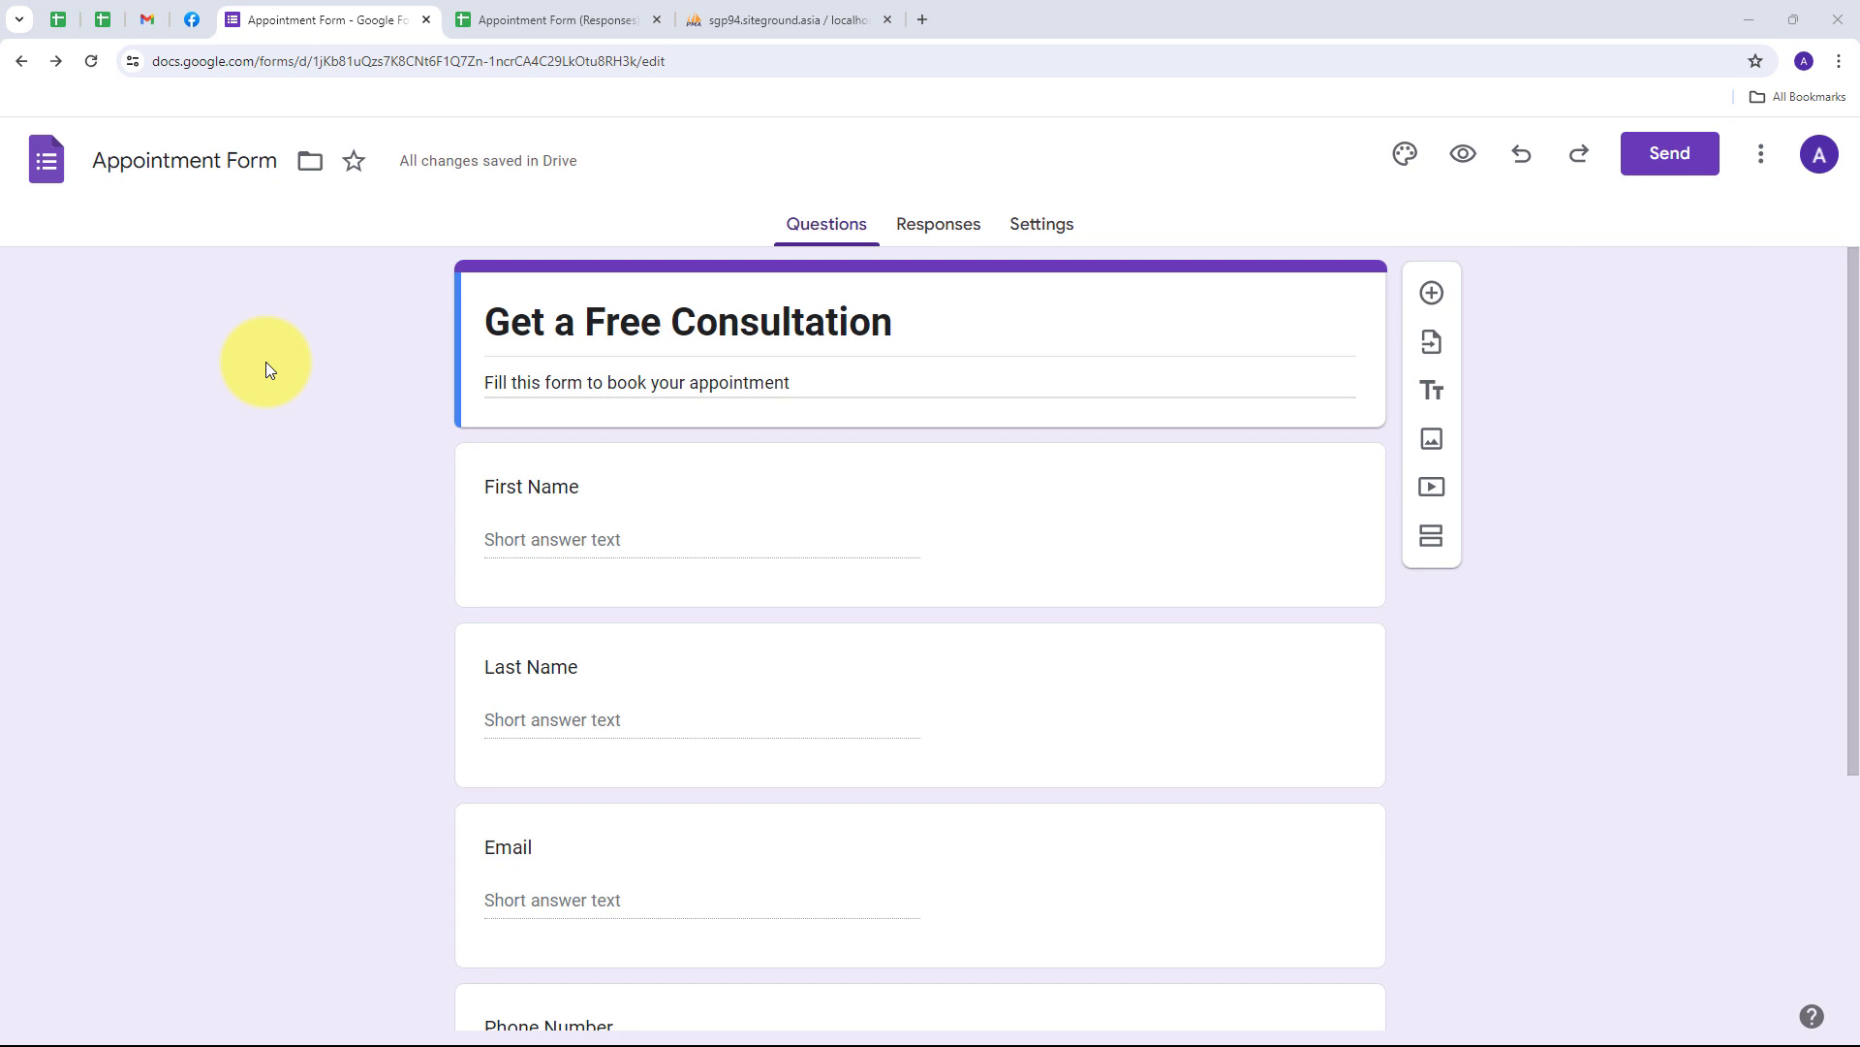
- Go to the Pabbly Connect website in a new browser tab
scroll(306, 446, down, 5)
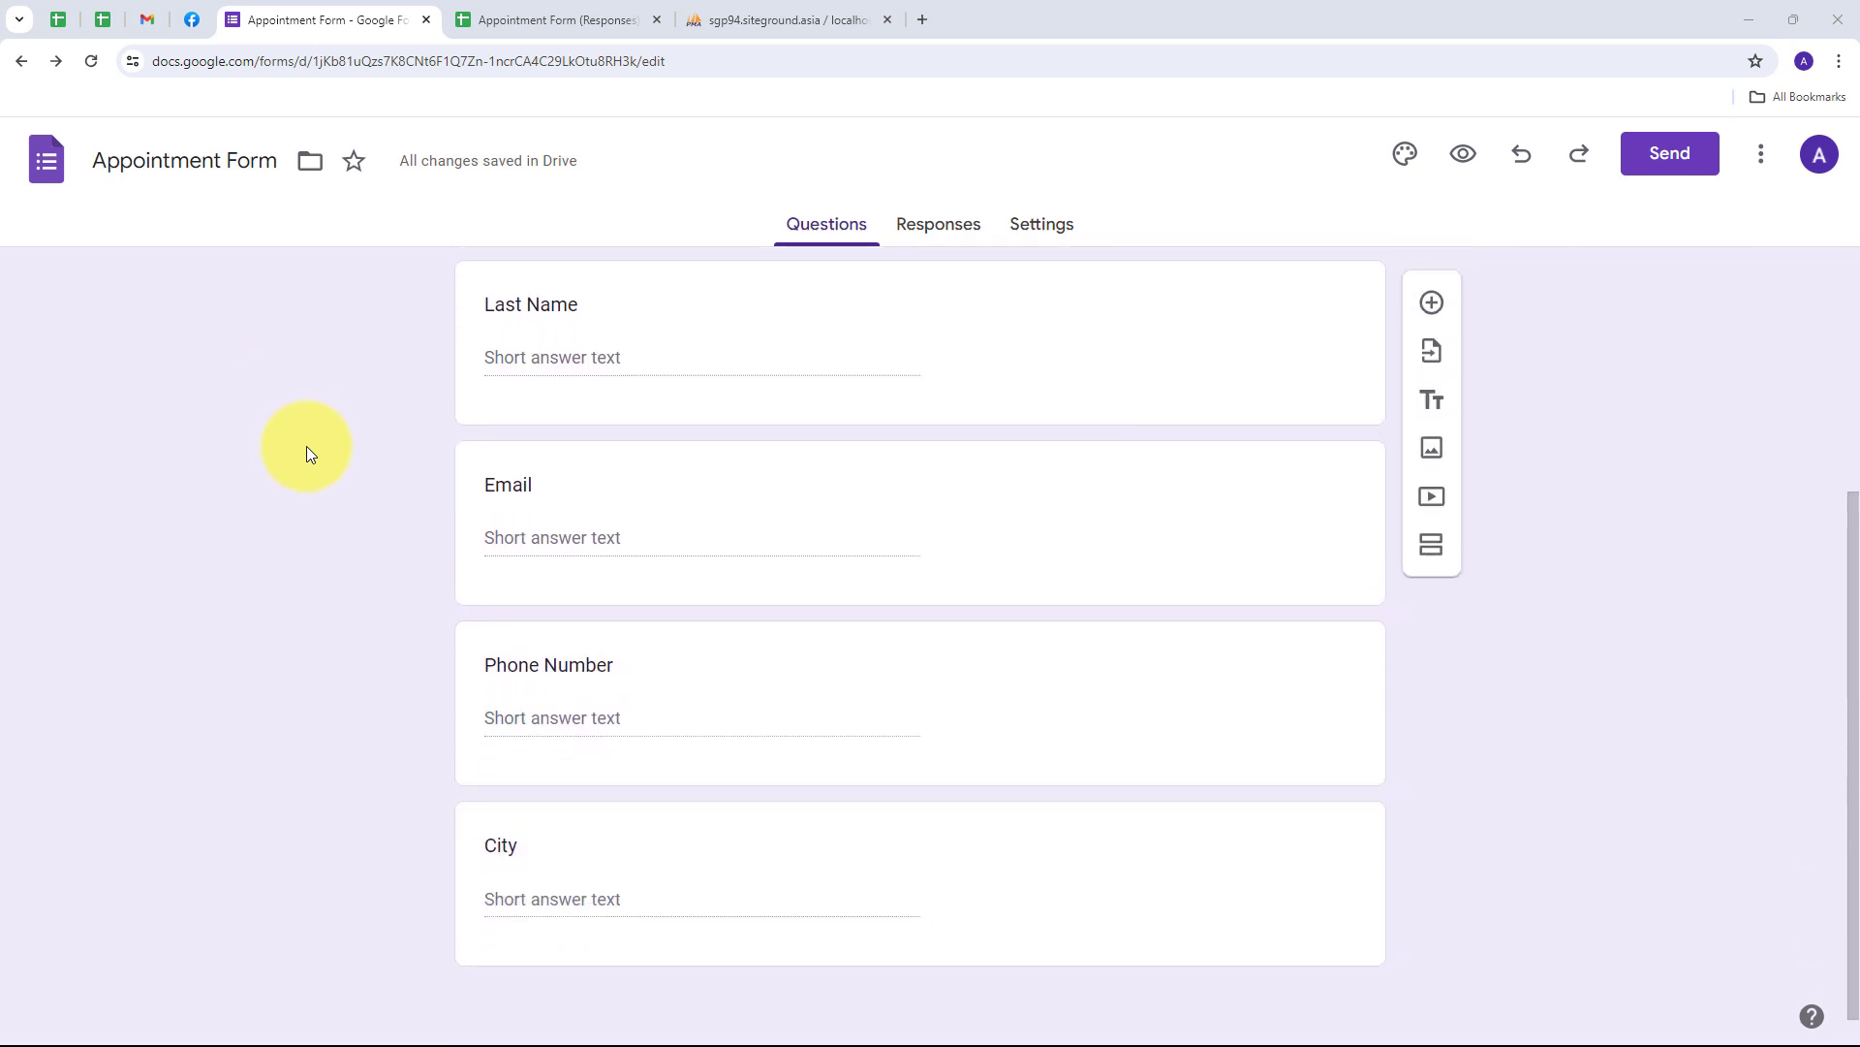
scroll(306, 446, up, 4)
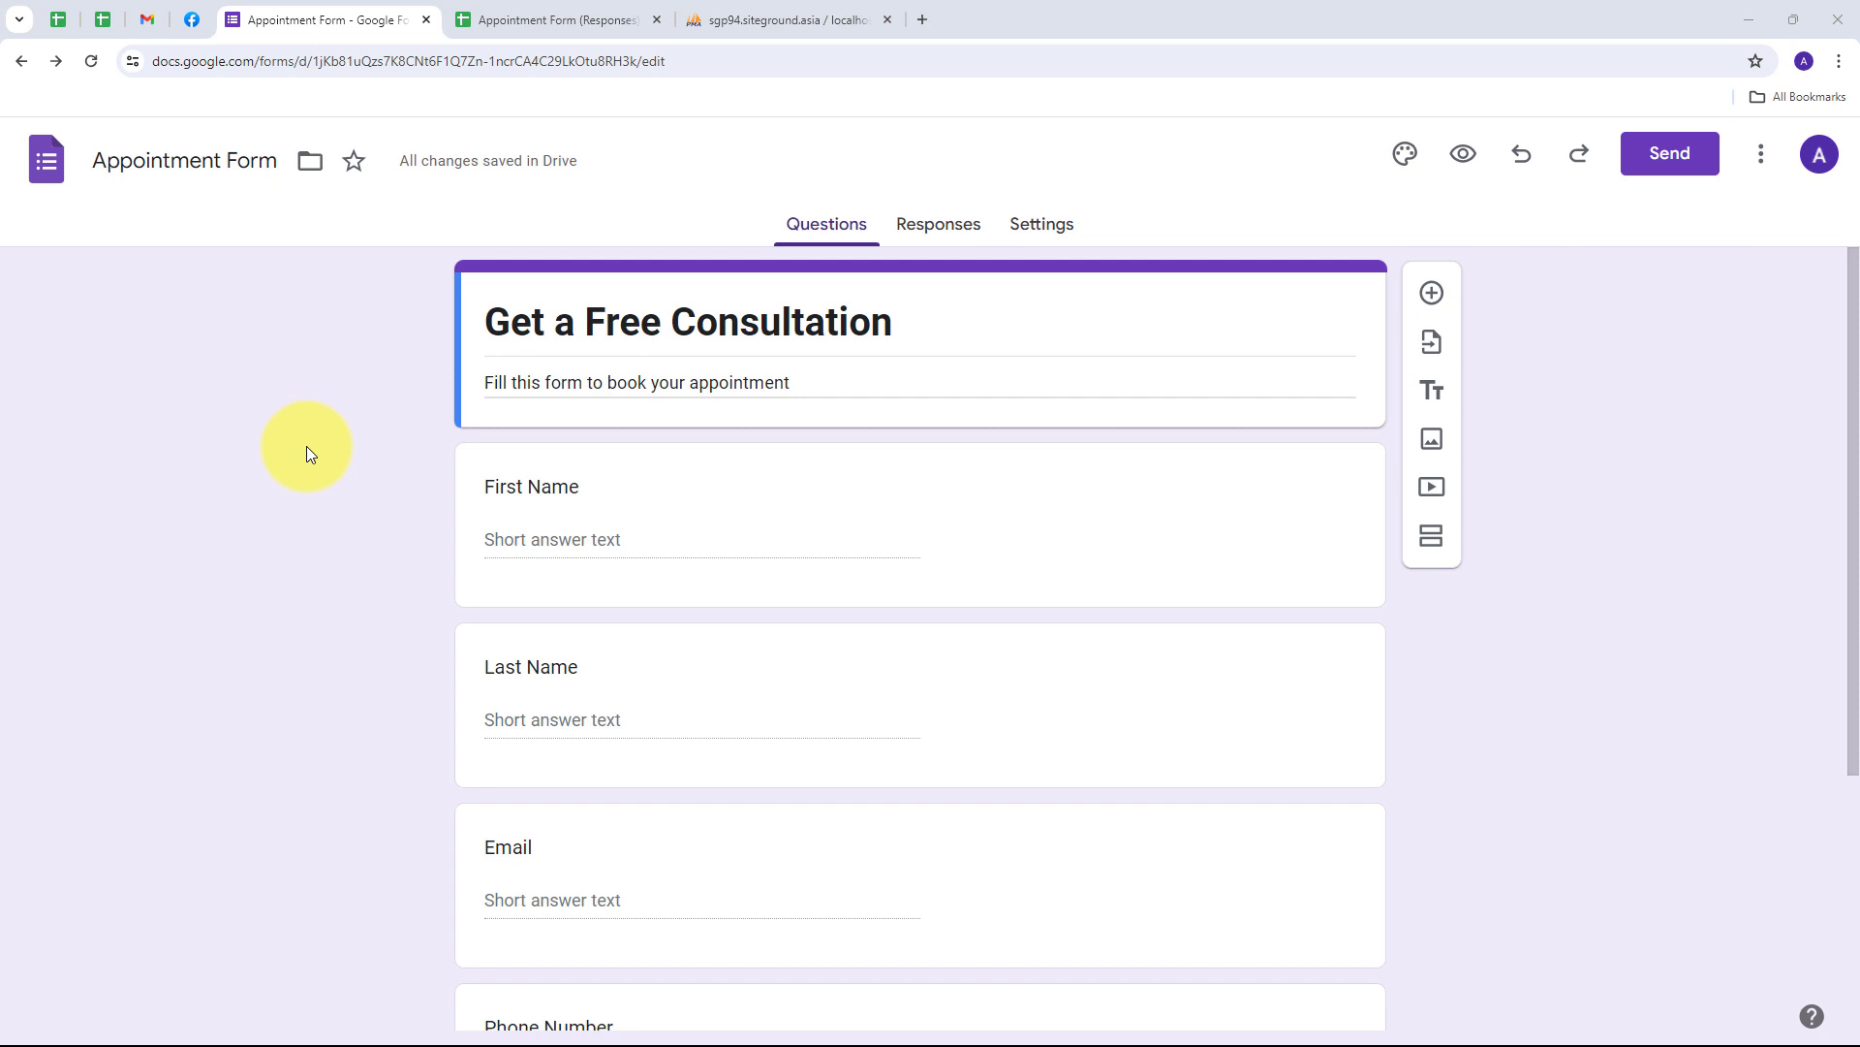
click(921, 19)
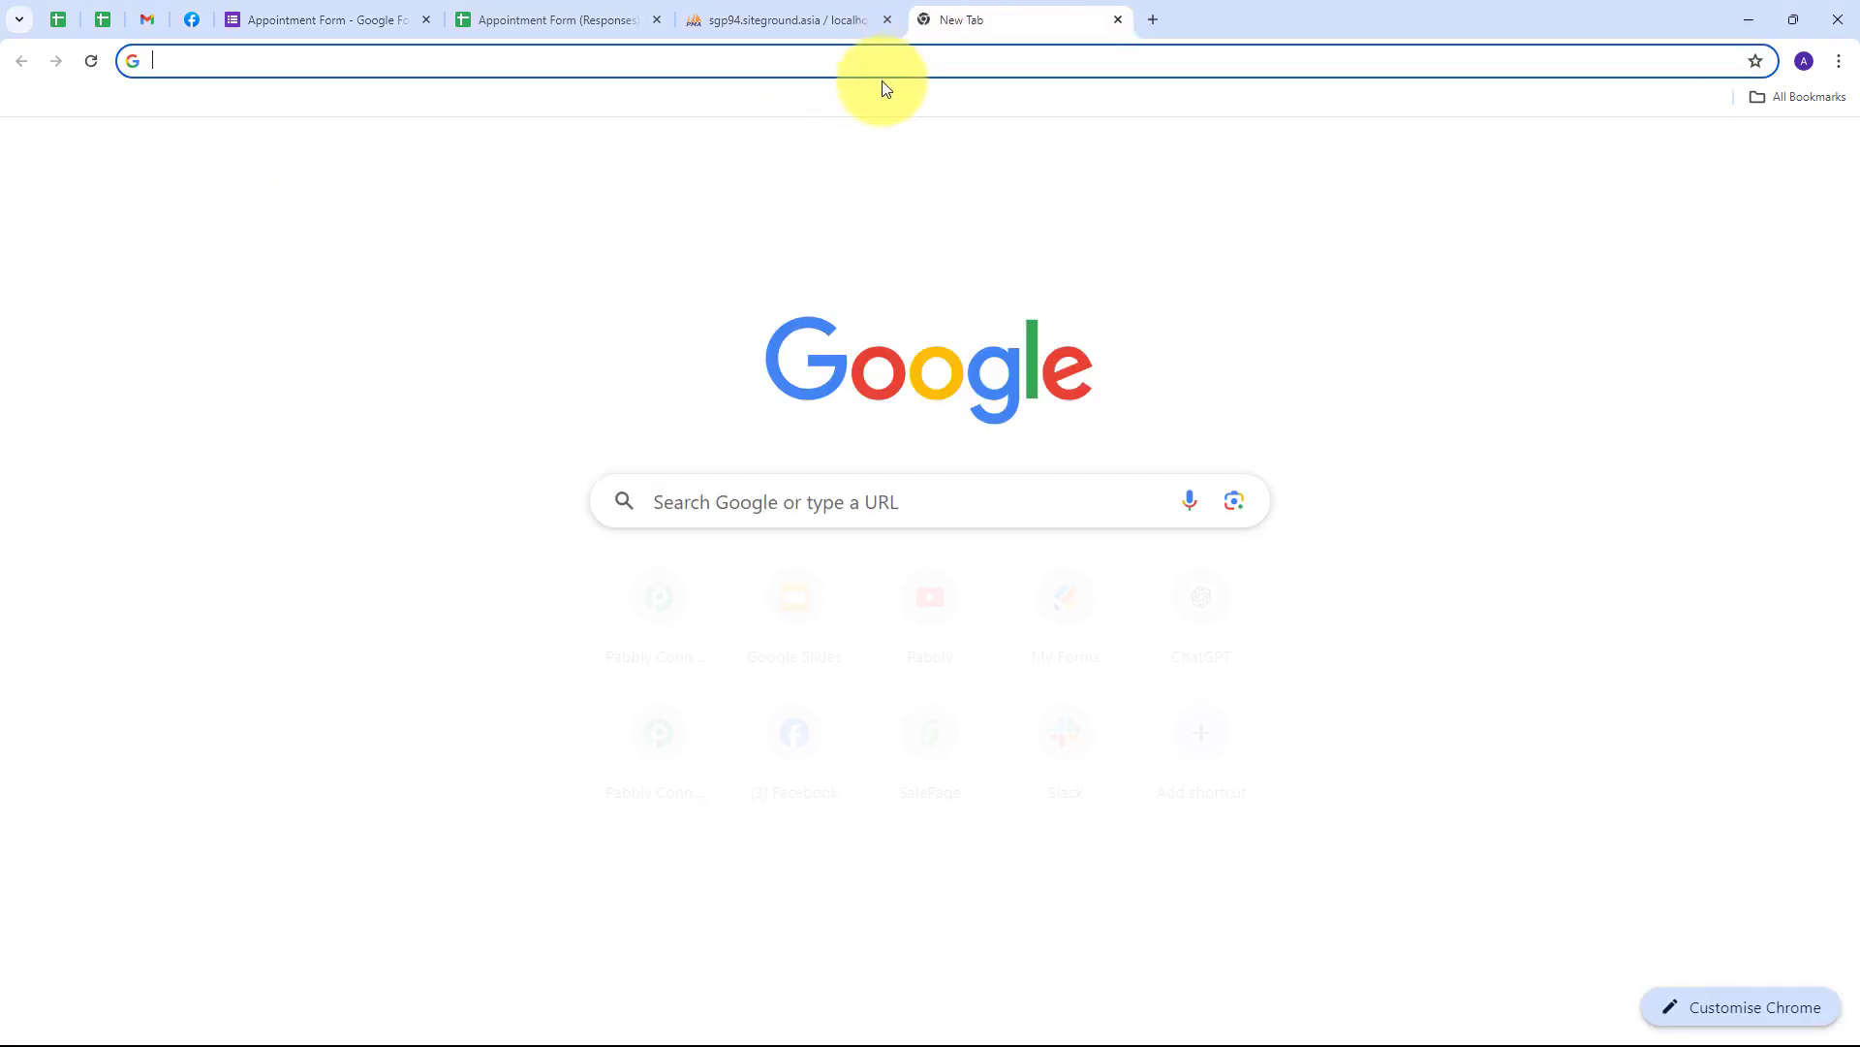
text(p)
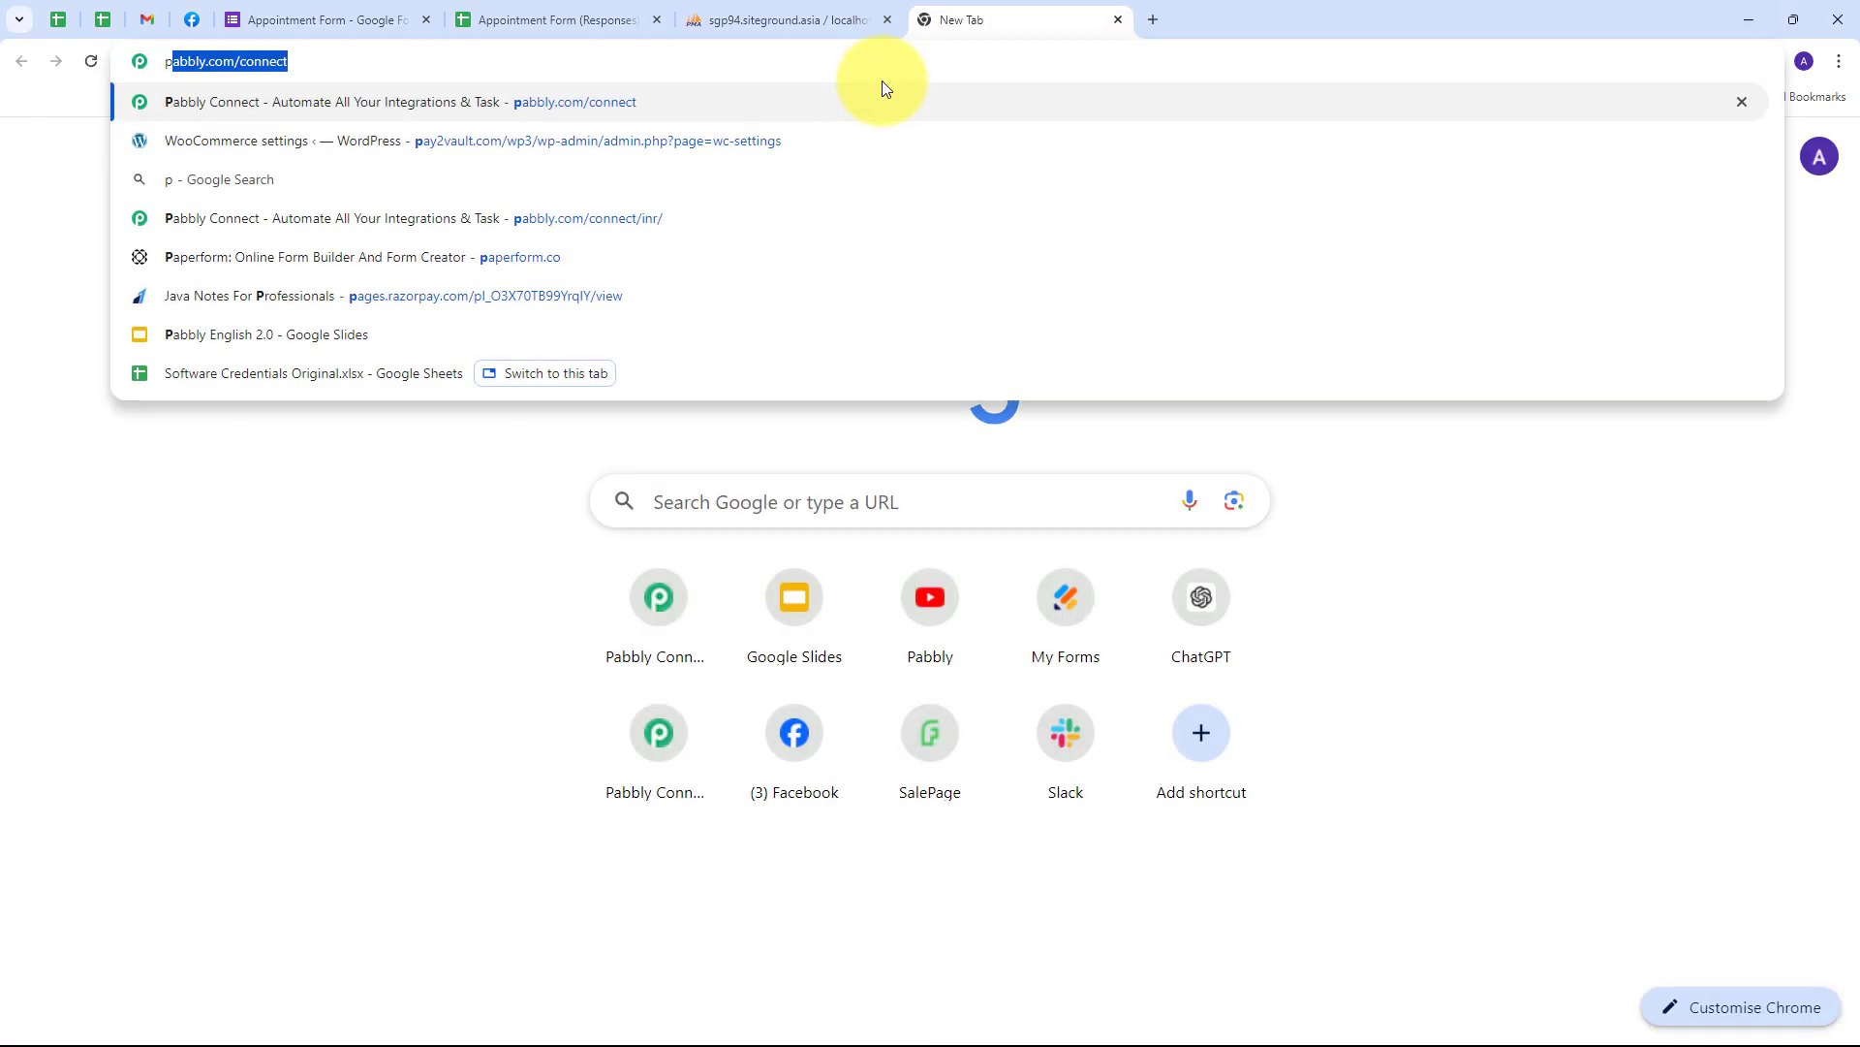
text(abbly)
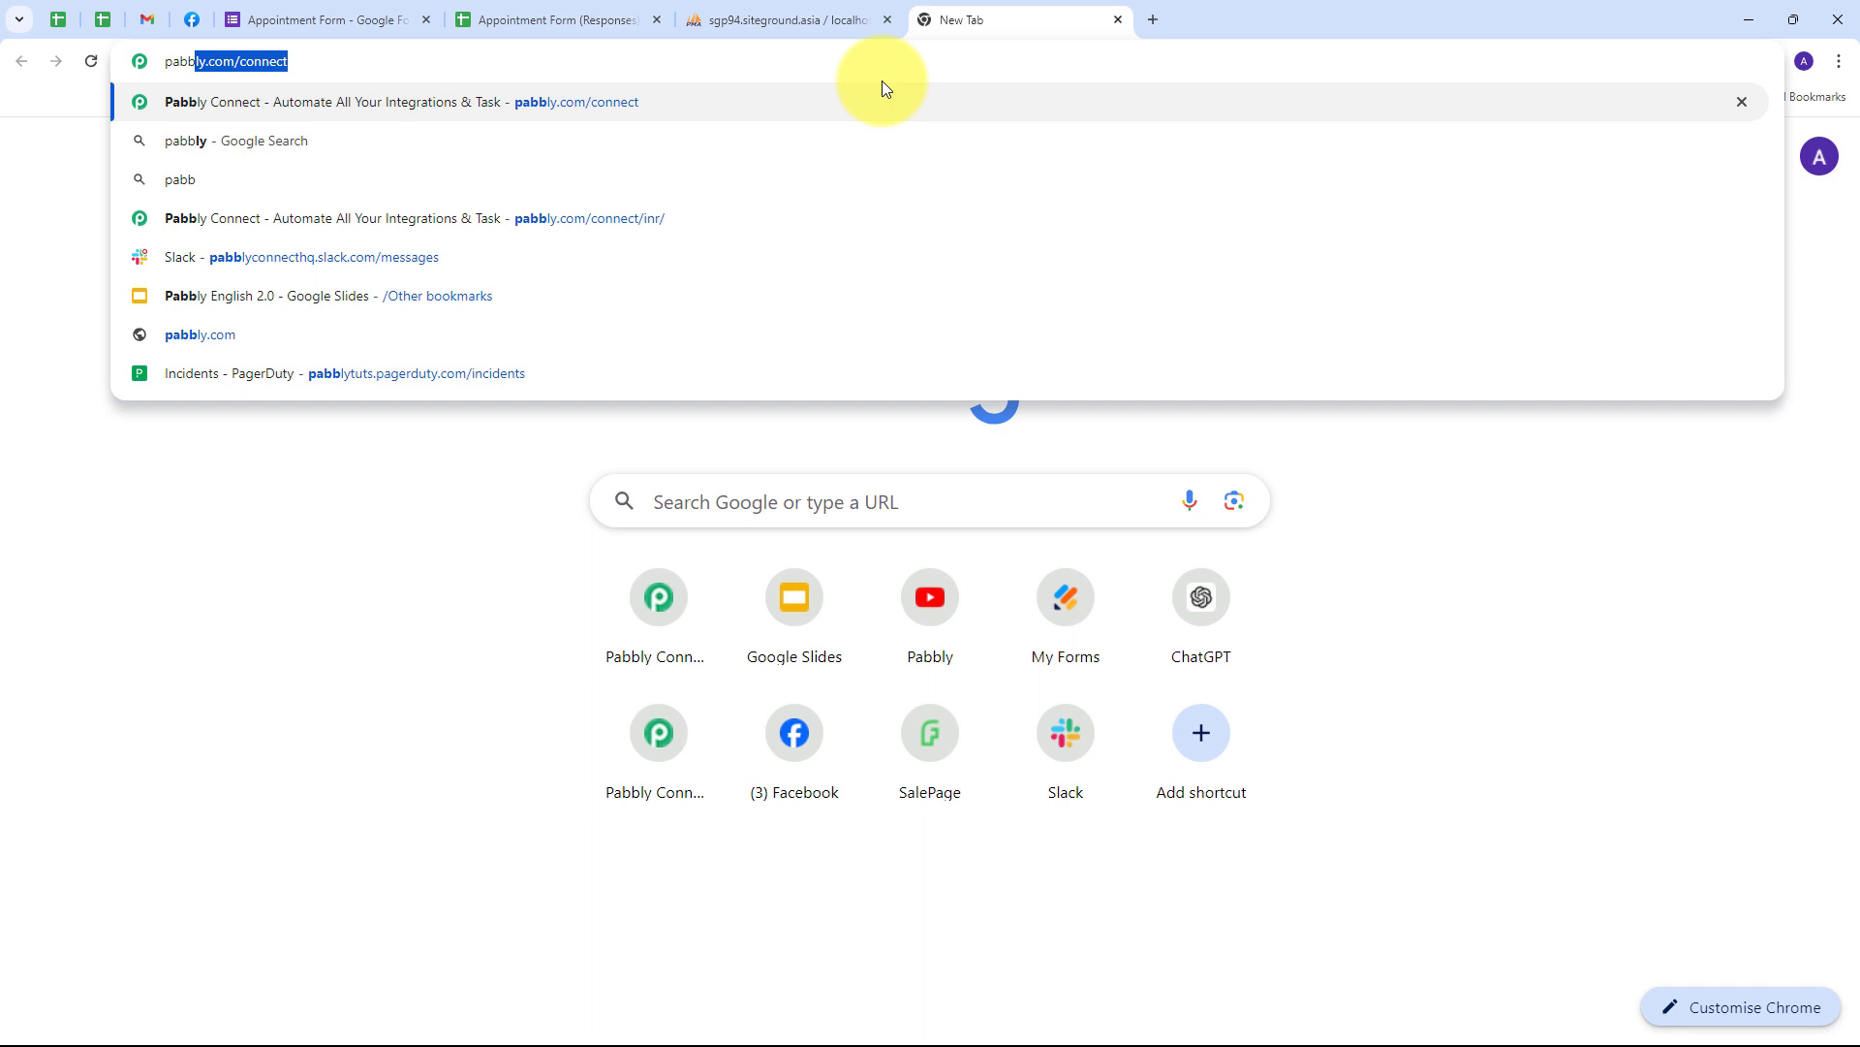
key(Return)
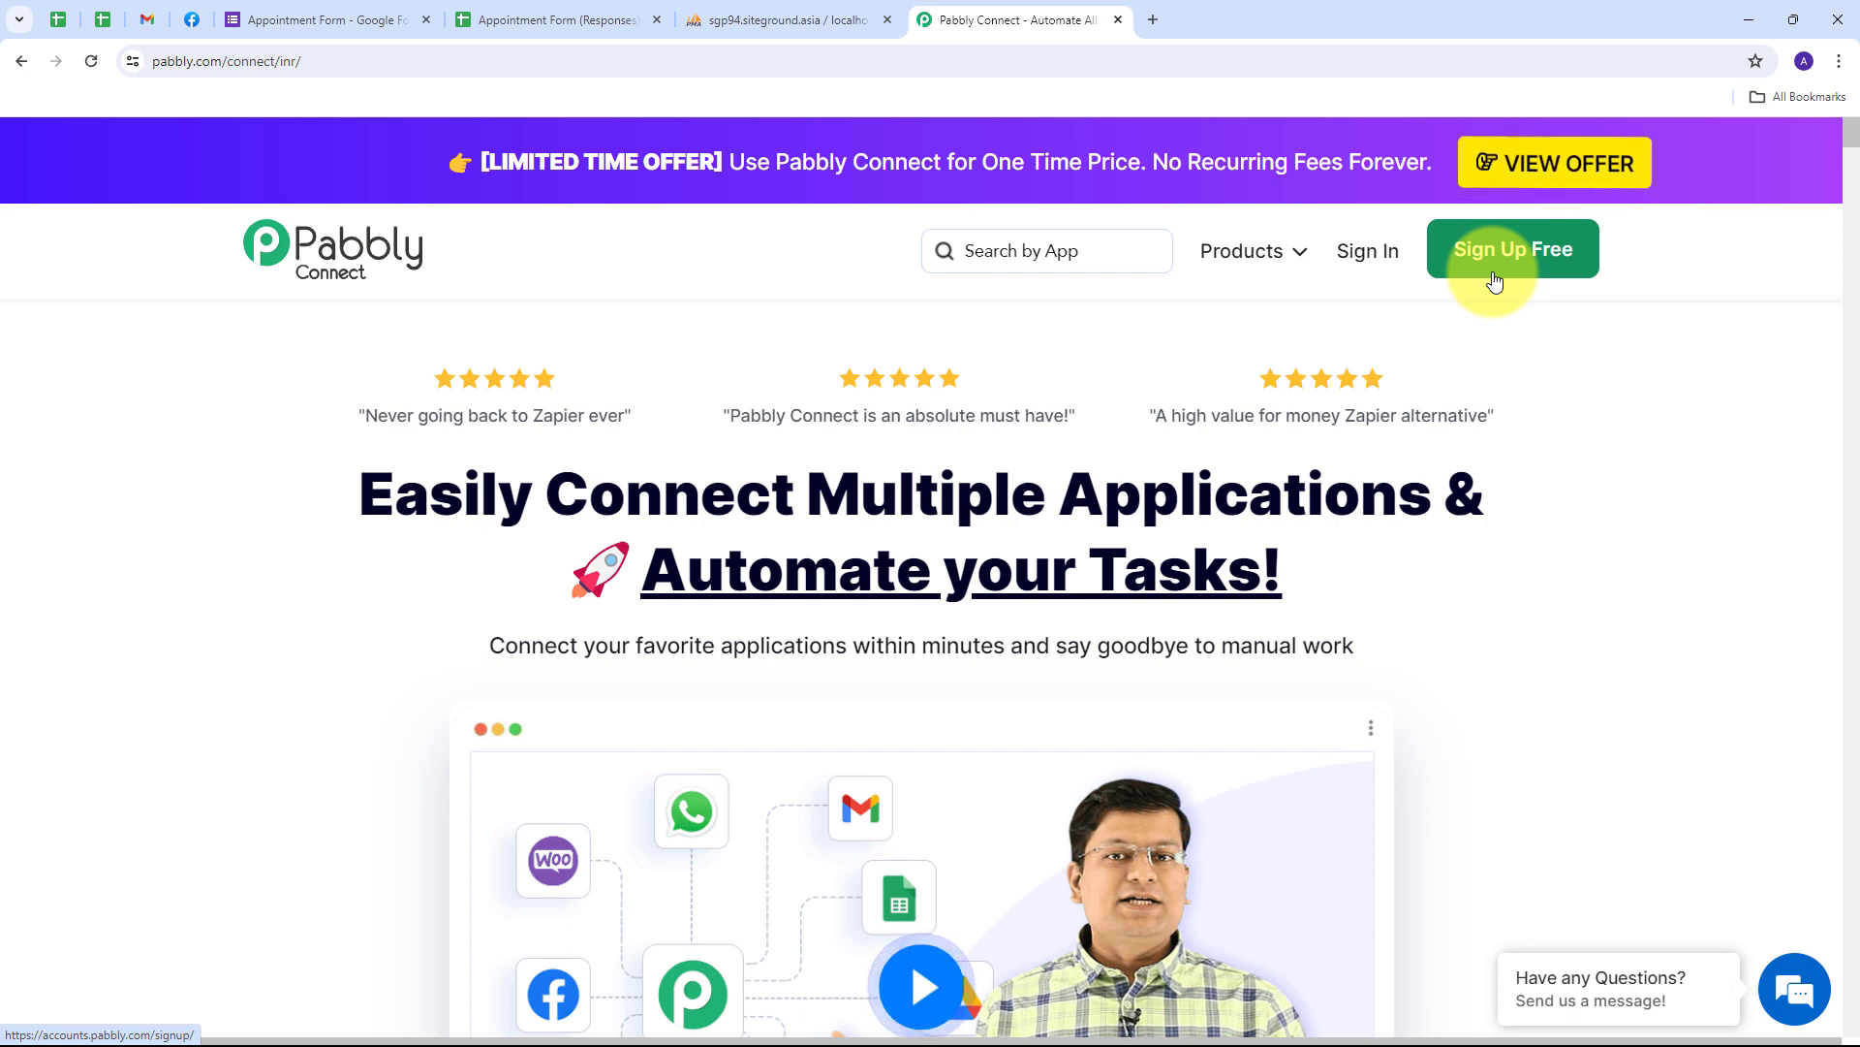
- Sign in and access the Pabbly Connect dashboard
click(1368, 254)
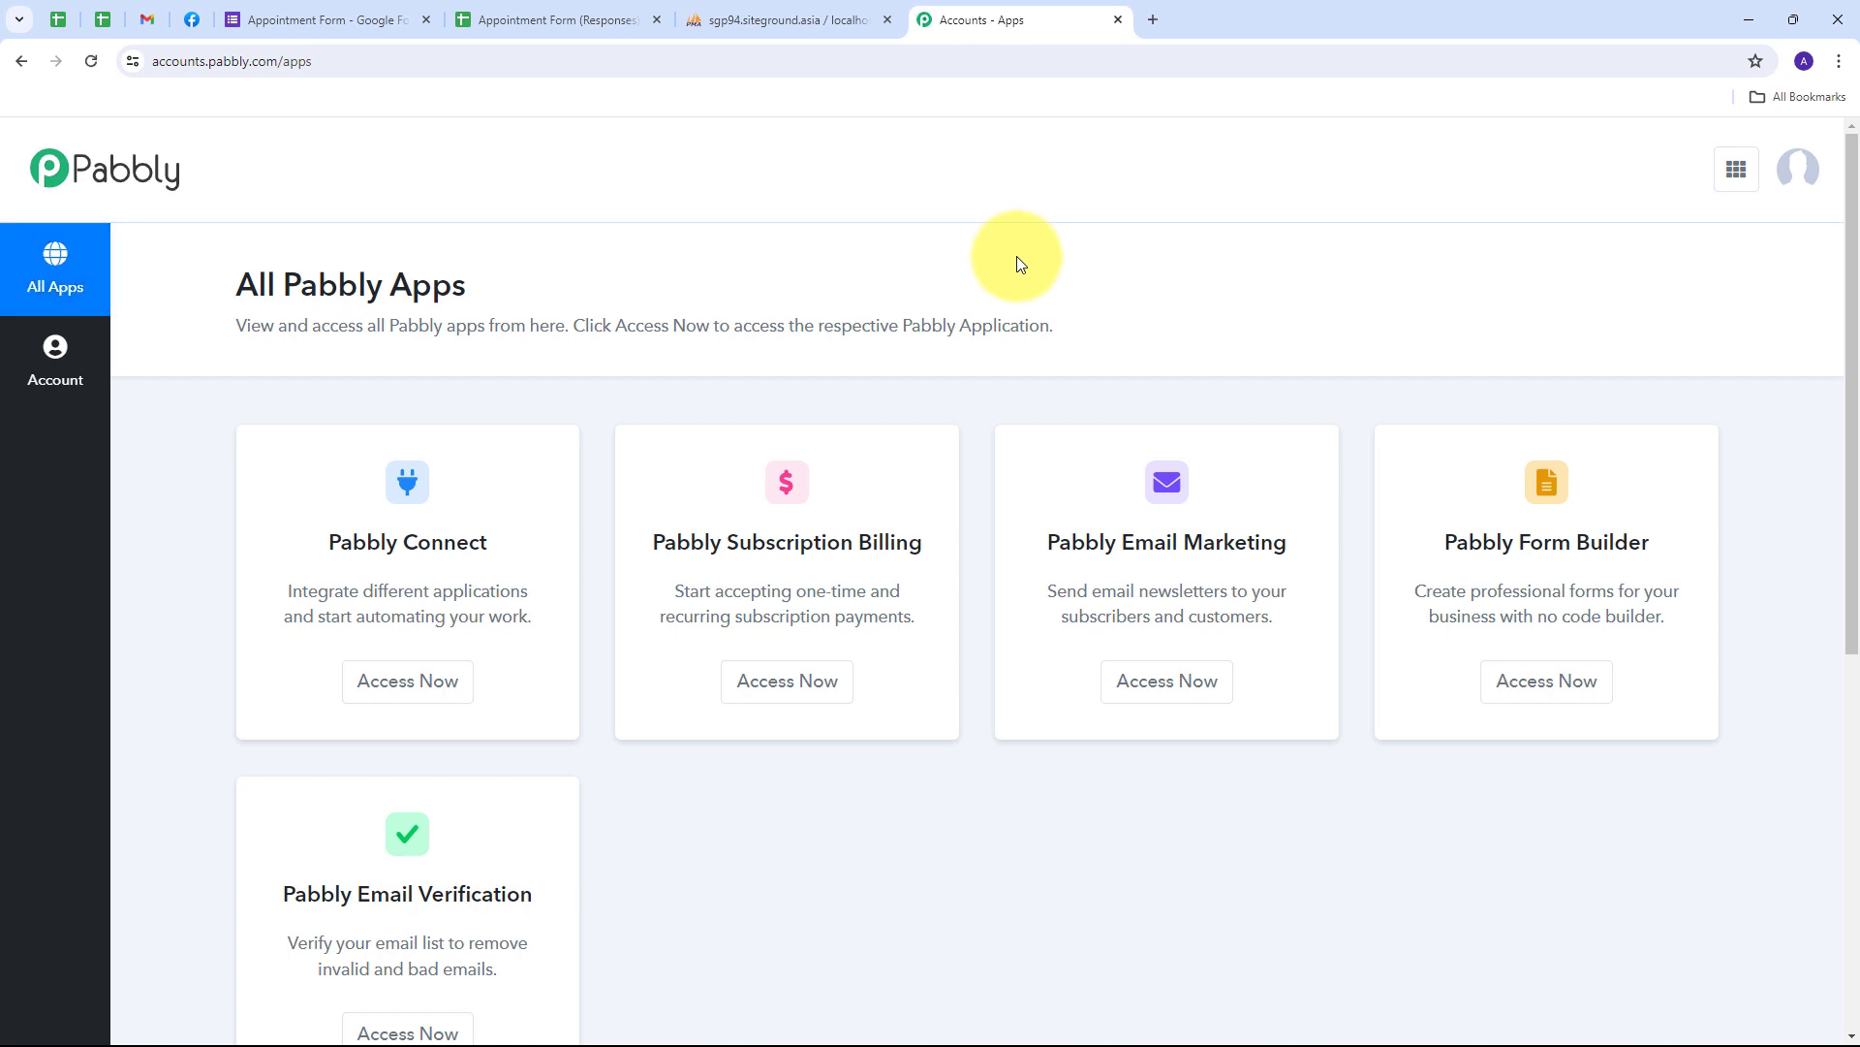
scroll(609, 240, down, 1)
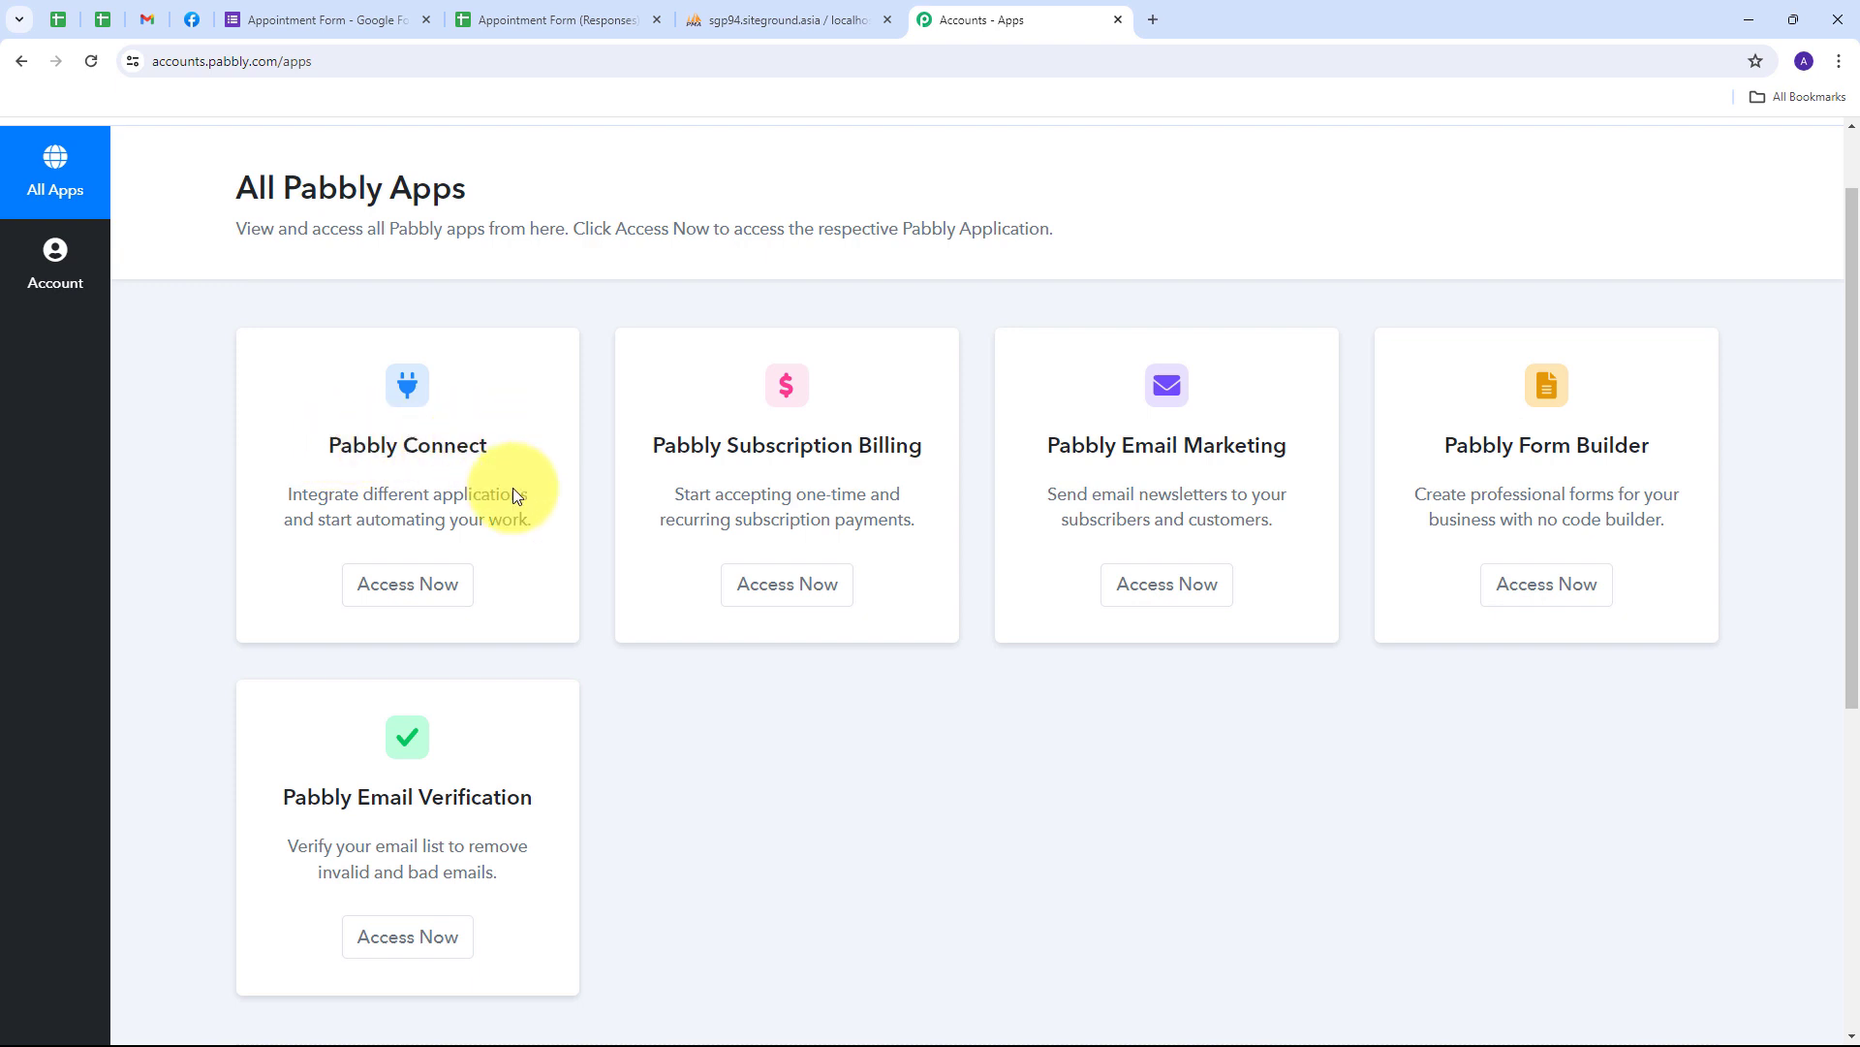
click(406, 591)
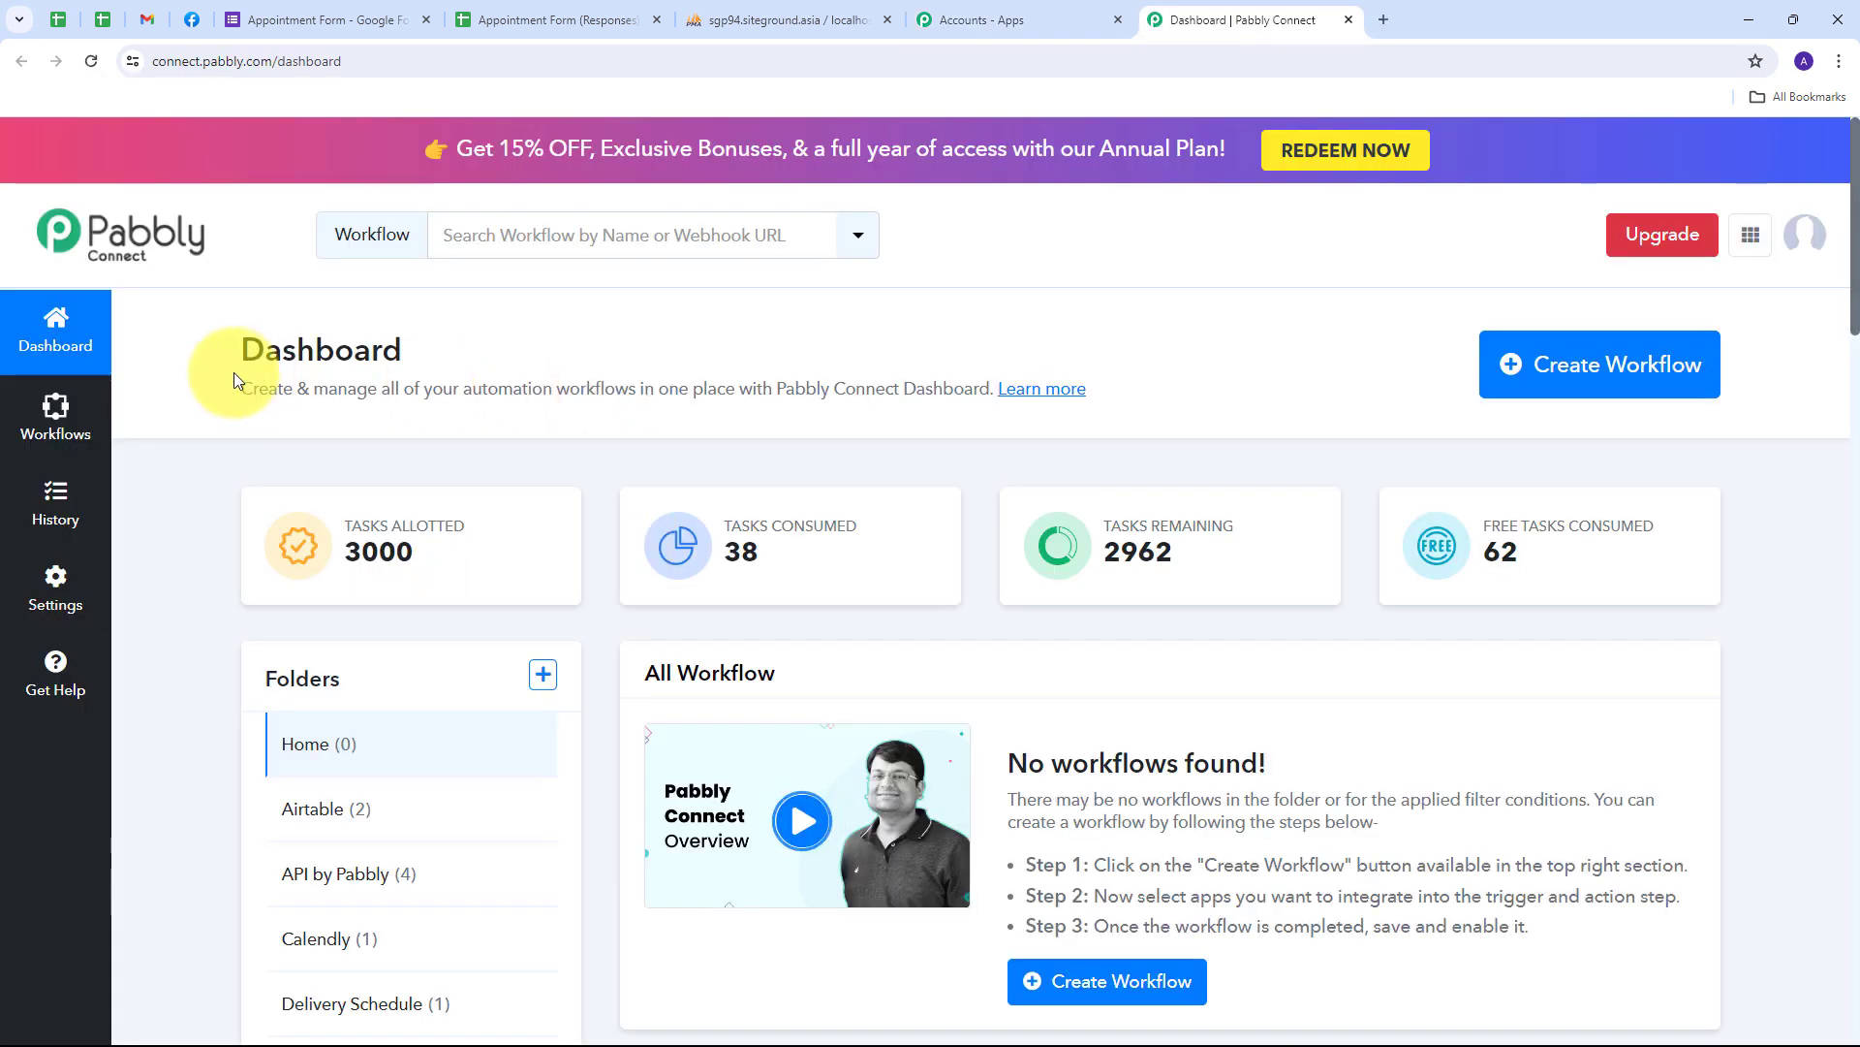
scroll(697, 426, down, 2)
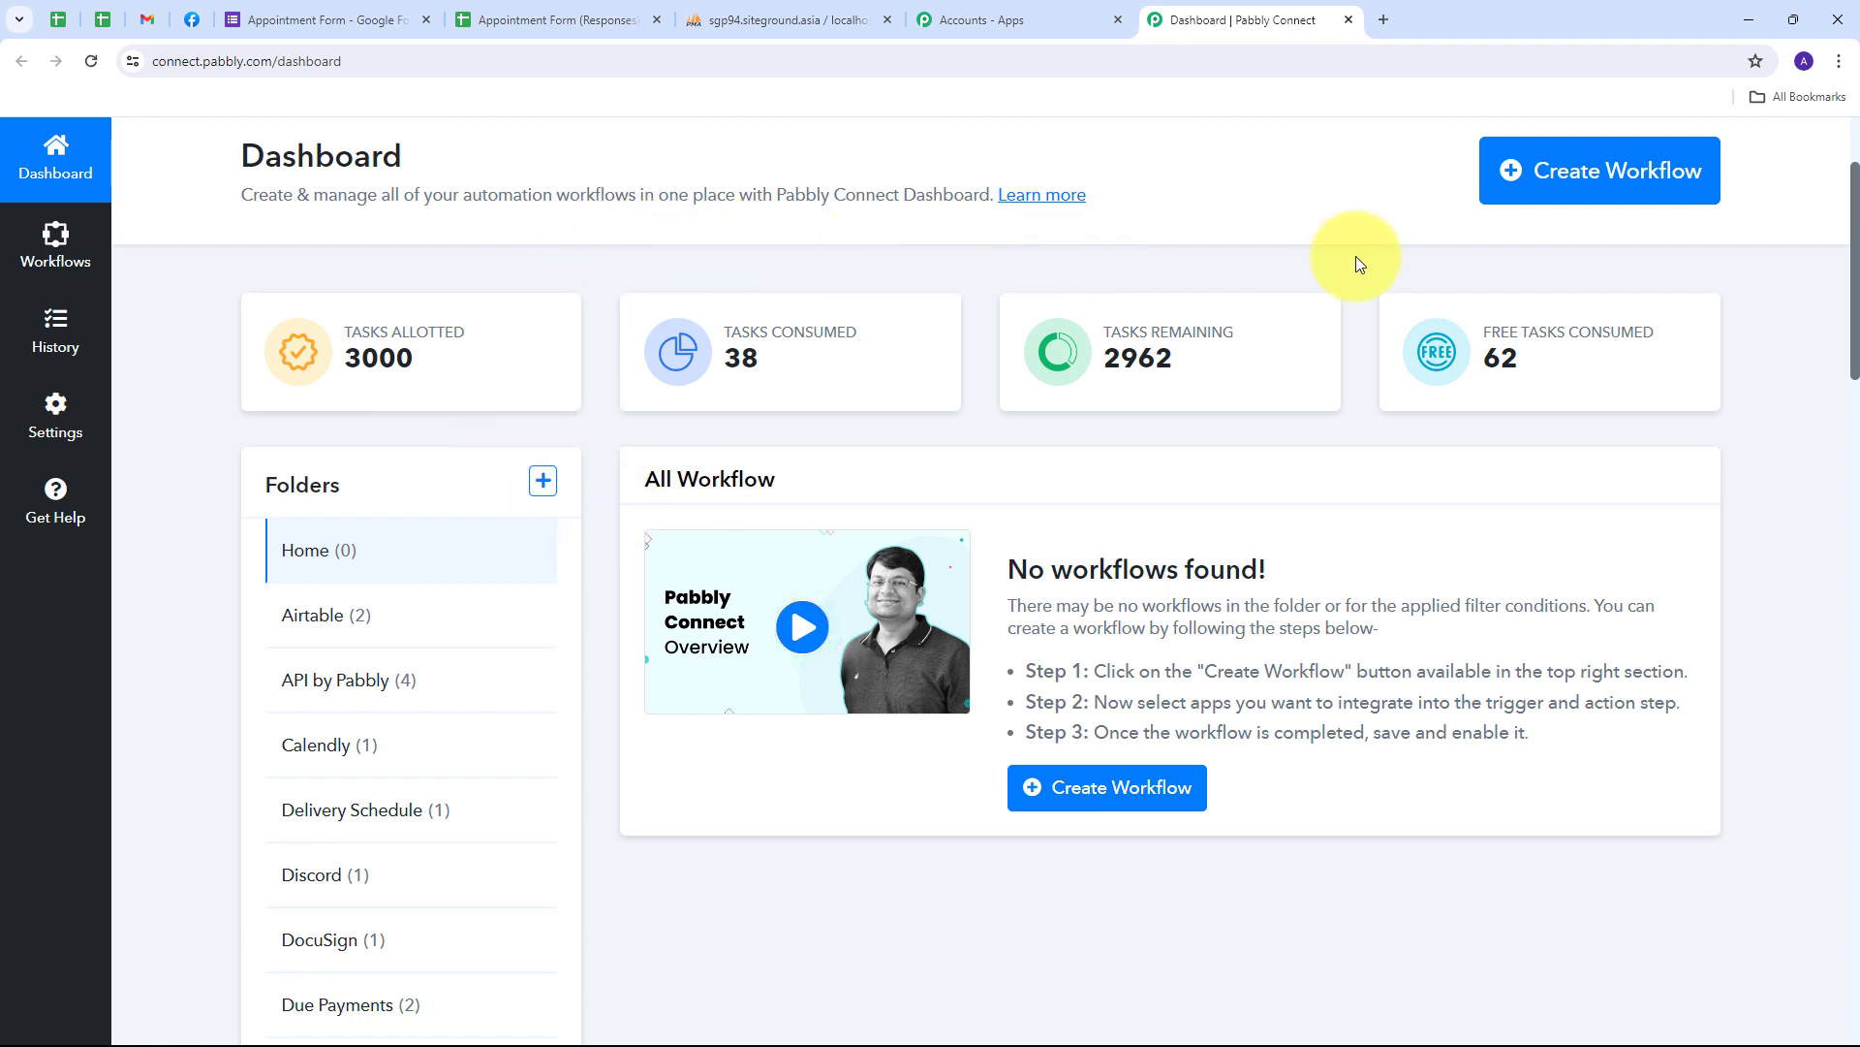
- Create a workflow named 'Add Google Forms Responses in MySQL Database' and place it in the MySQL folder
click(1558, 208)
click(725, 521)
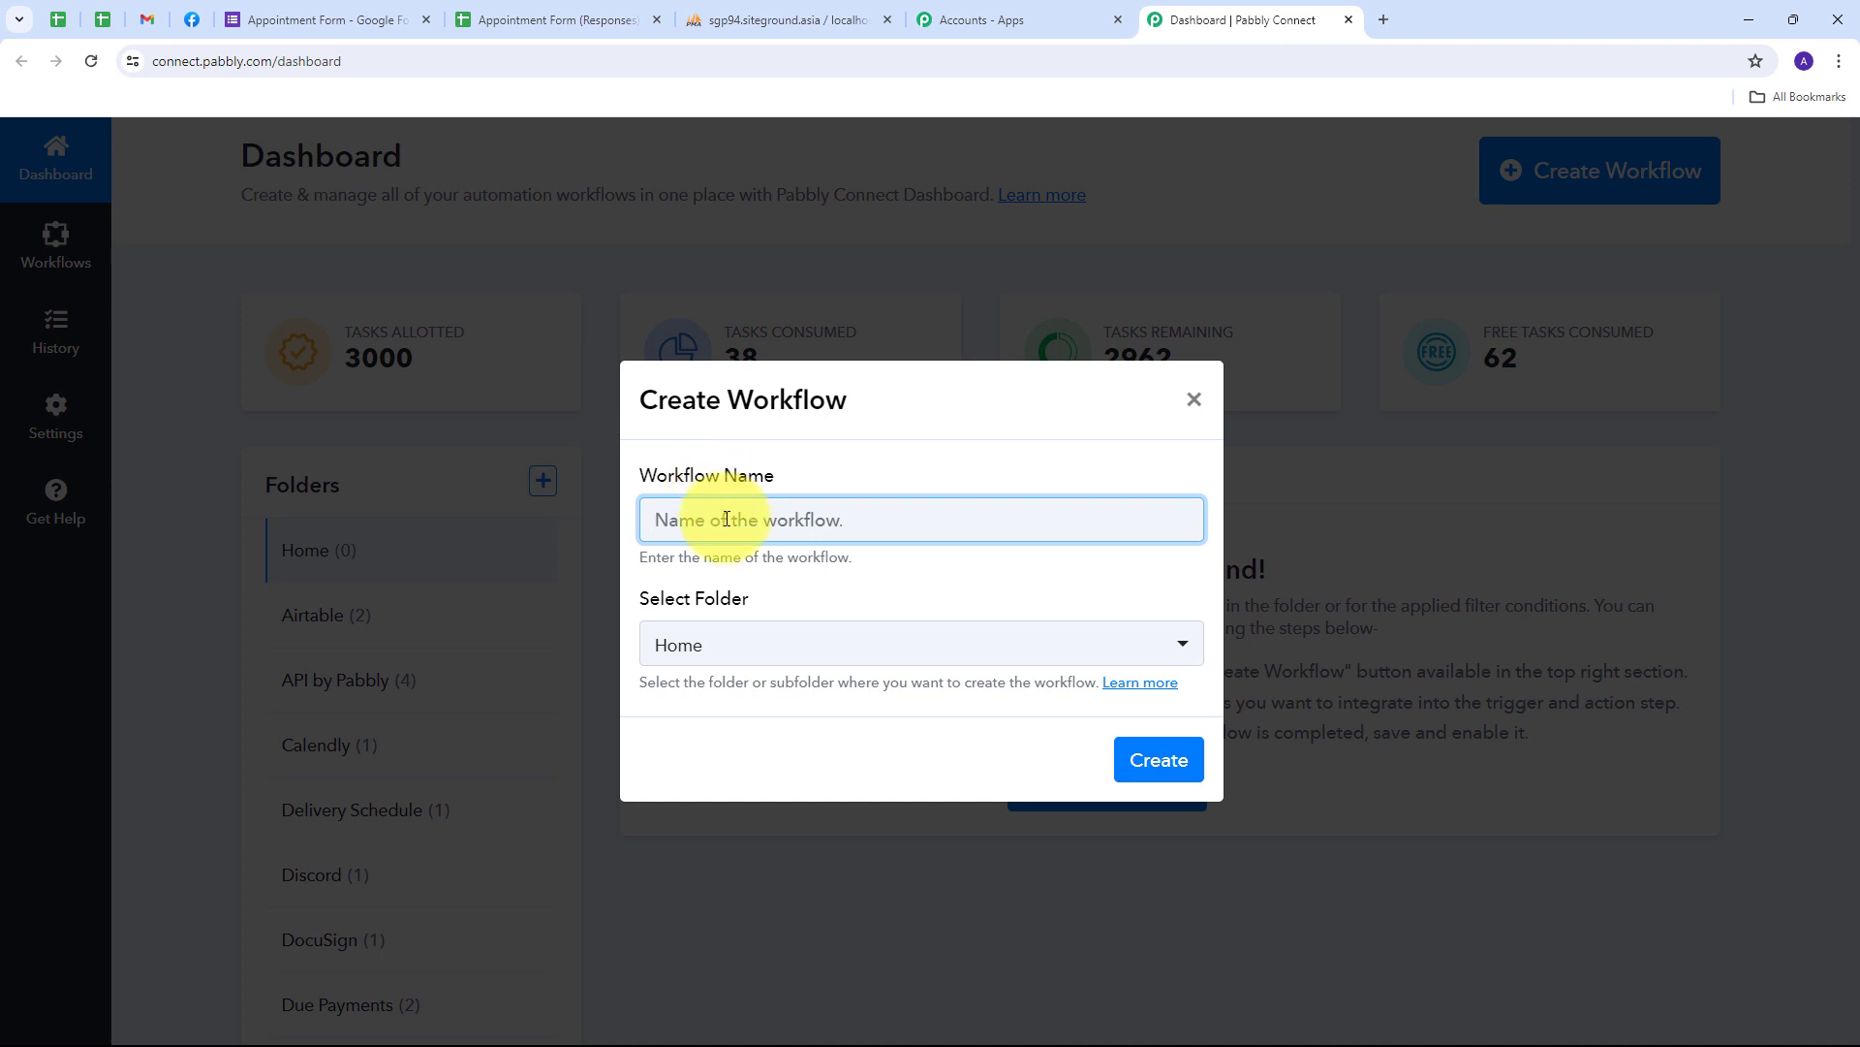
text(Add Google Forms Responses in MySQL Database)
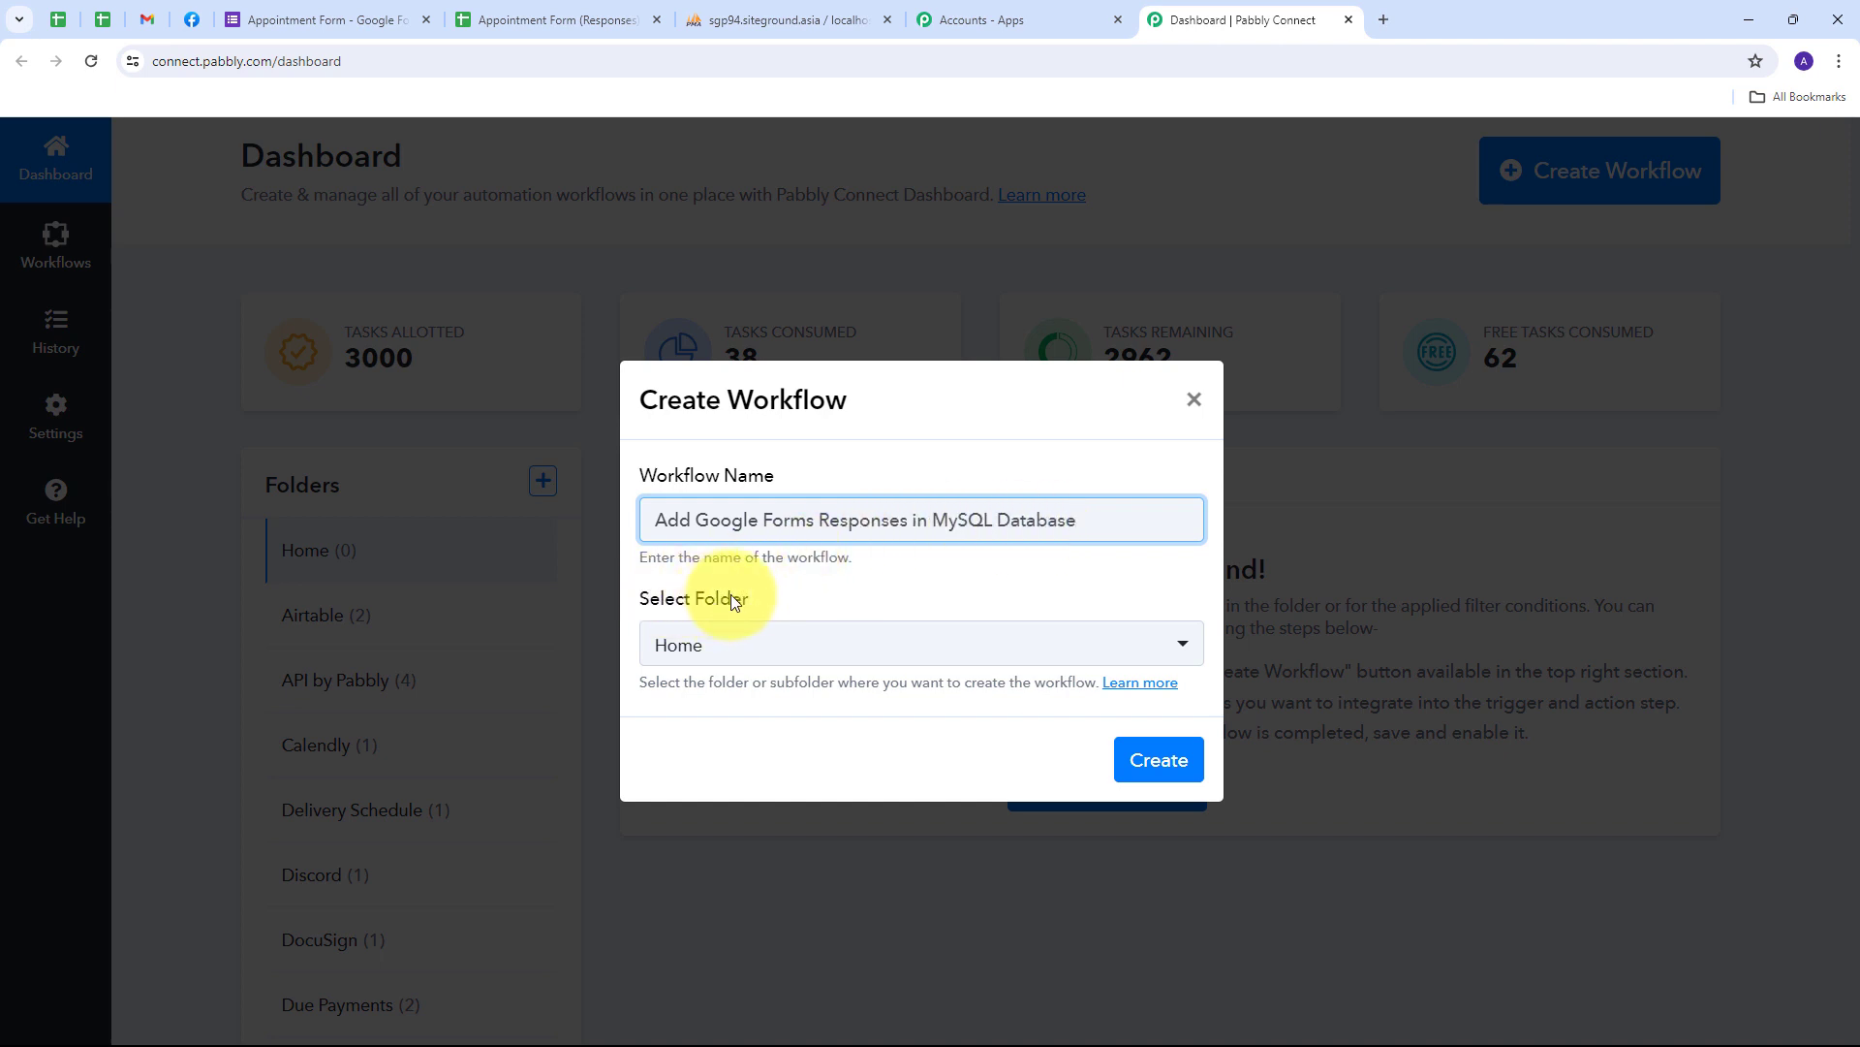
click(1039, 644)
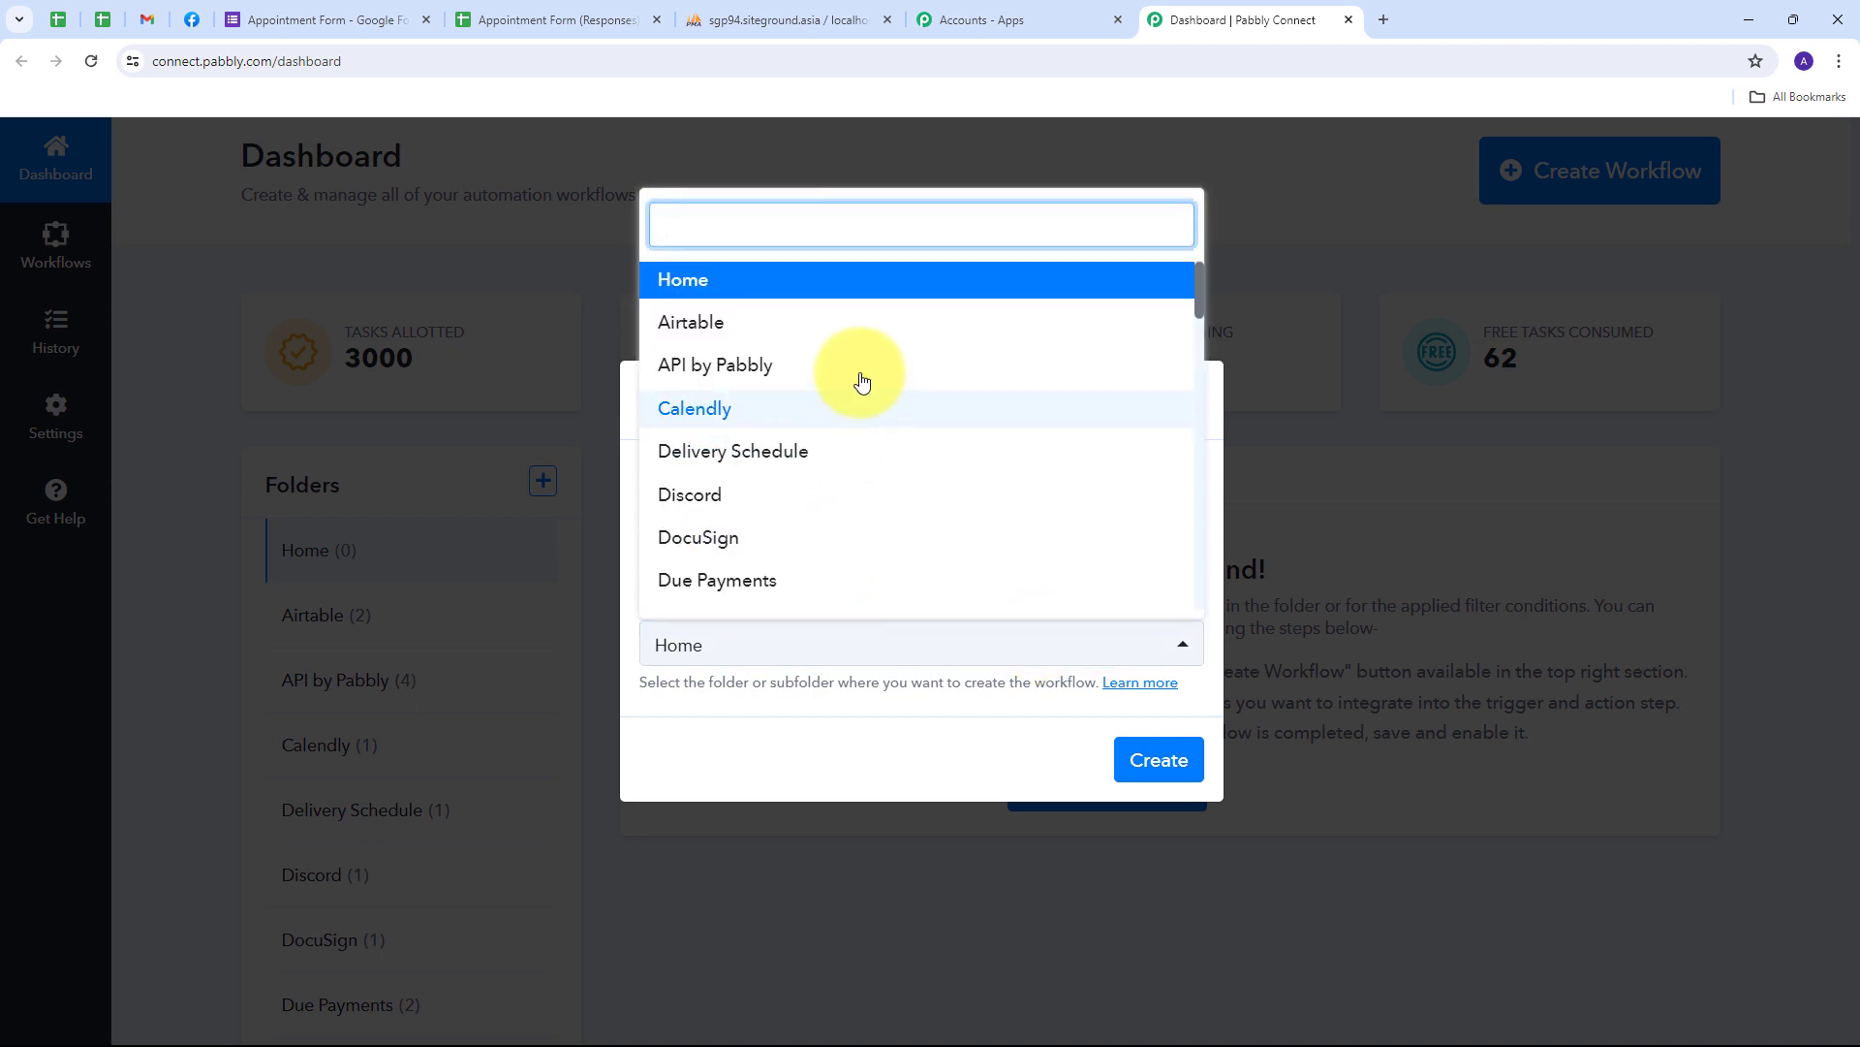
scroll(862, 380, down, 7)
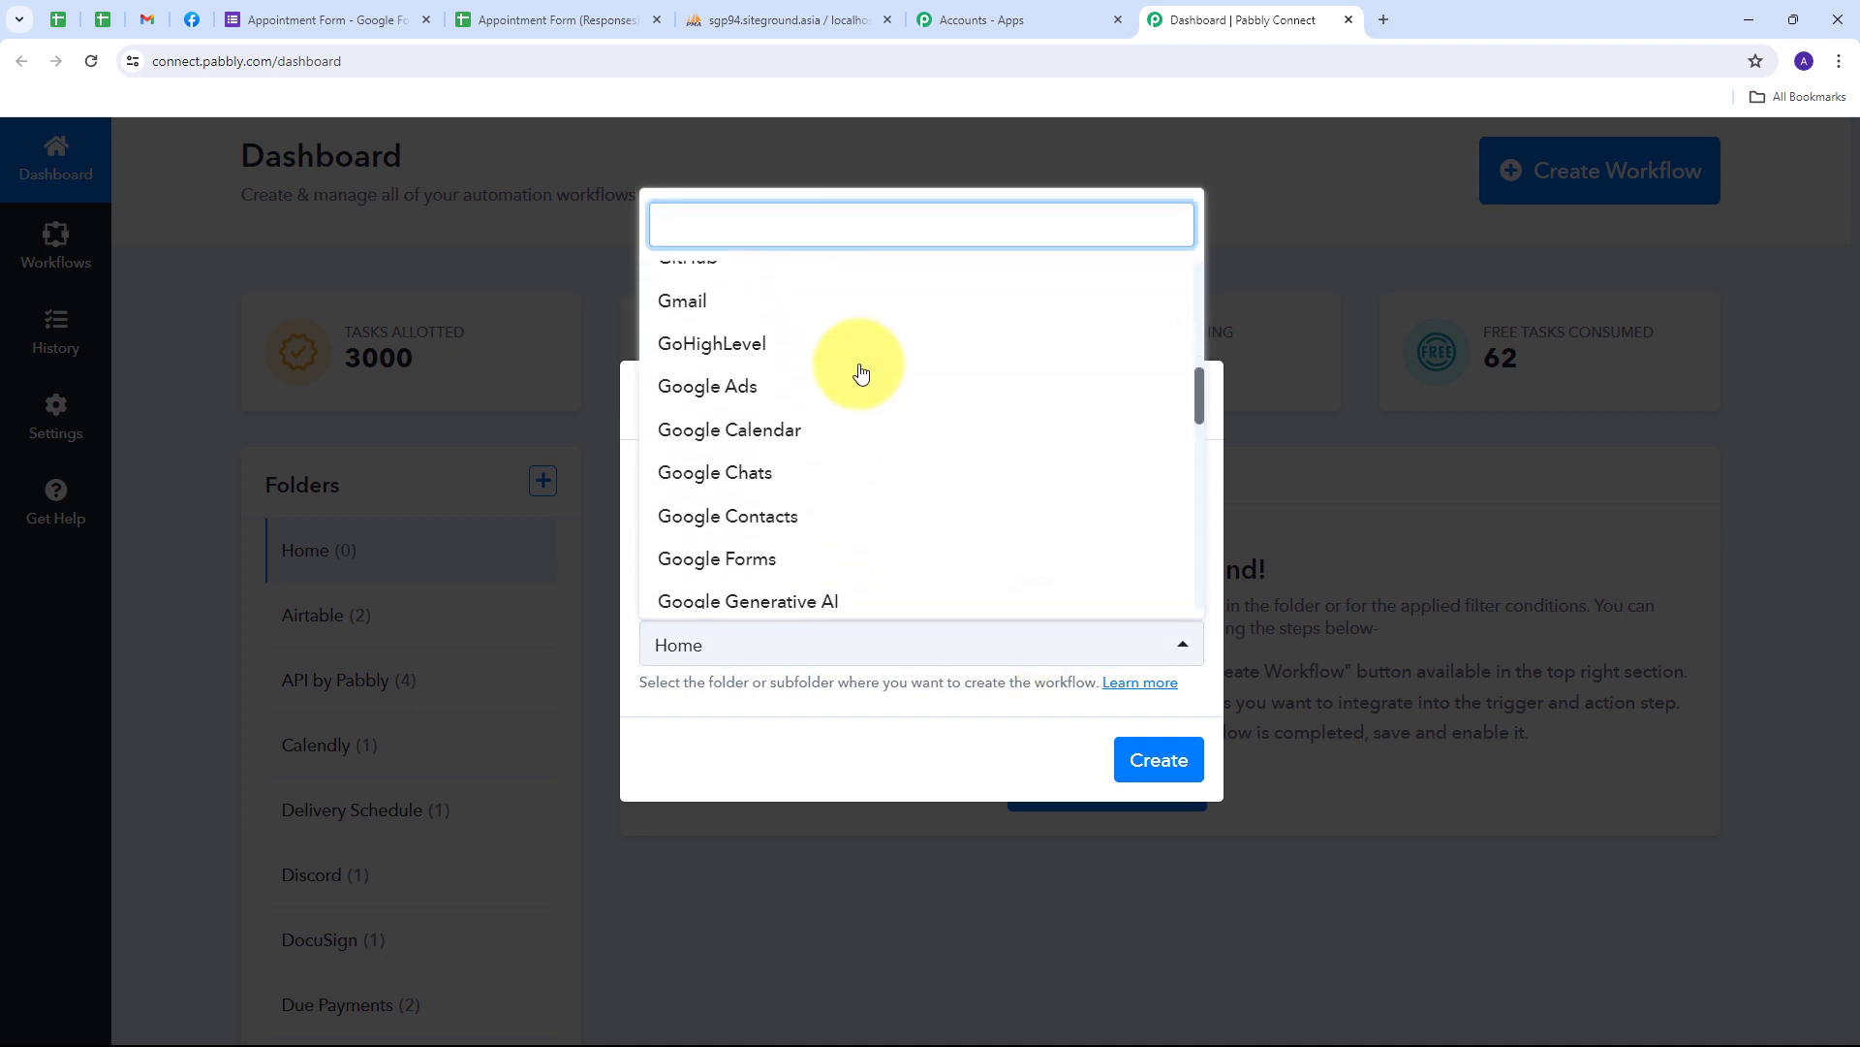
scroll(861, 373, down, 6)
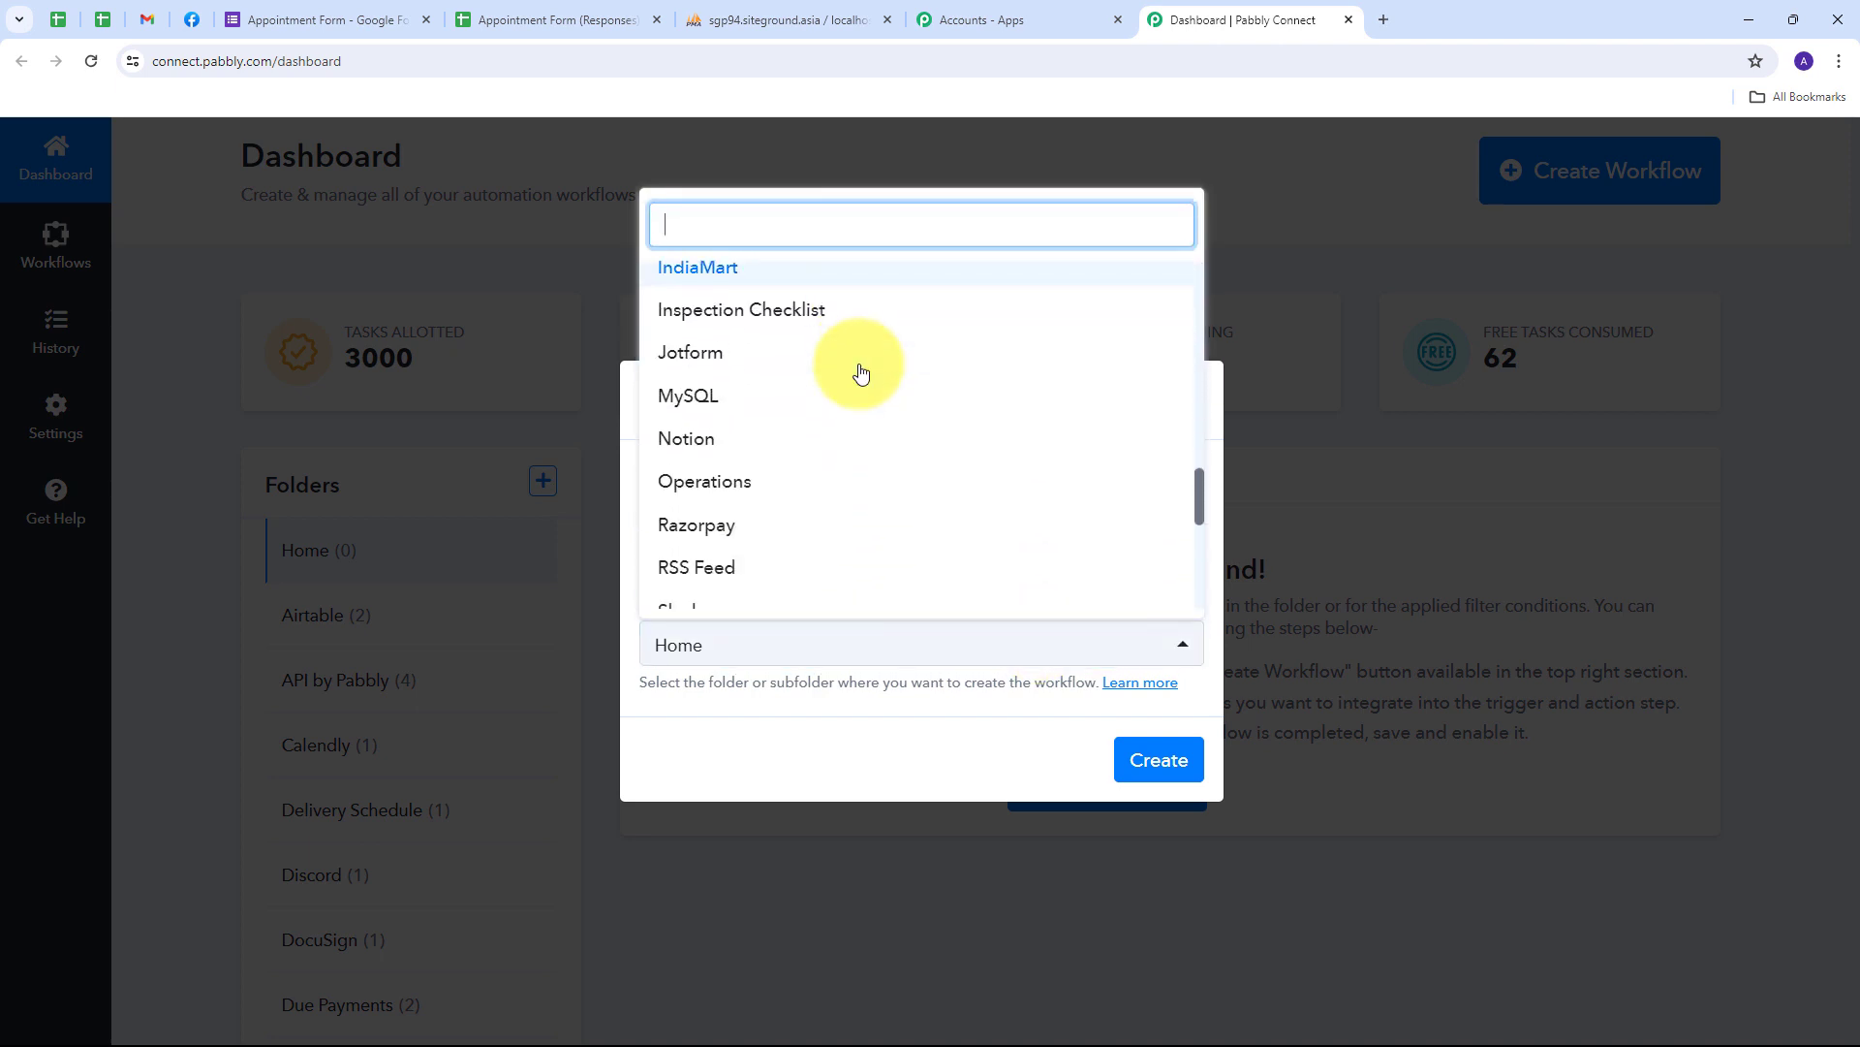
click(703, 405)
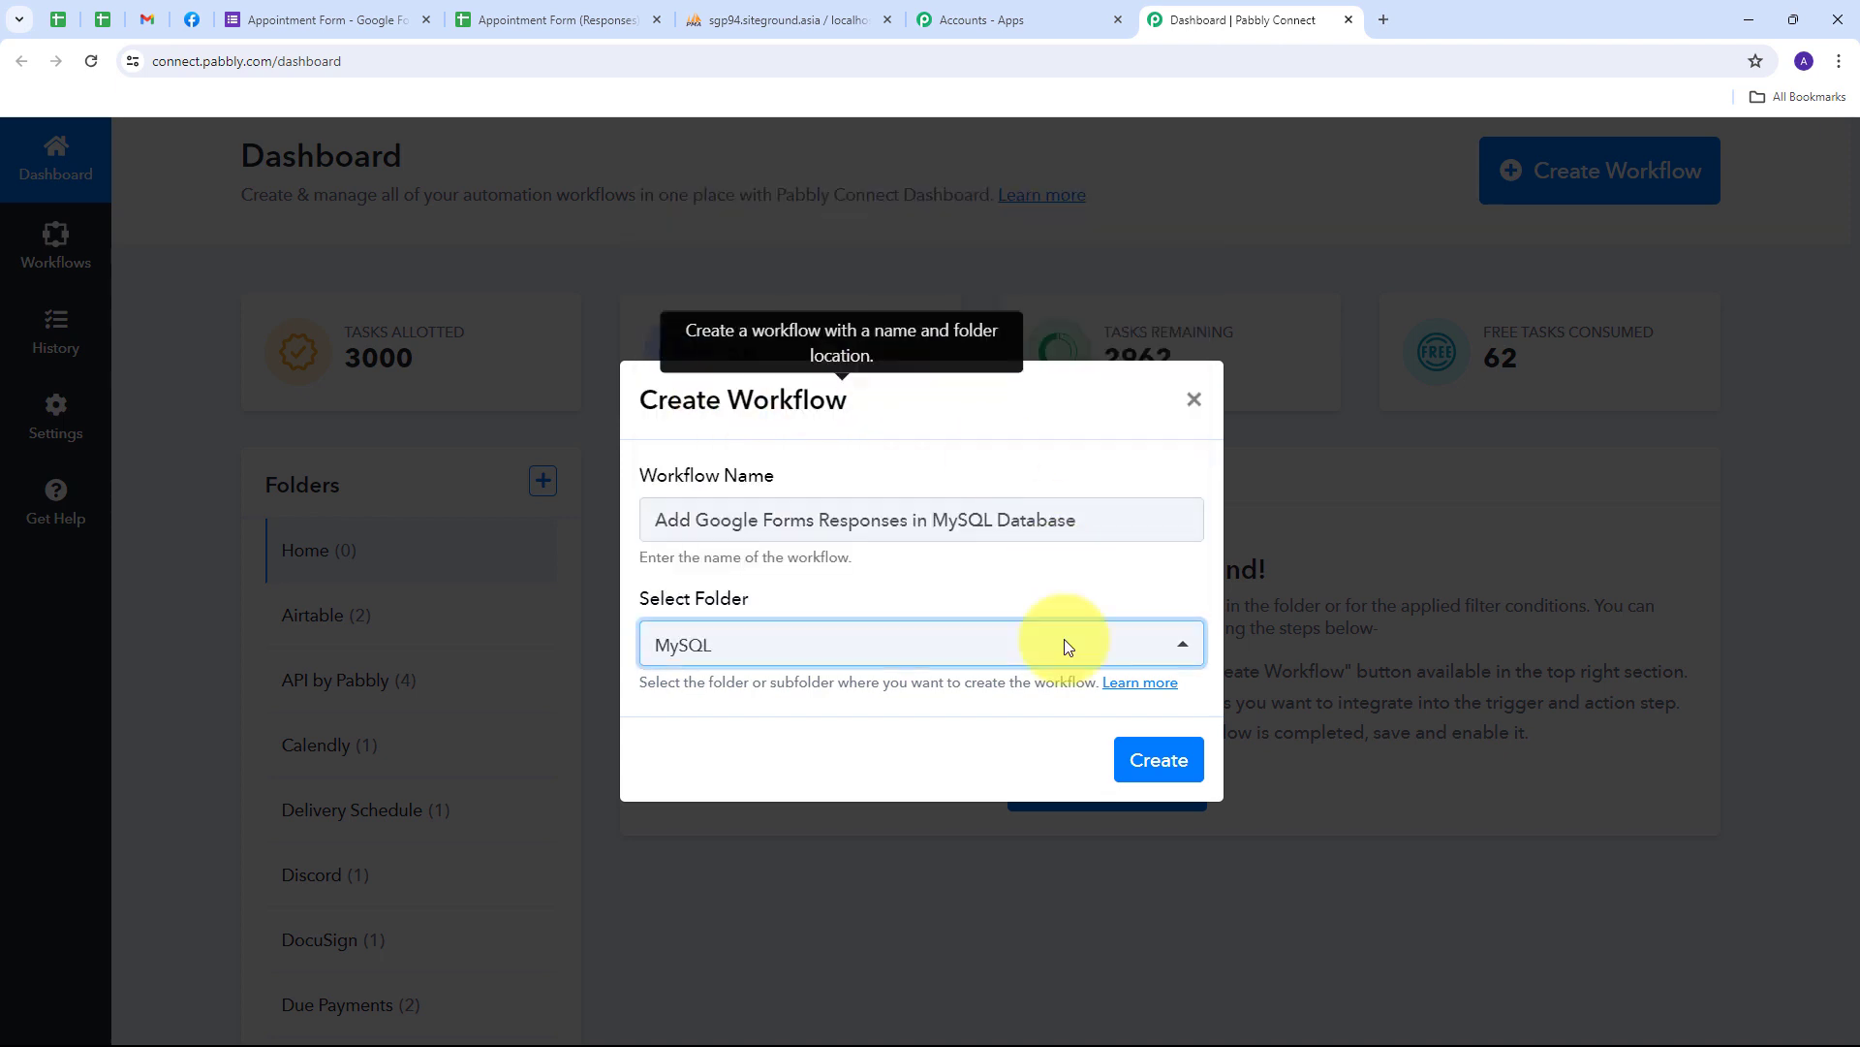
click(1155, 765)
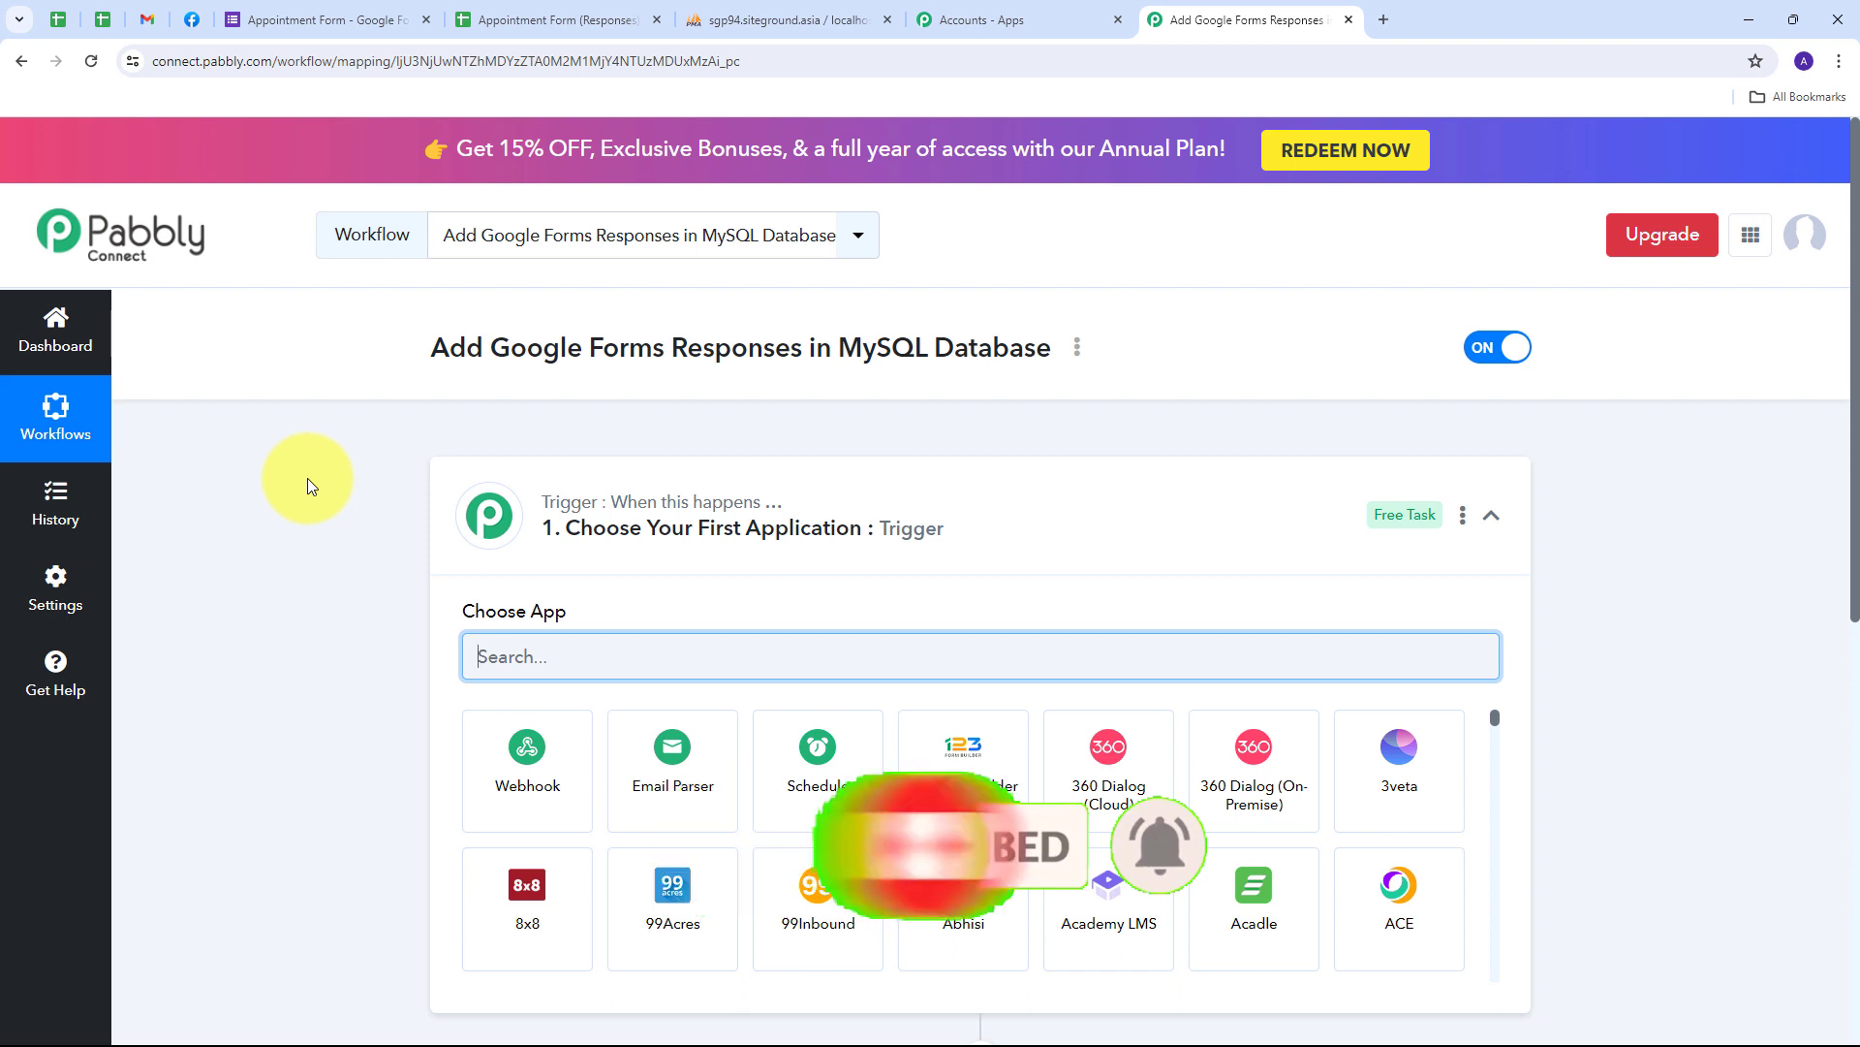
- Set the trigger app to Google Forms with the New Response Received event
scroll(308, 479, down, 4)
scroll(307, 478, up, 2)
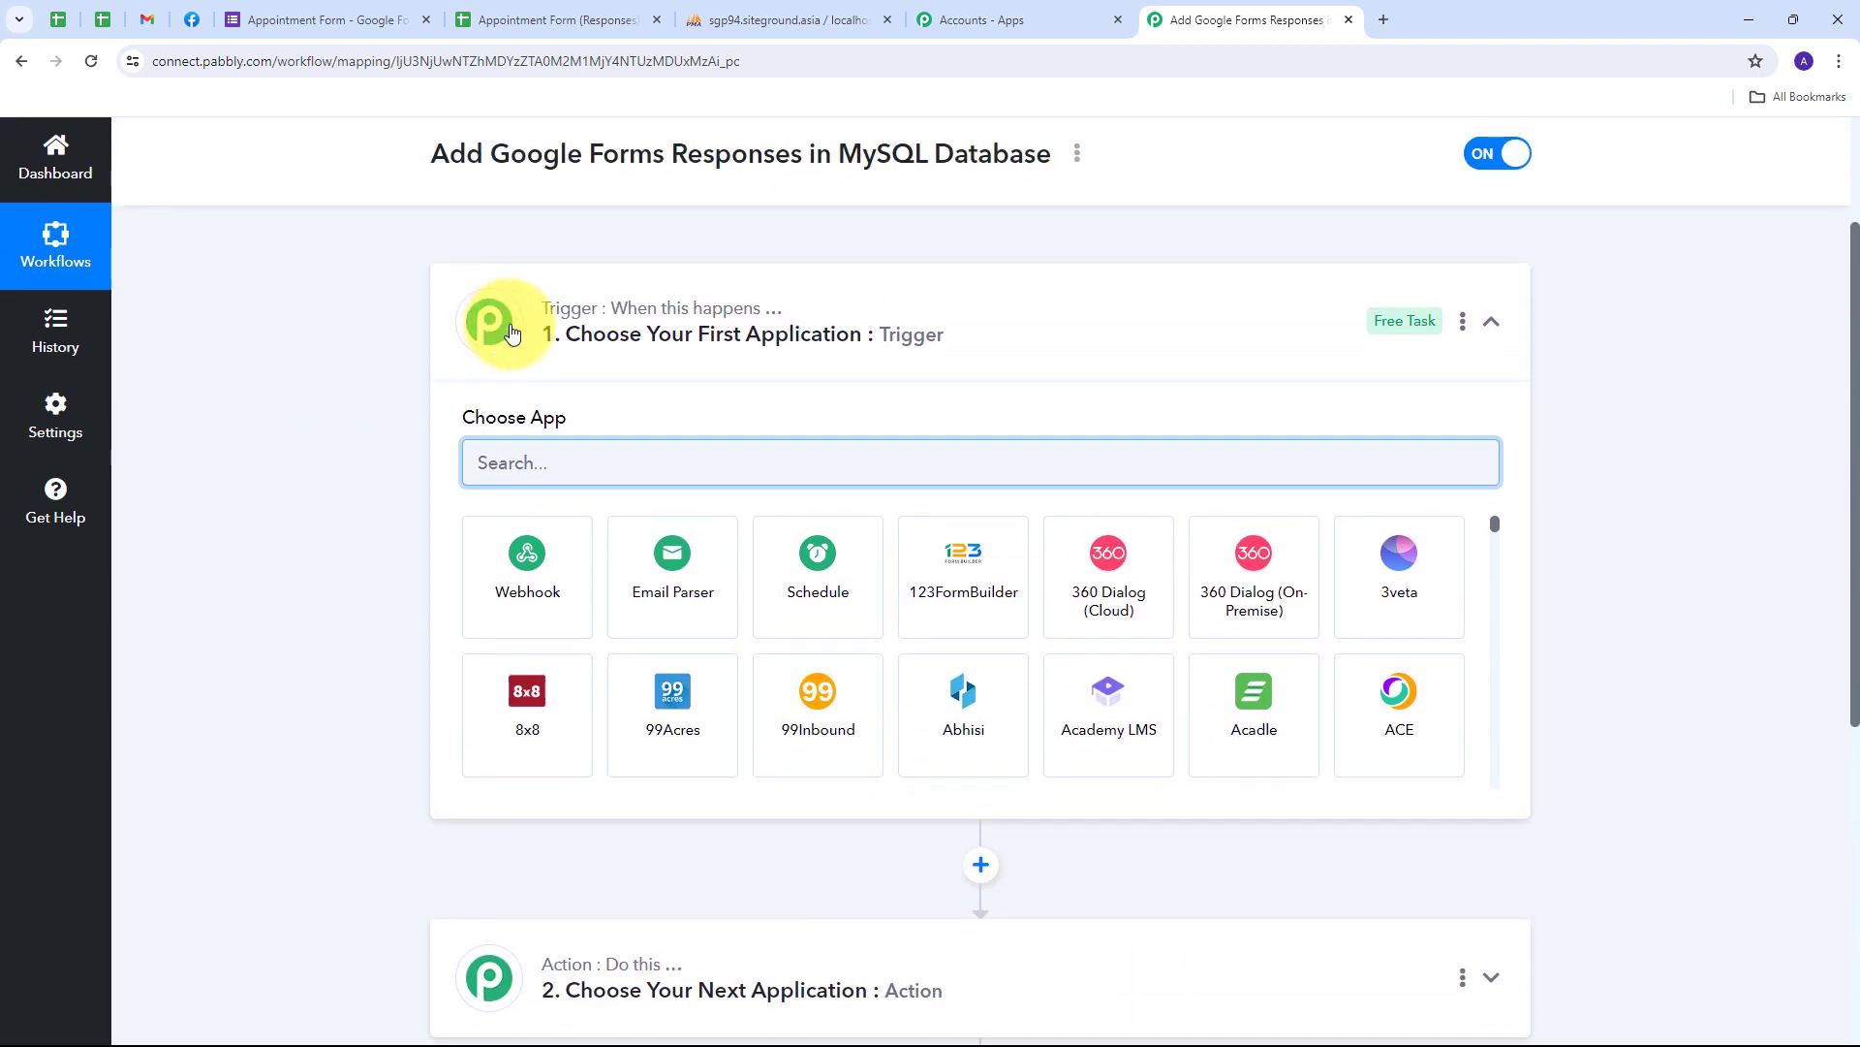
scroll(362, 661, down, 1)
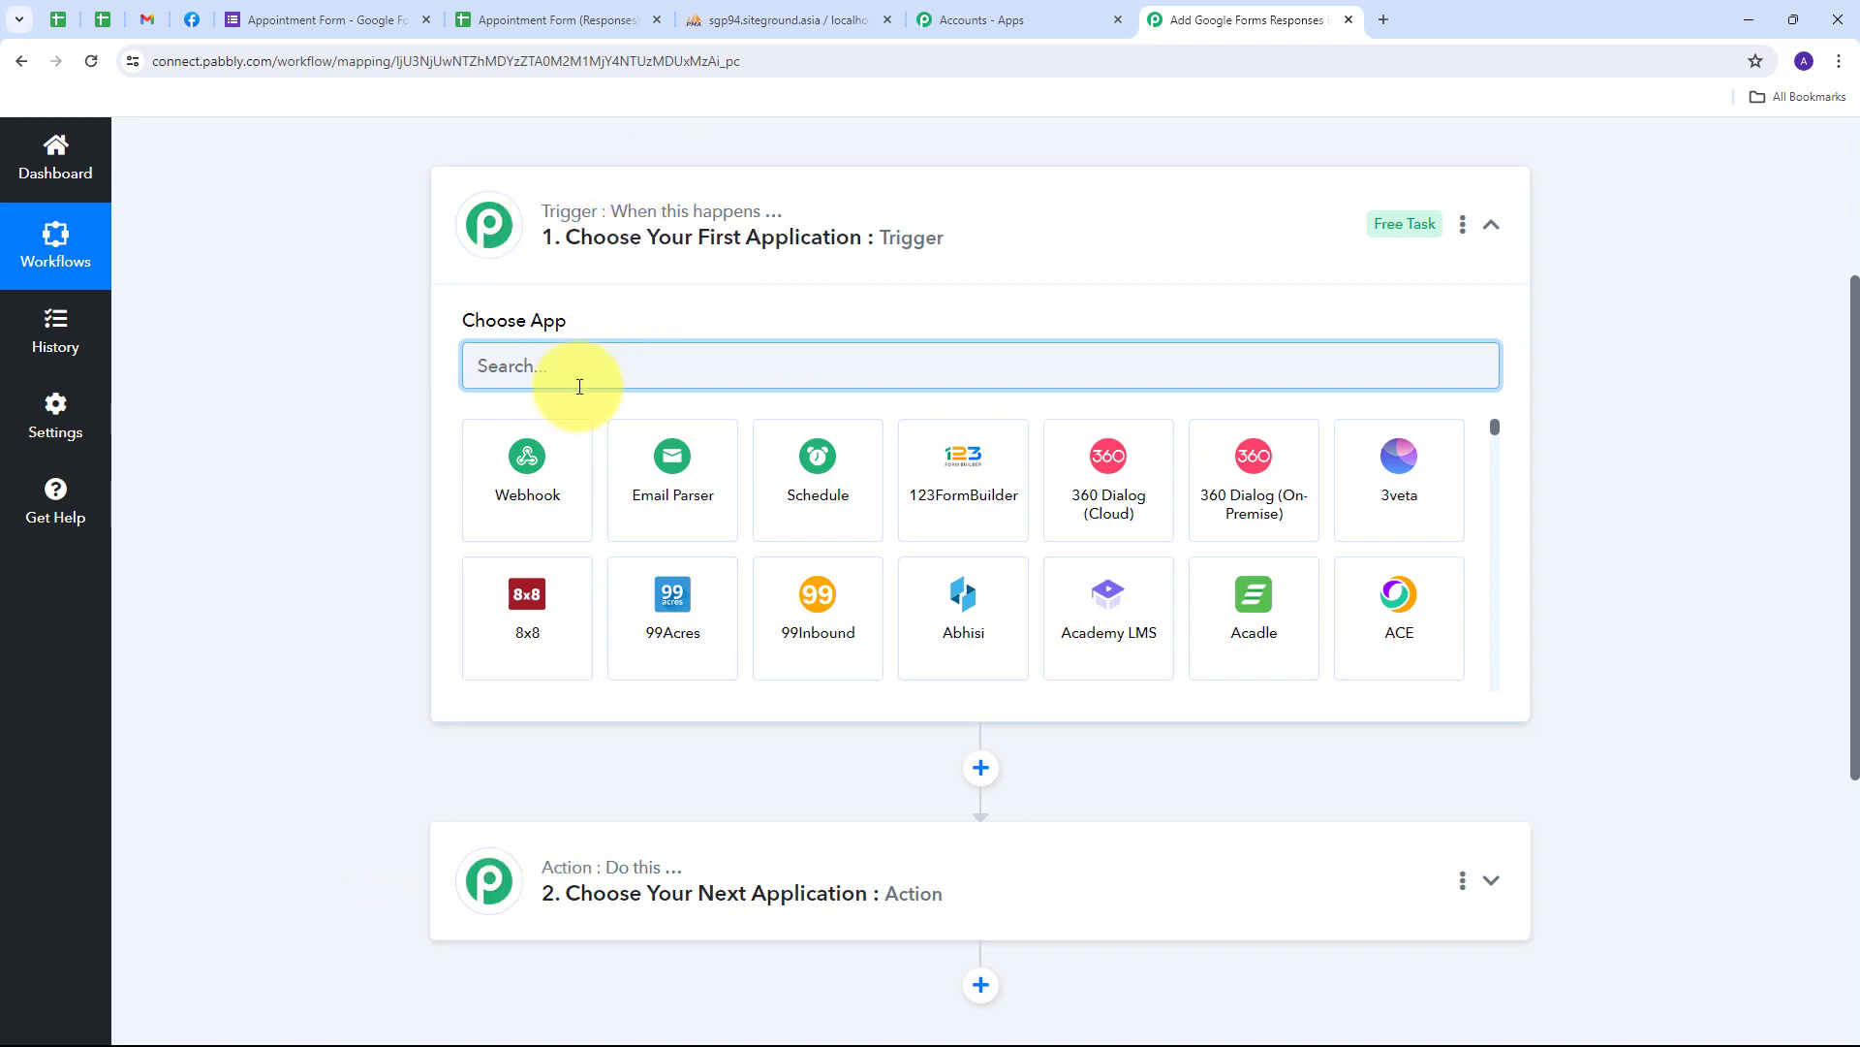
text(G)
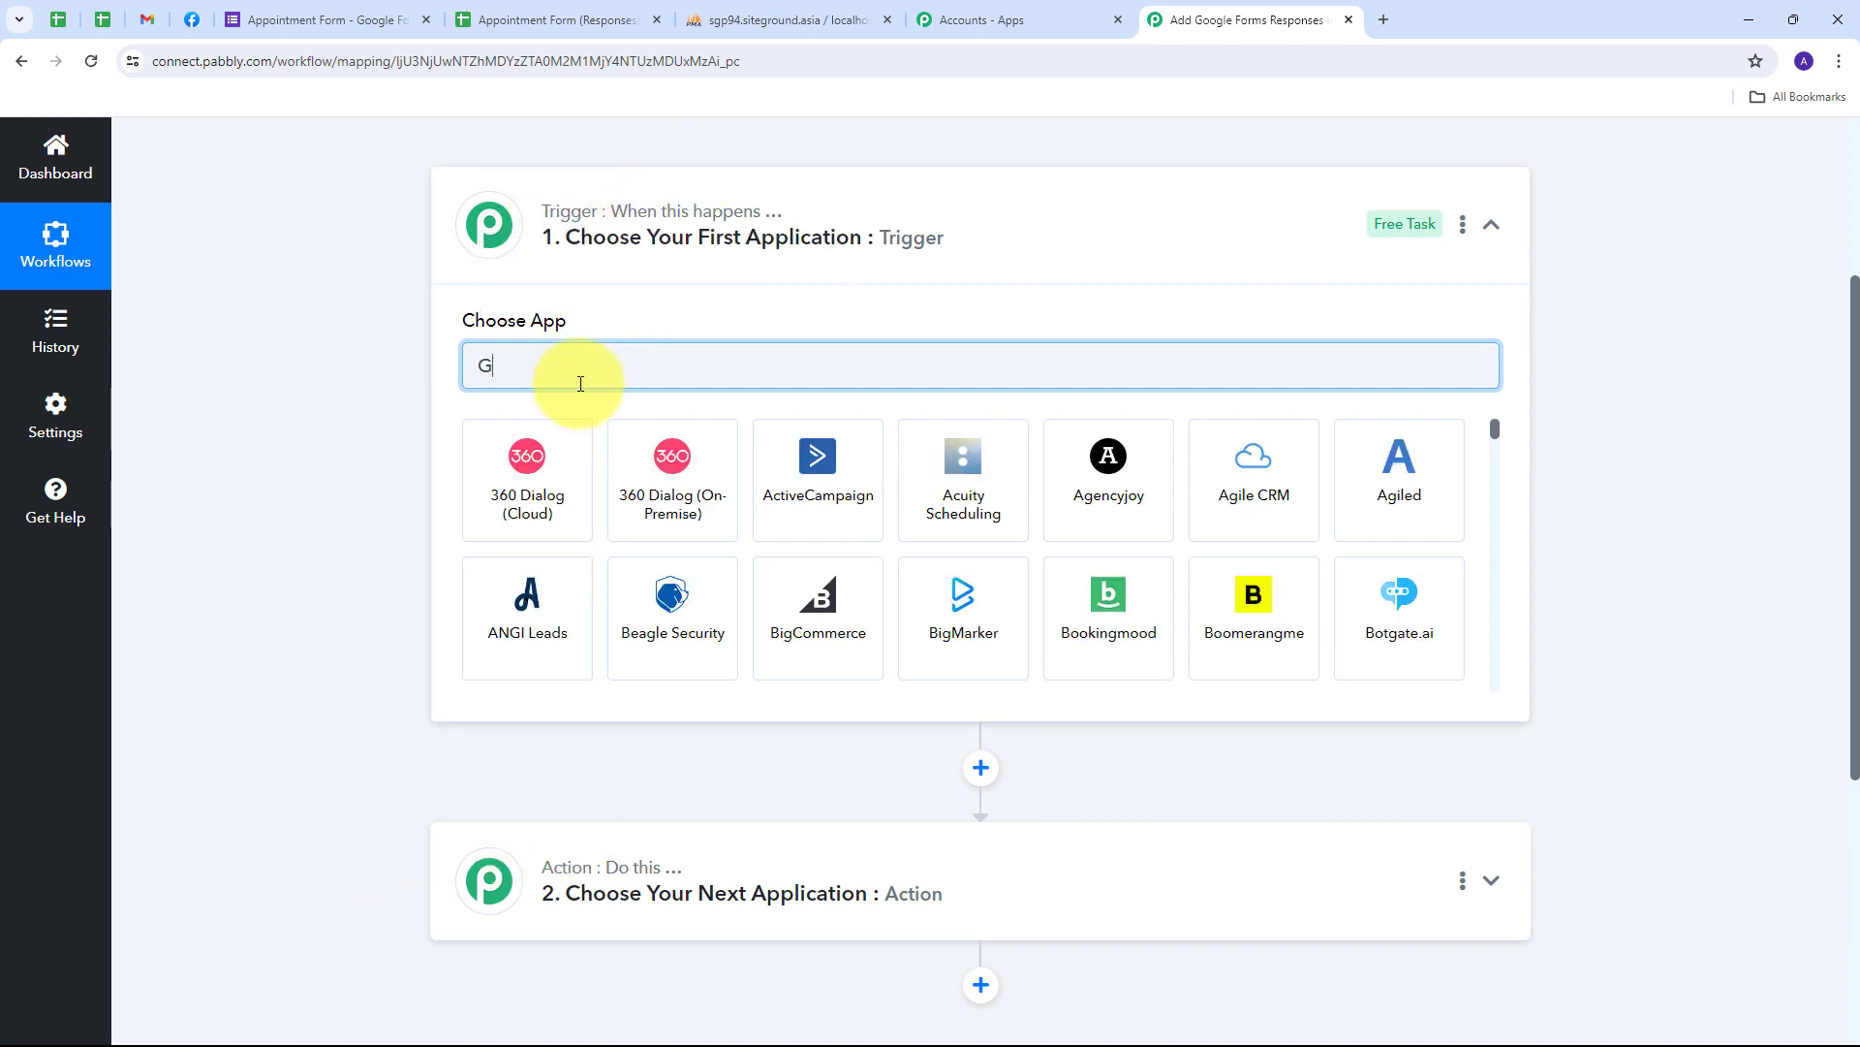
text(oogle forms)
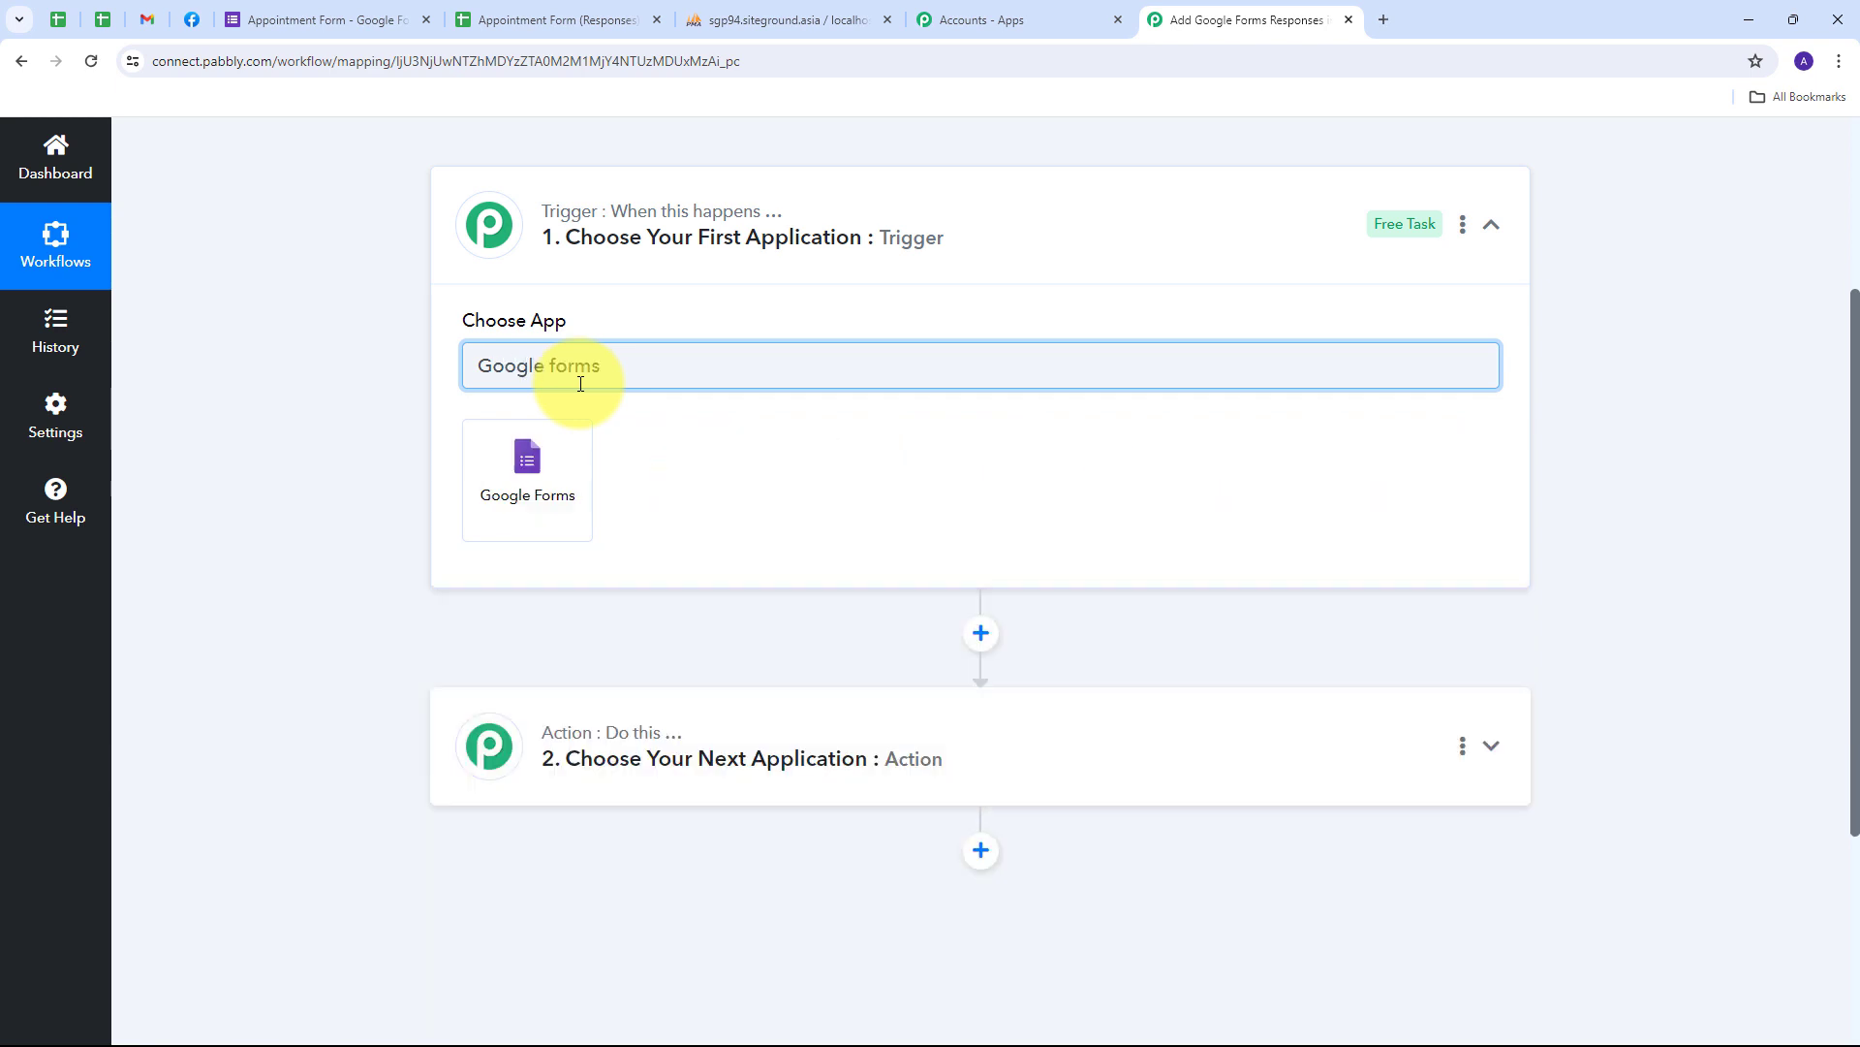
click(539, 482)
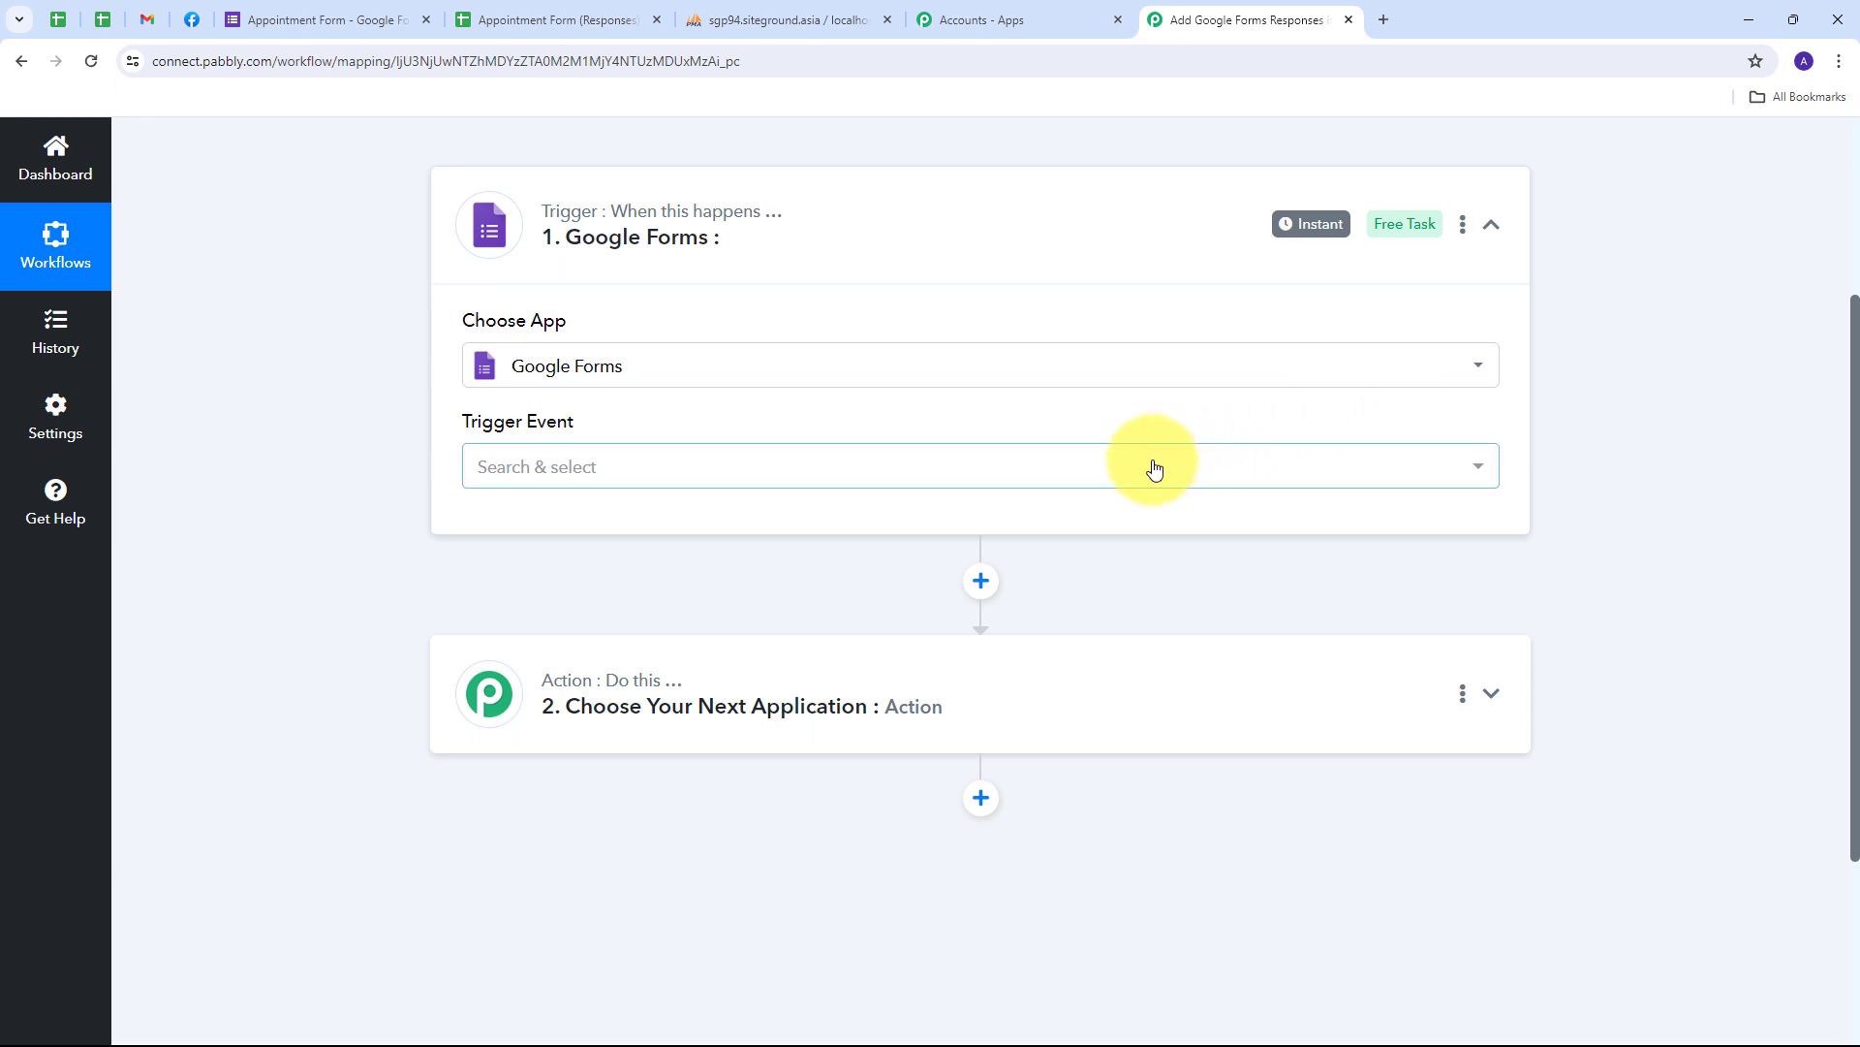
click(1151, 465)
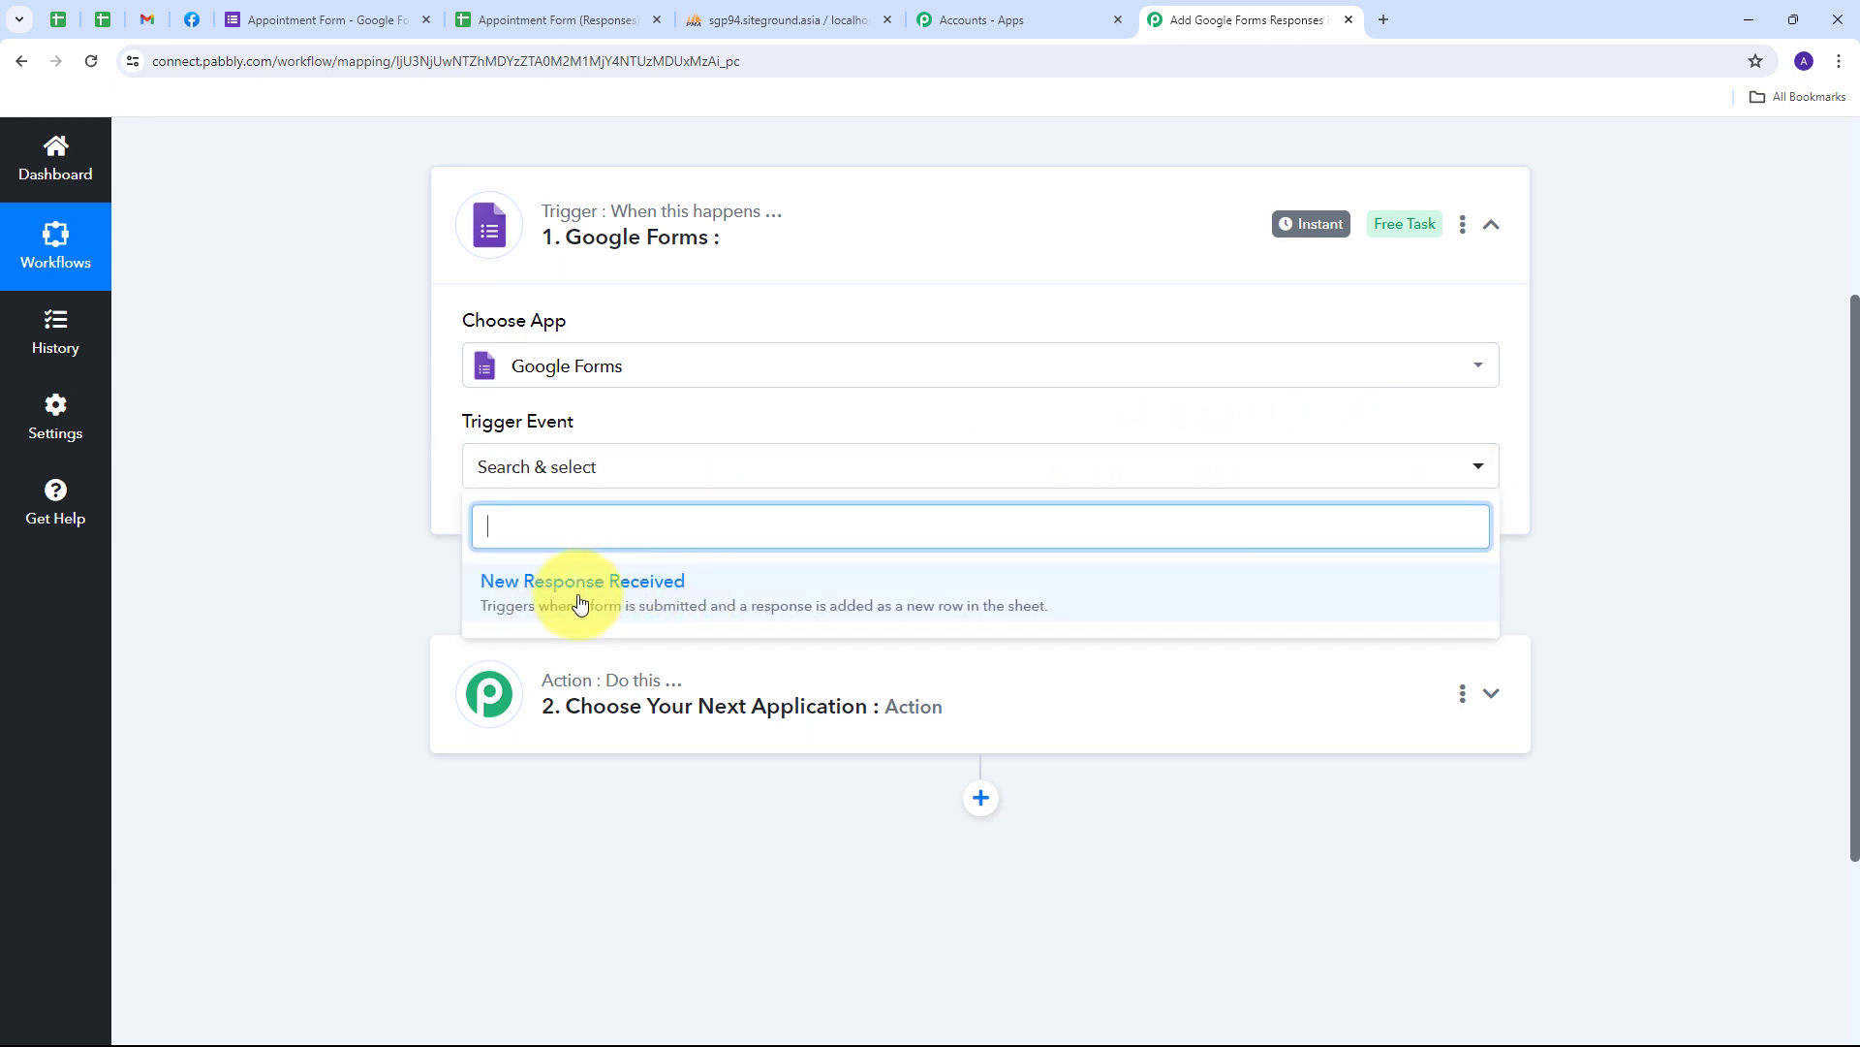
click(580, 604)
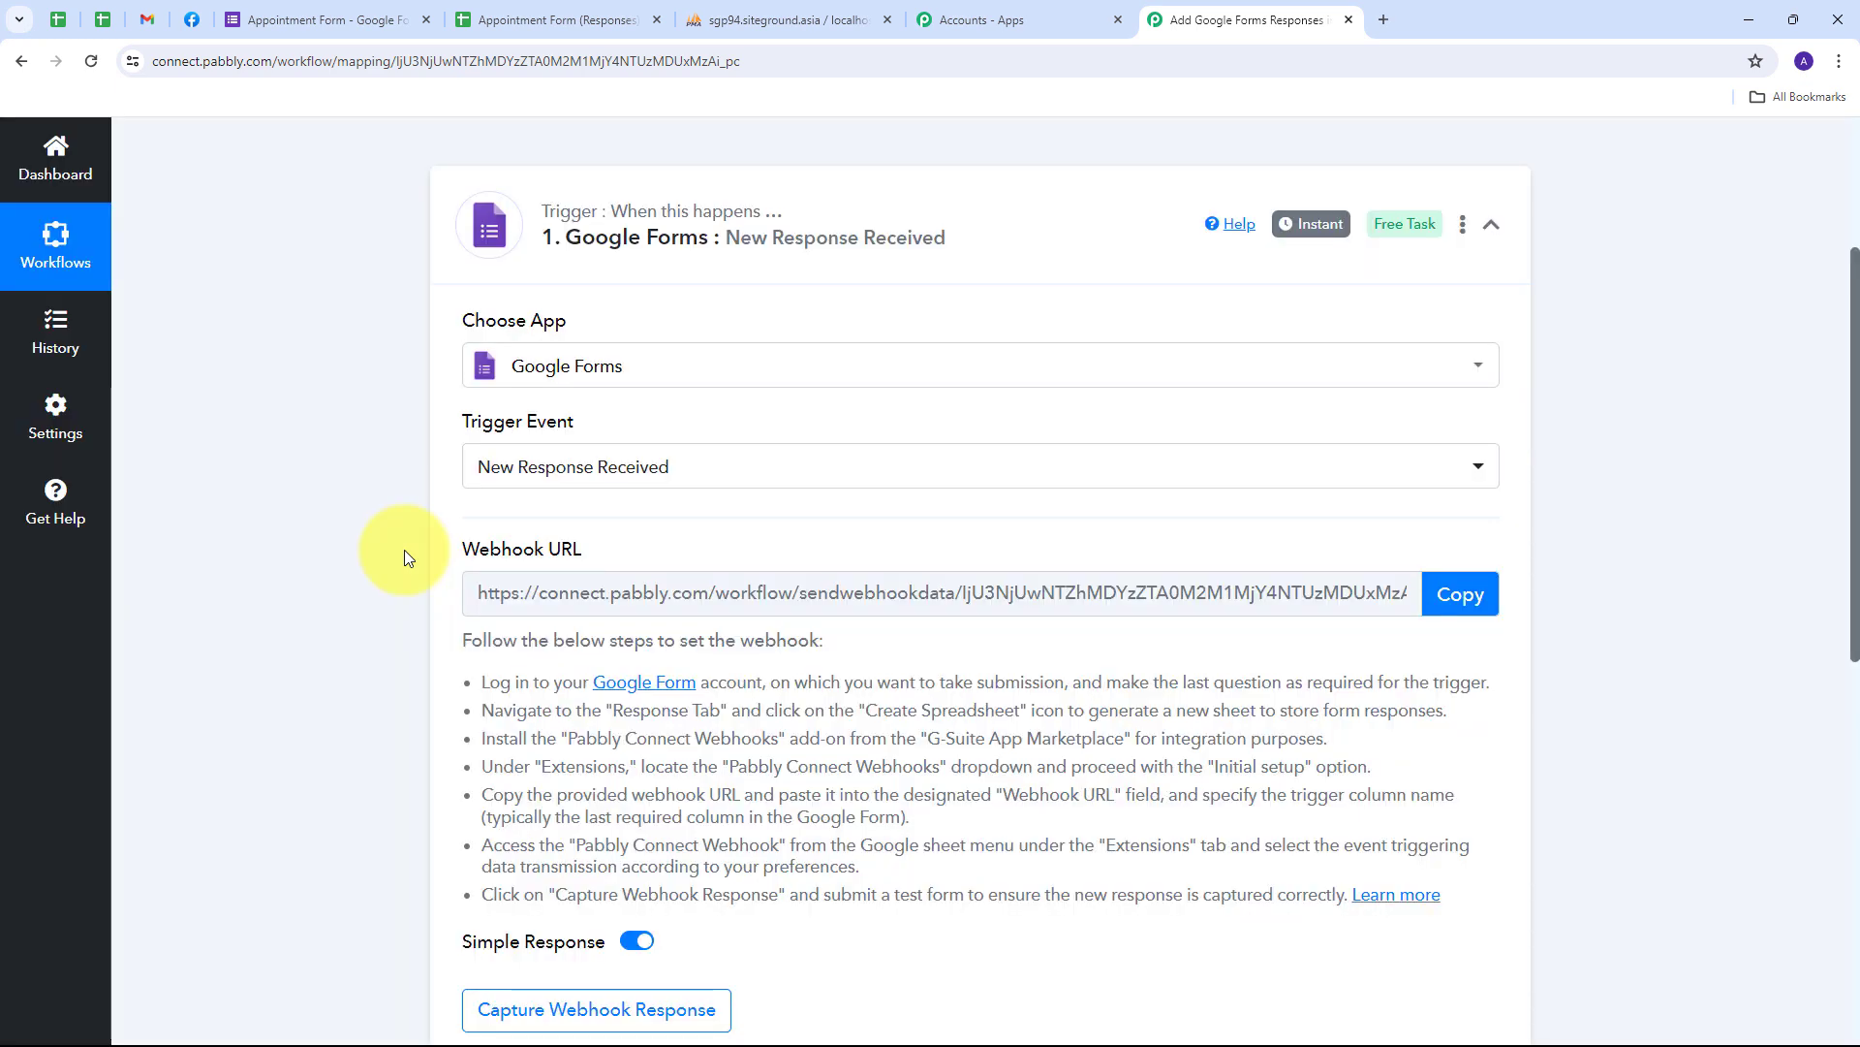
- Copy the trigger's webhook URL so it waits for a test response
scroll(404, 550, down, 1)
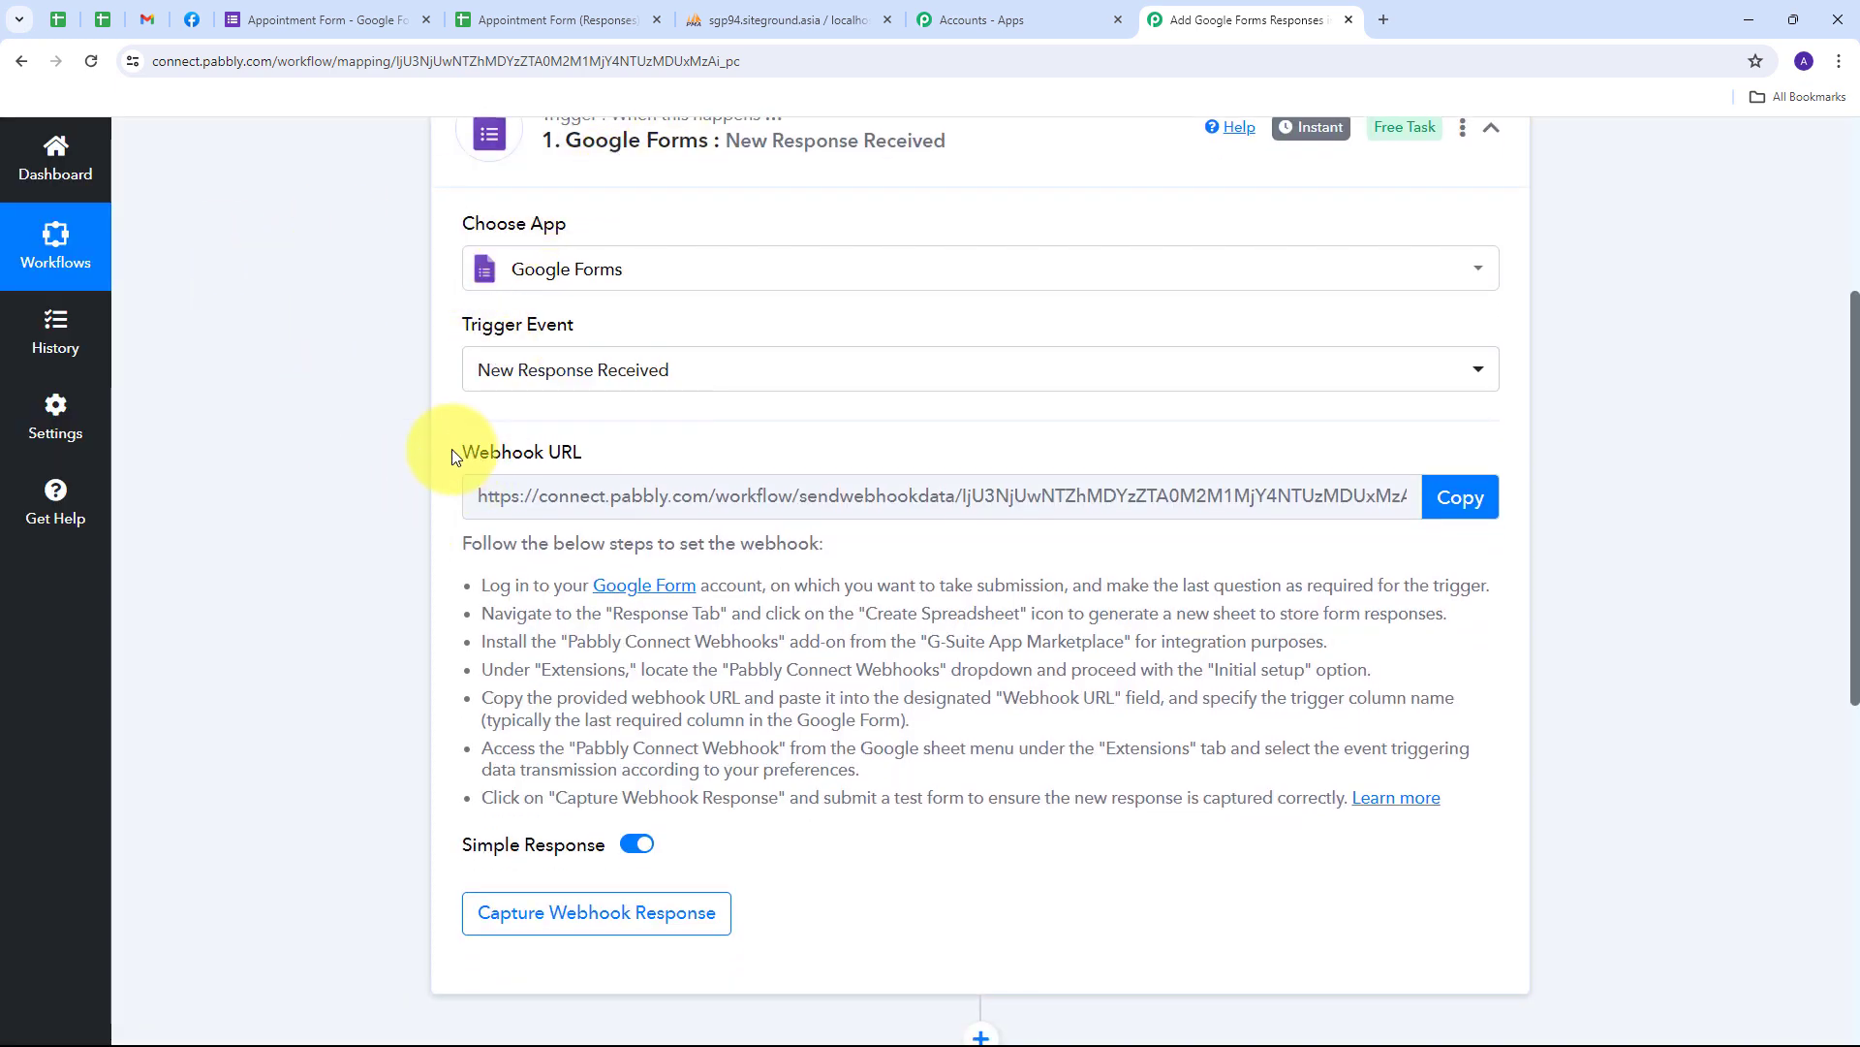
drag(456, 452, 639, 461)
mouse_move(549, 458)
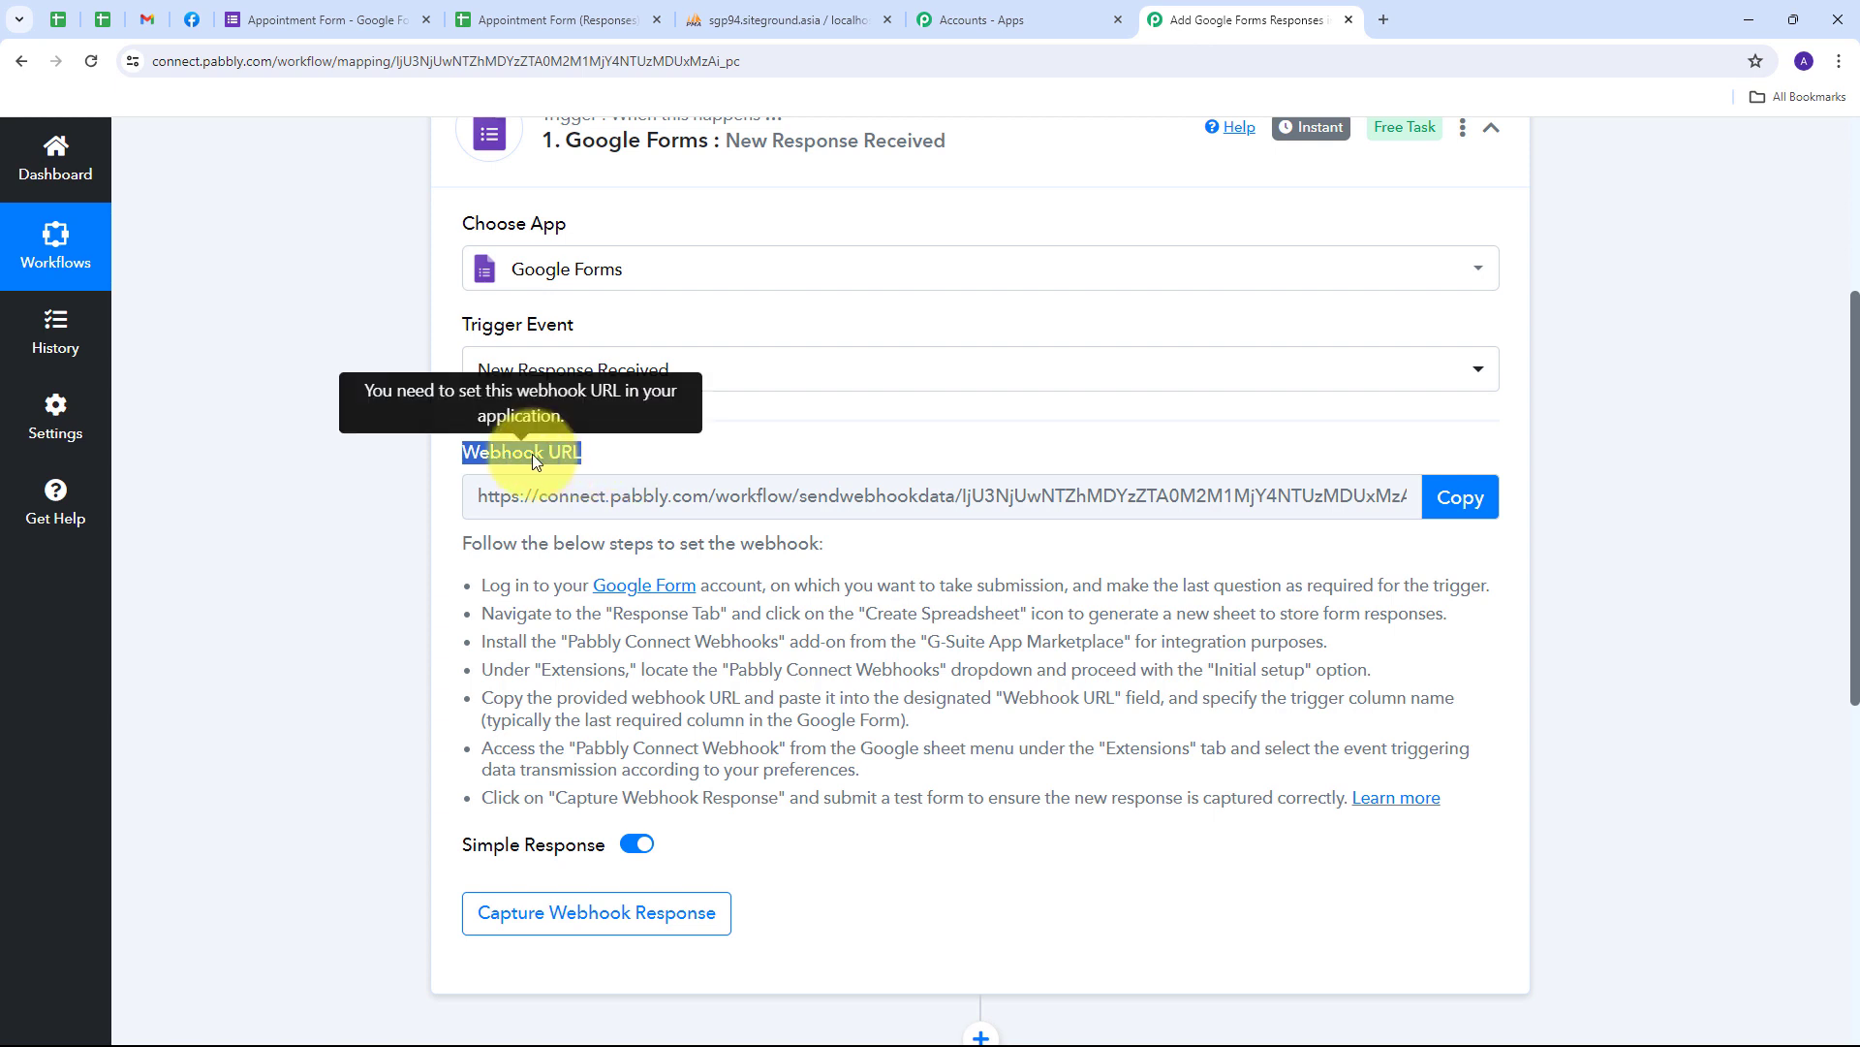
scroll(532, 453, up, 1)
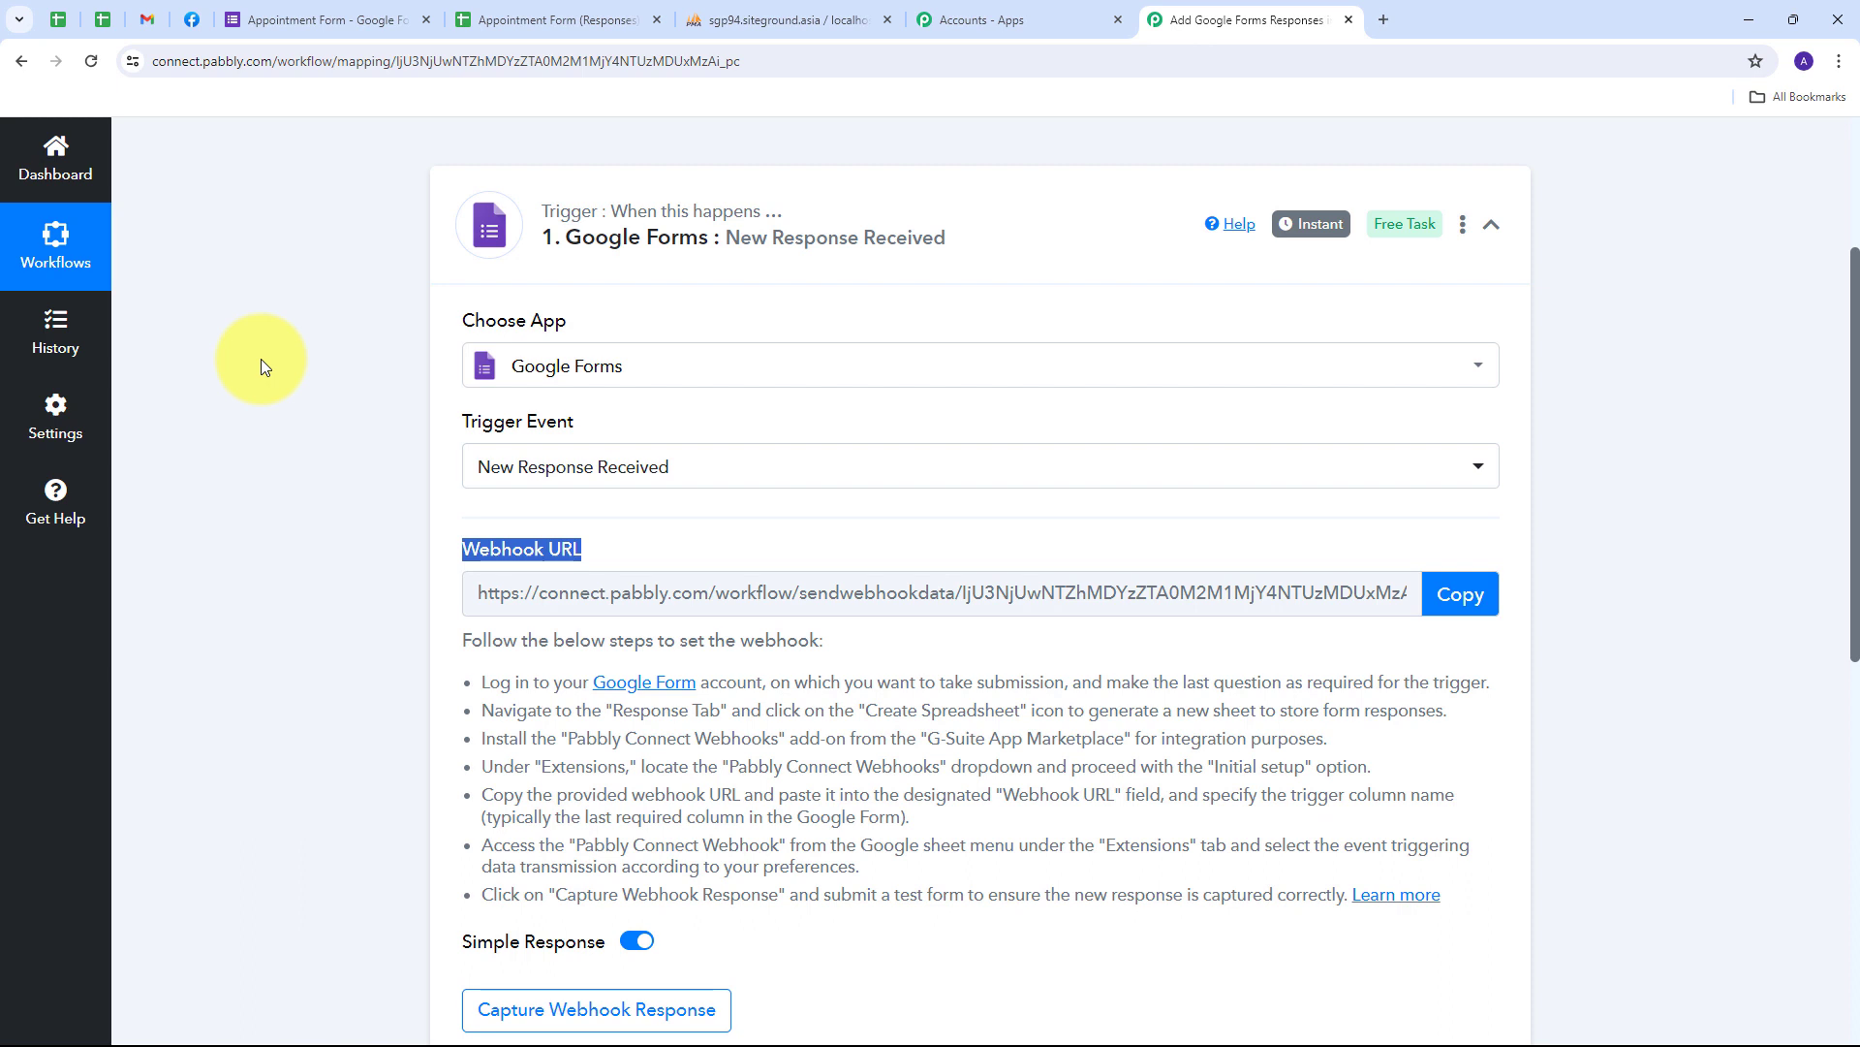
scroll(259, 359, down, 2)
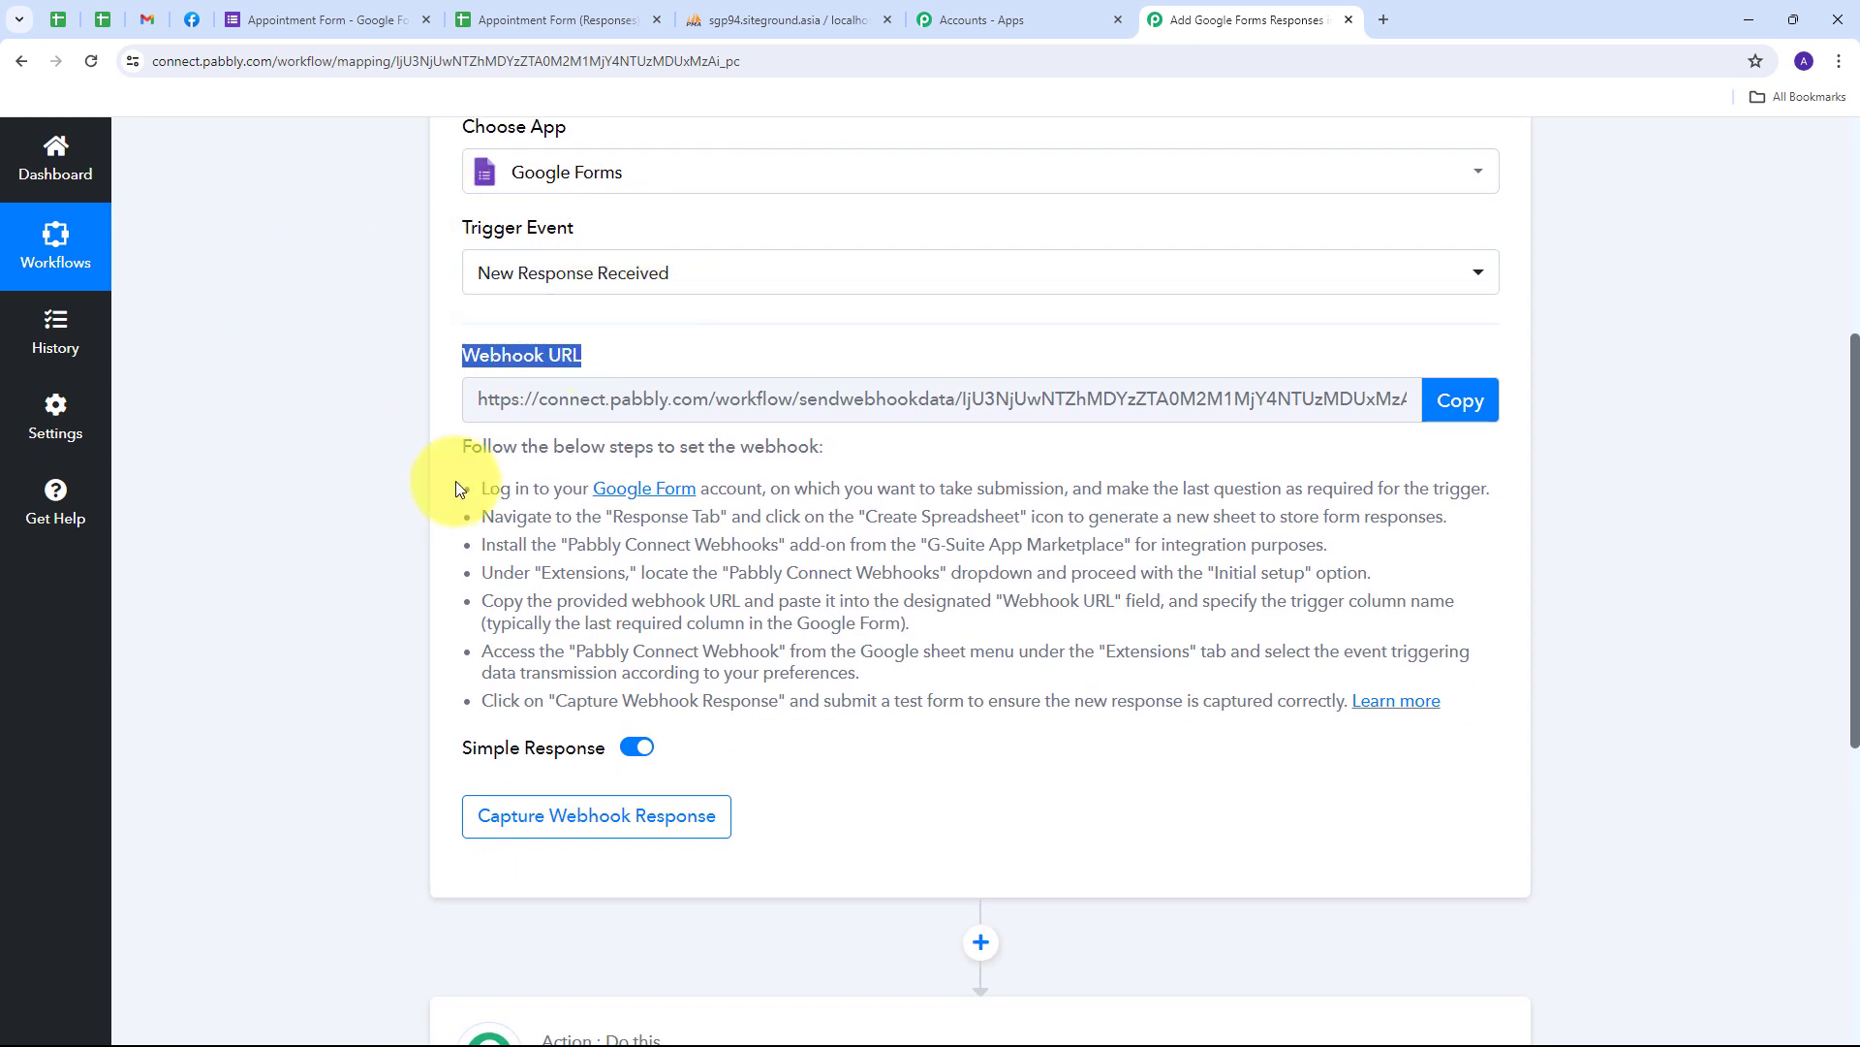
drag(492, 491, 1288, 717)
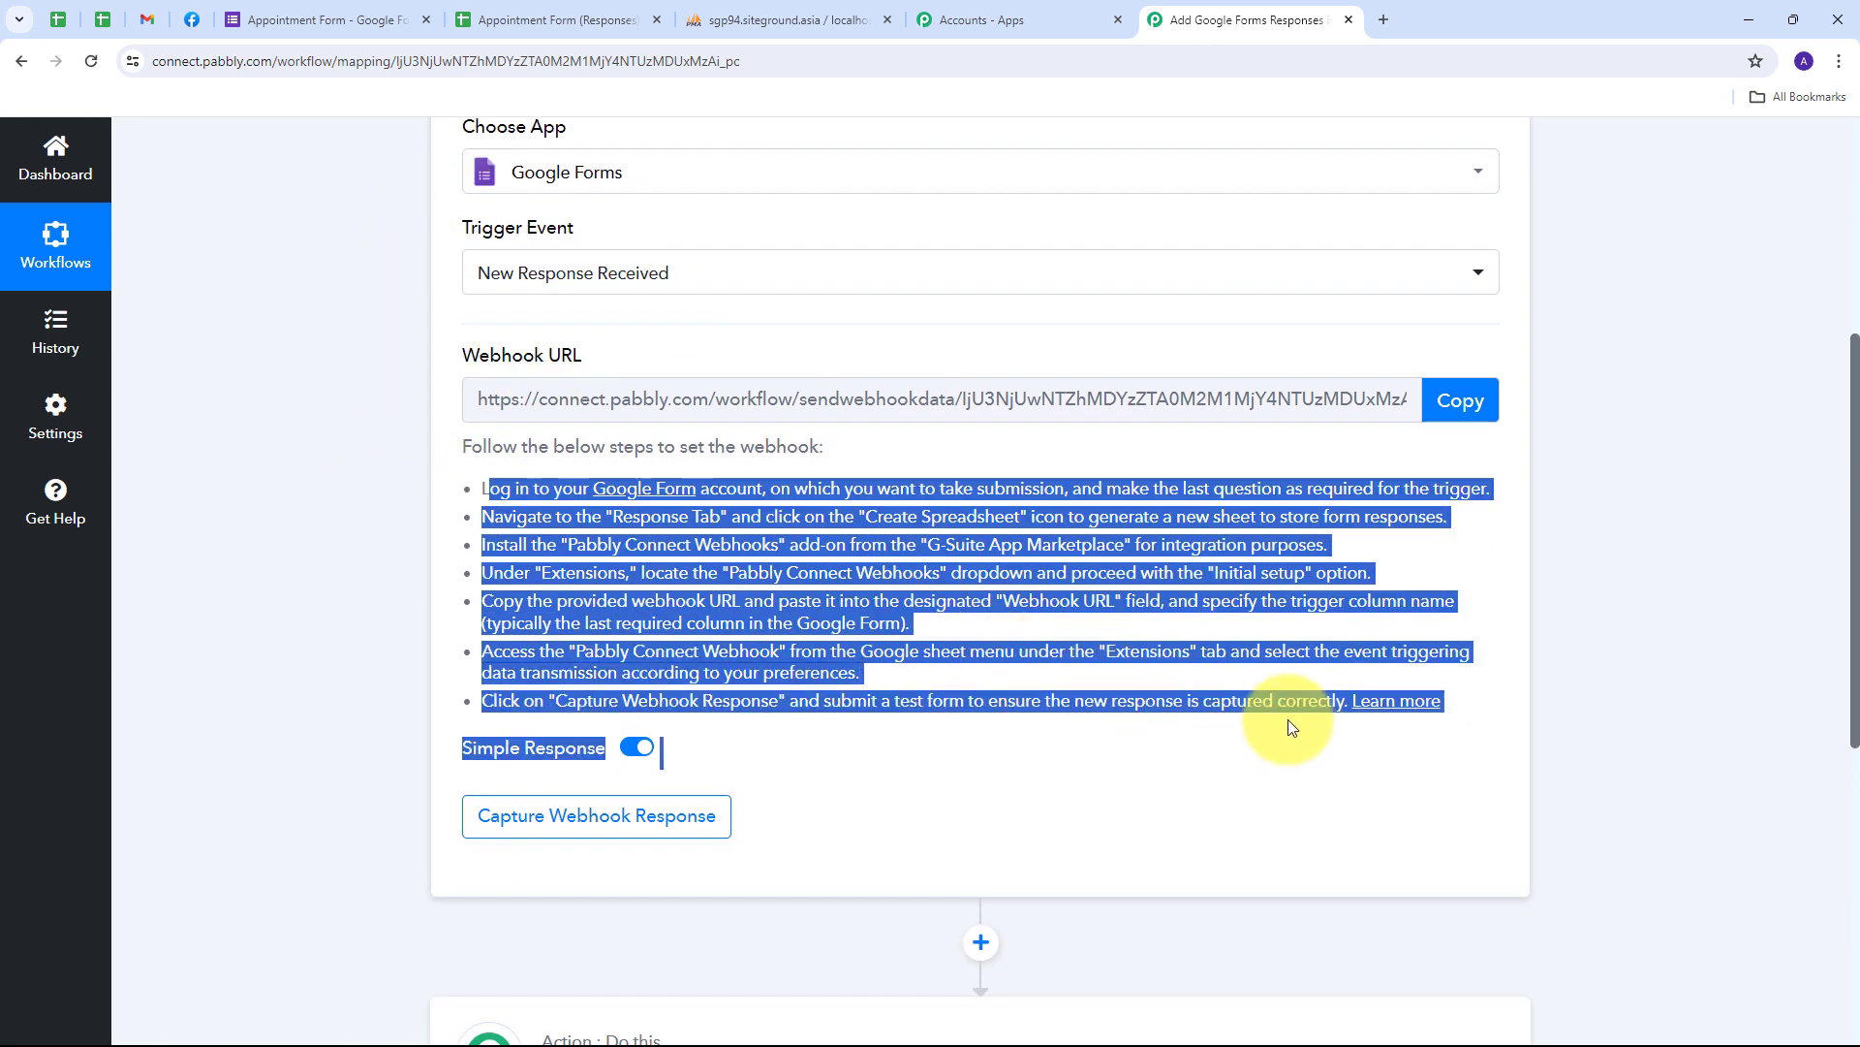
click(1468, 415)
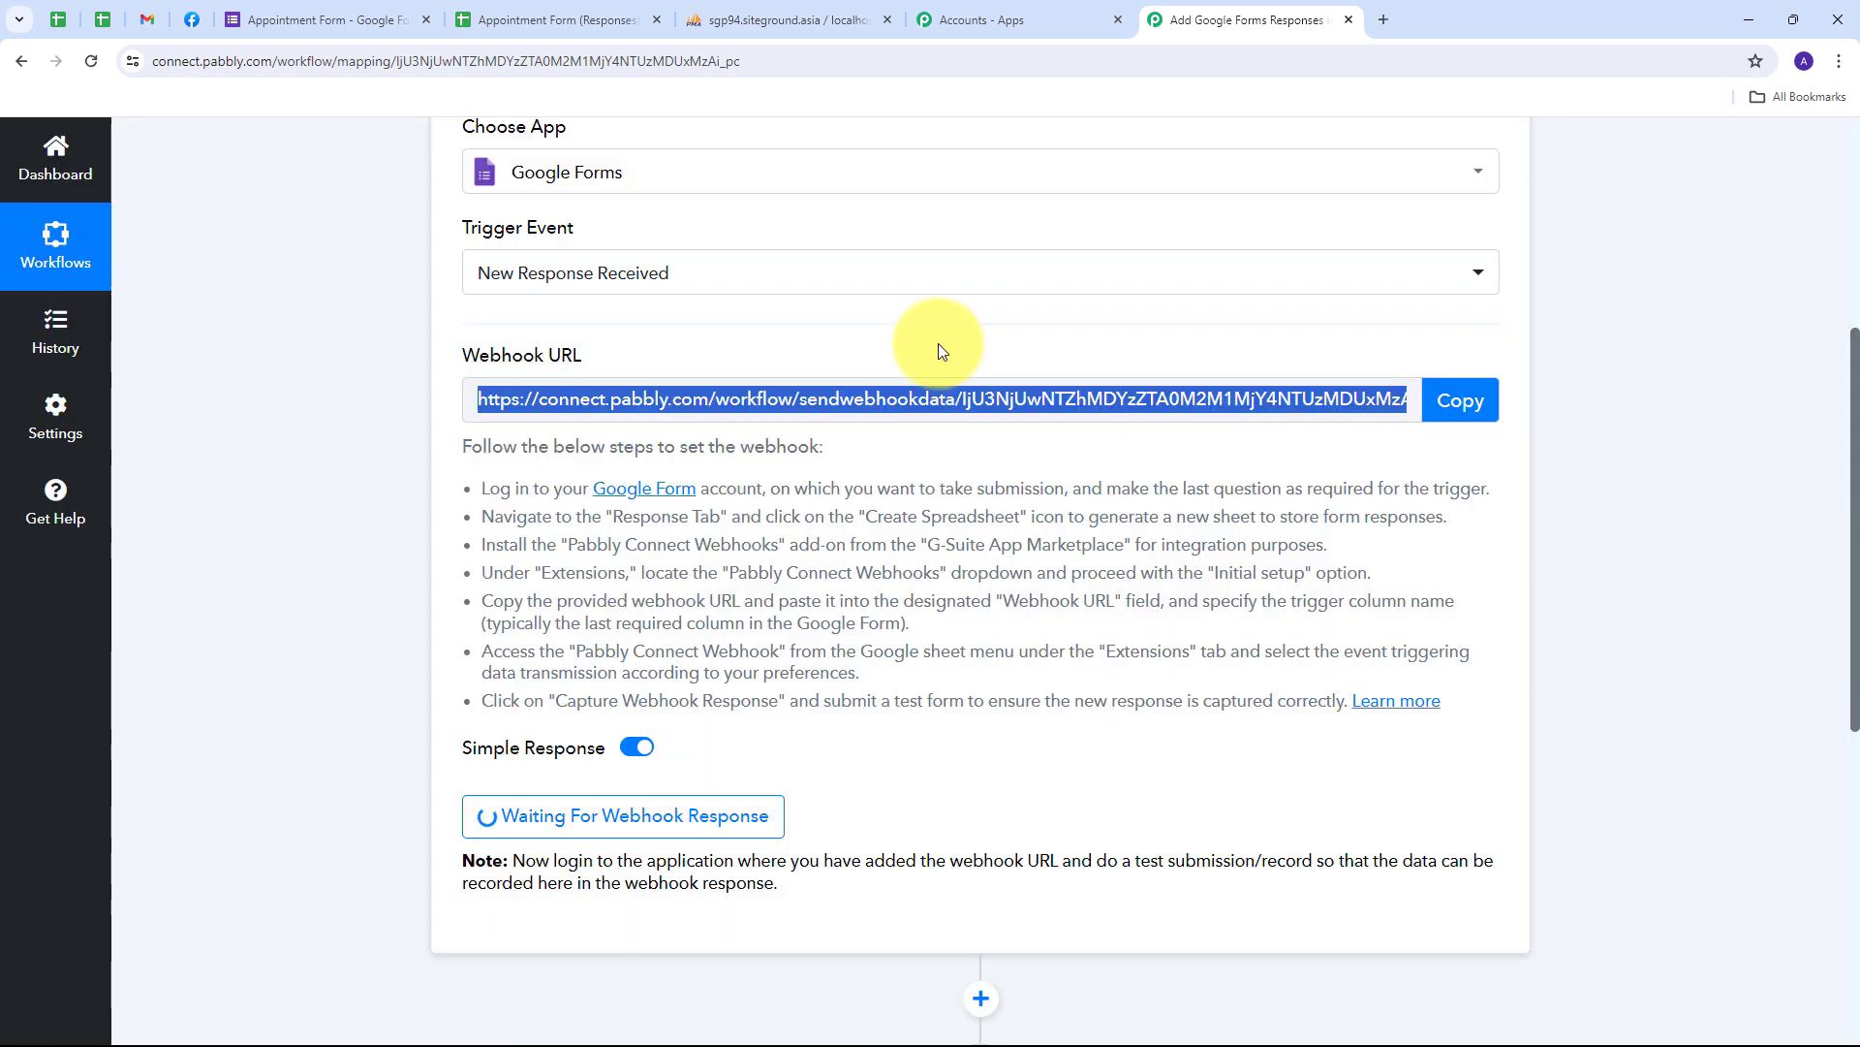
- Review the Appointment Form questions, then switch to the Appointment Form (Responses) sheet
click(281, 21)
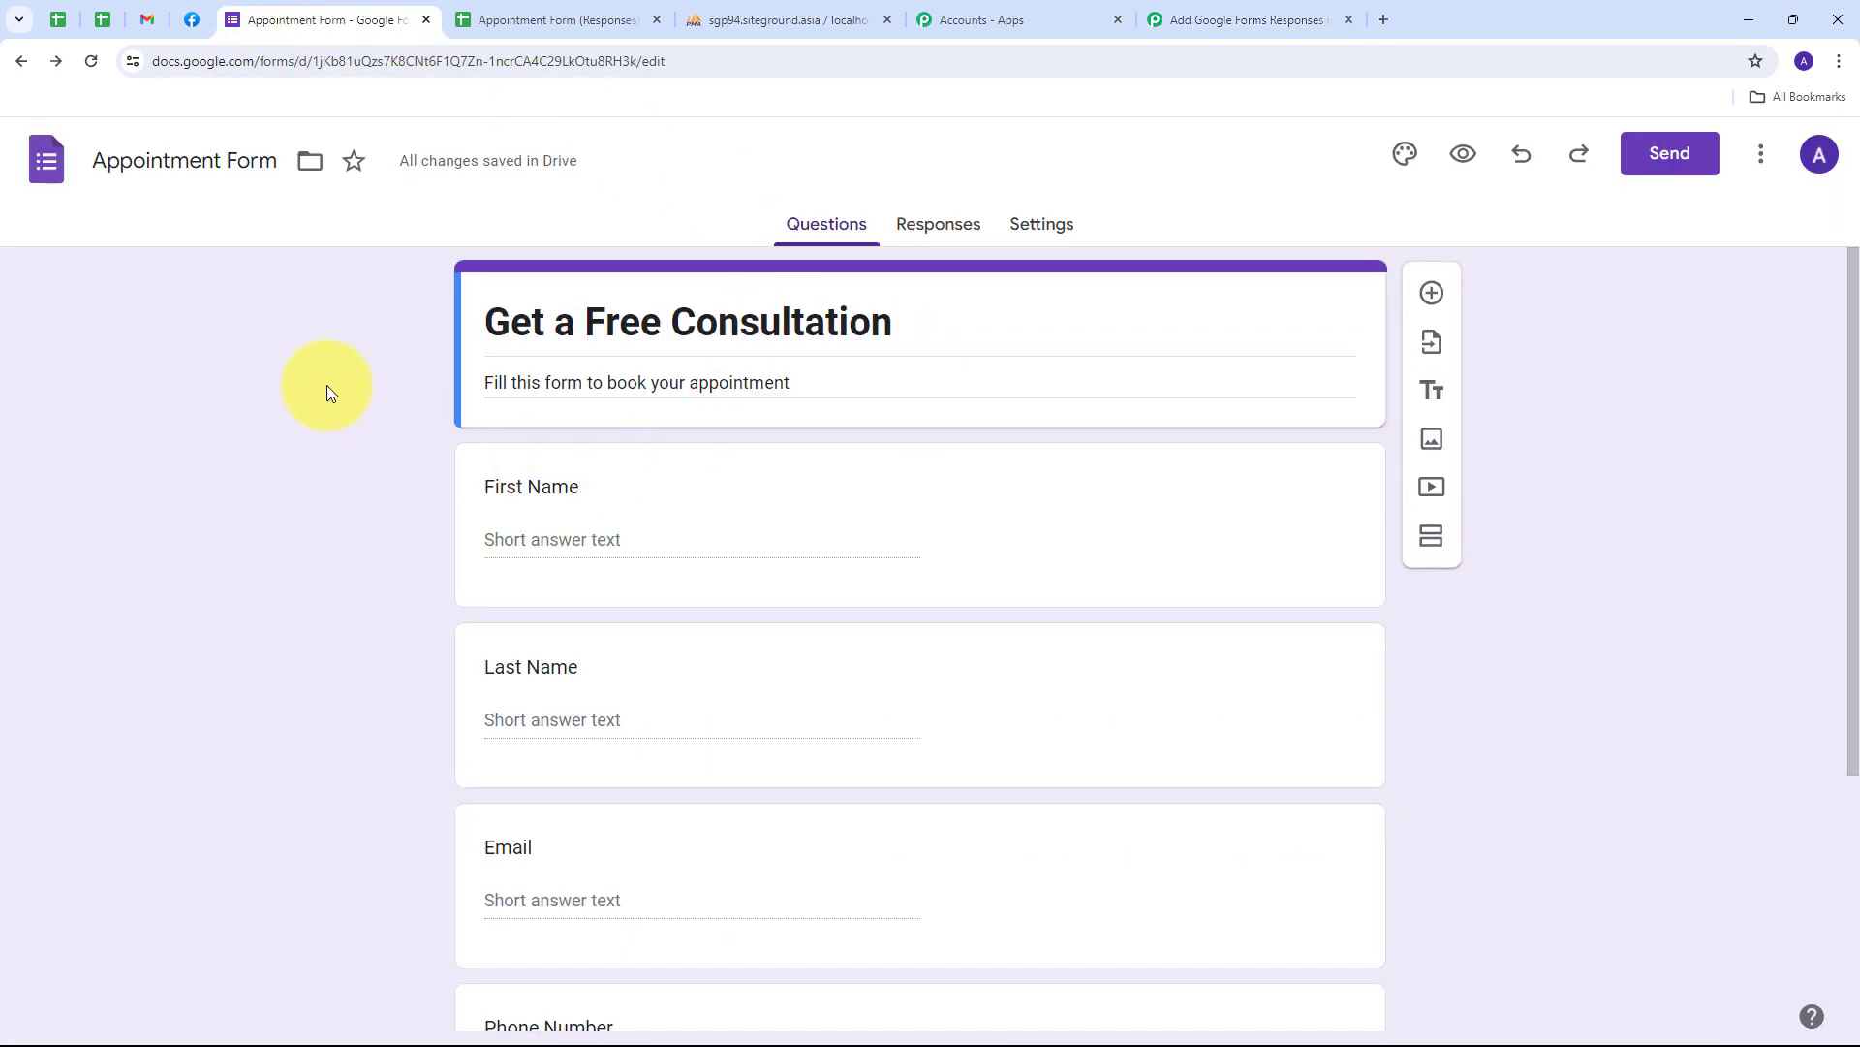
scroll(327, 392, down, 1)
scroll(328, 385, up, 1)
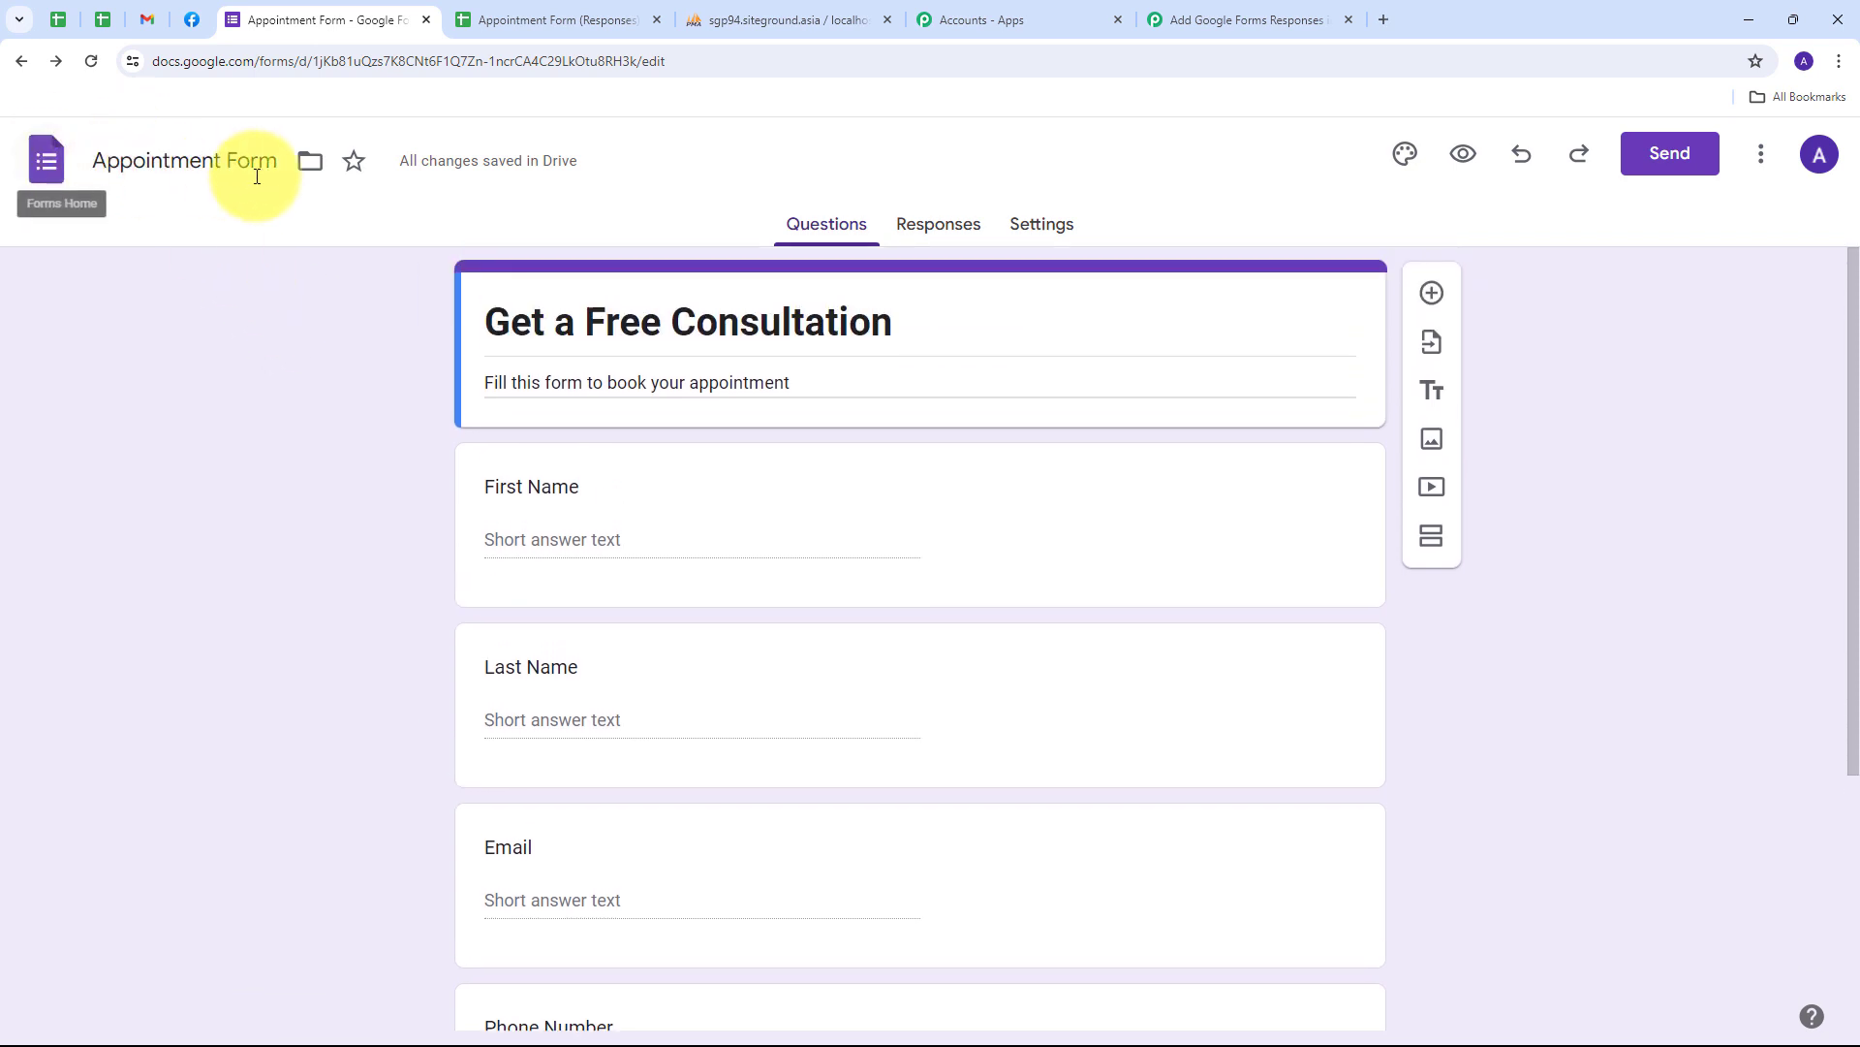
scroll(339, 366, down, 3)
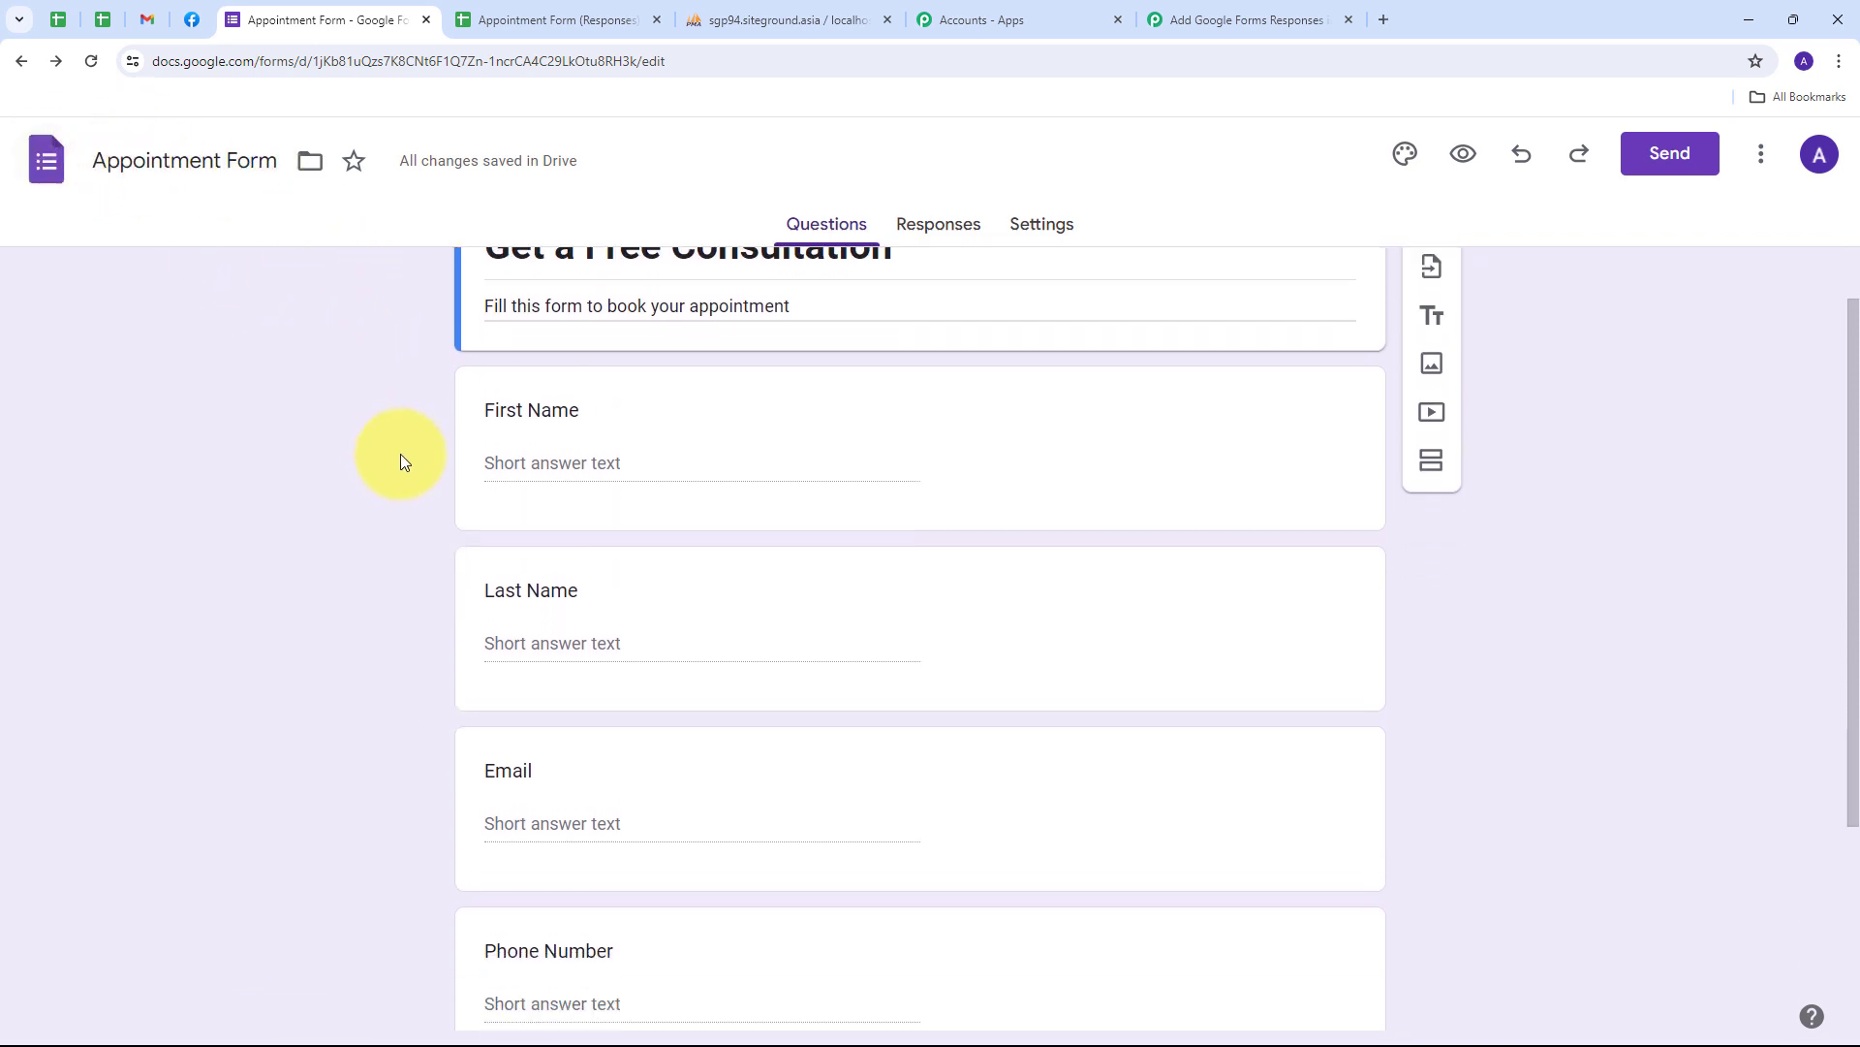
scroll(299, 451, up, 4)
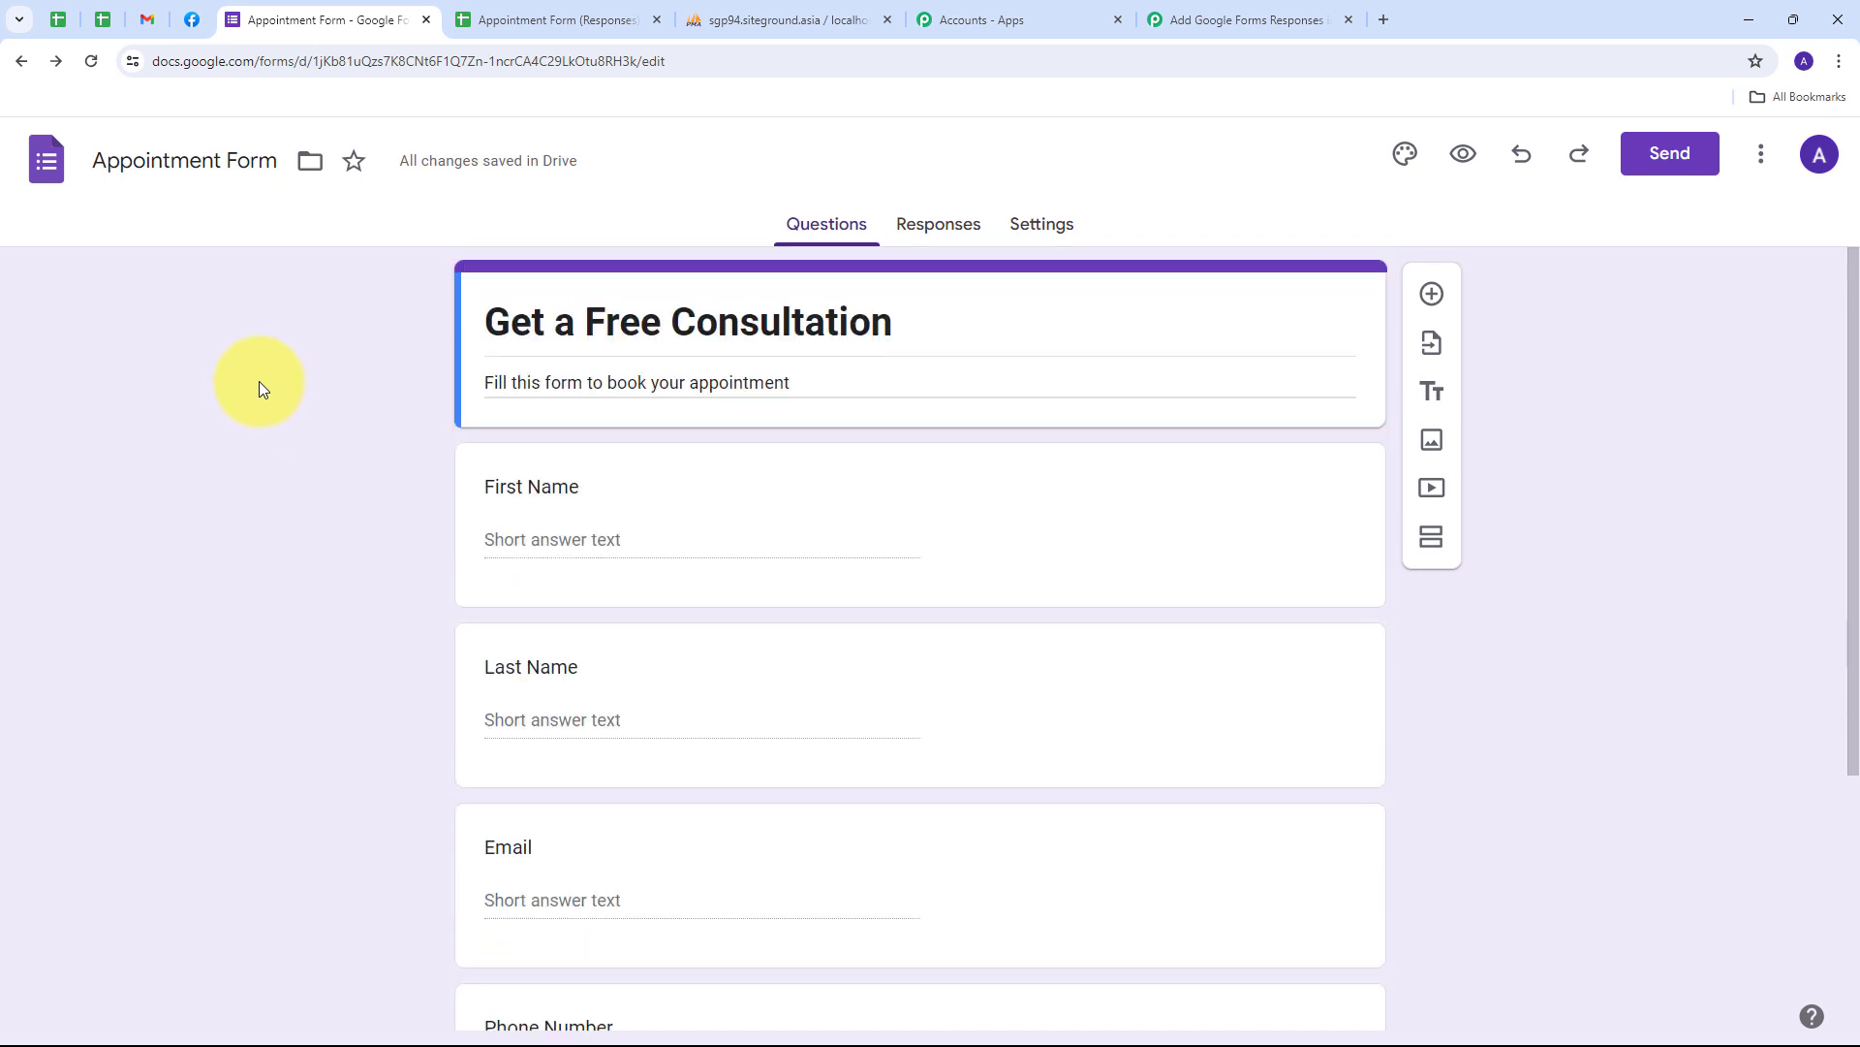
click(542, 20)
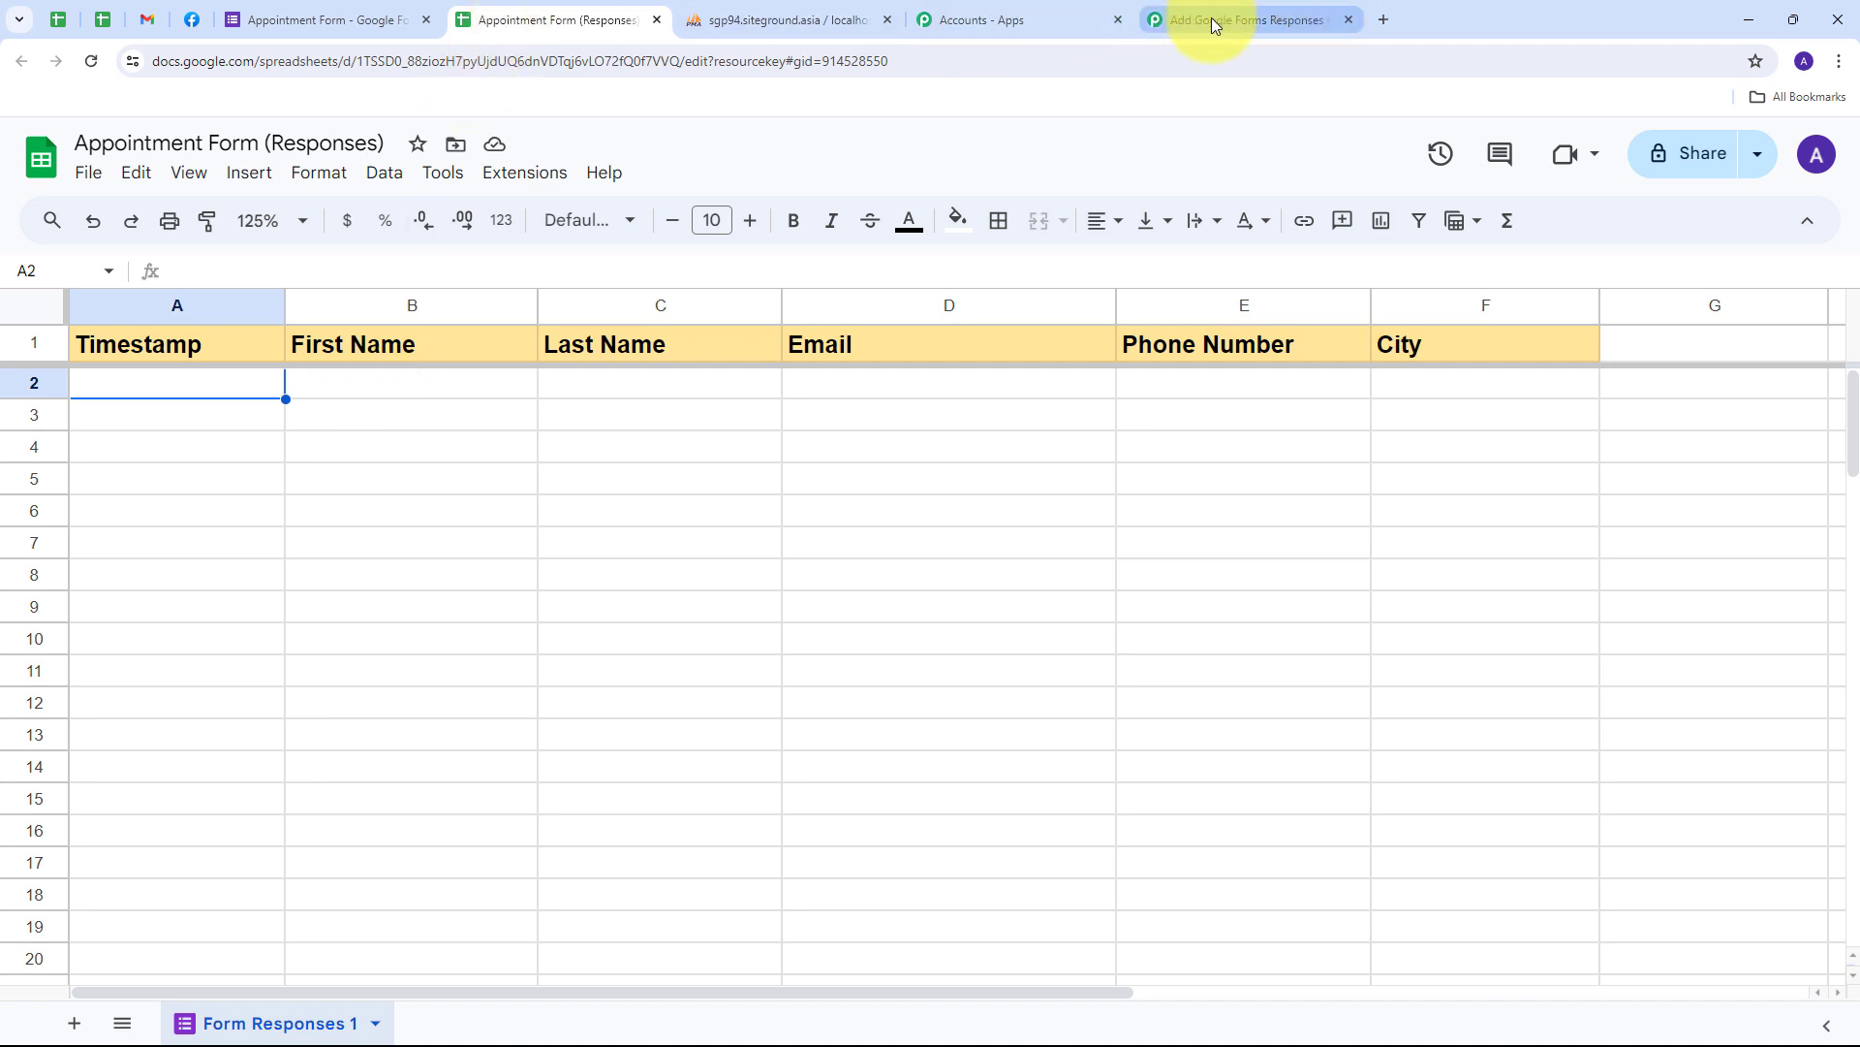
- Search the Workspace Marketplace for 'pab' and select the Pabbly Connect Webhooks add-on
click(544, 179)
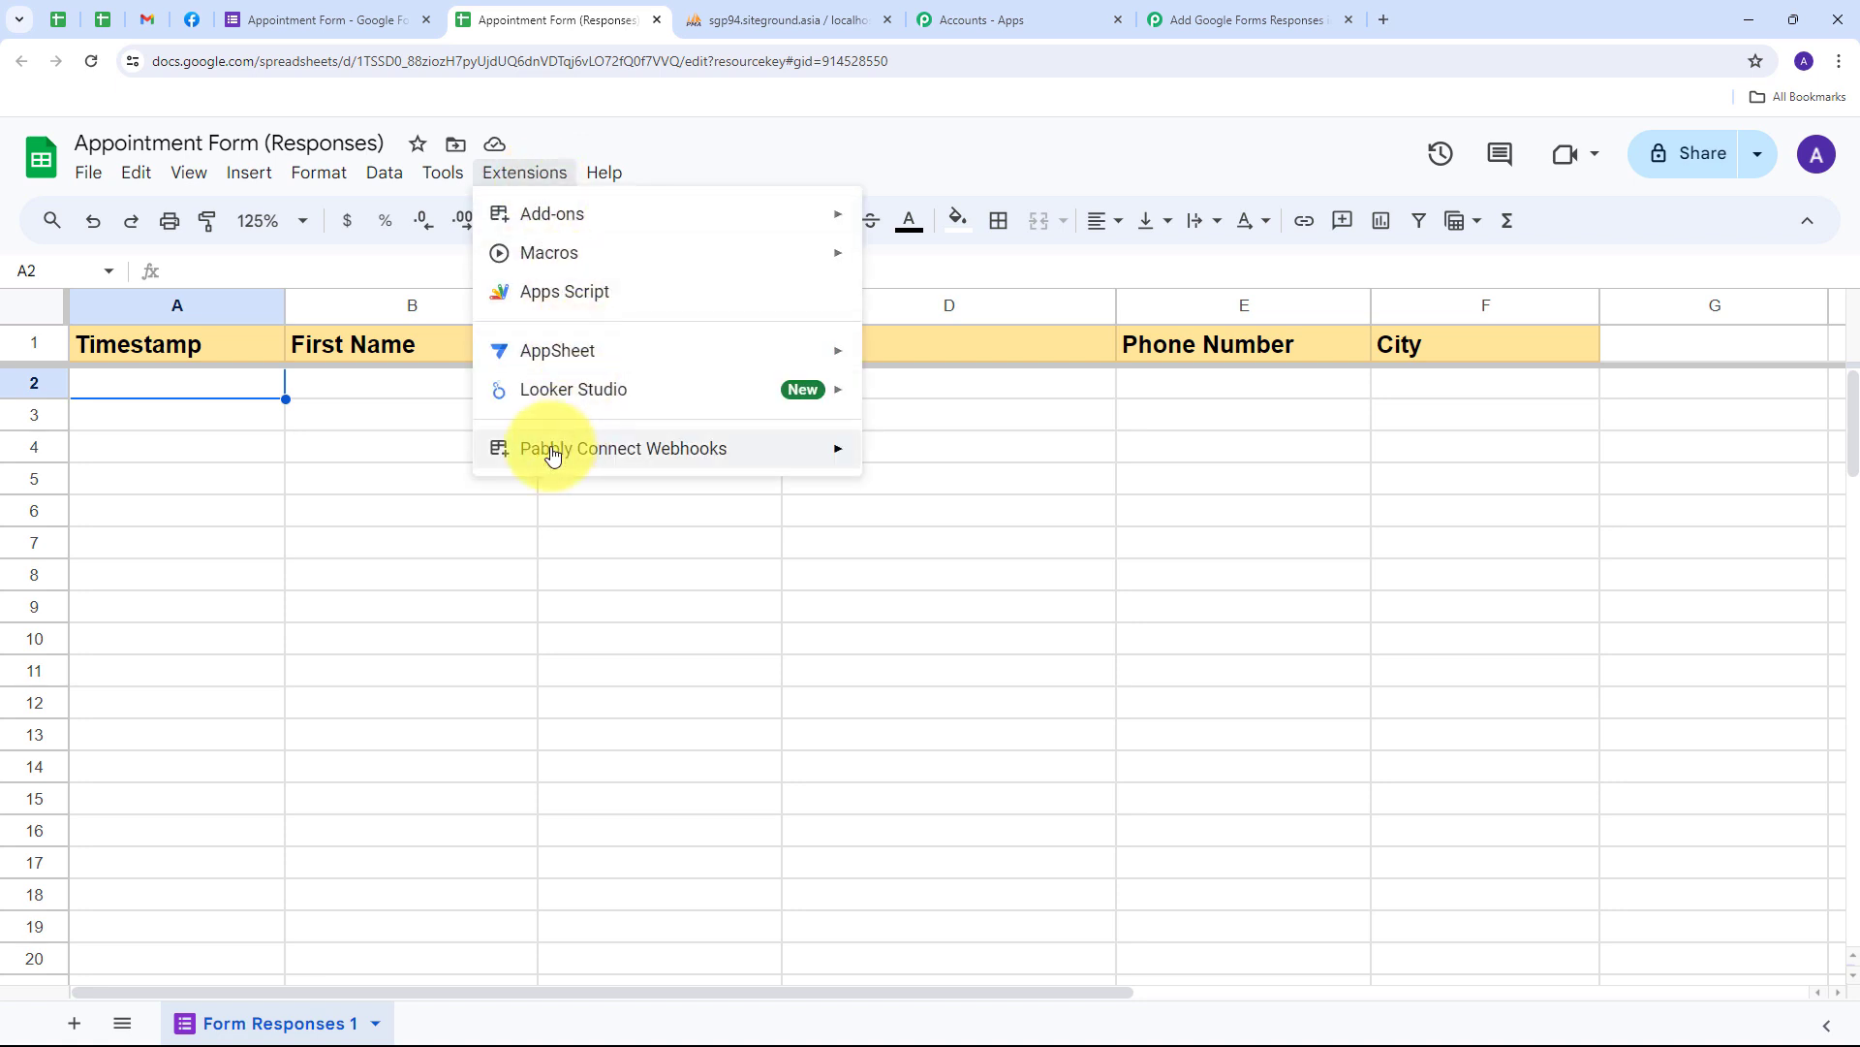
mouse_move(544, 445)
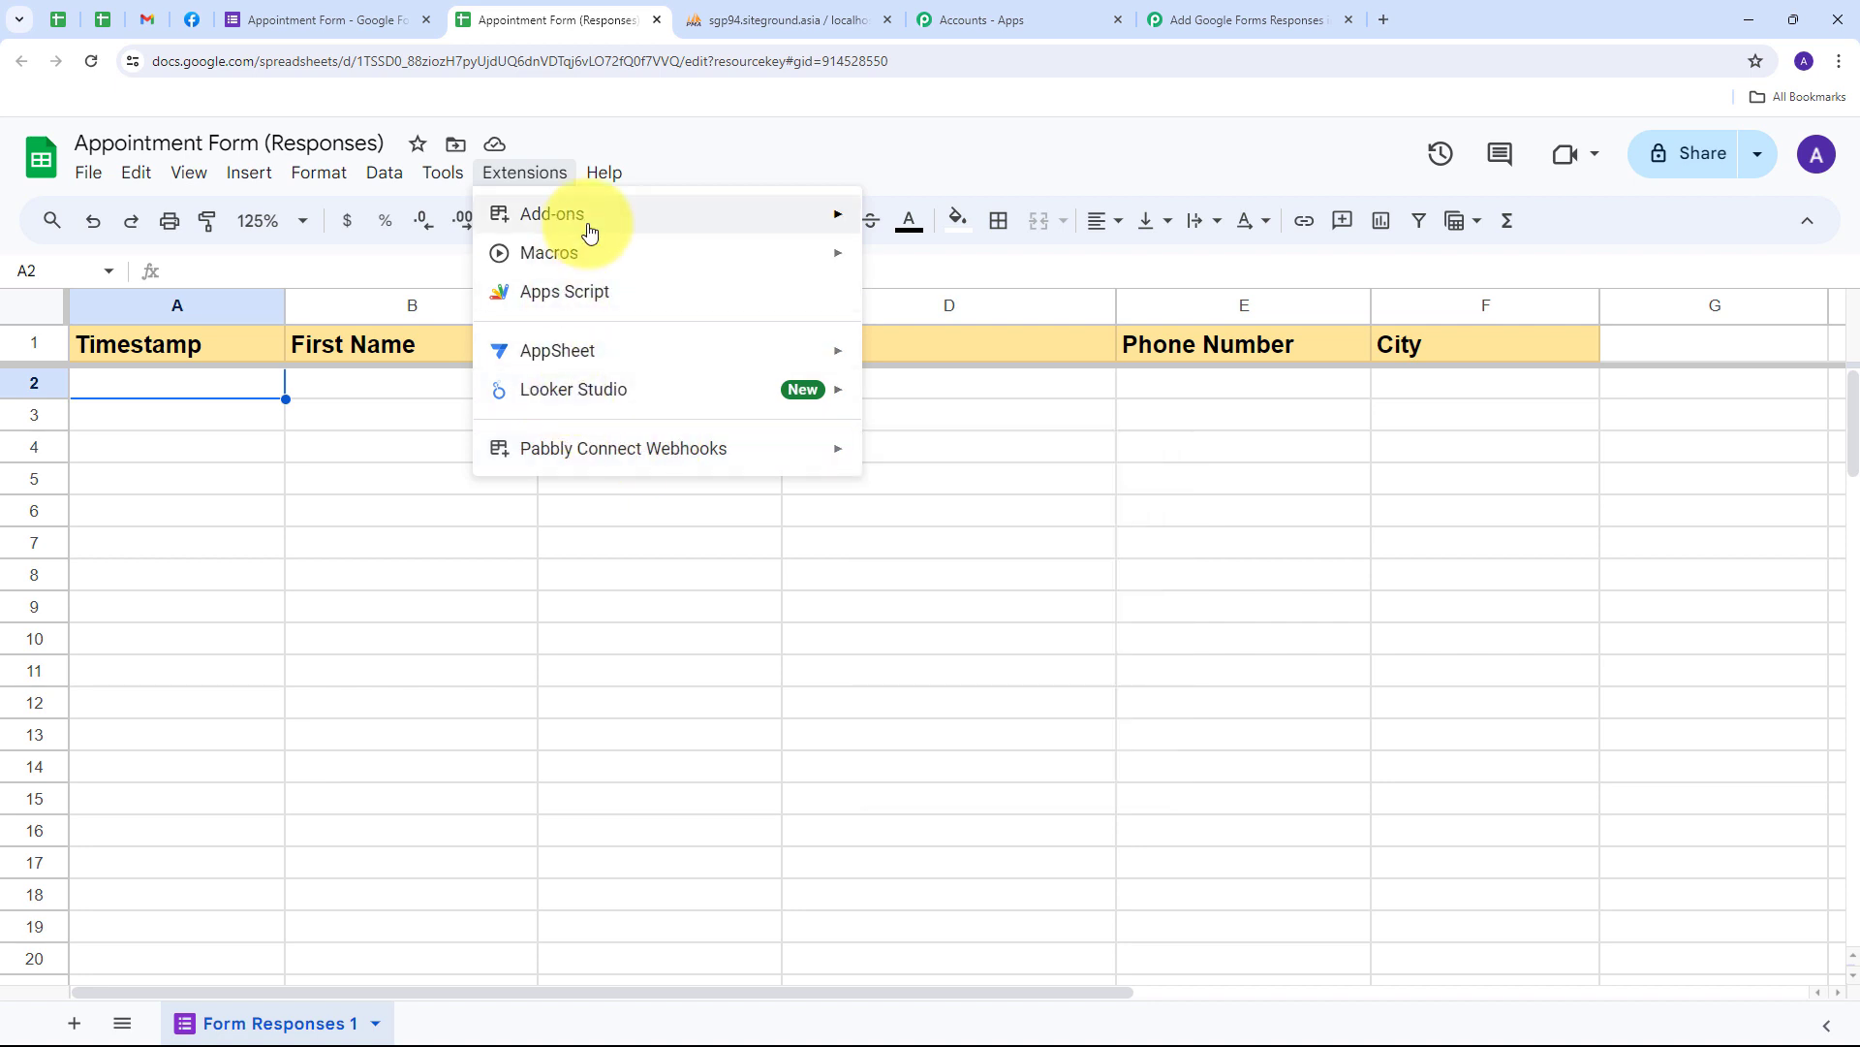
mouse_move(585, 225)
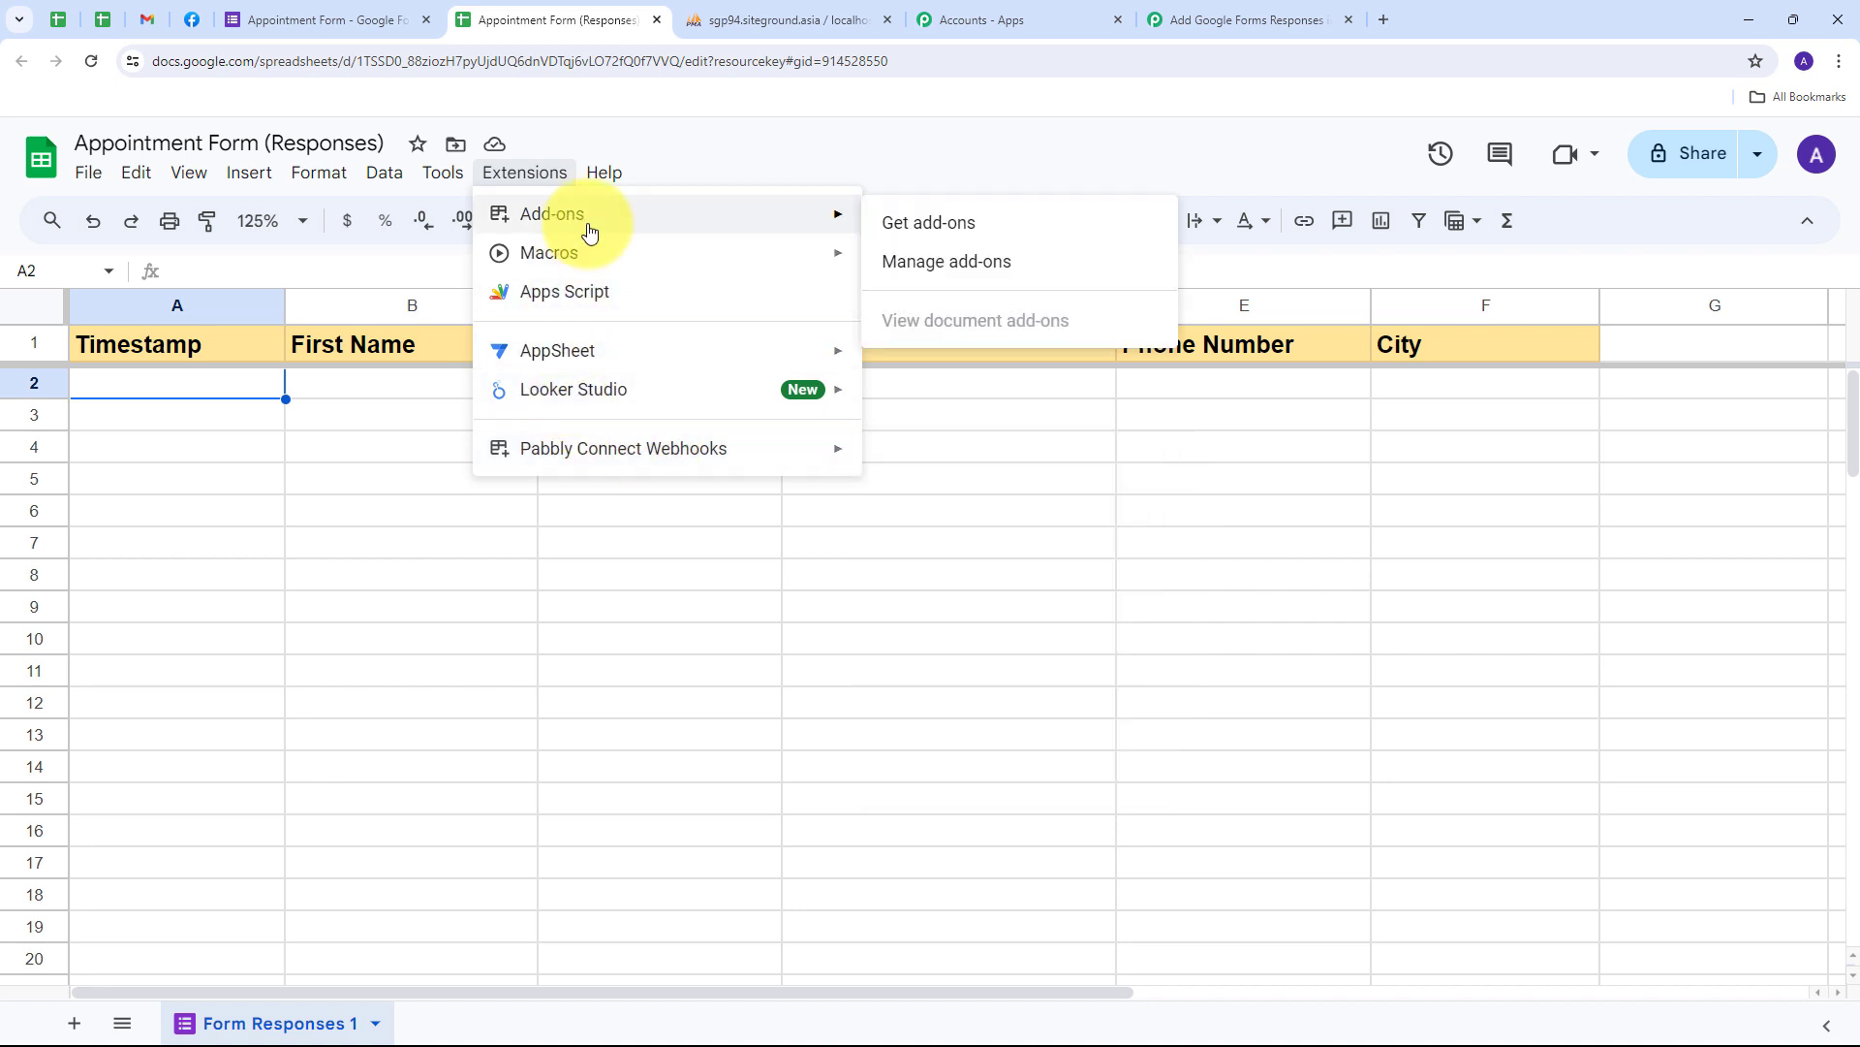
click(951, 237)
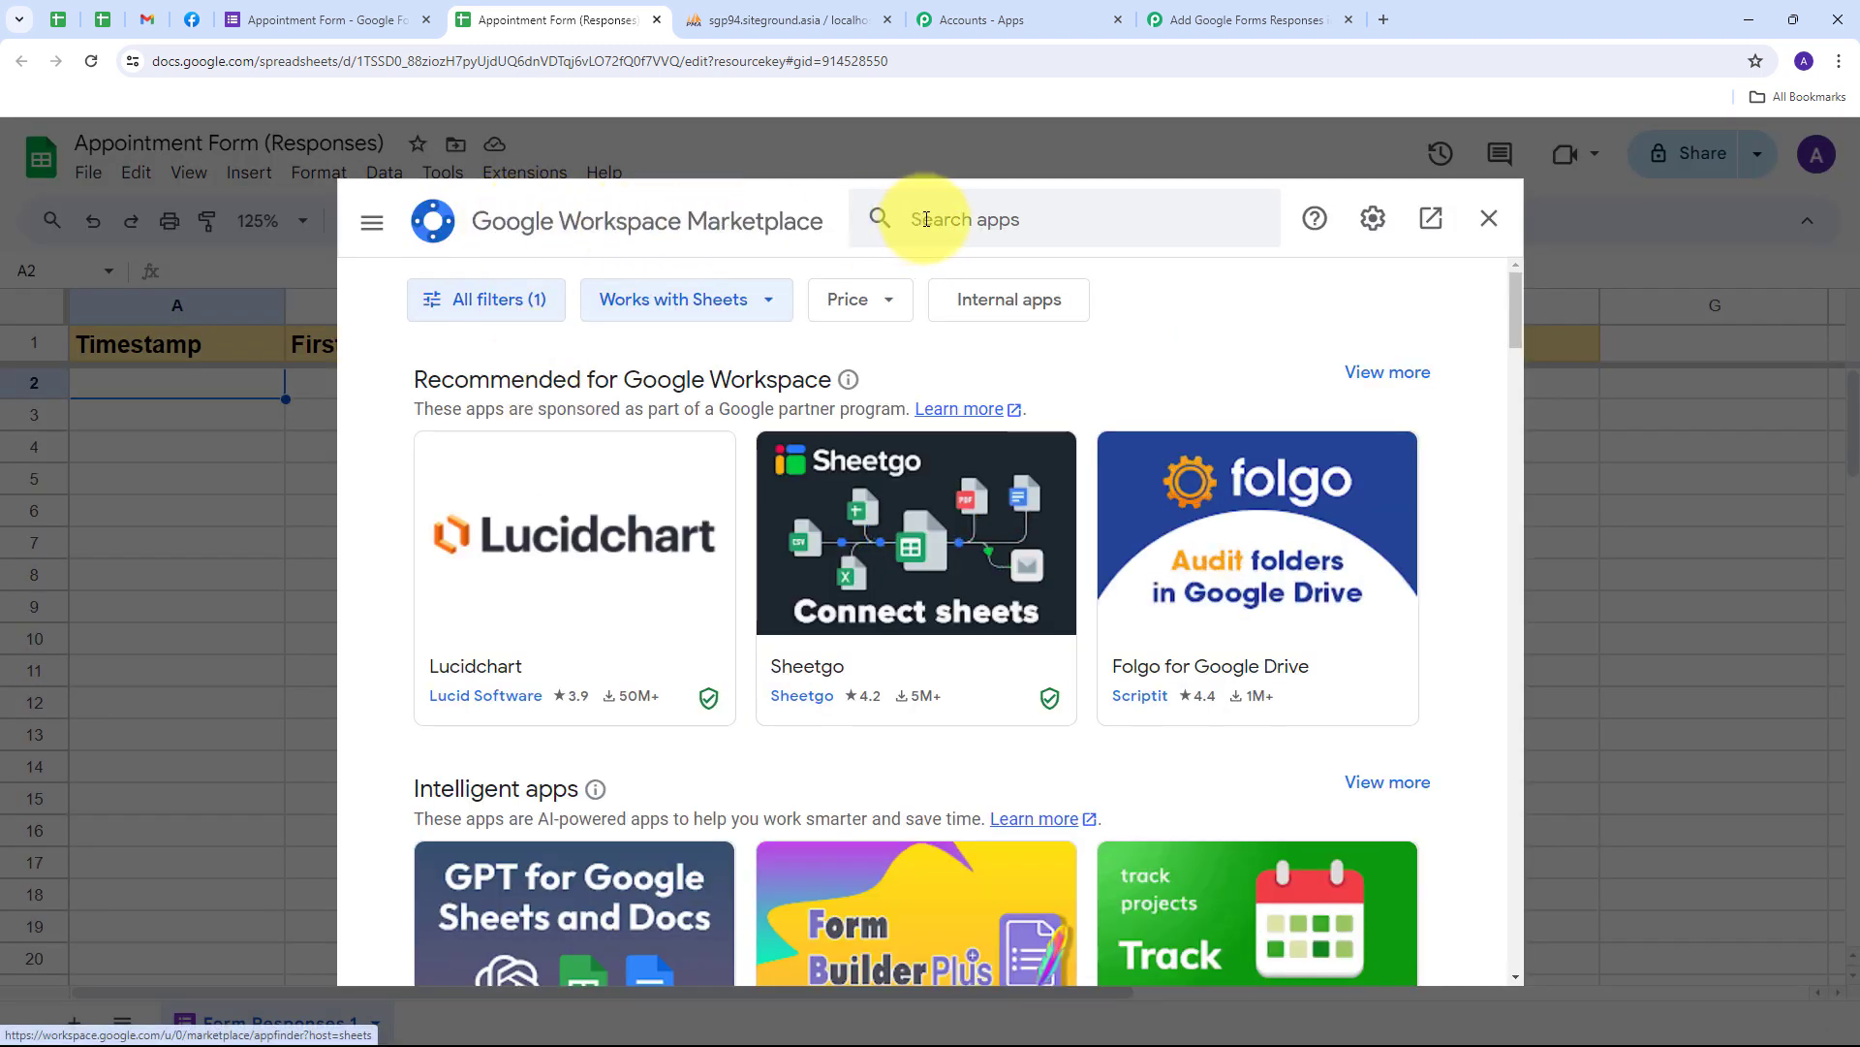
click(964, 219)
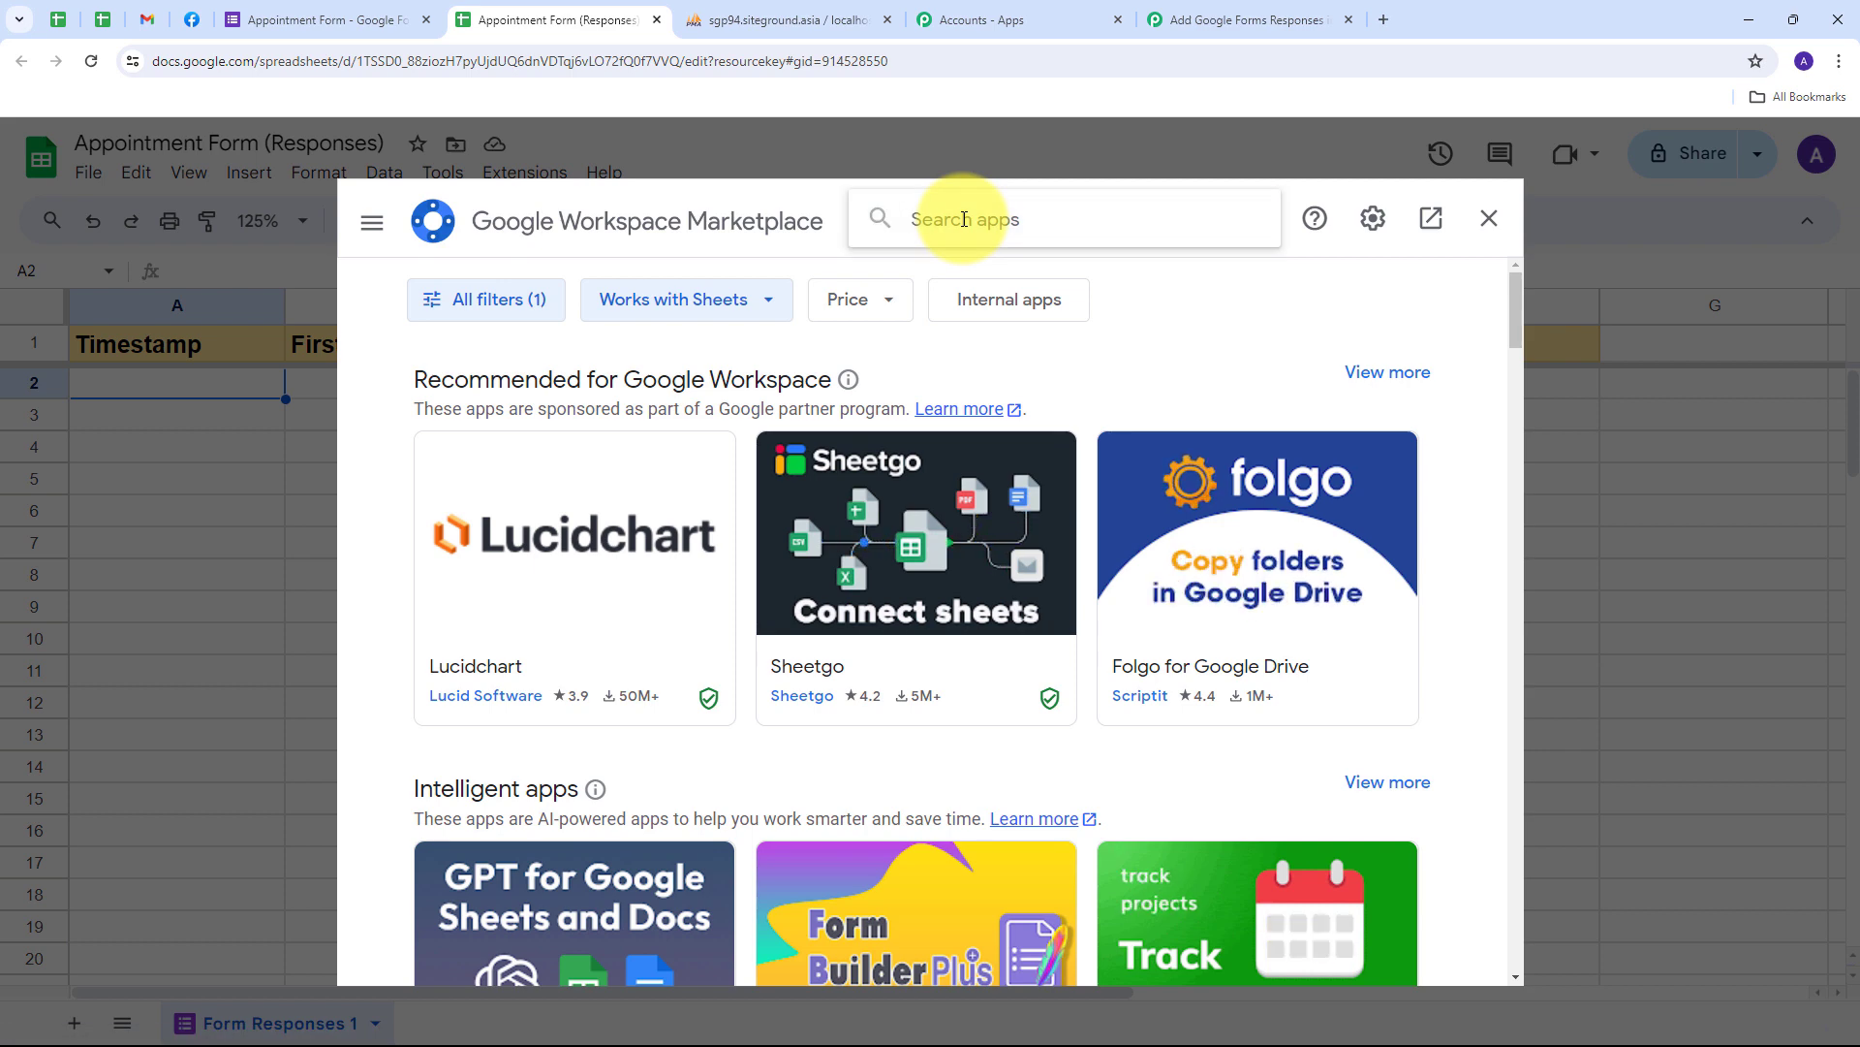
text(pab)
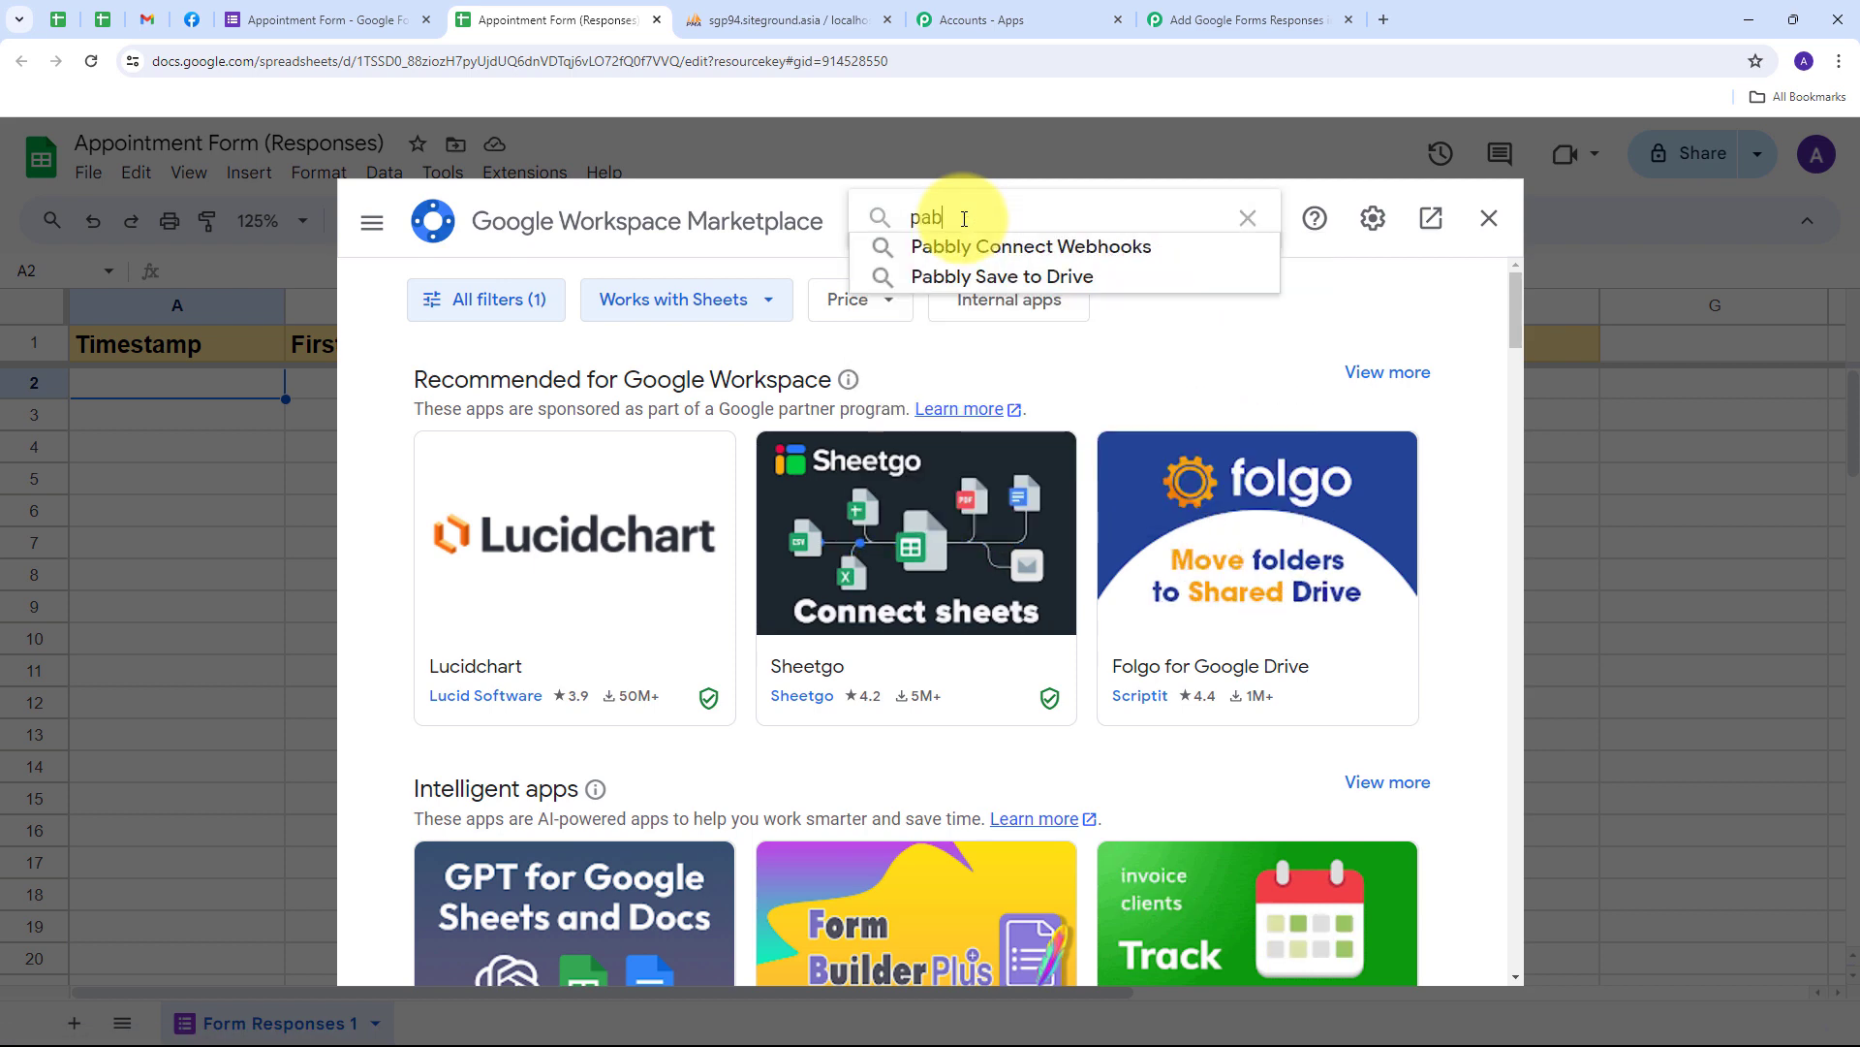
click(957, 247)
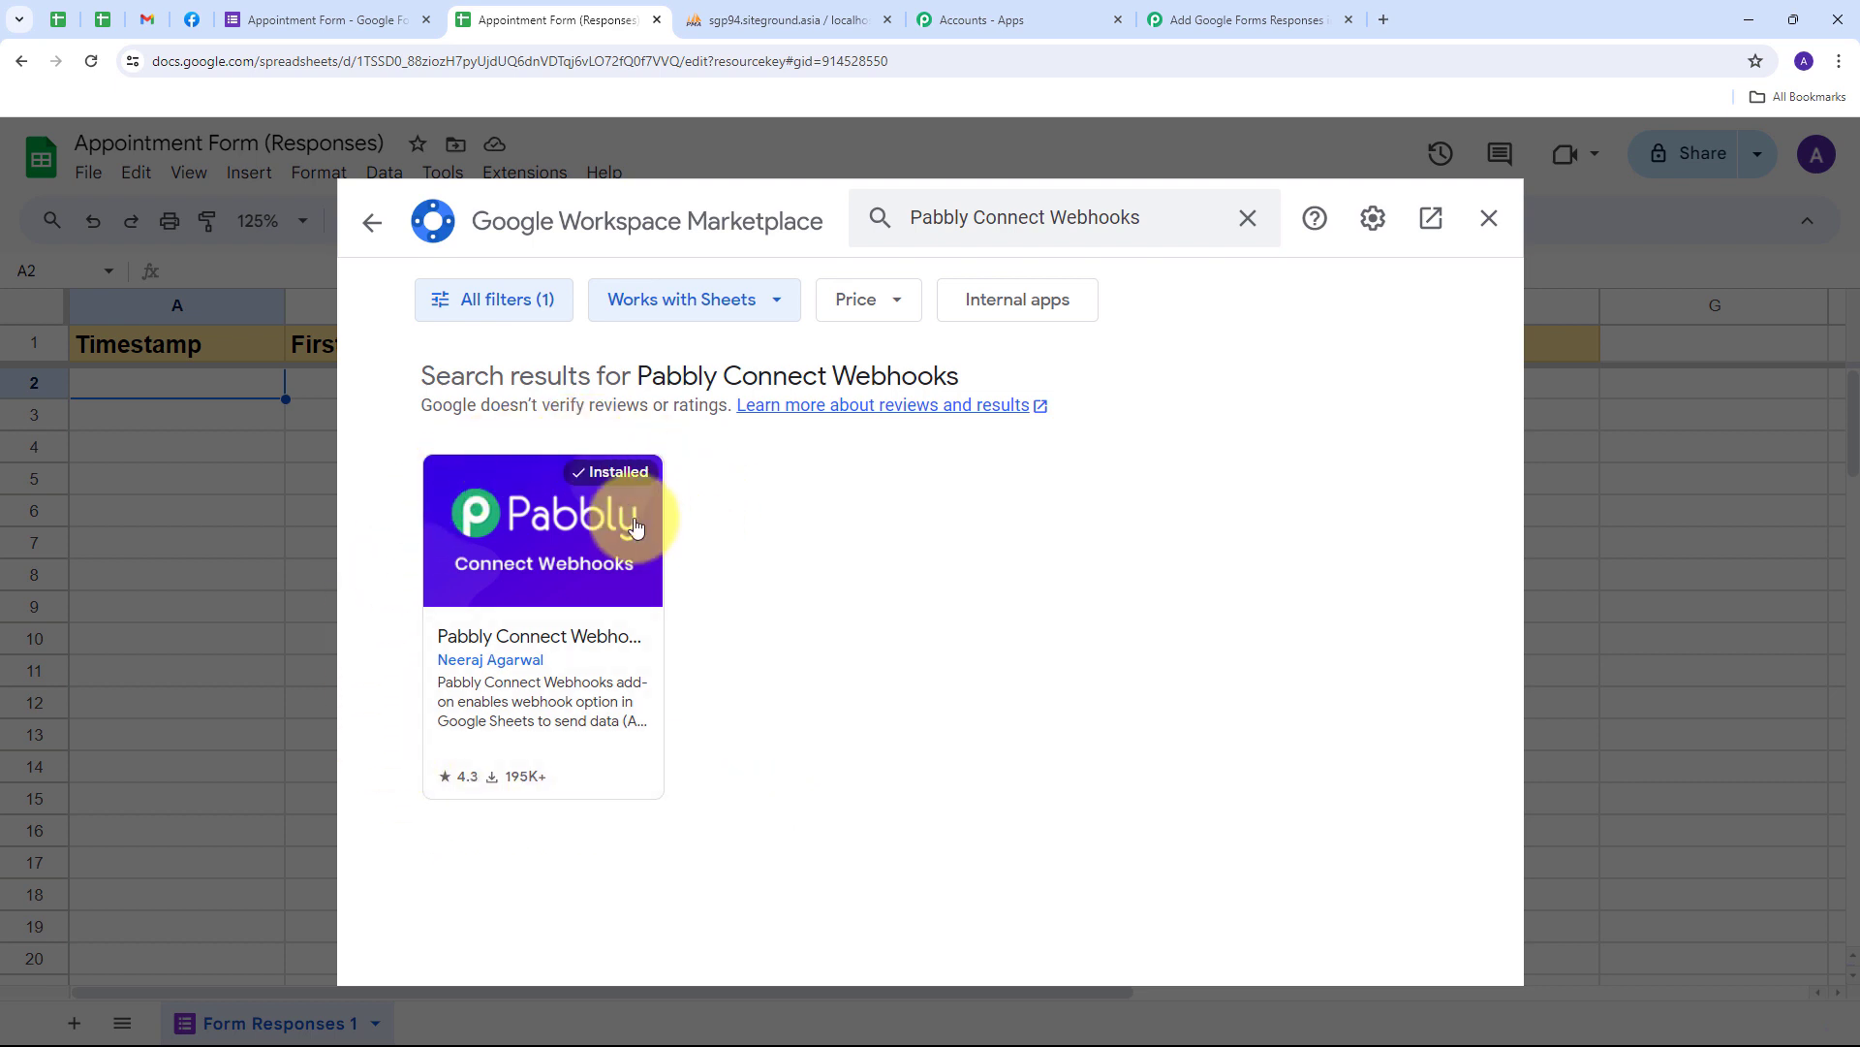
- Run Pabbly Connect Webhooks Initial Setup with the pasted webhook URL and trigger column F
click(1488, 217)
click(538, 189)
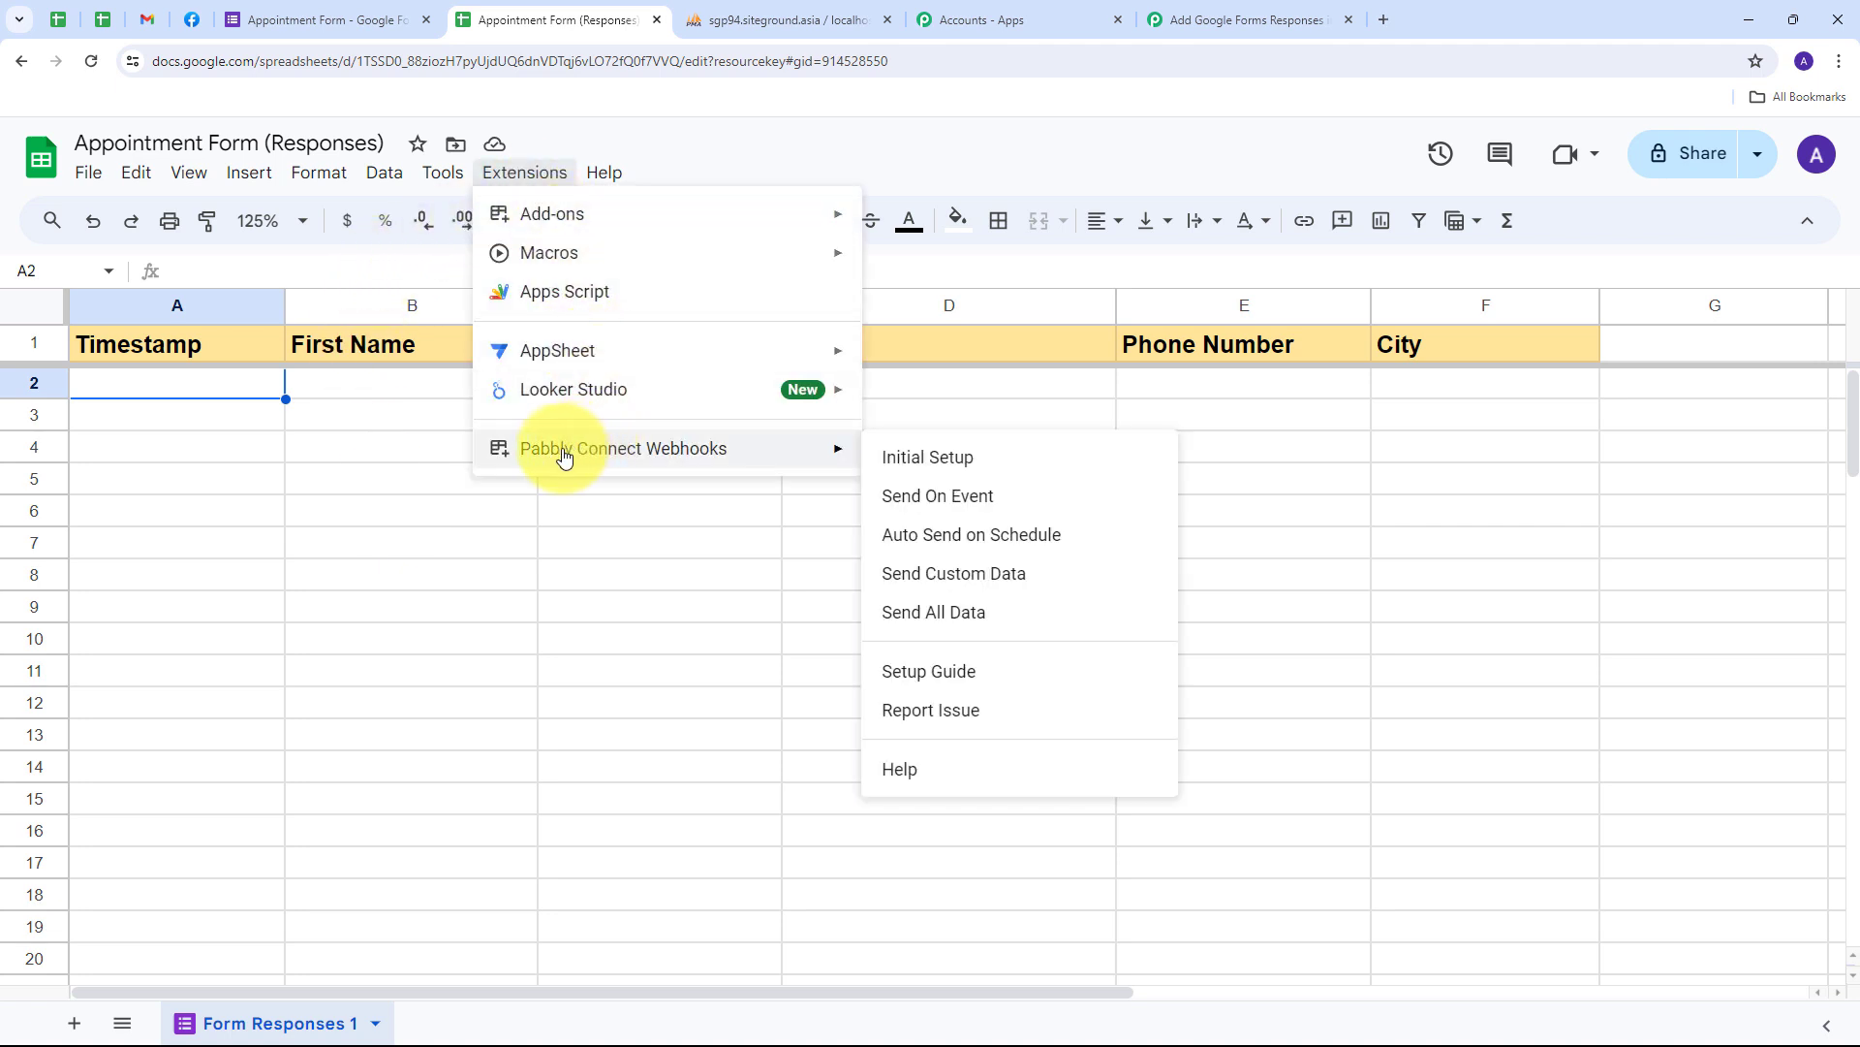
click(946, 469)
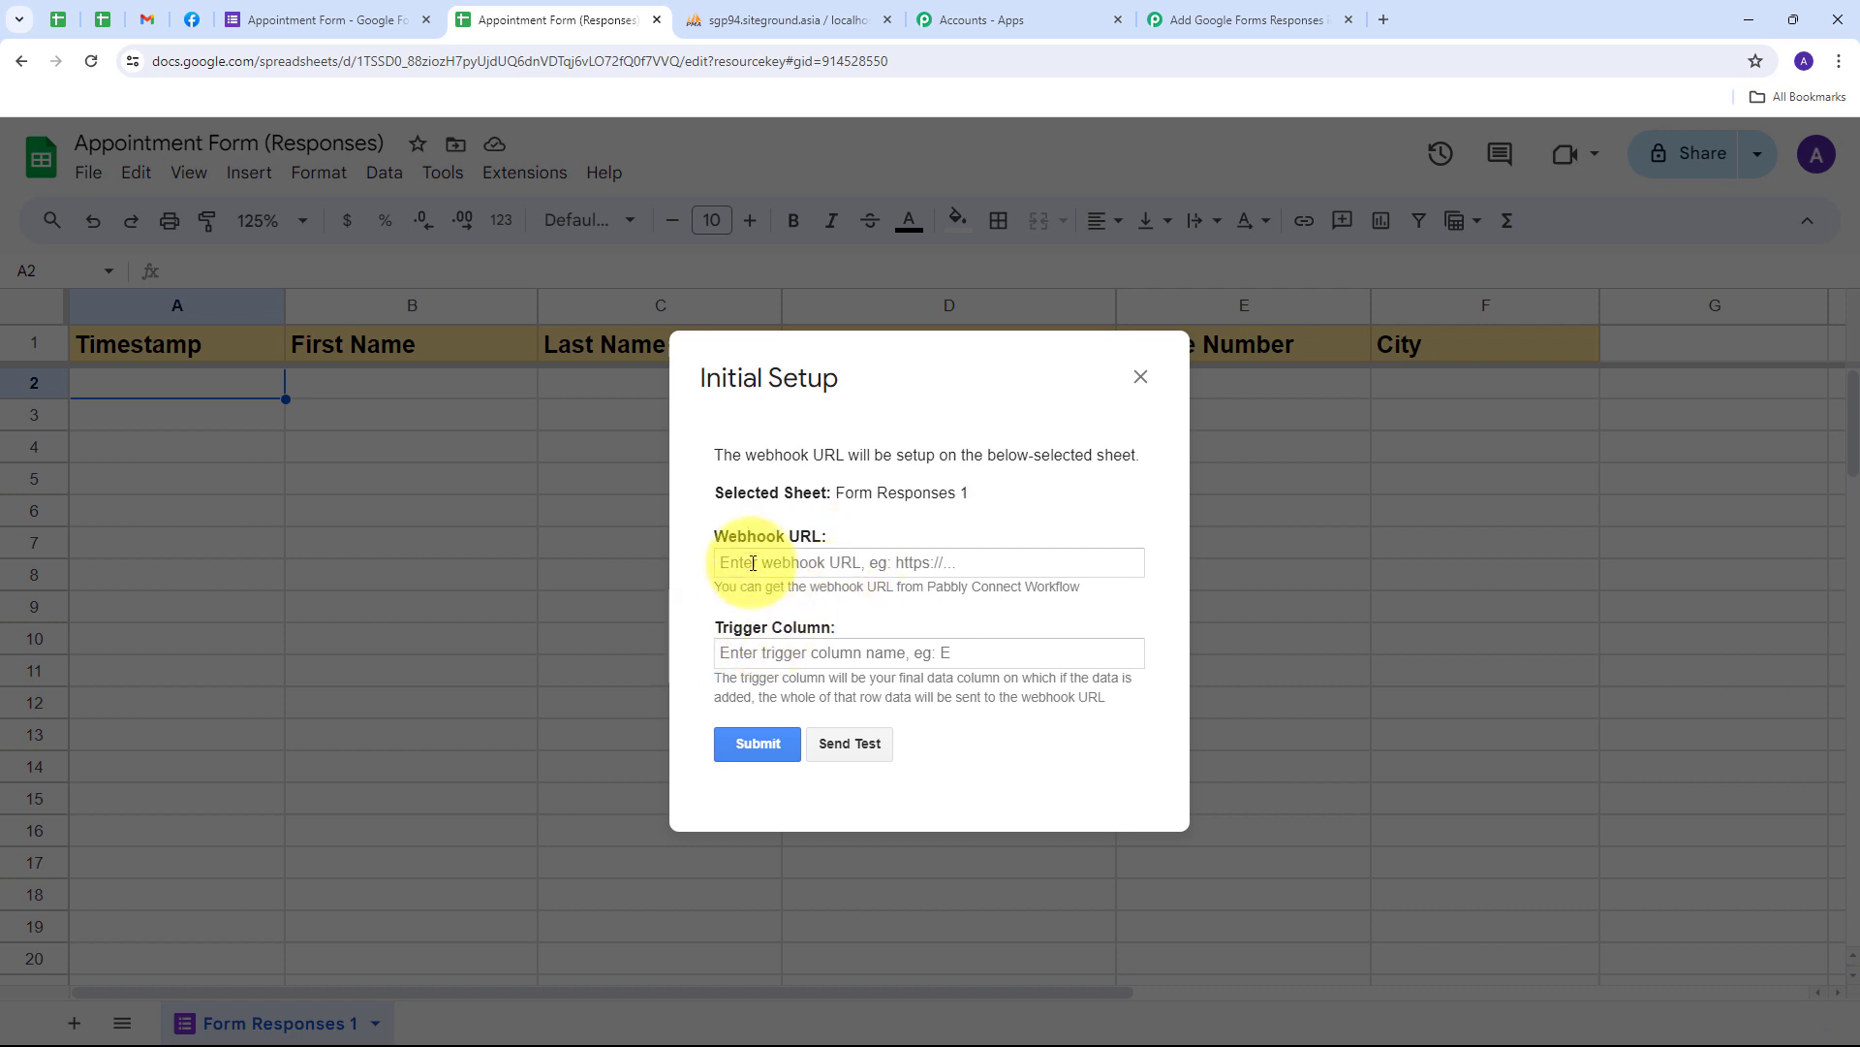
click(753, 563)
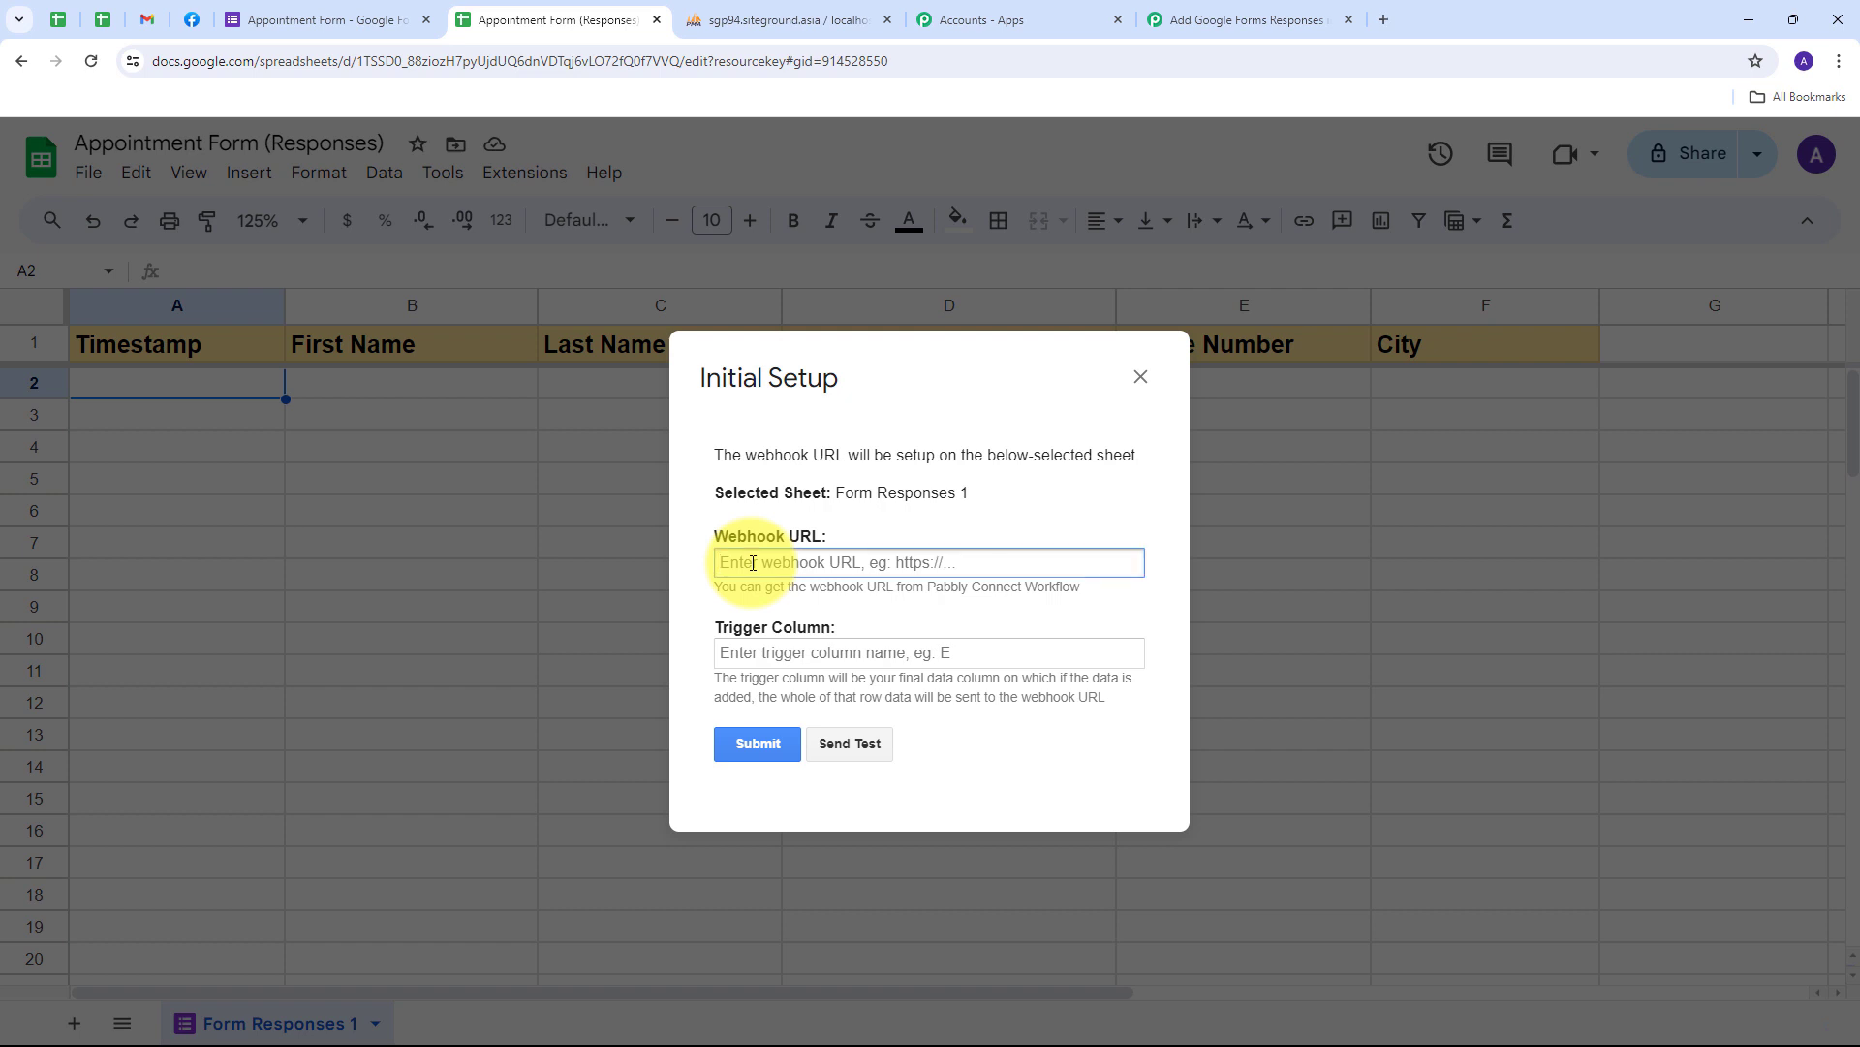
key(ctrl+v)
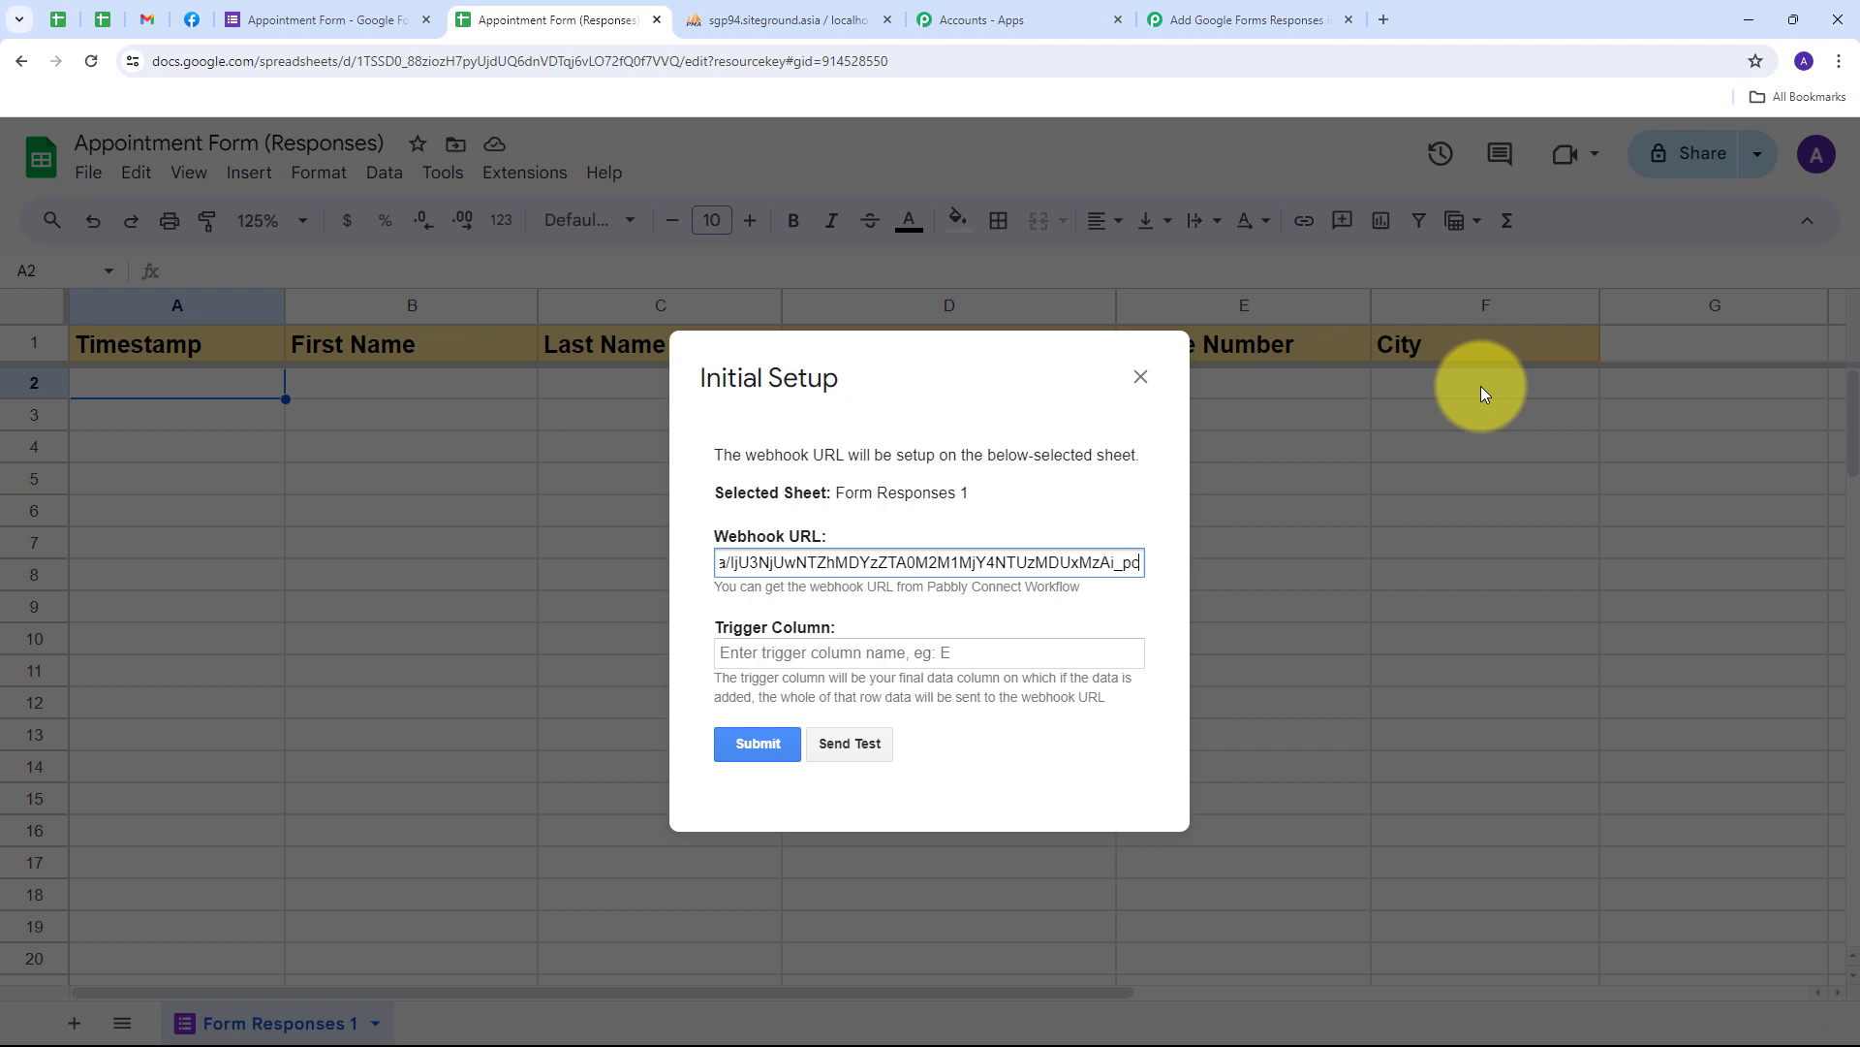
click(807, 655)
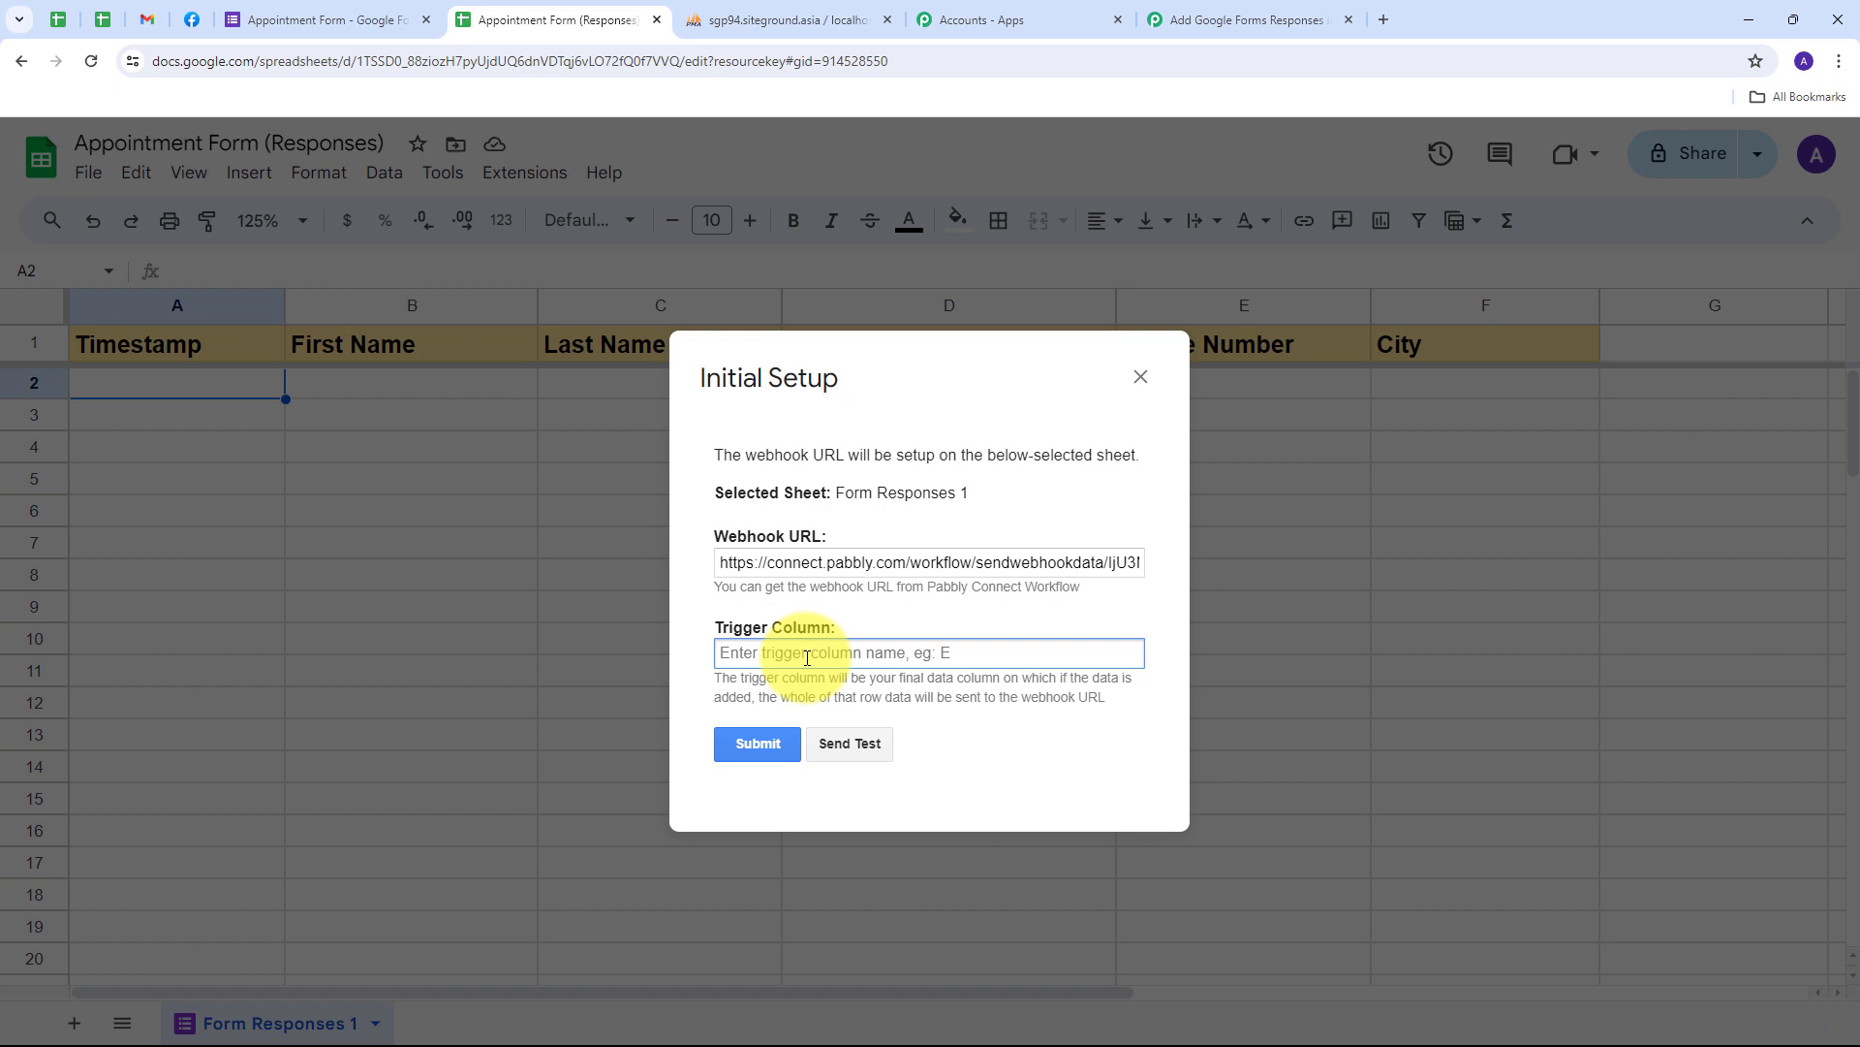
text(F)
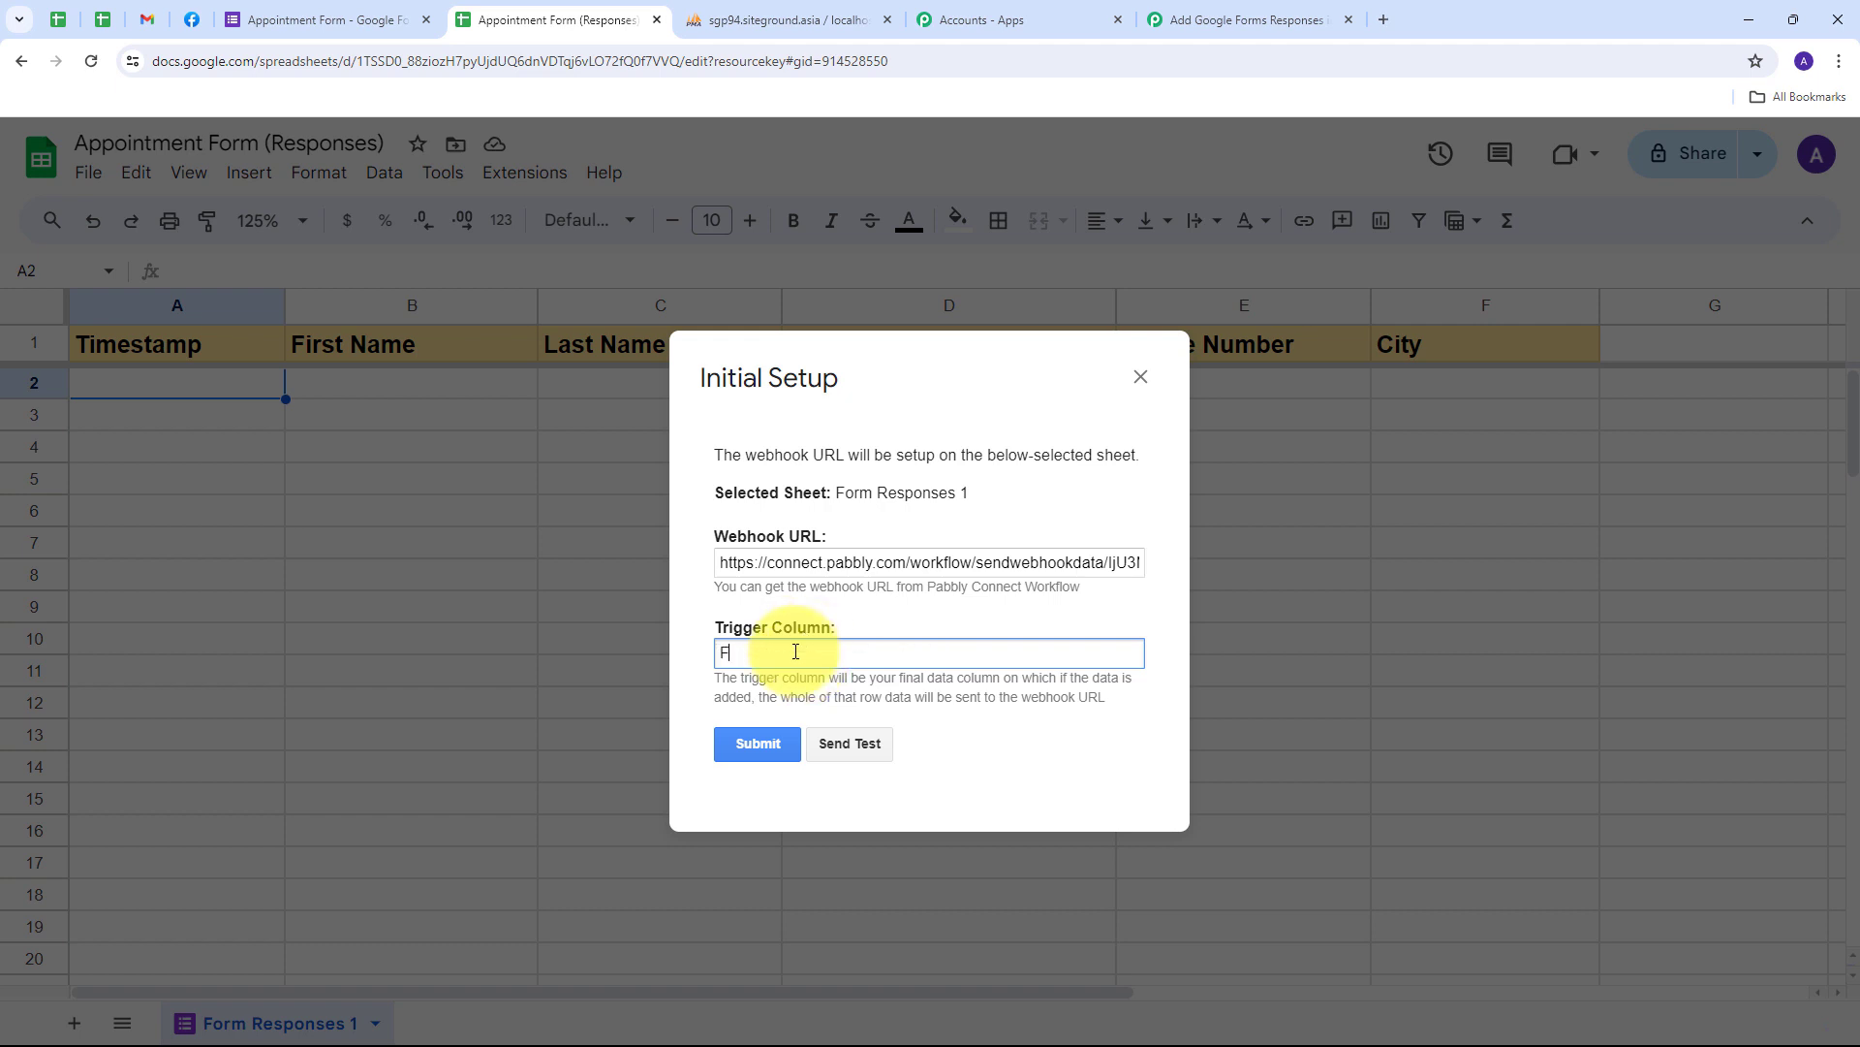
click(741, 746)
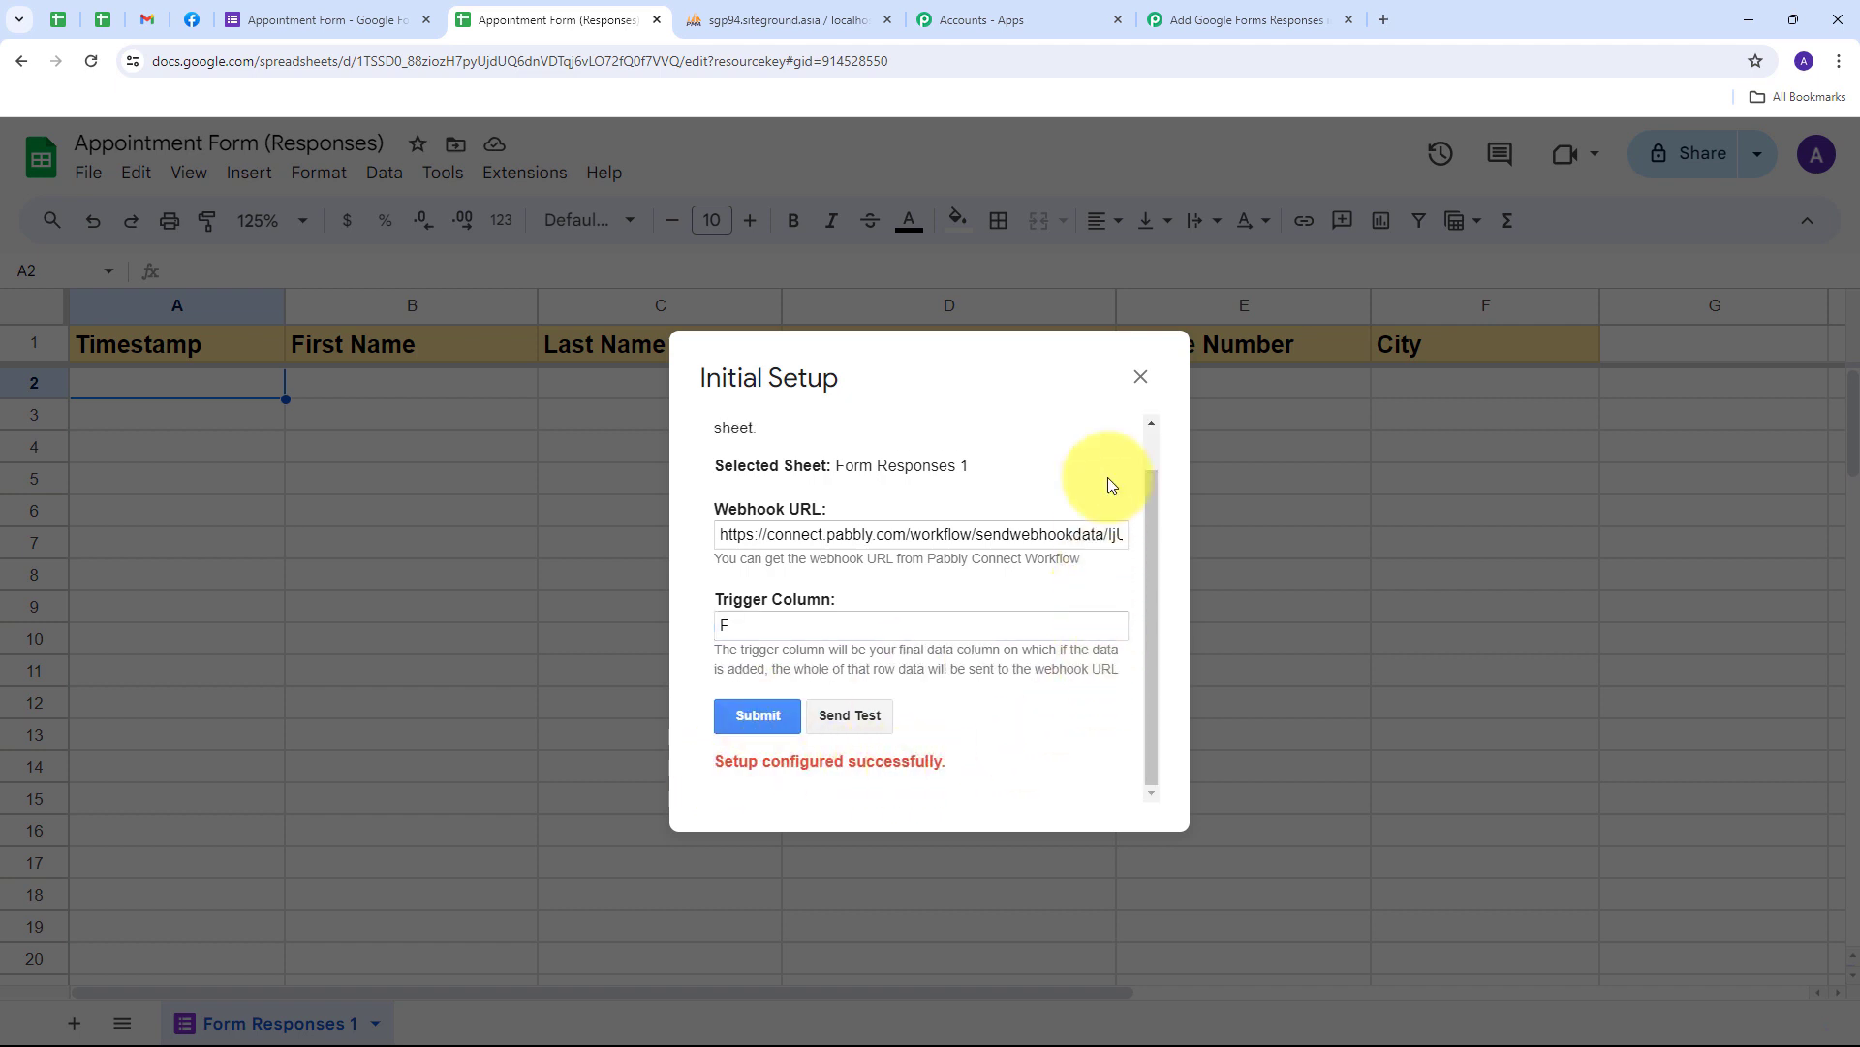
click(1141, 378)
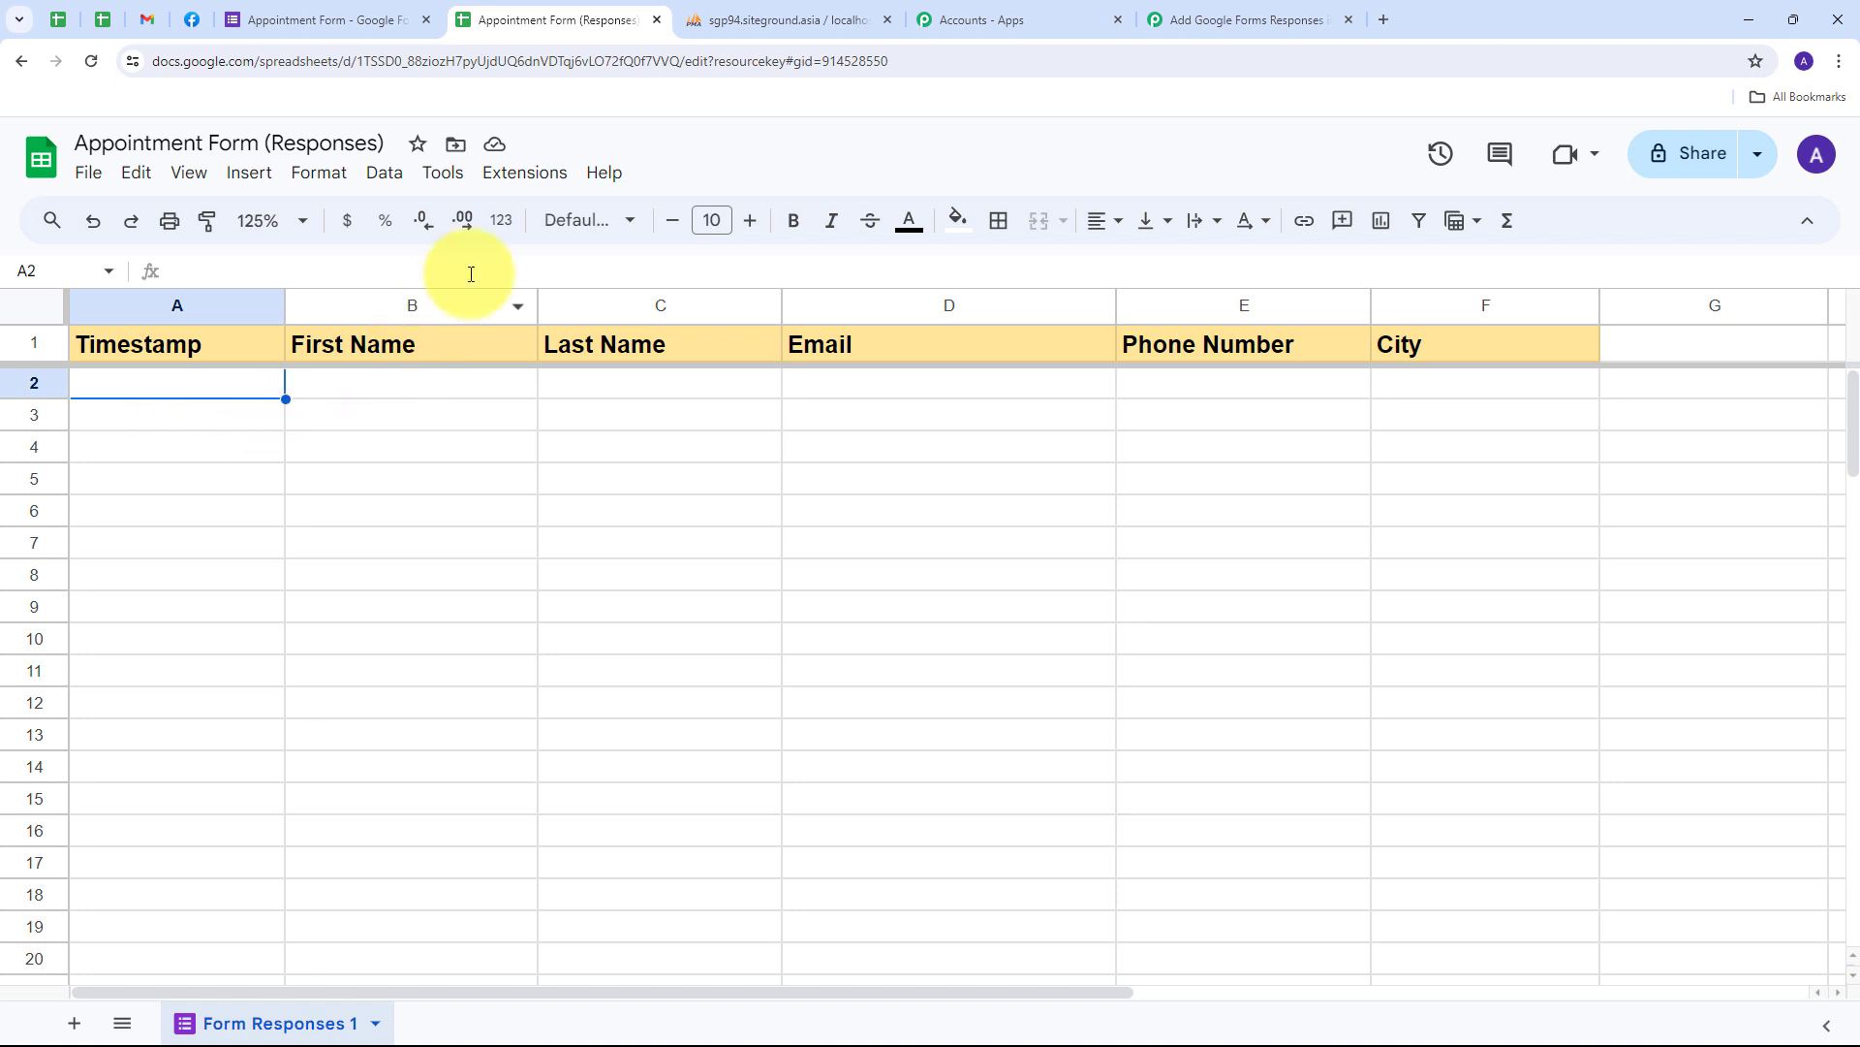
- Enable Pabbly Connect Webhooks' Send On Event and return to the Pabbly workflow tab
click(523, 174)
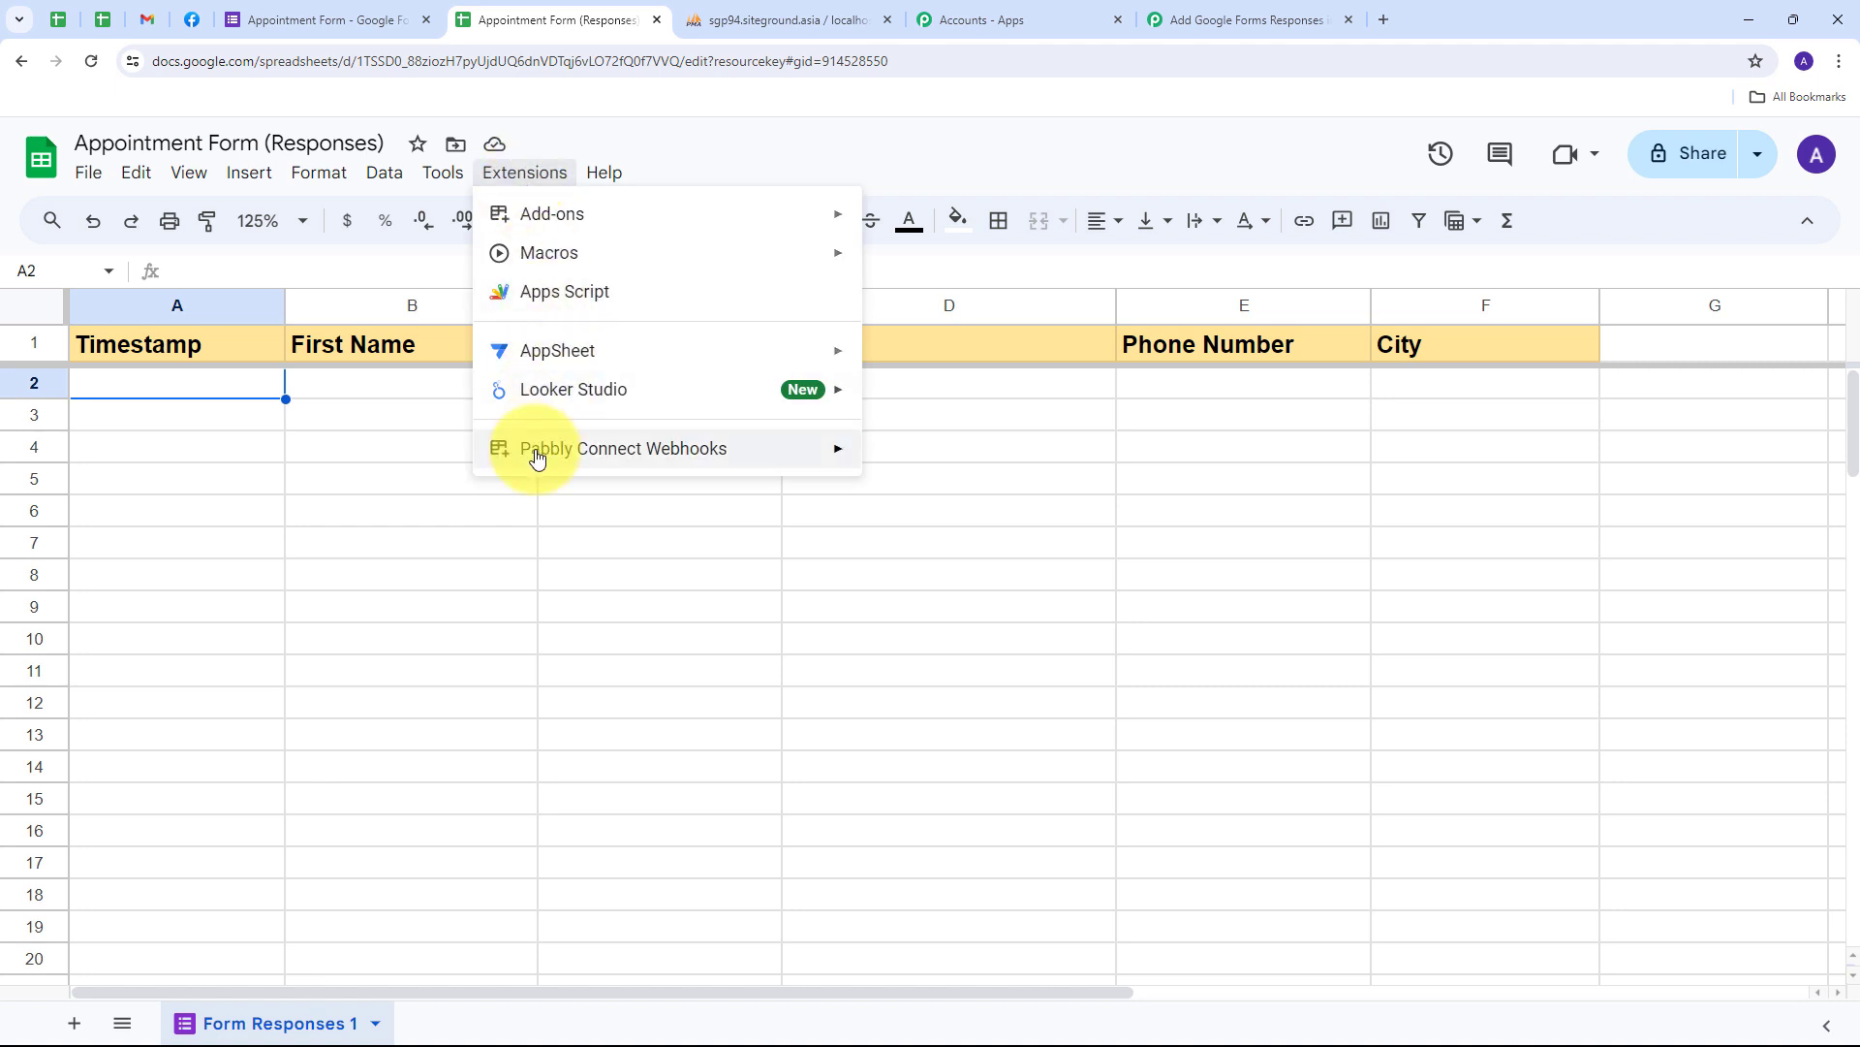
mouse_move(532, 449)
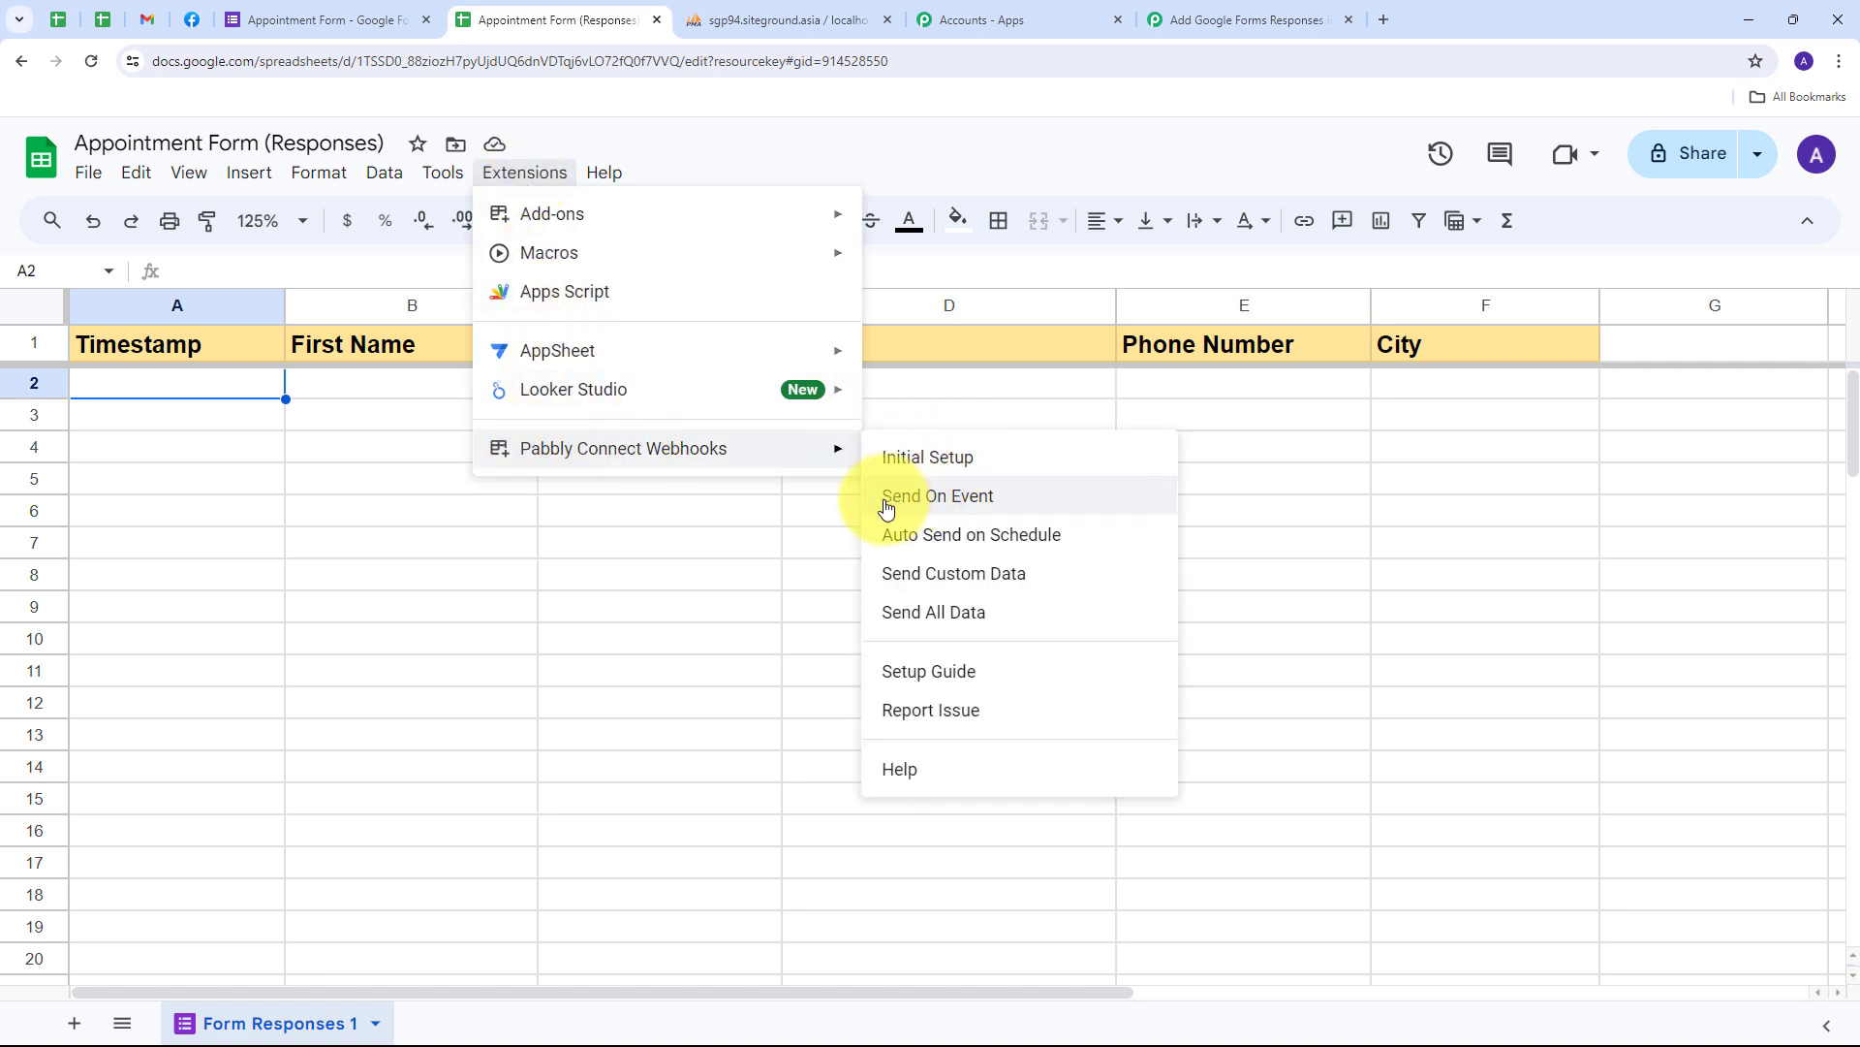
click(958, 506)
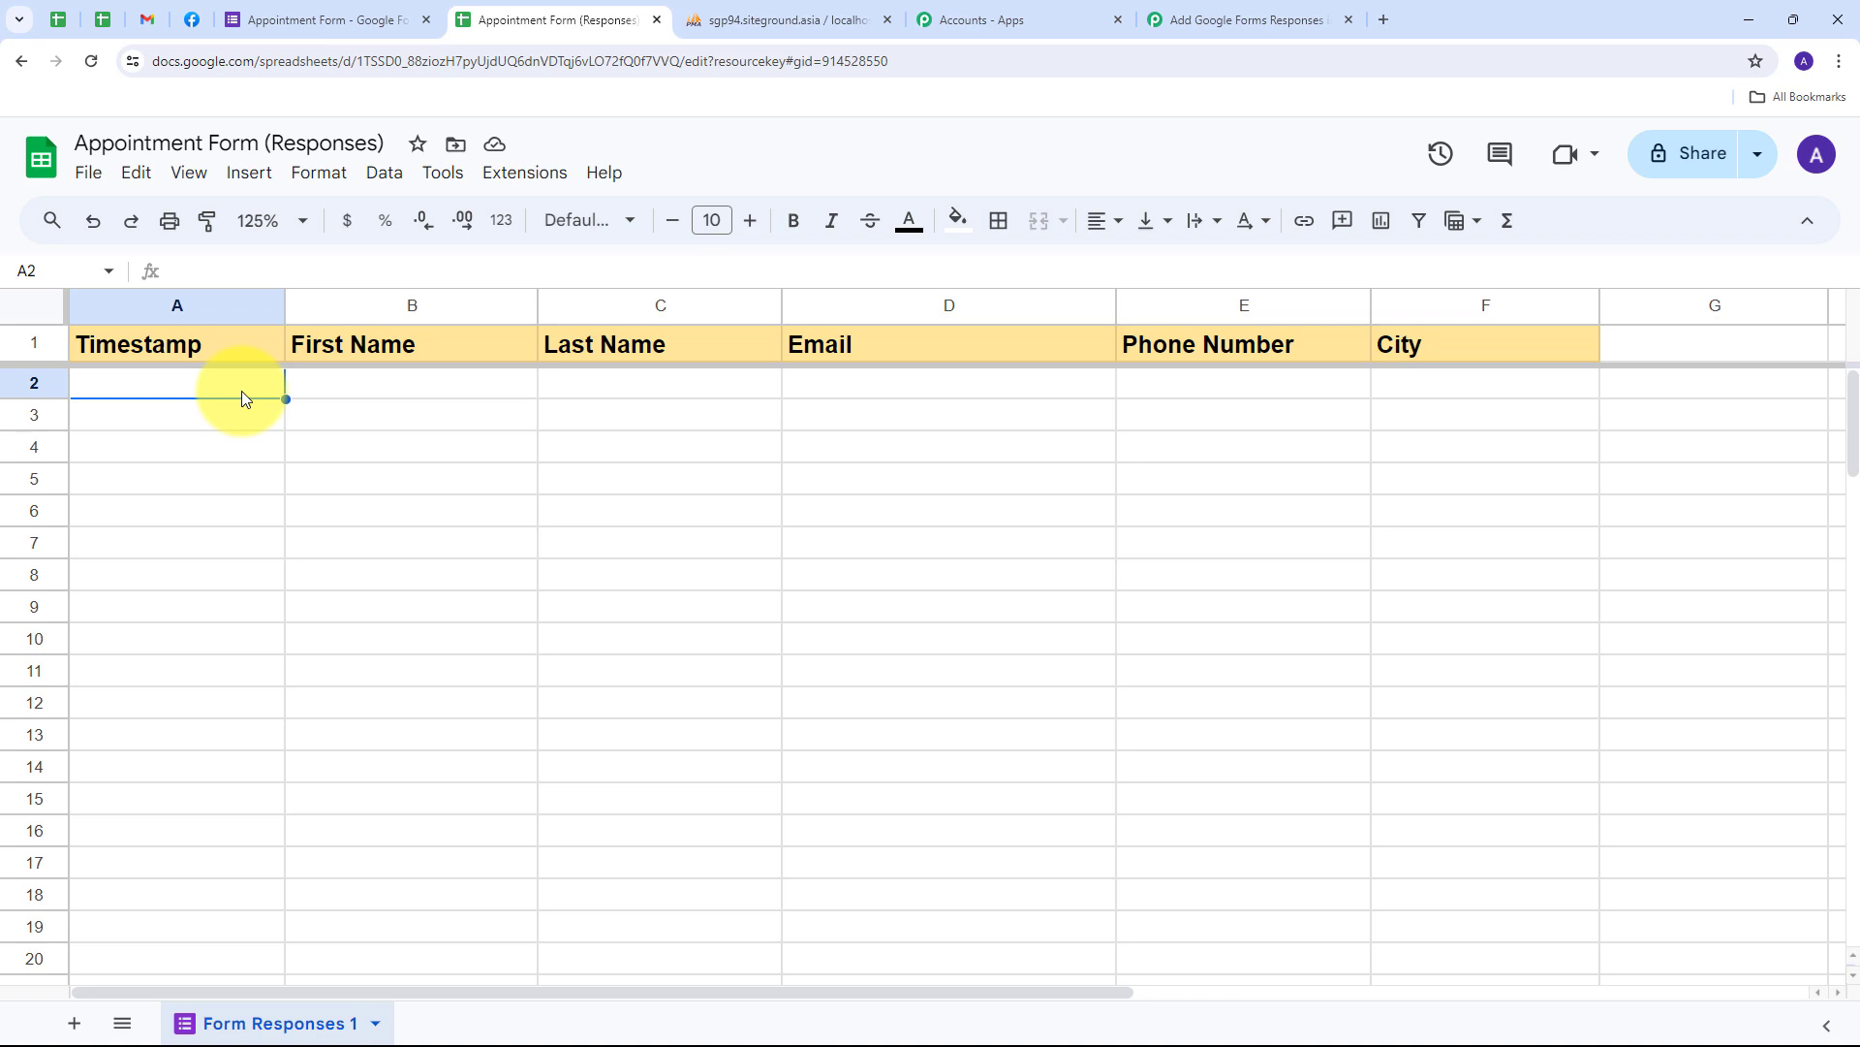
click(1184, 15)
scroll(689, 538, down, 3)
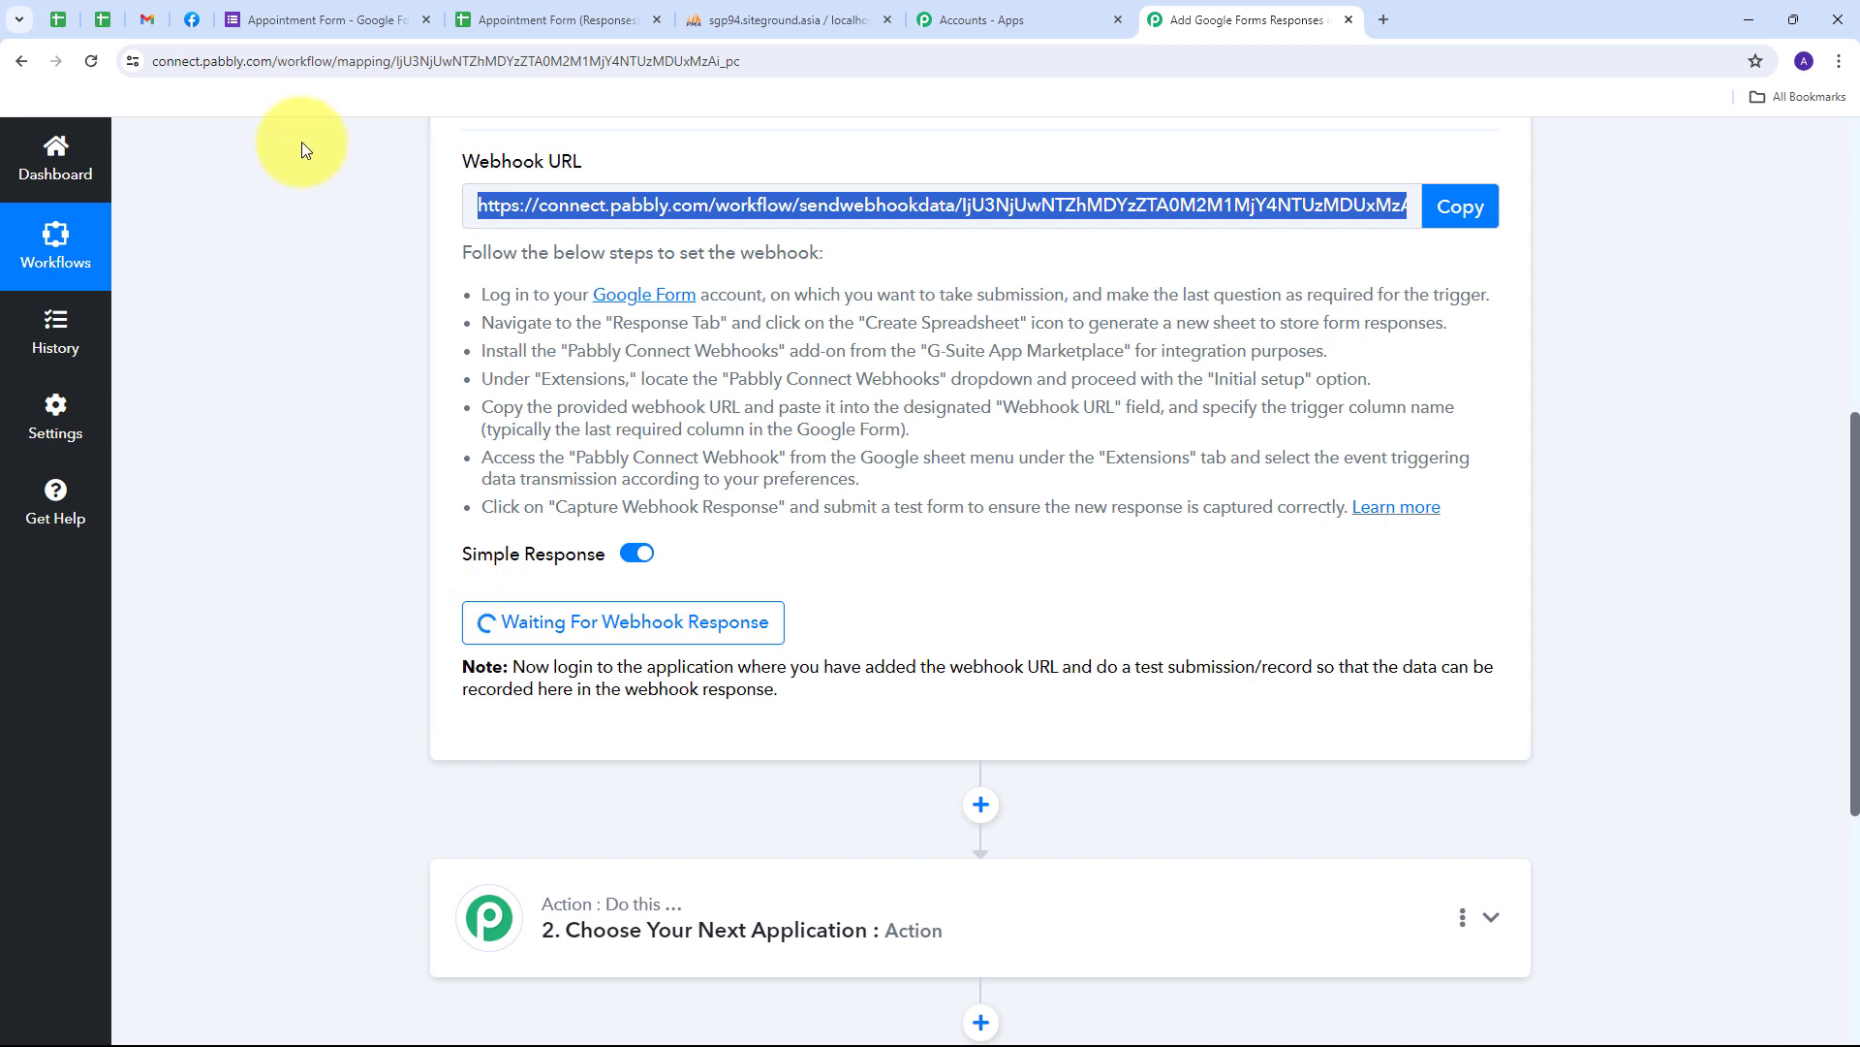
- Preview the Appointment Form and enter a test first name, last name and e-mail
click(300, 17)
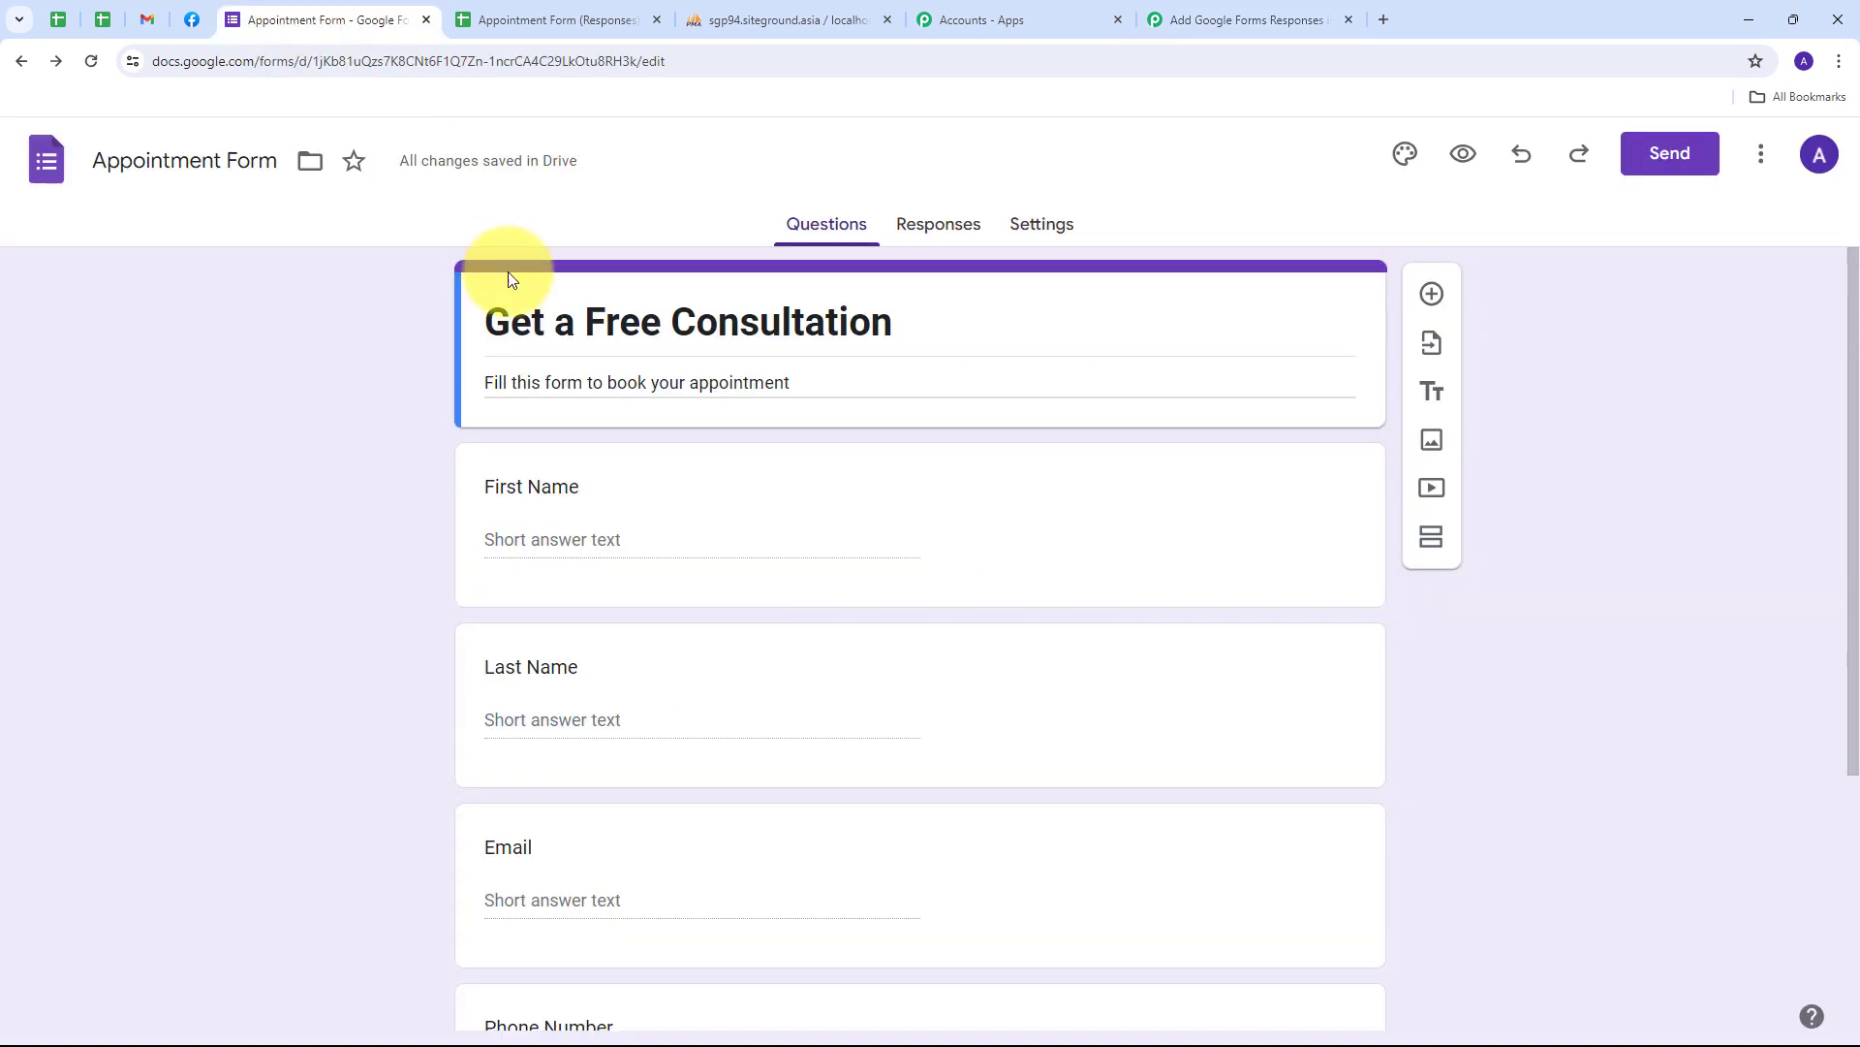
click(1466, 156)
scroll(434, 304, down, 5)
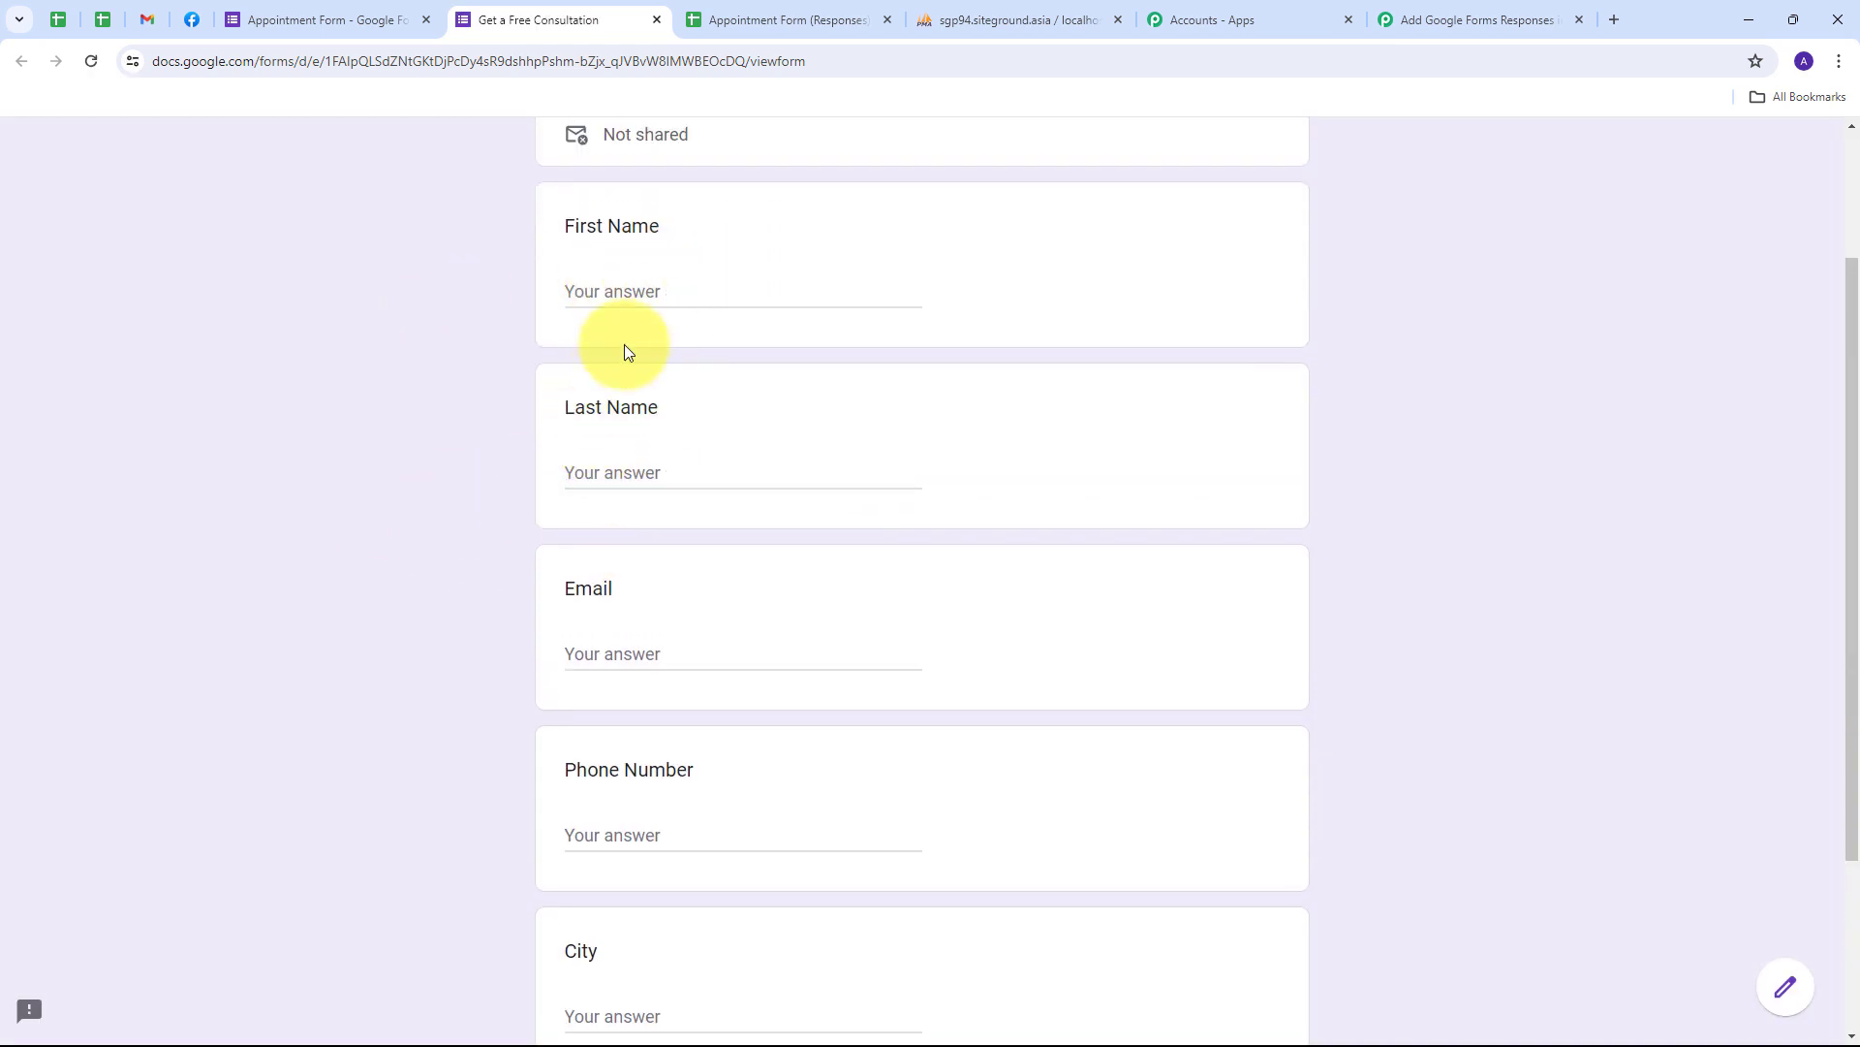
click(636, 302)
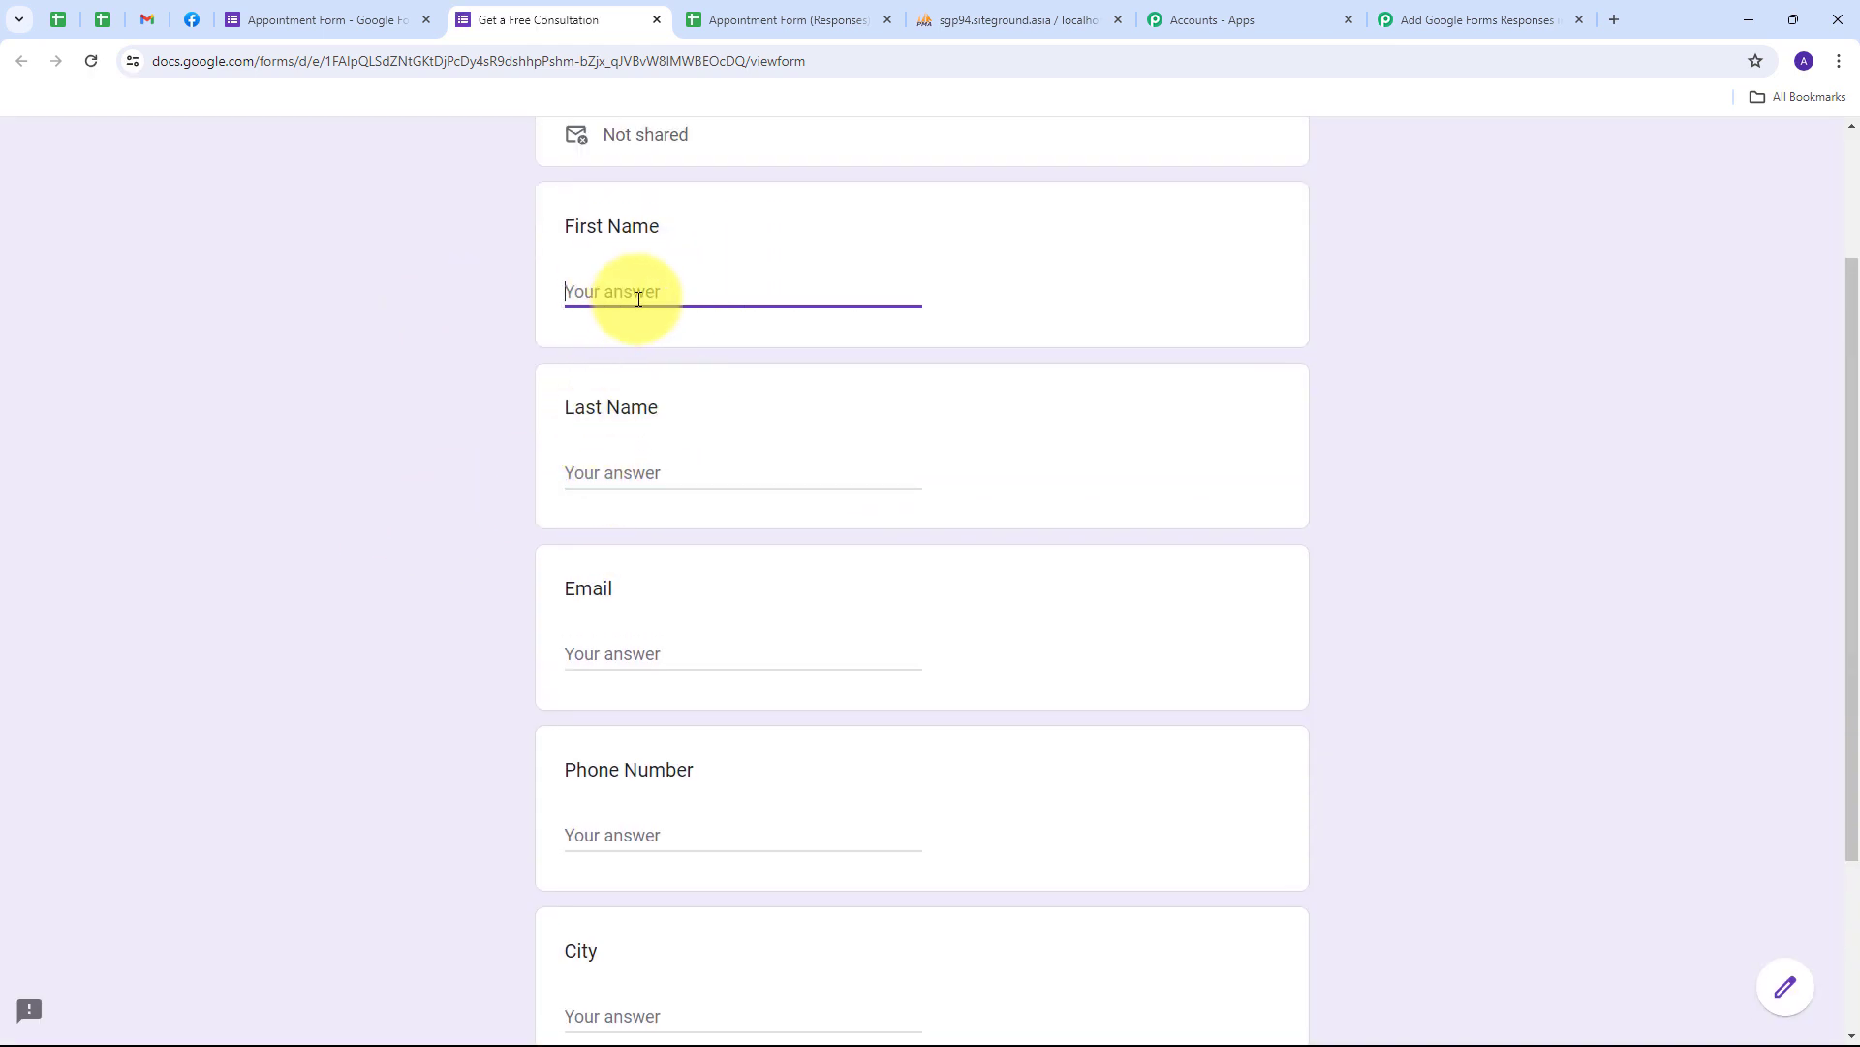
text(Demo)
key(Tab)
text(User)
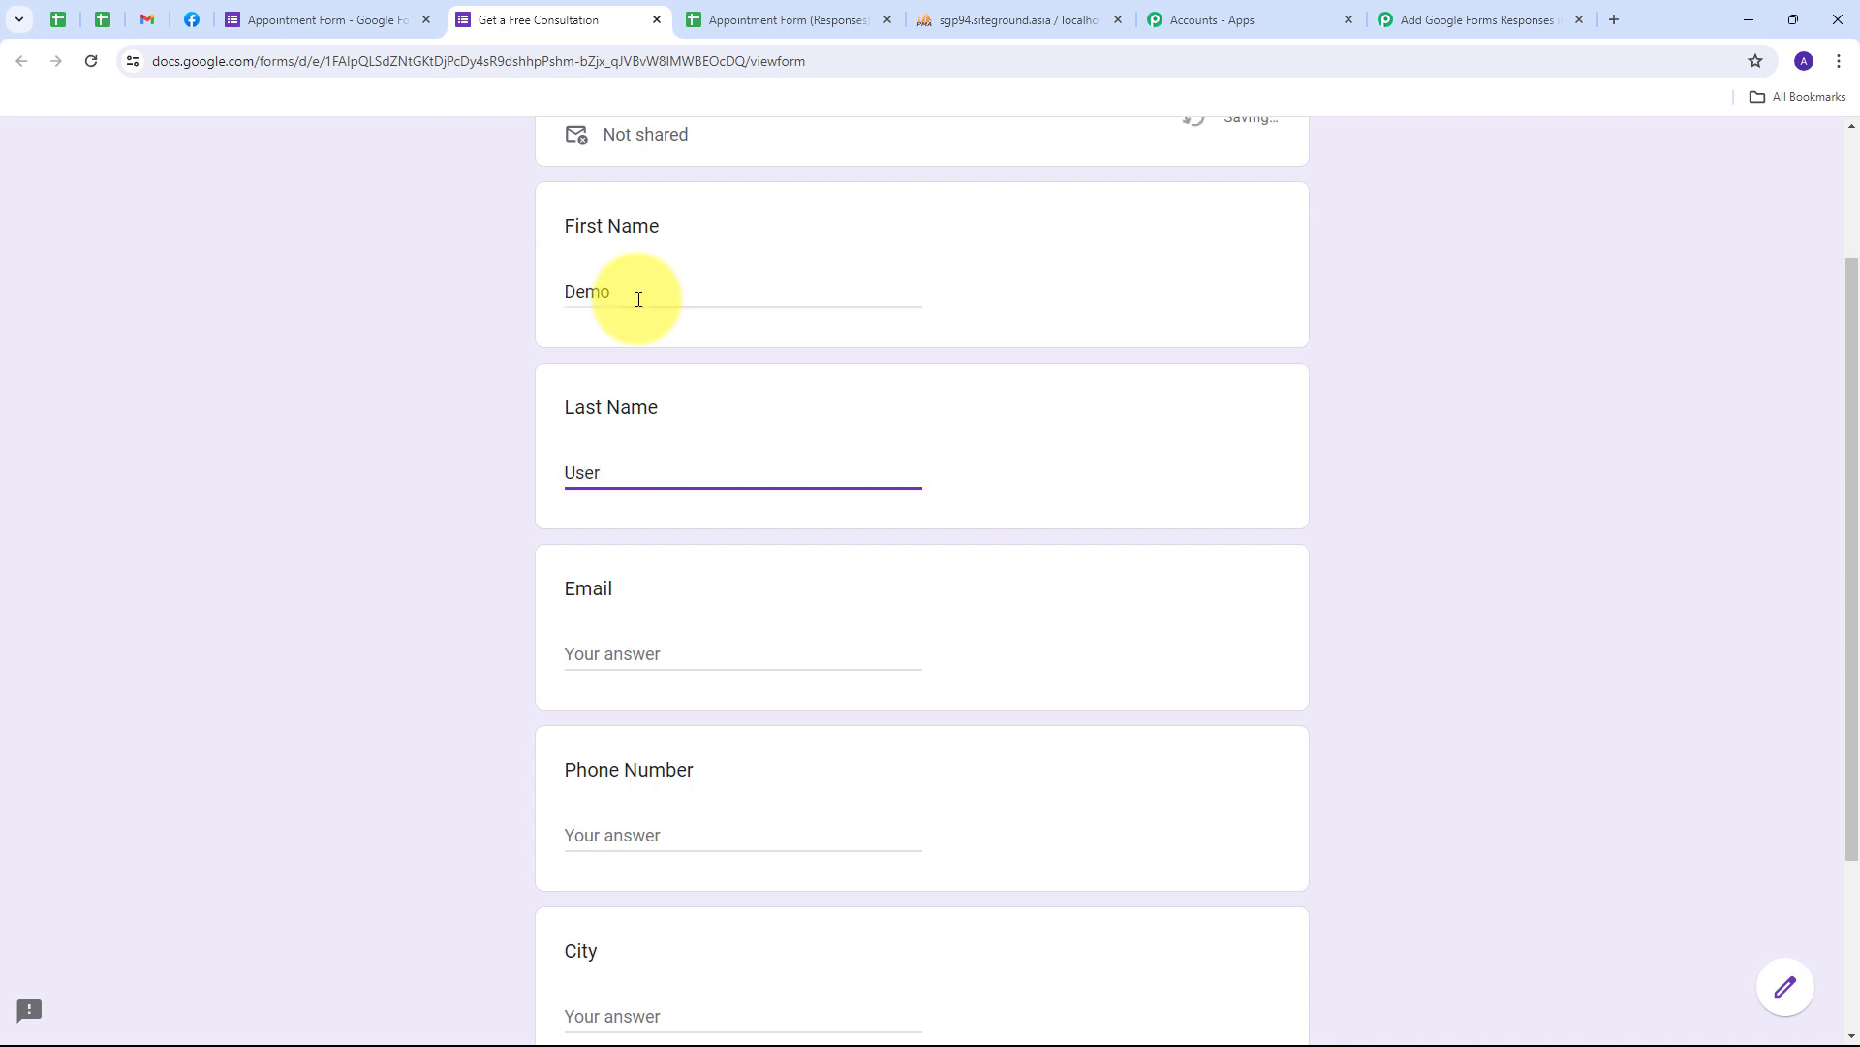
key(Tab)
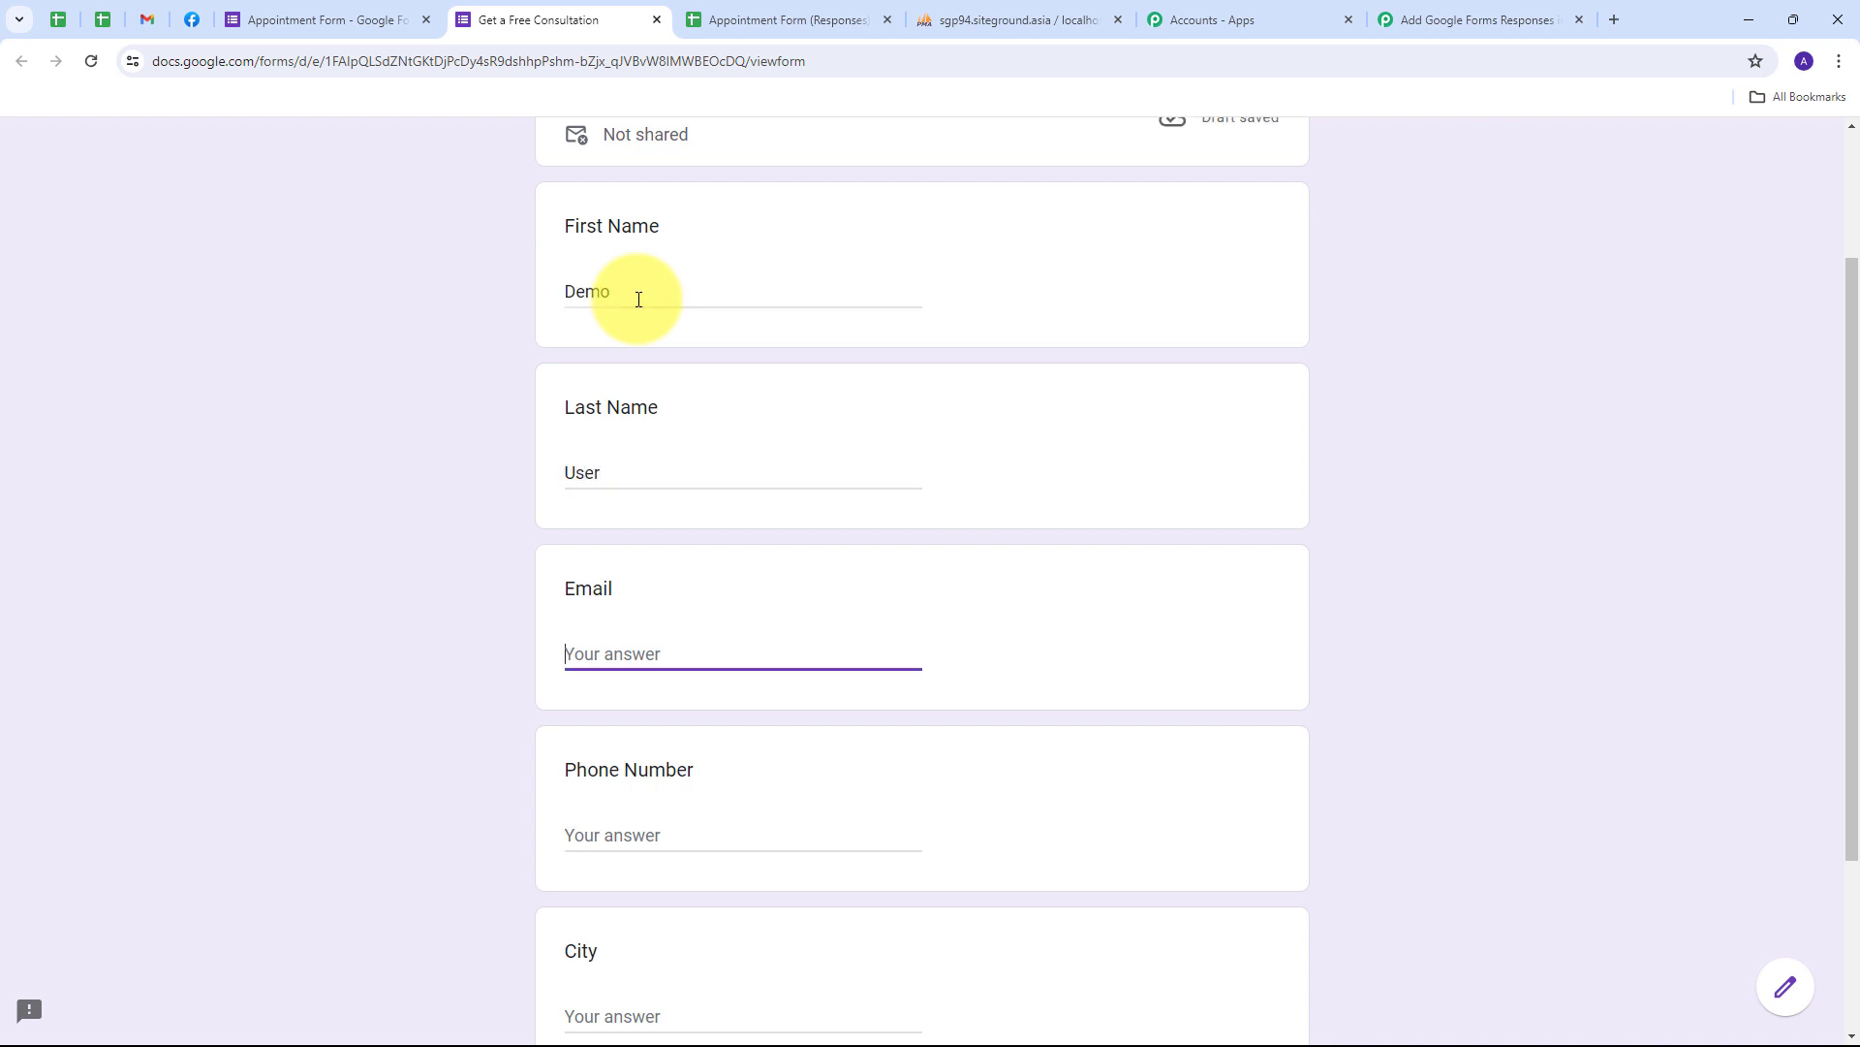
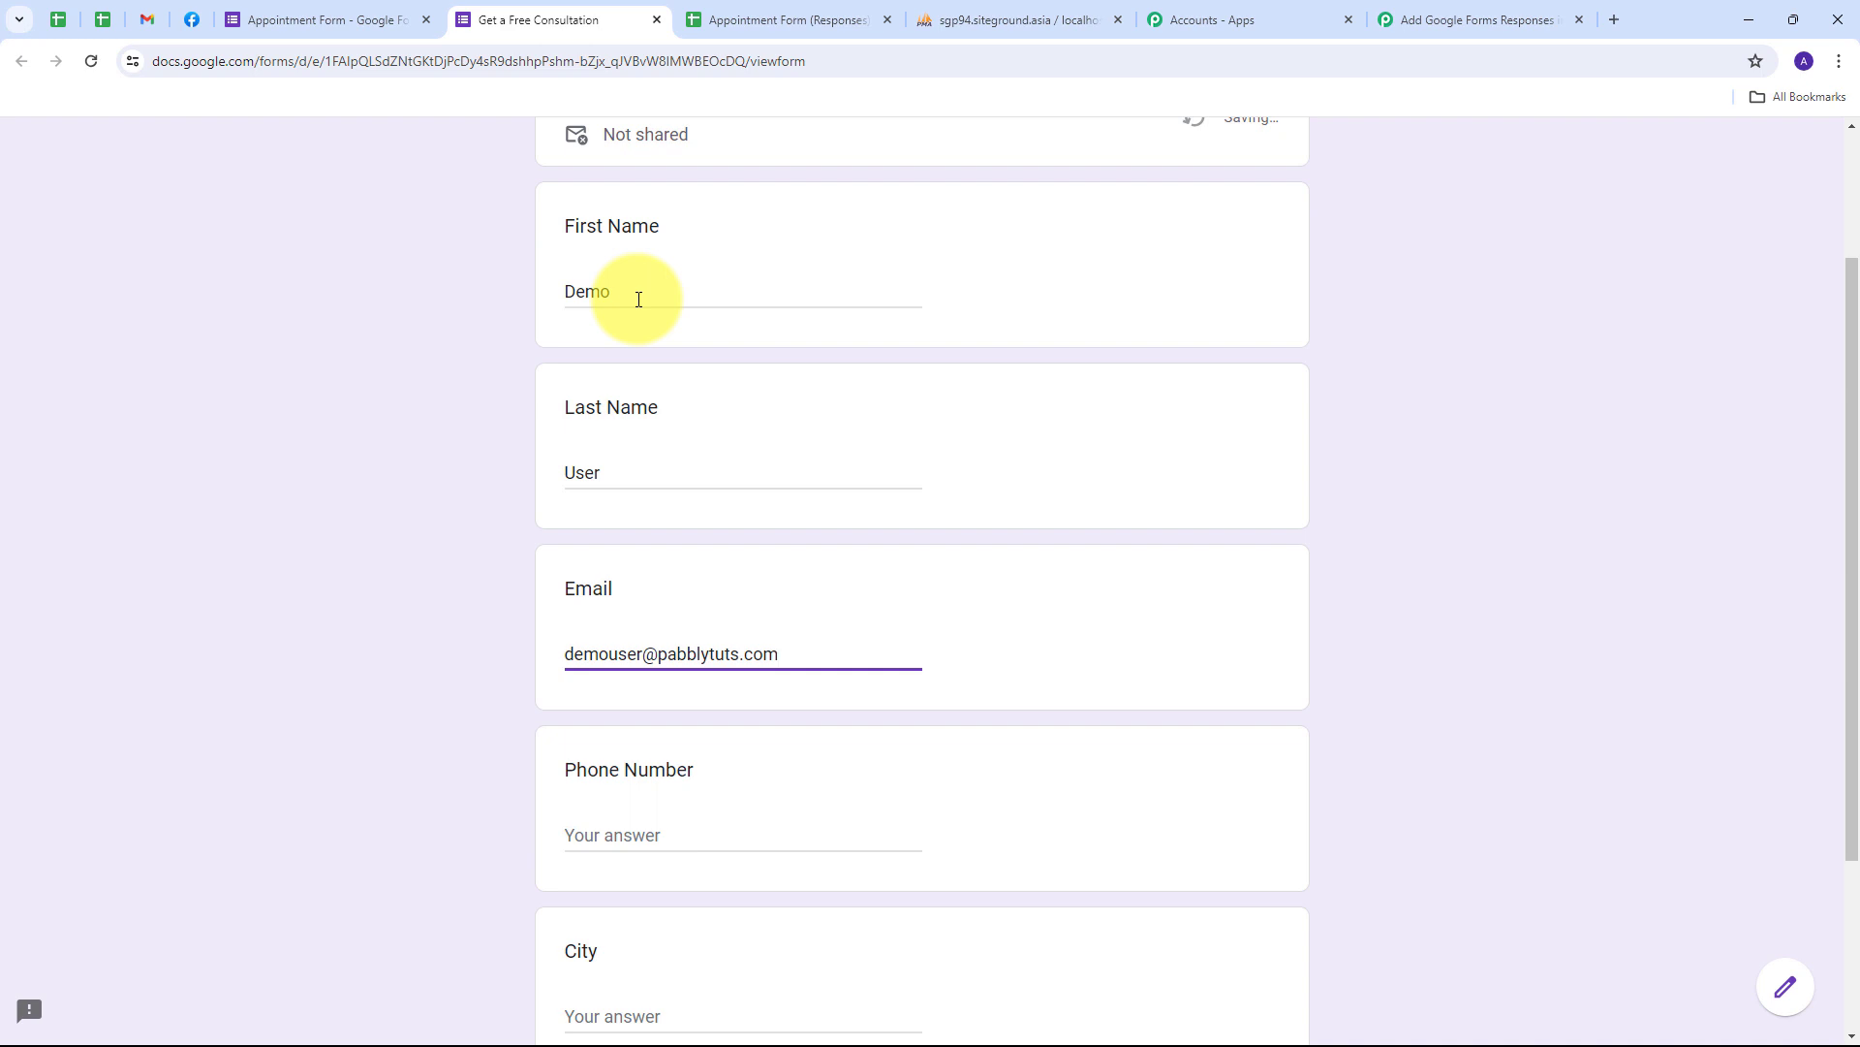
- Enter a phone number and the city Bhopal, then submit the test response
key(Tab)
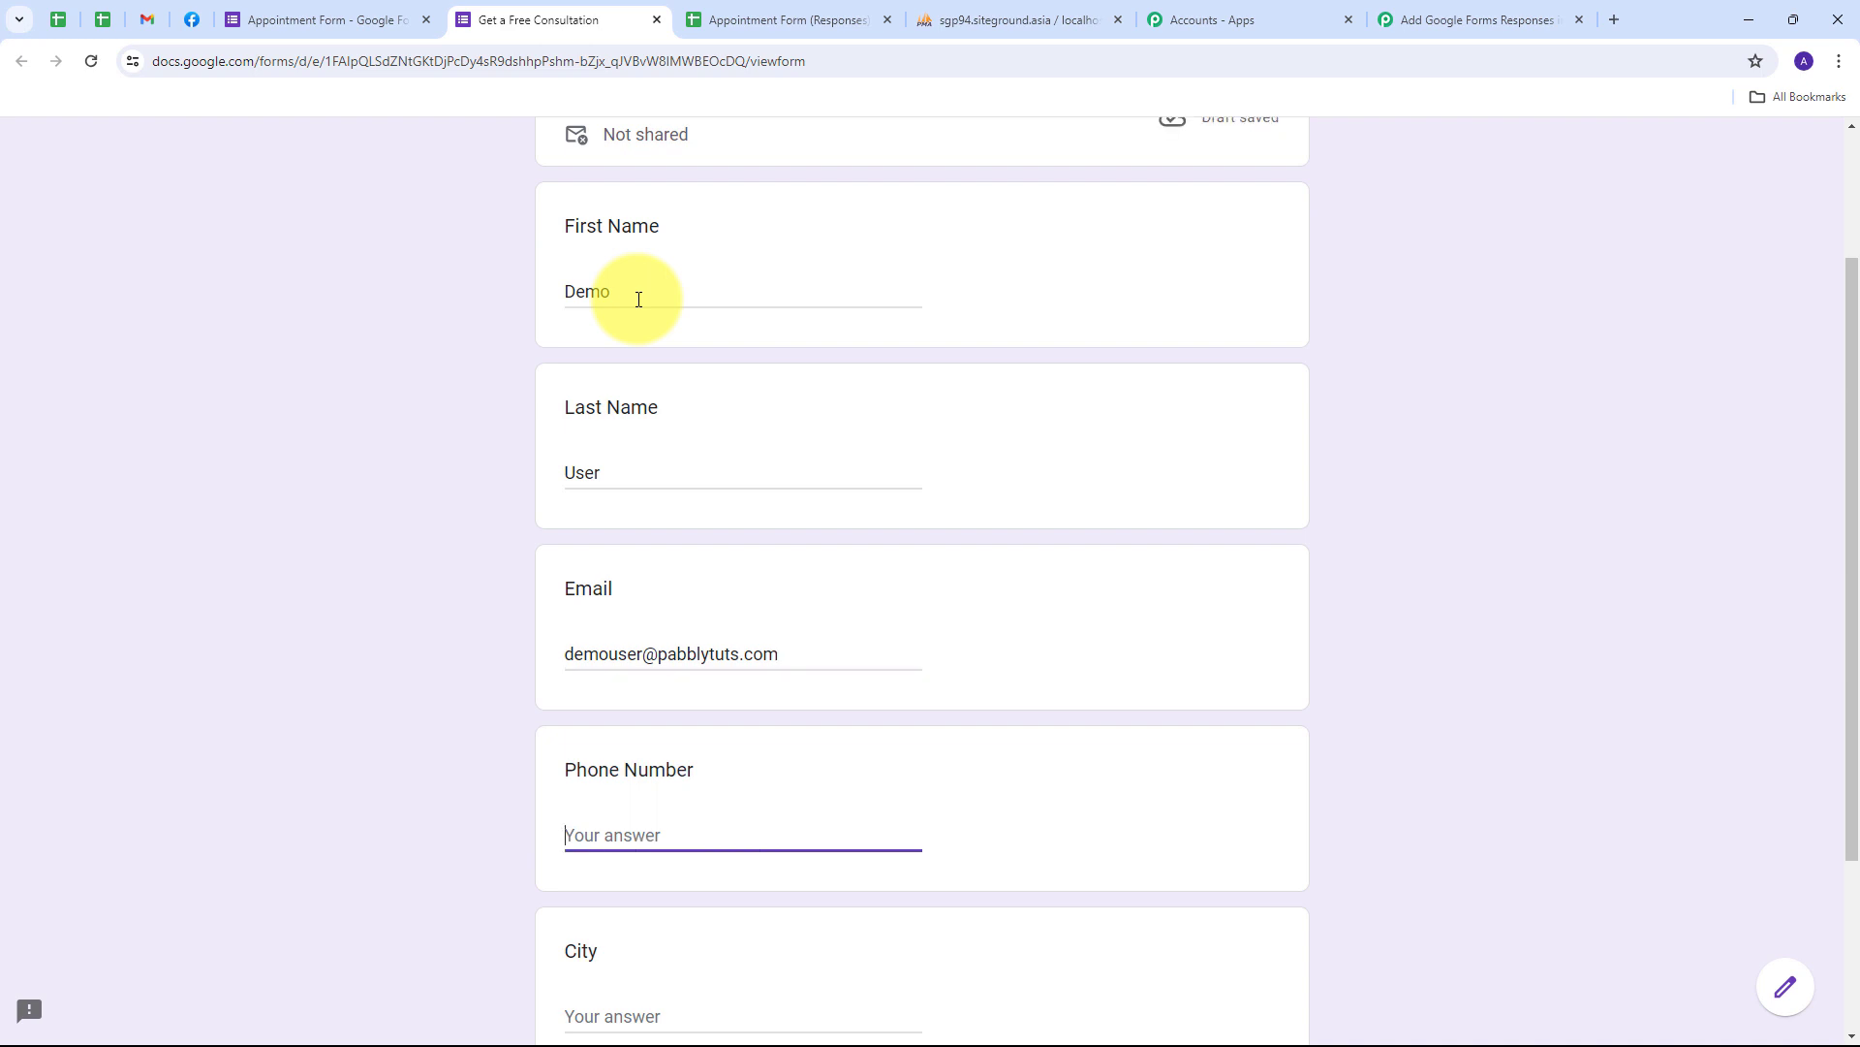
key(Tab)
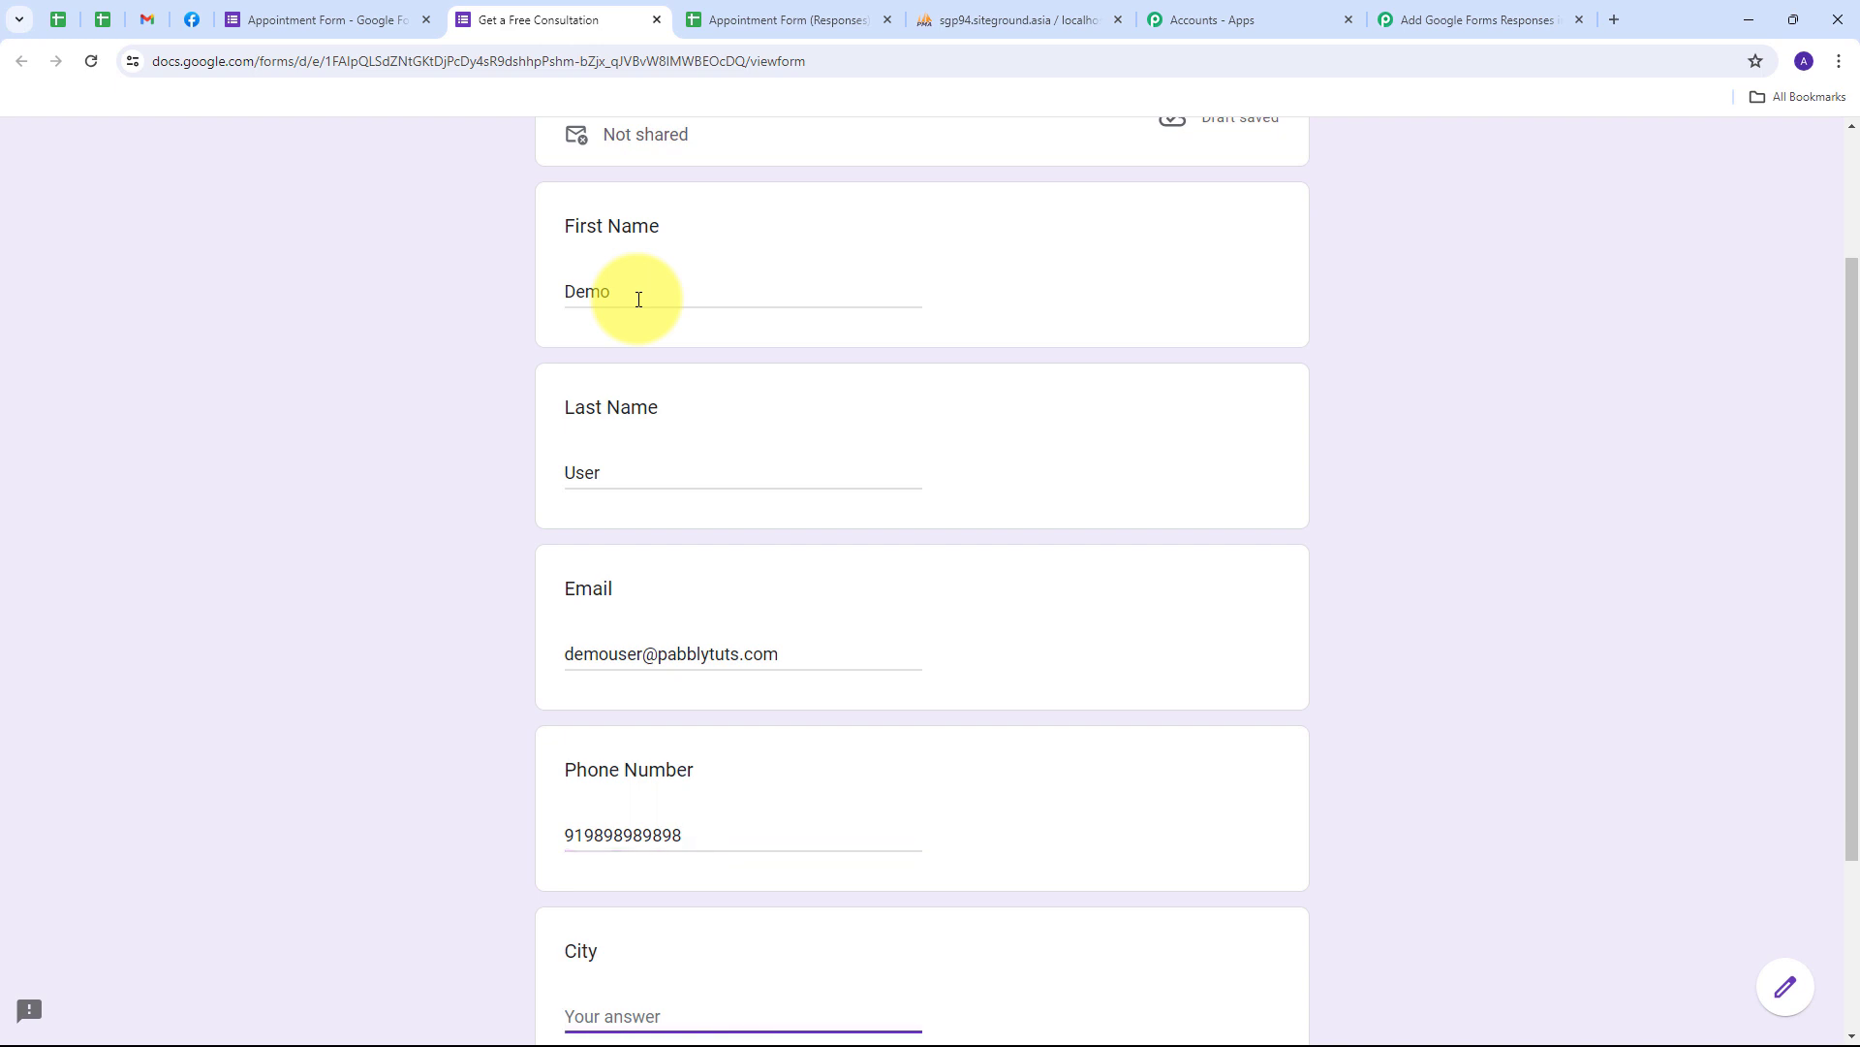
scroll(420, 368, down, 1)
scroll(368, 355, down, 2)
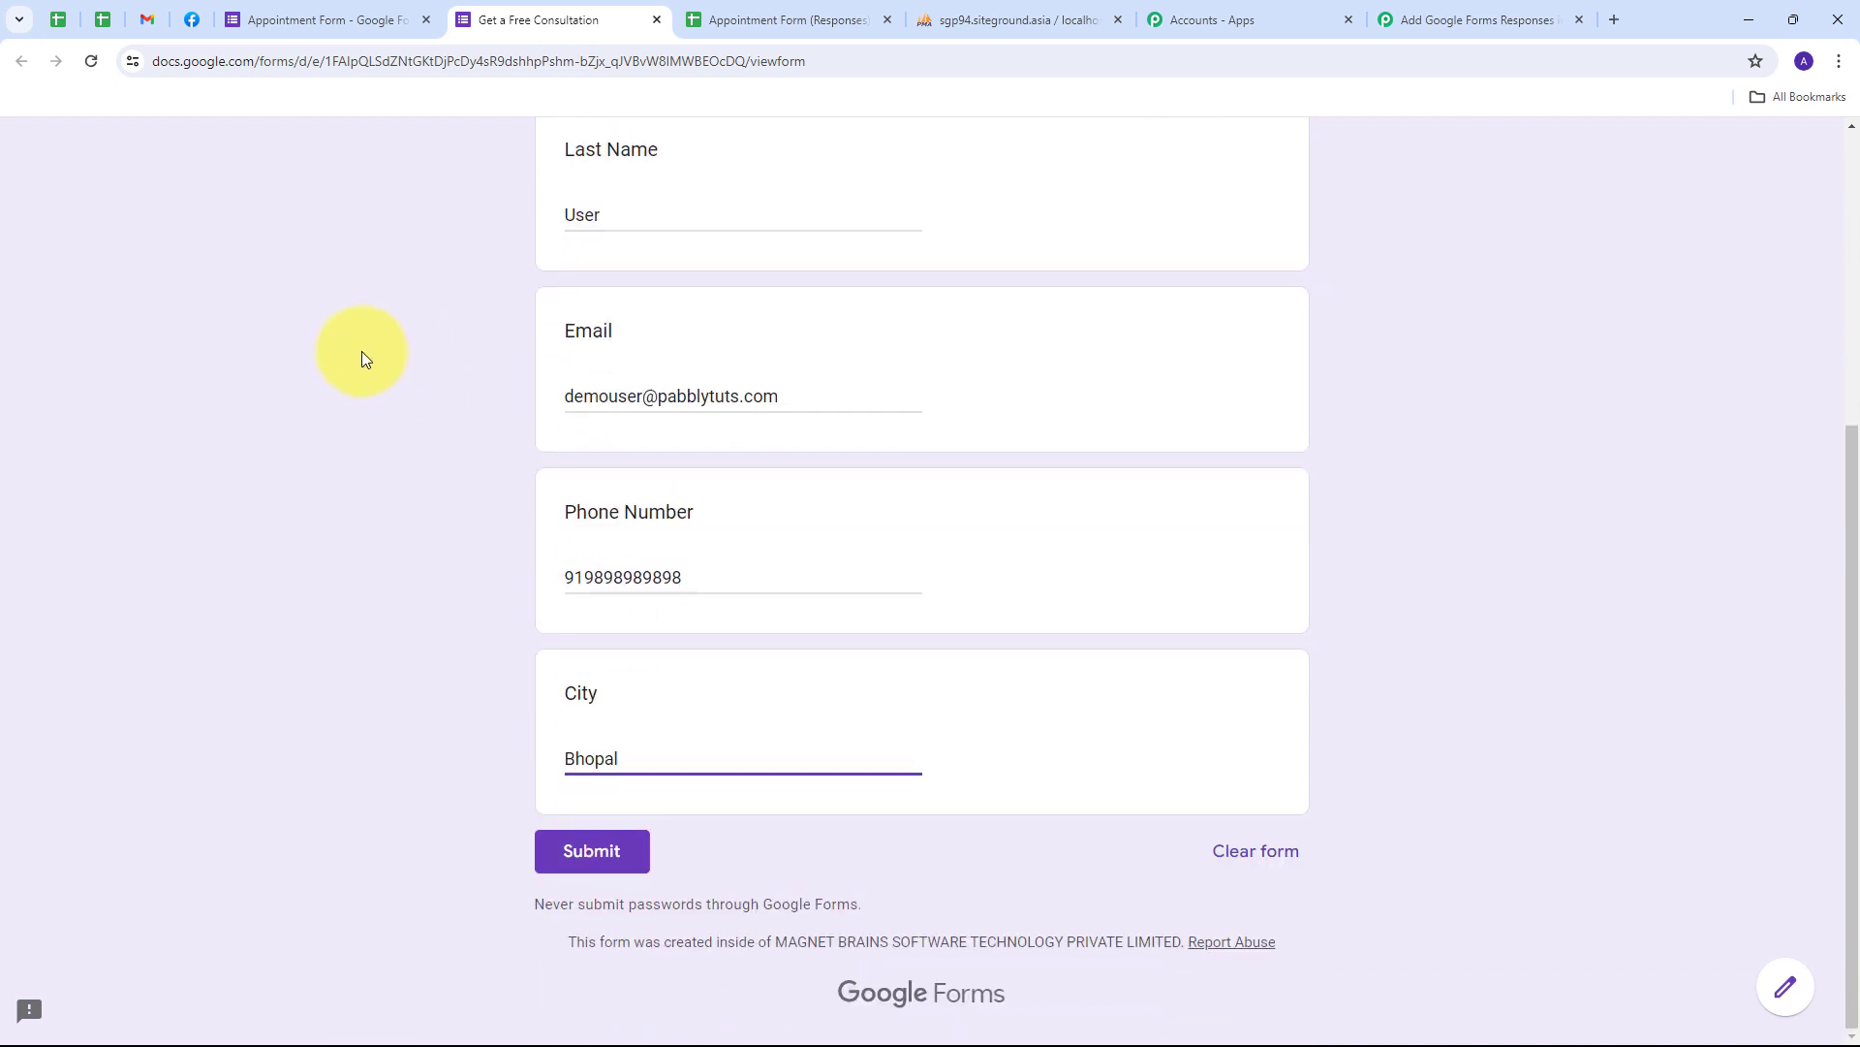
click(573, 860)
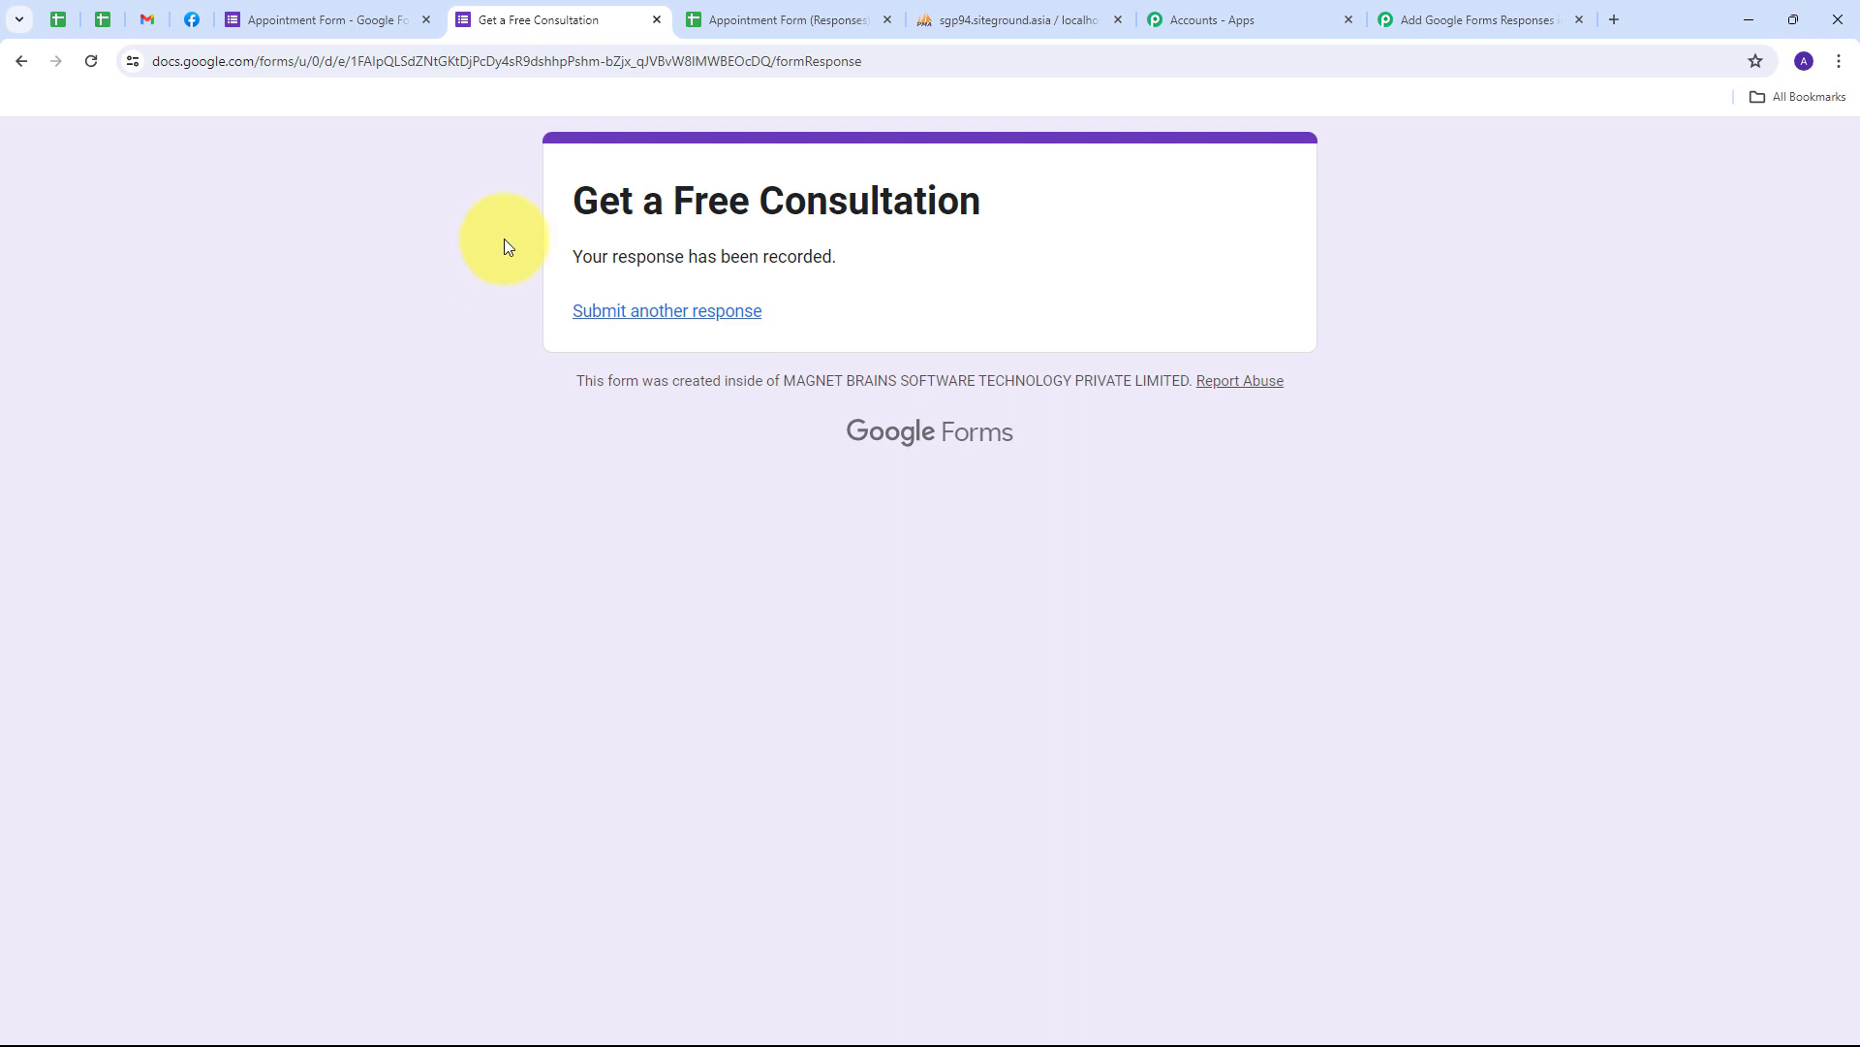
- Back in the workflow, check the captured TriggerColumn F and spreadsheet name
click(1469, 21)
scroll(1148, 372, down, 3)
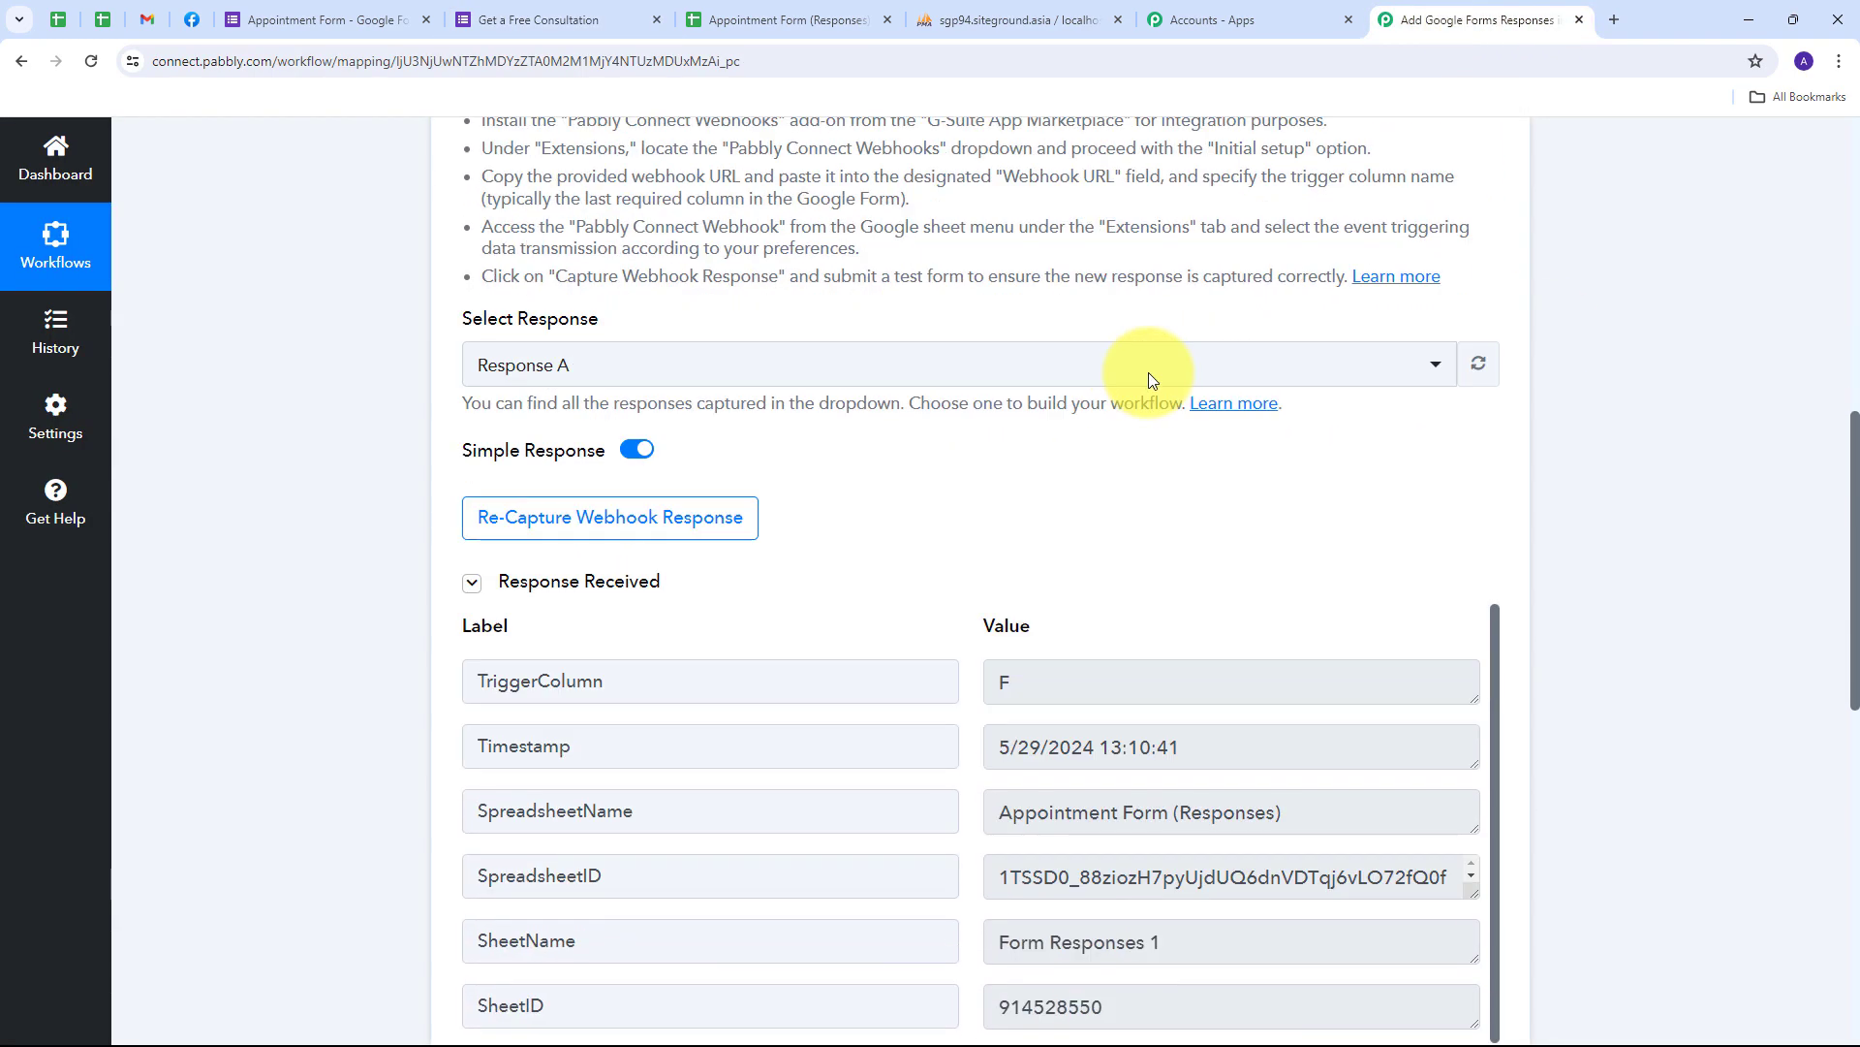
scroll(1609, 387, down, 2)
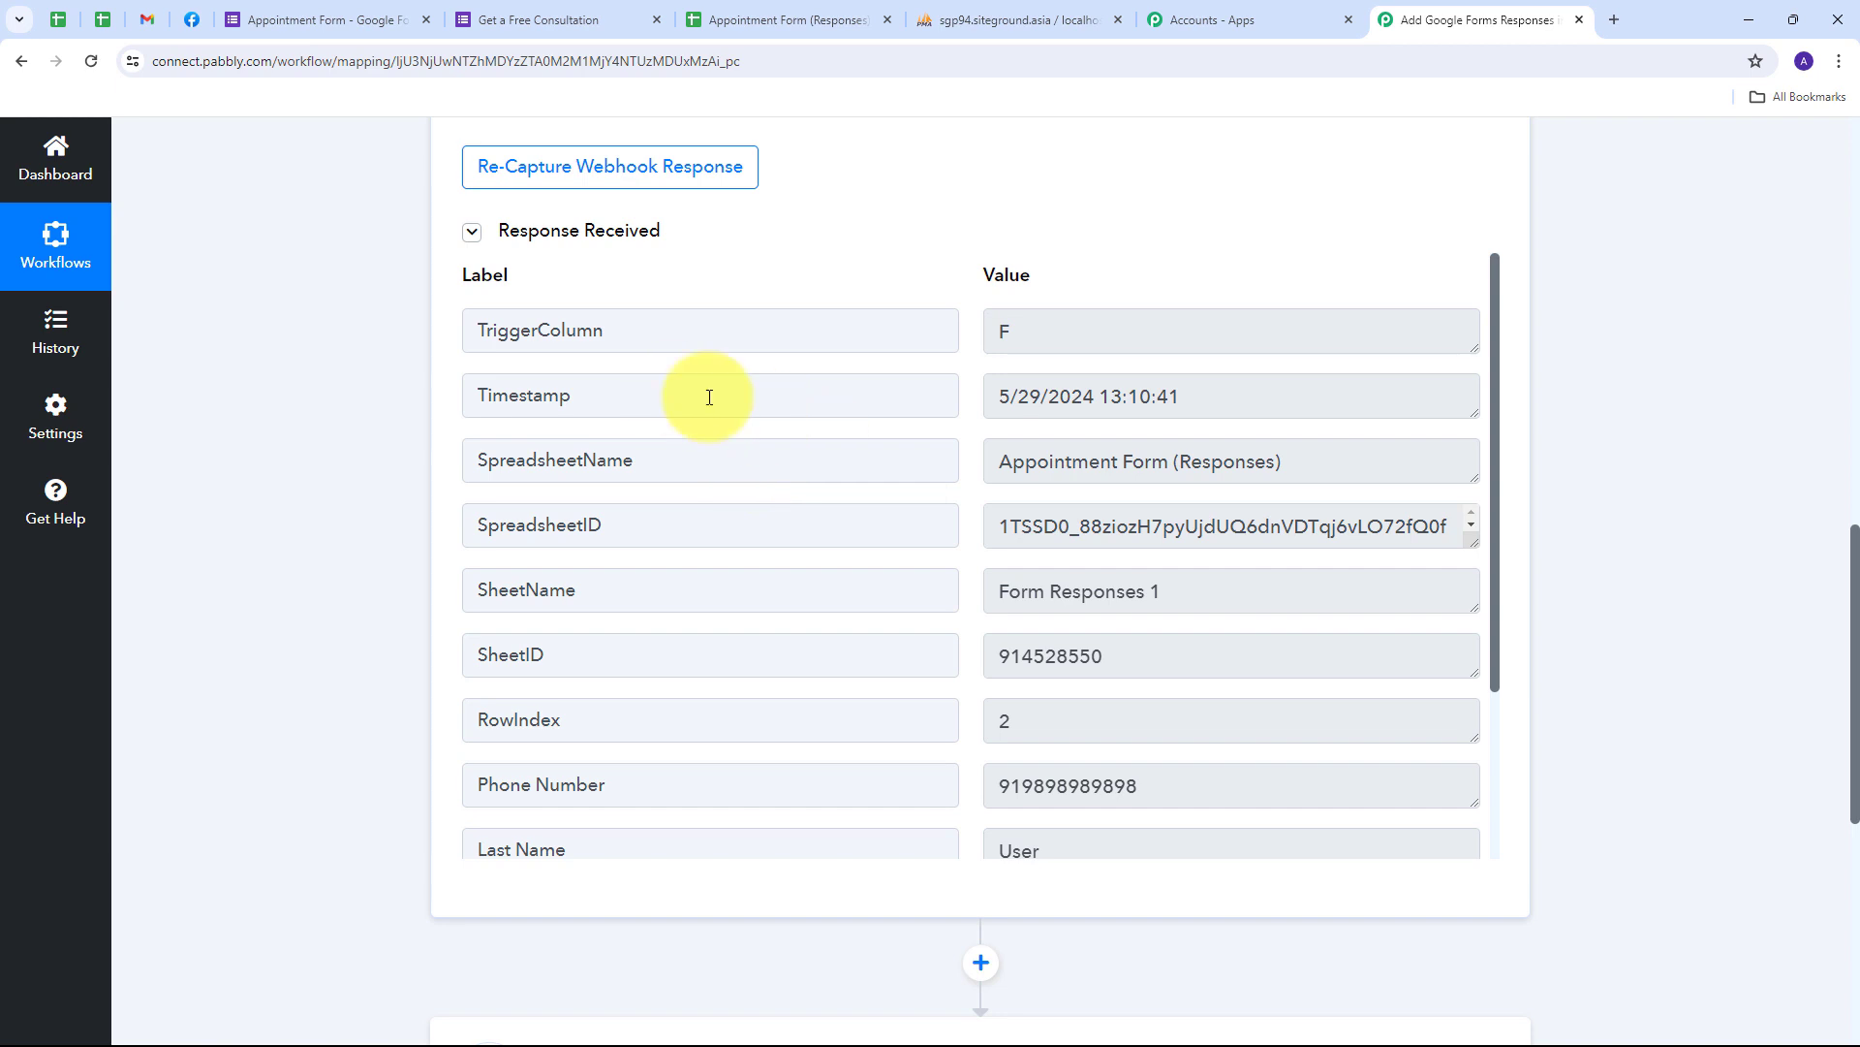
double_click(1171, 327)
scroll(818, 353, down, 2)
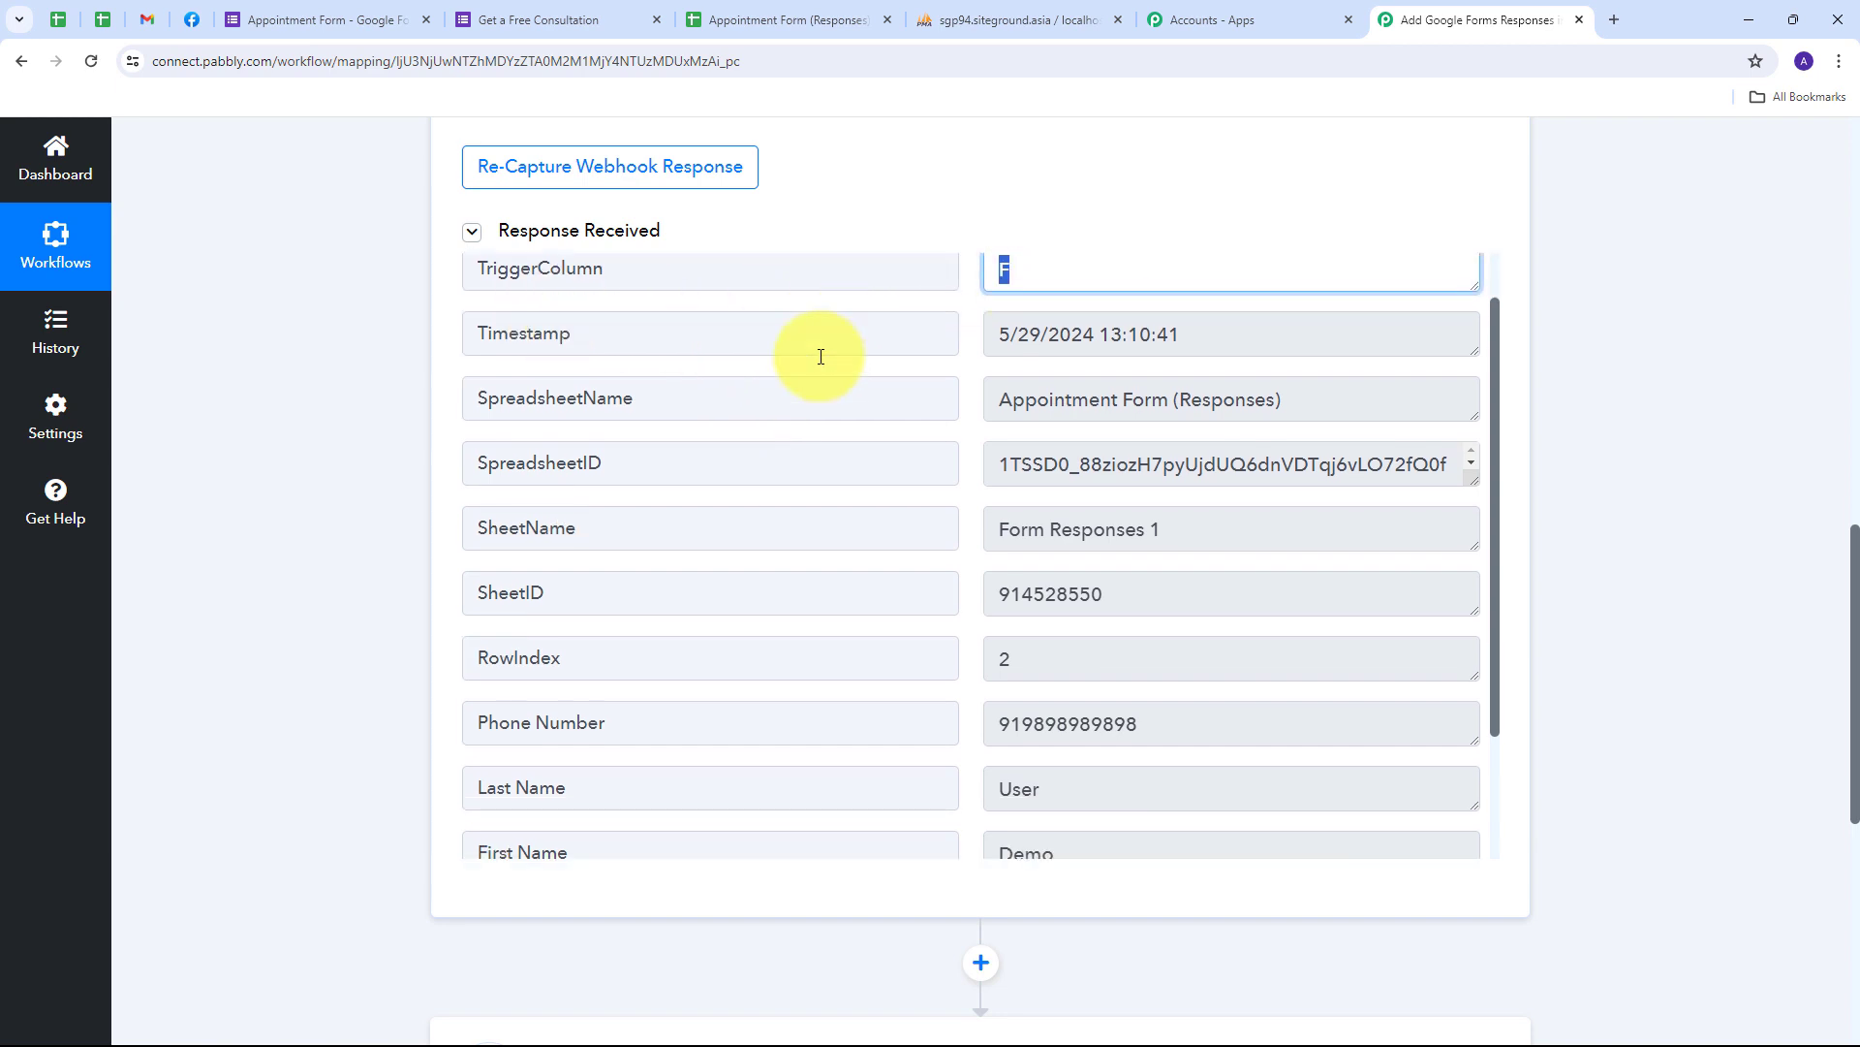
scroll(678, 426, up, 2)
drag(1358, 448, 968, 469)
scroll(868, 465, down, 3)
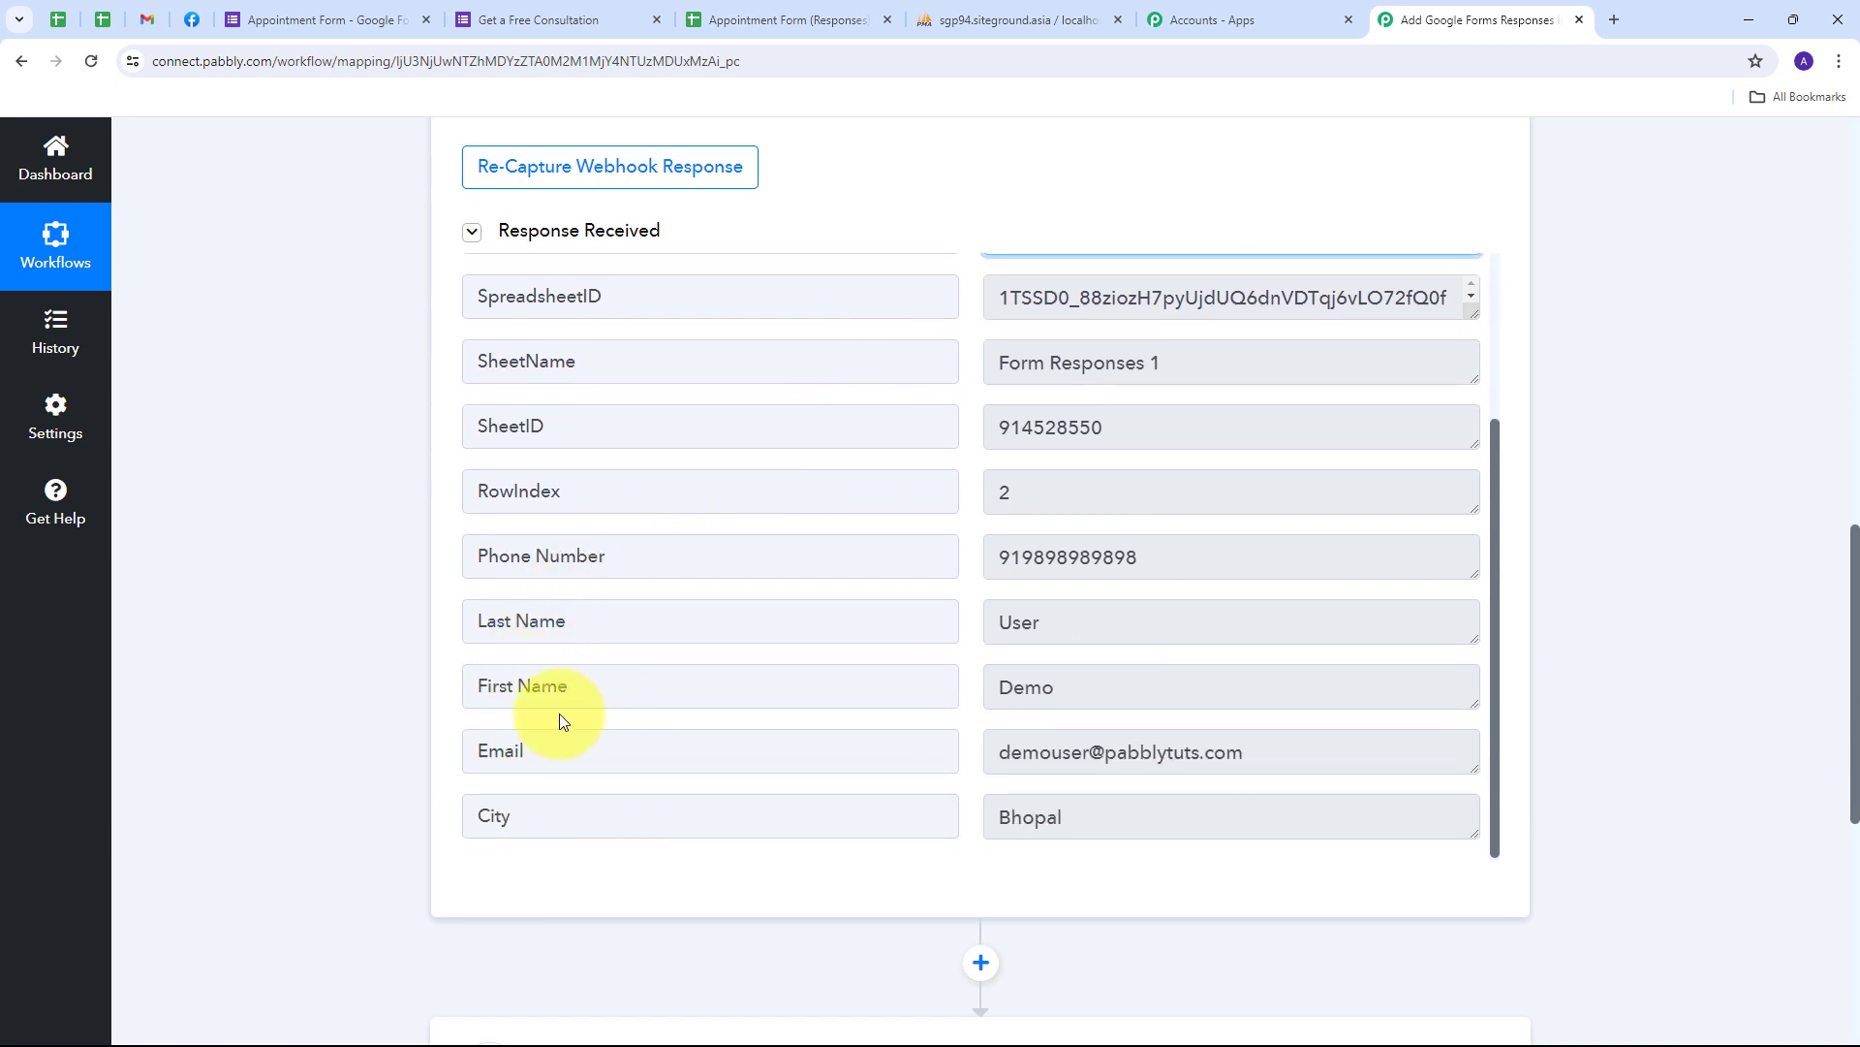
- Verify the captured first name, last name, phone, e-mail and city Bhopal values
click(1086, 692)
drag(1086, 692, 947, 697)
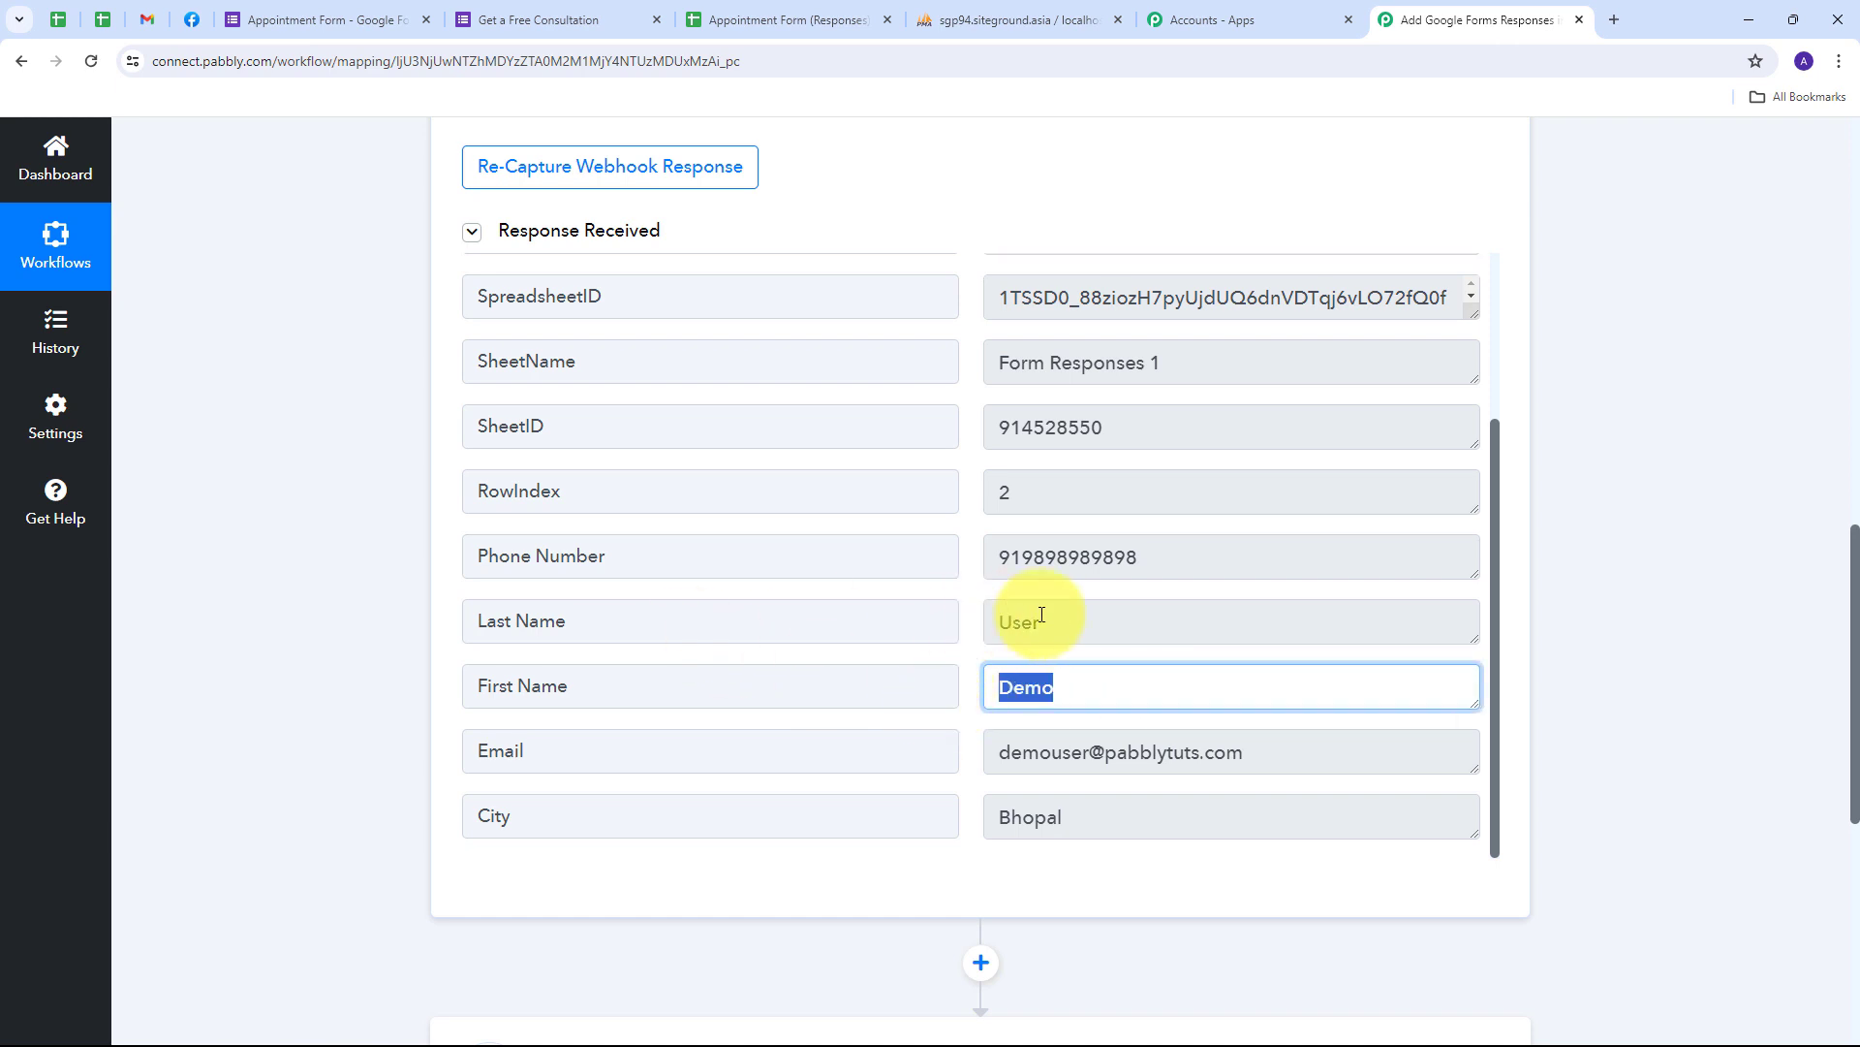
drag(1134, 619, 922, 639)
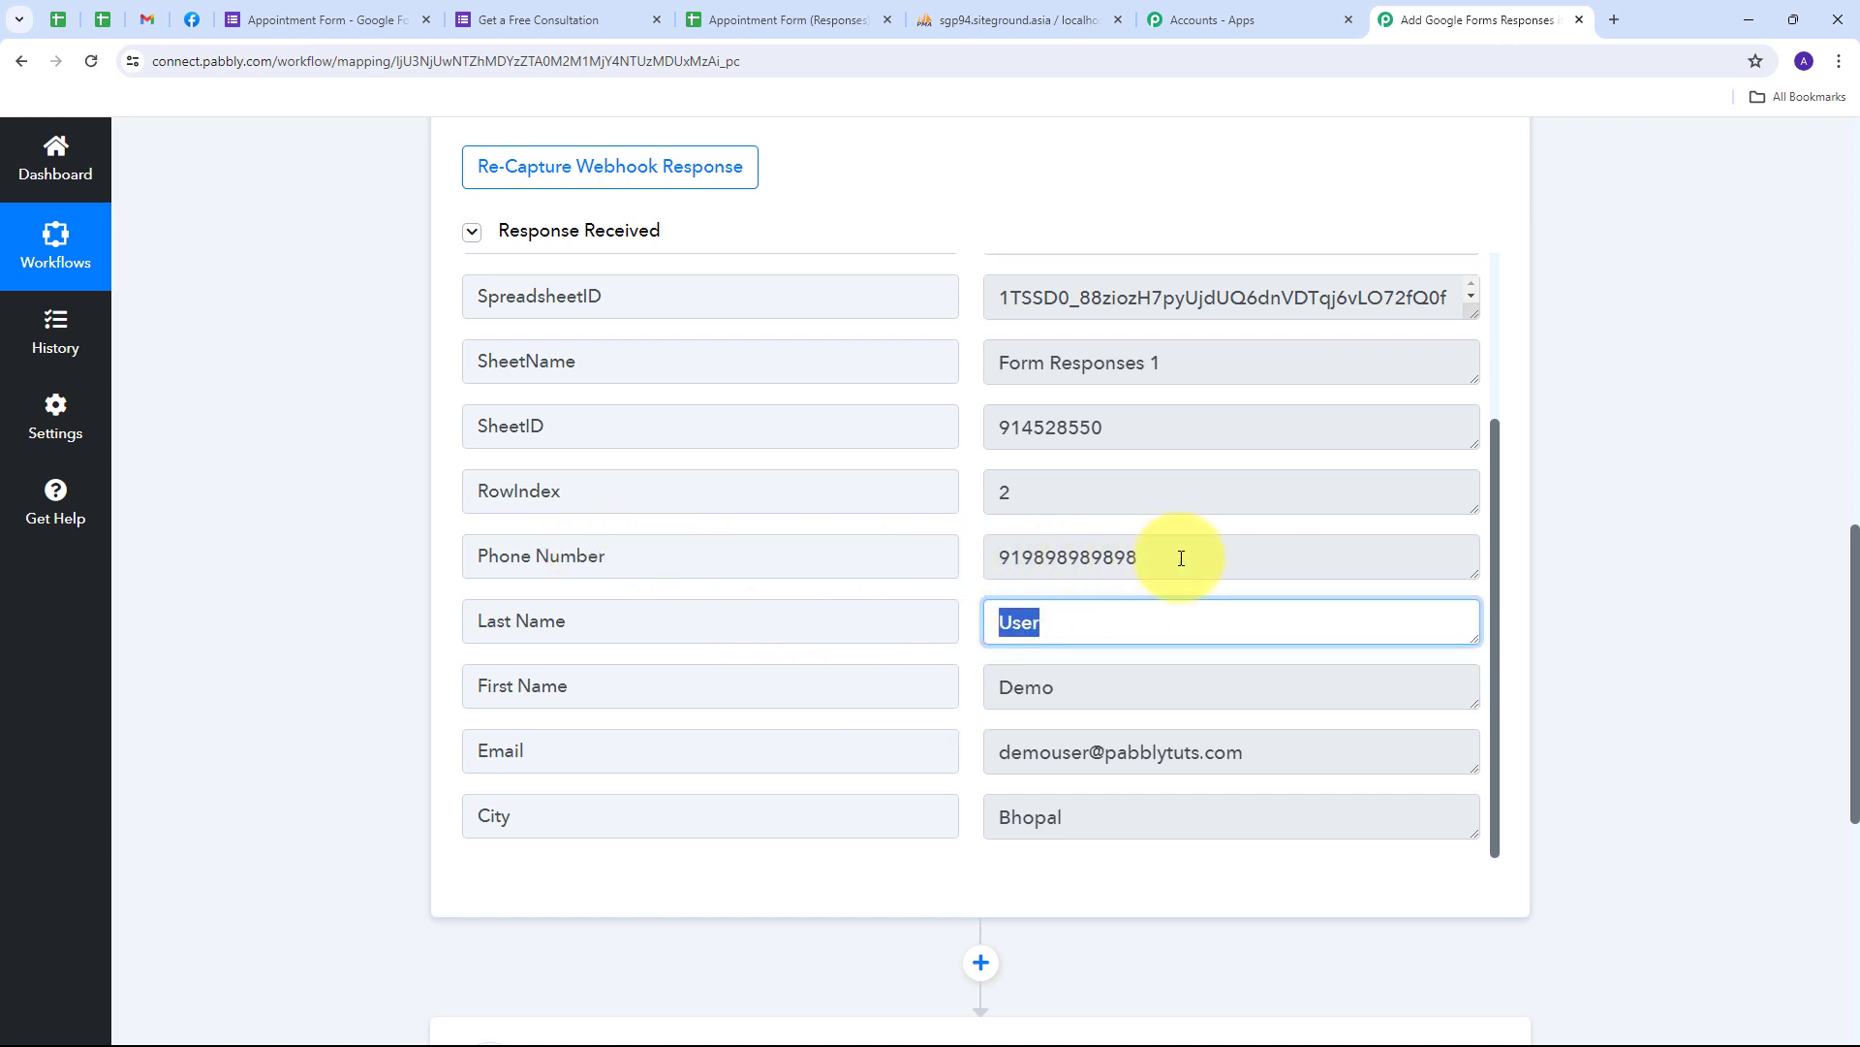
drag(1181, 557, 897, 572)
drag(1292, 752, 921, 760)
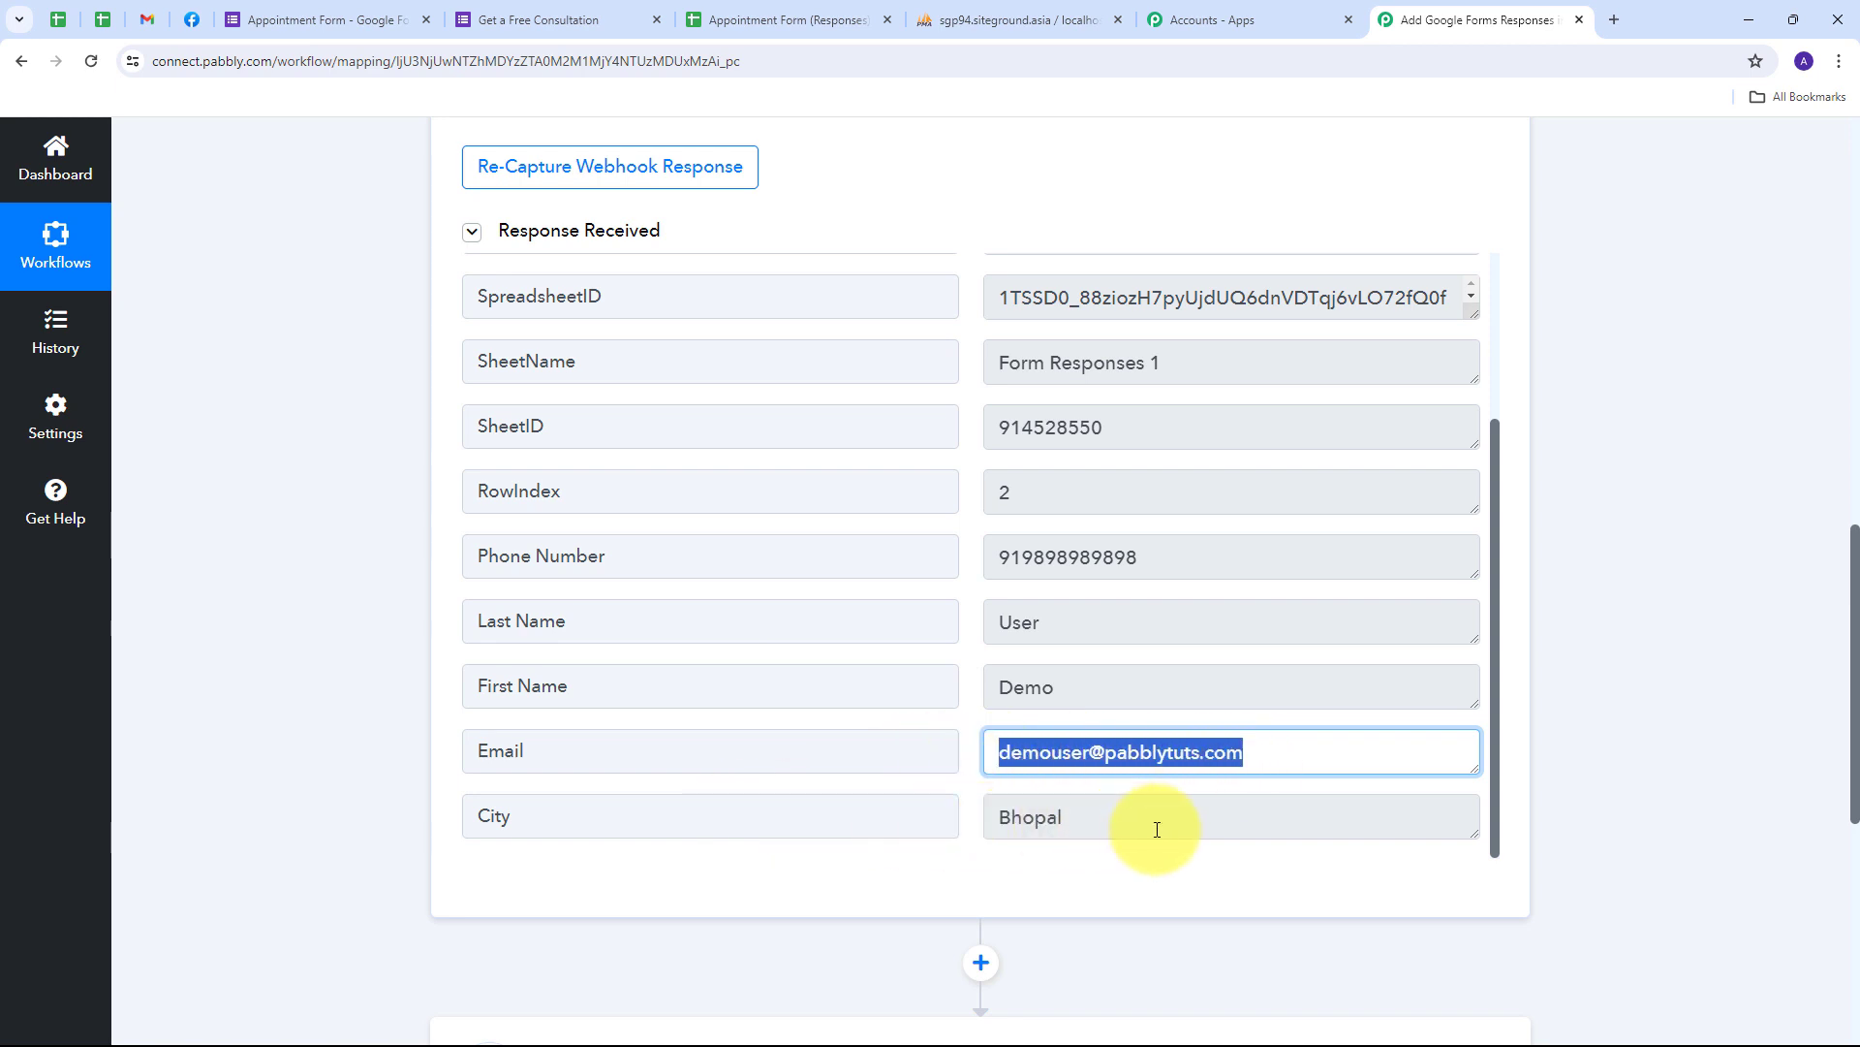
drag(1159, 827, 975, 839)
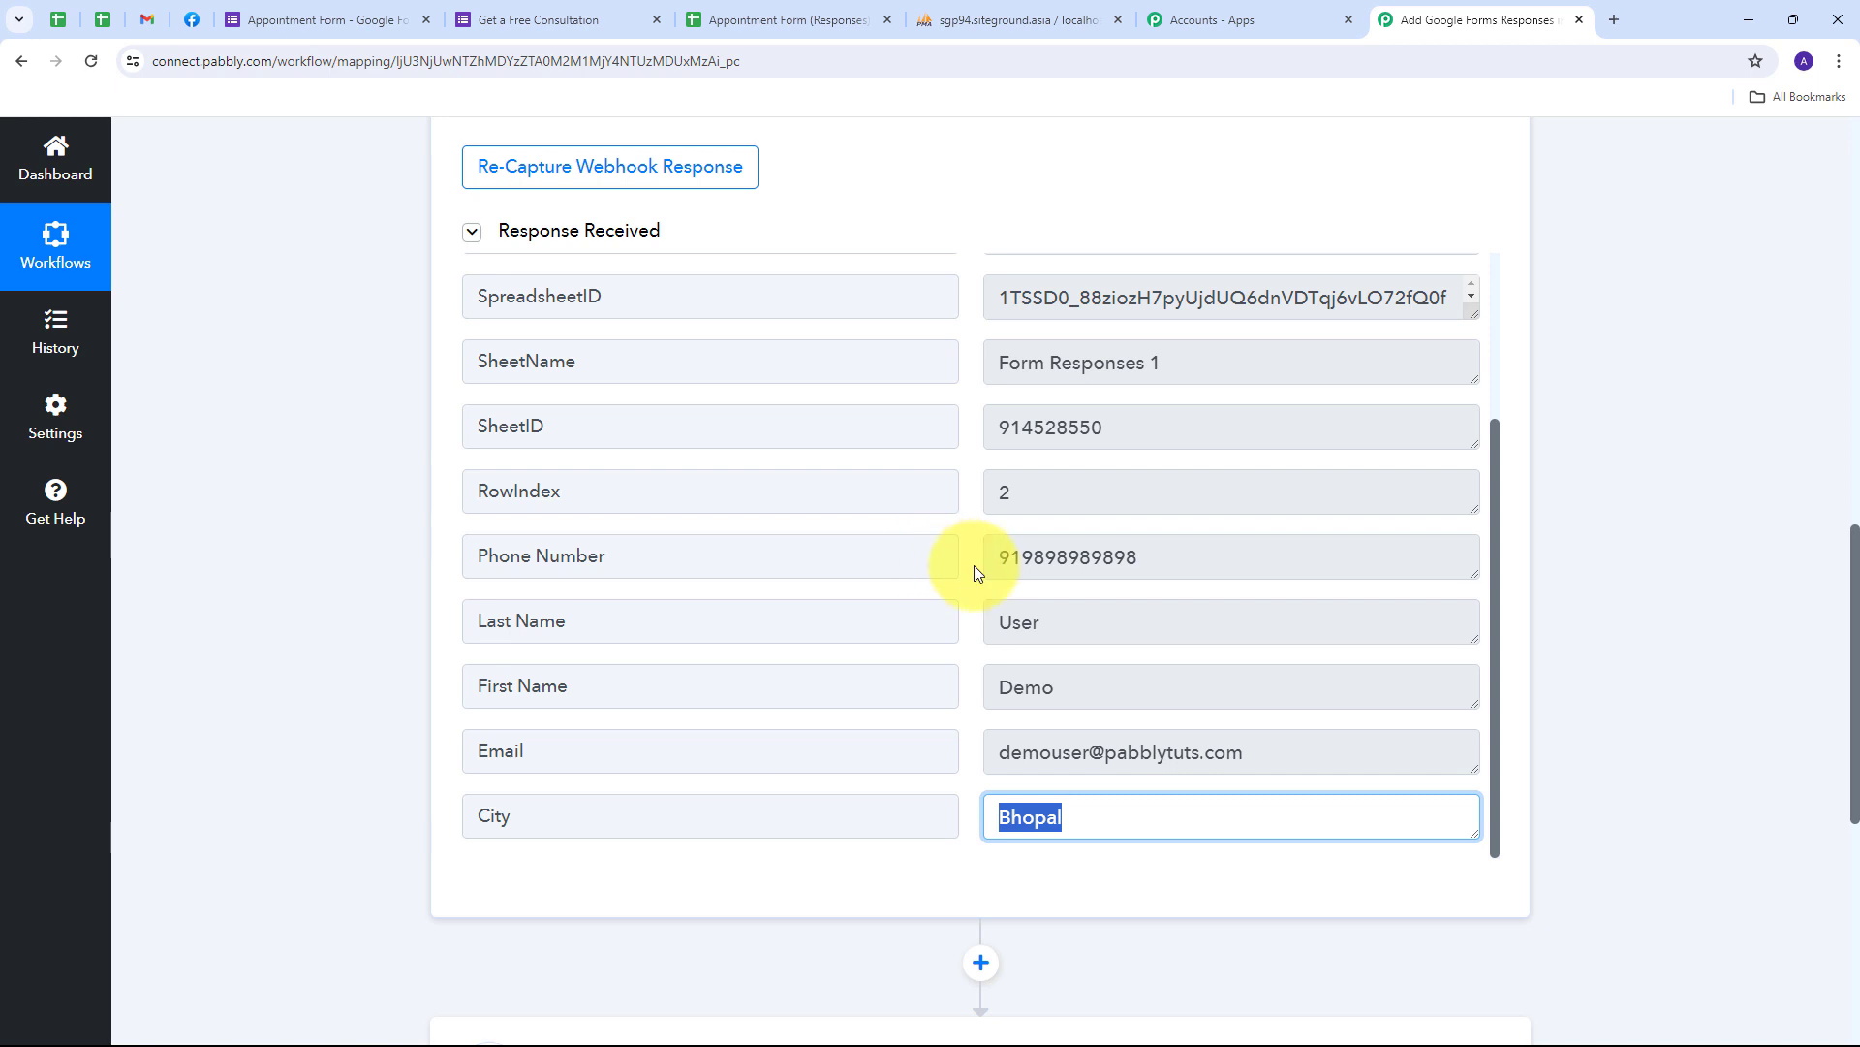
scroll(905, 545, up, 3)
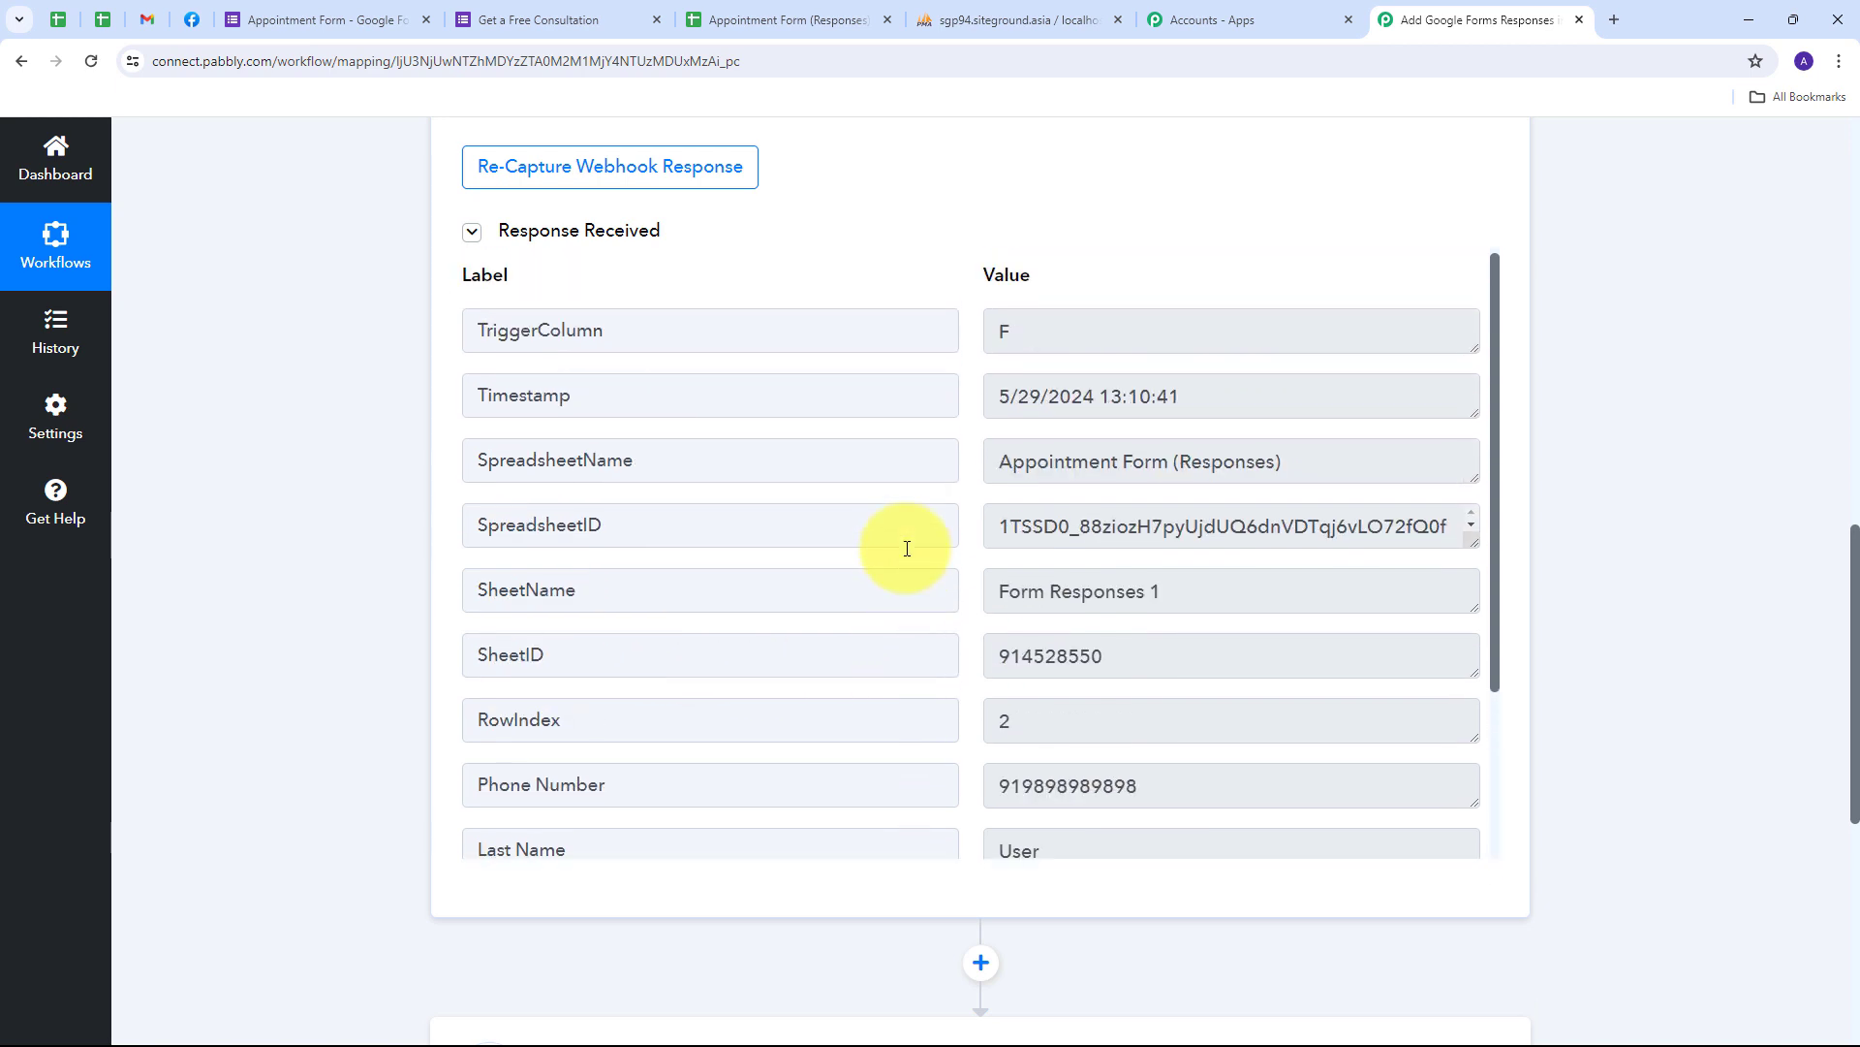
scroll(963, 556, down, 3)
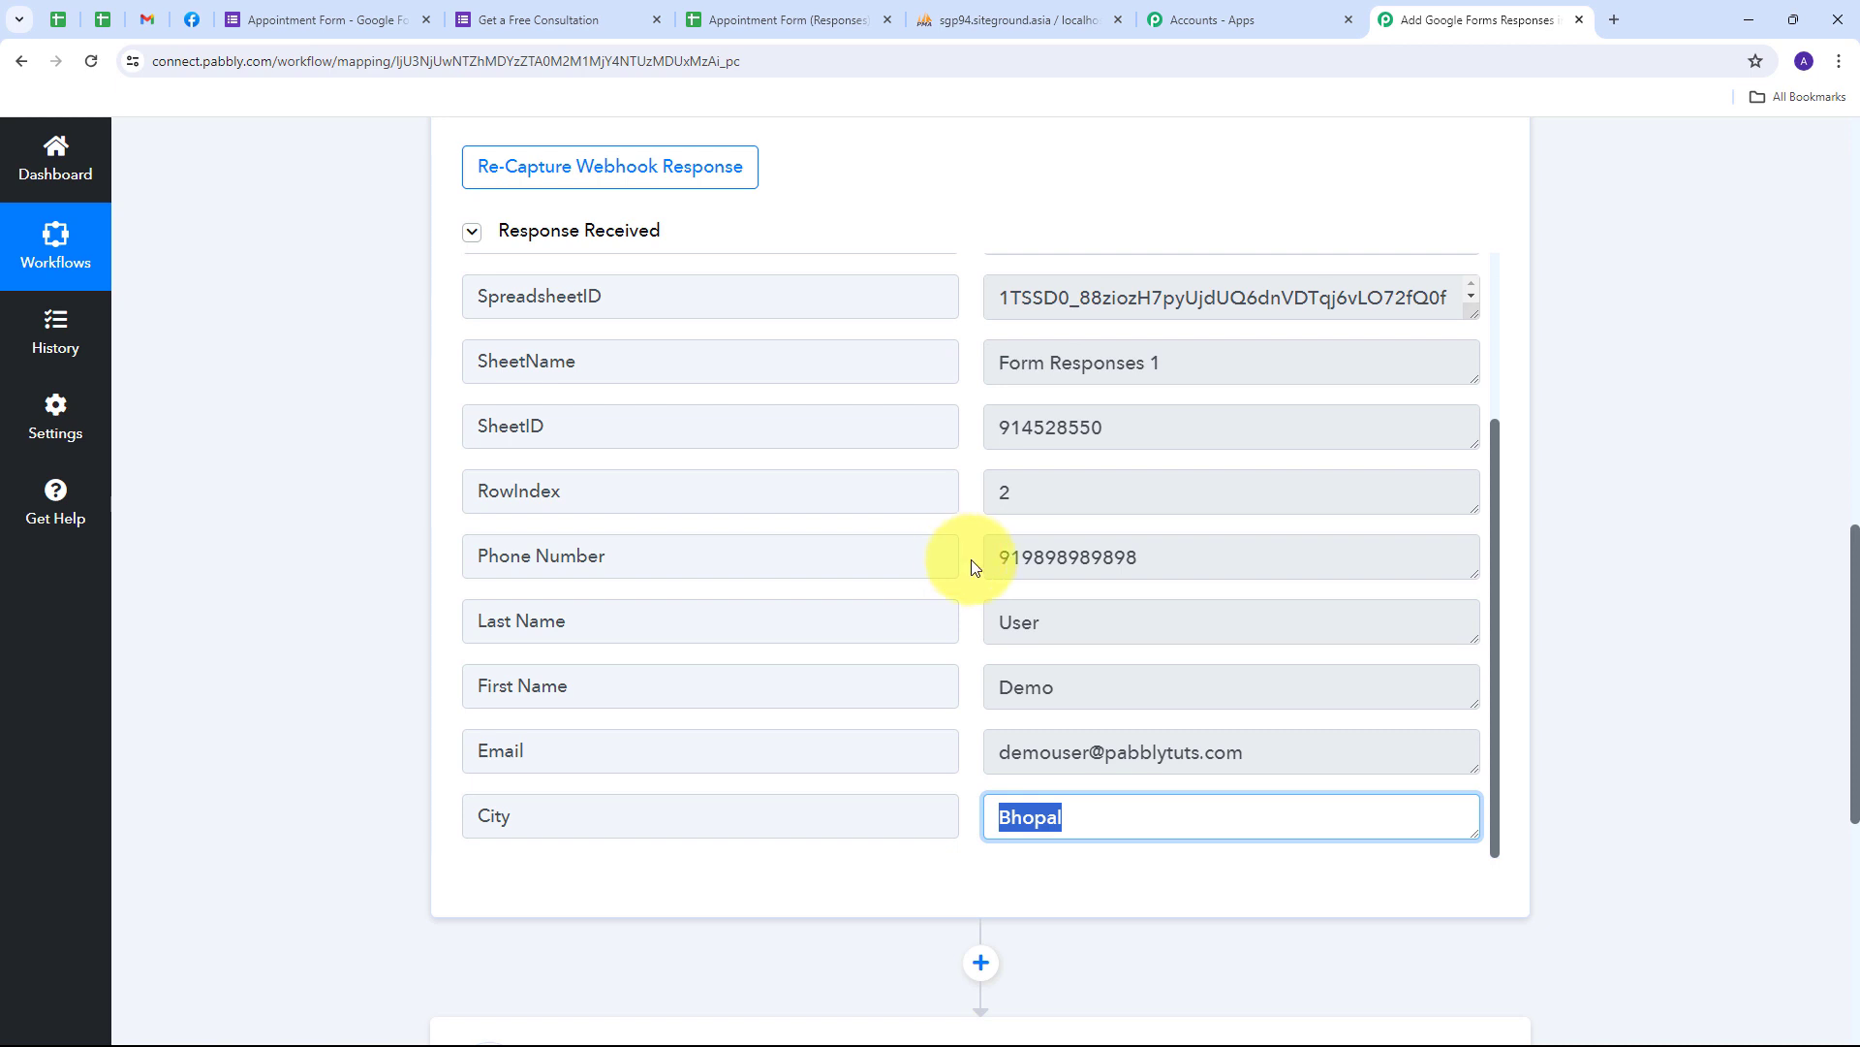
scroll(1634, 484, down, 4)
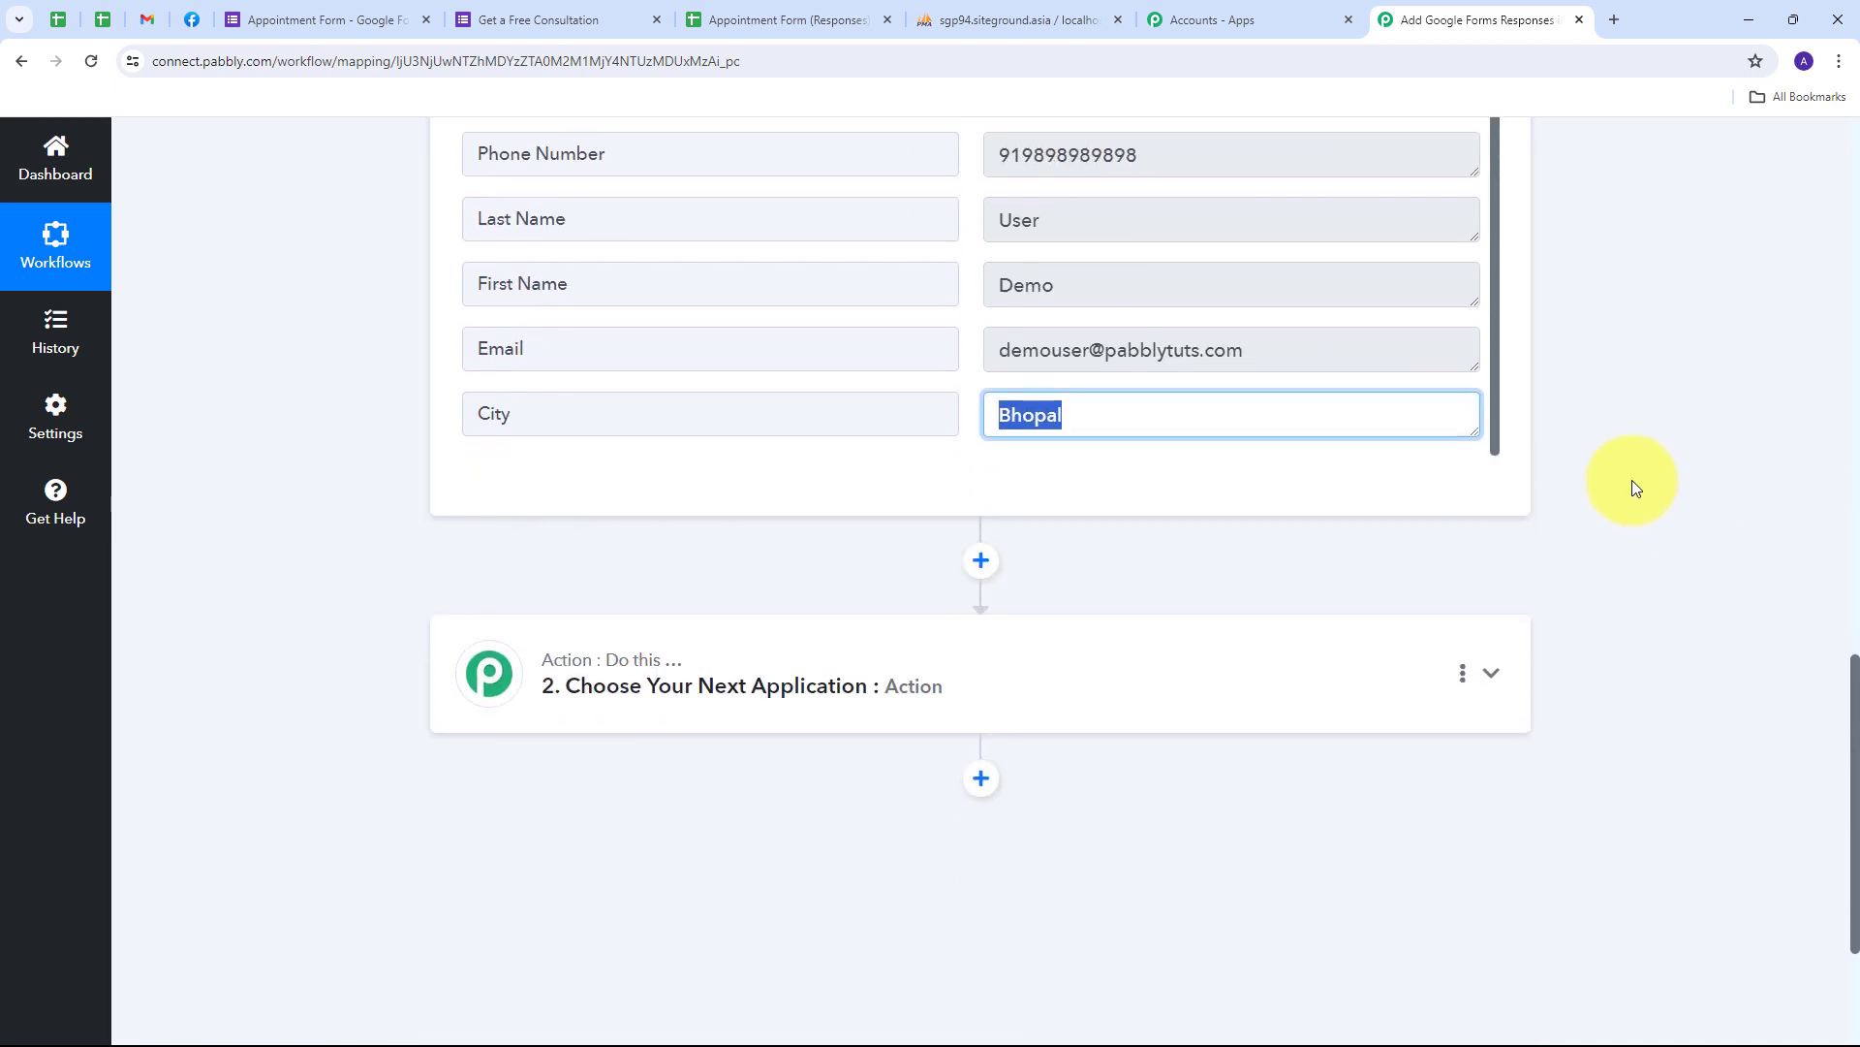
scroll(1633, 481, down, 1)
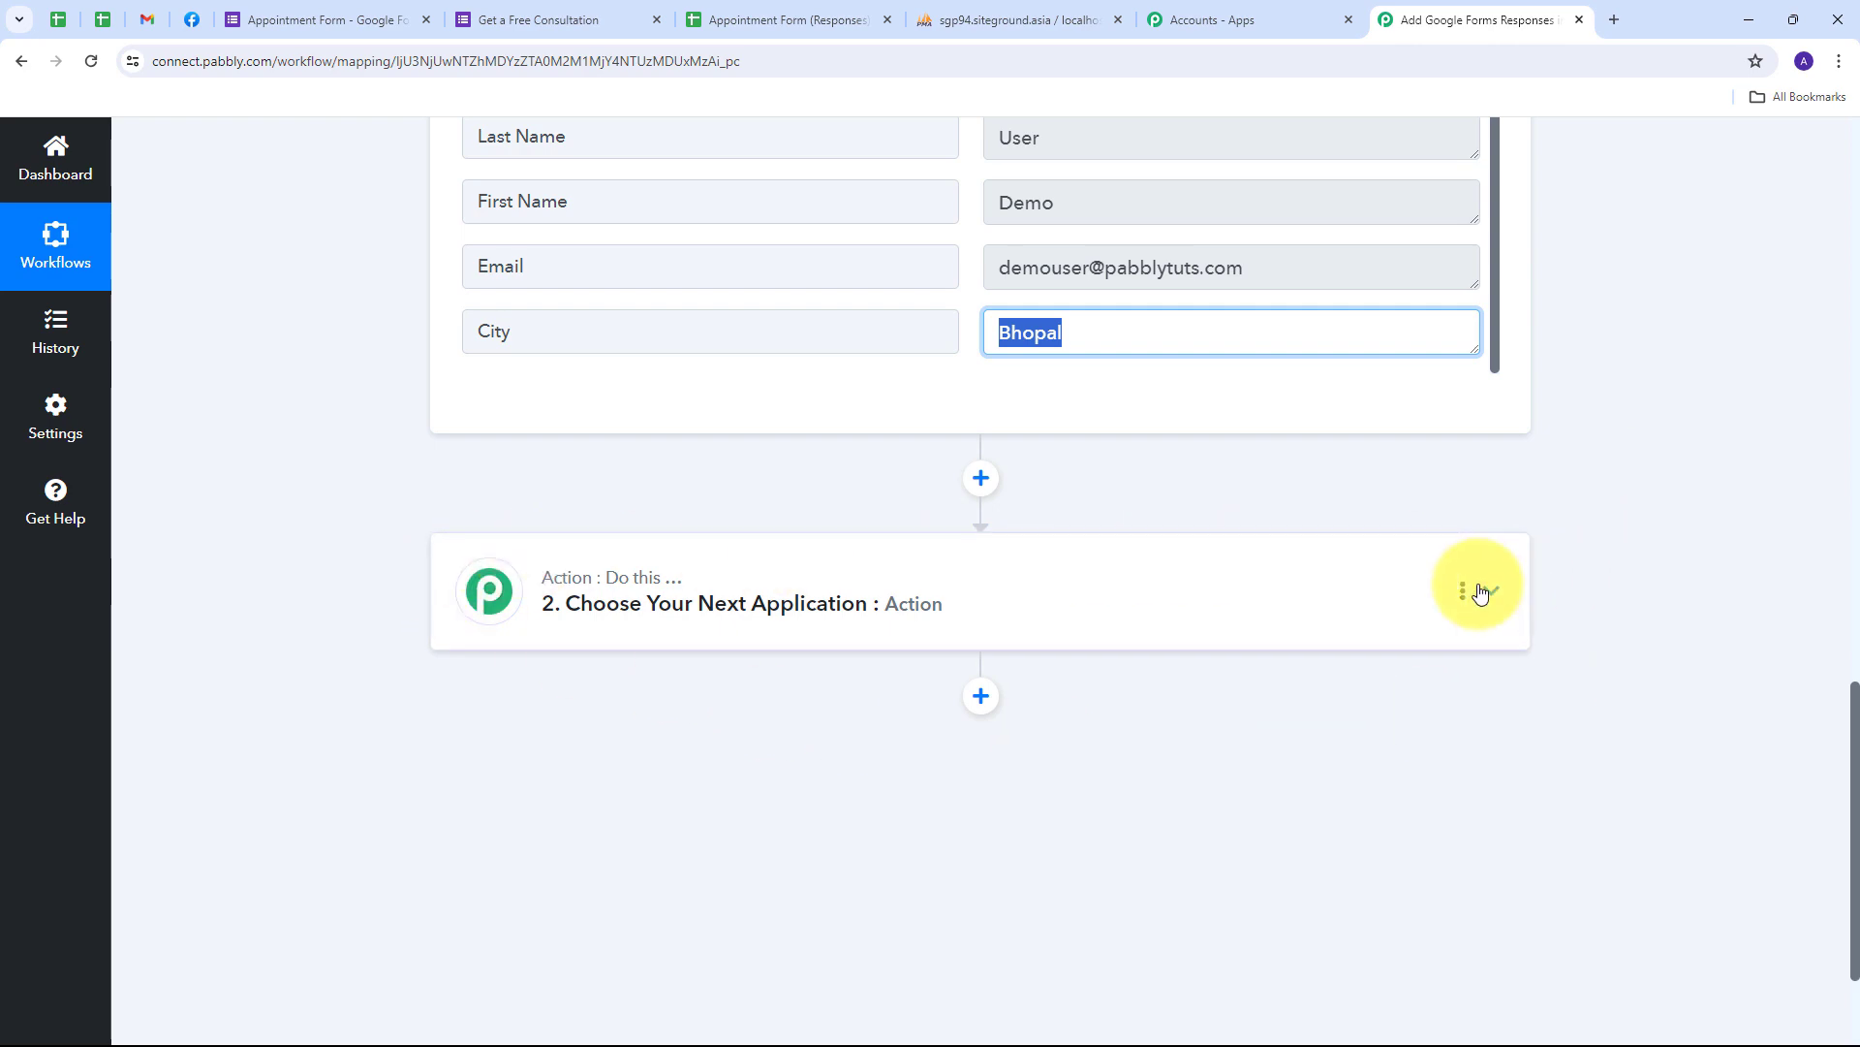
- Set the action app to MySQL with the Insert Row event and begin connecting an account
click(1479, 592)
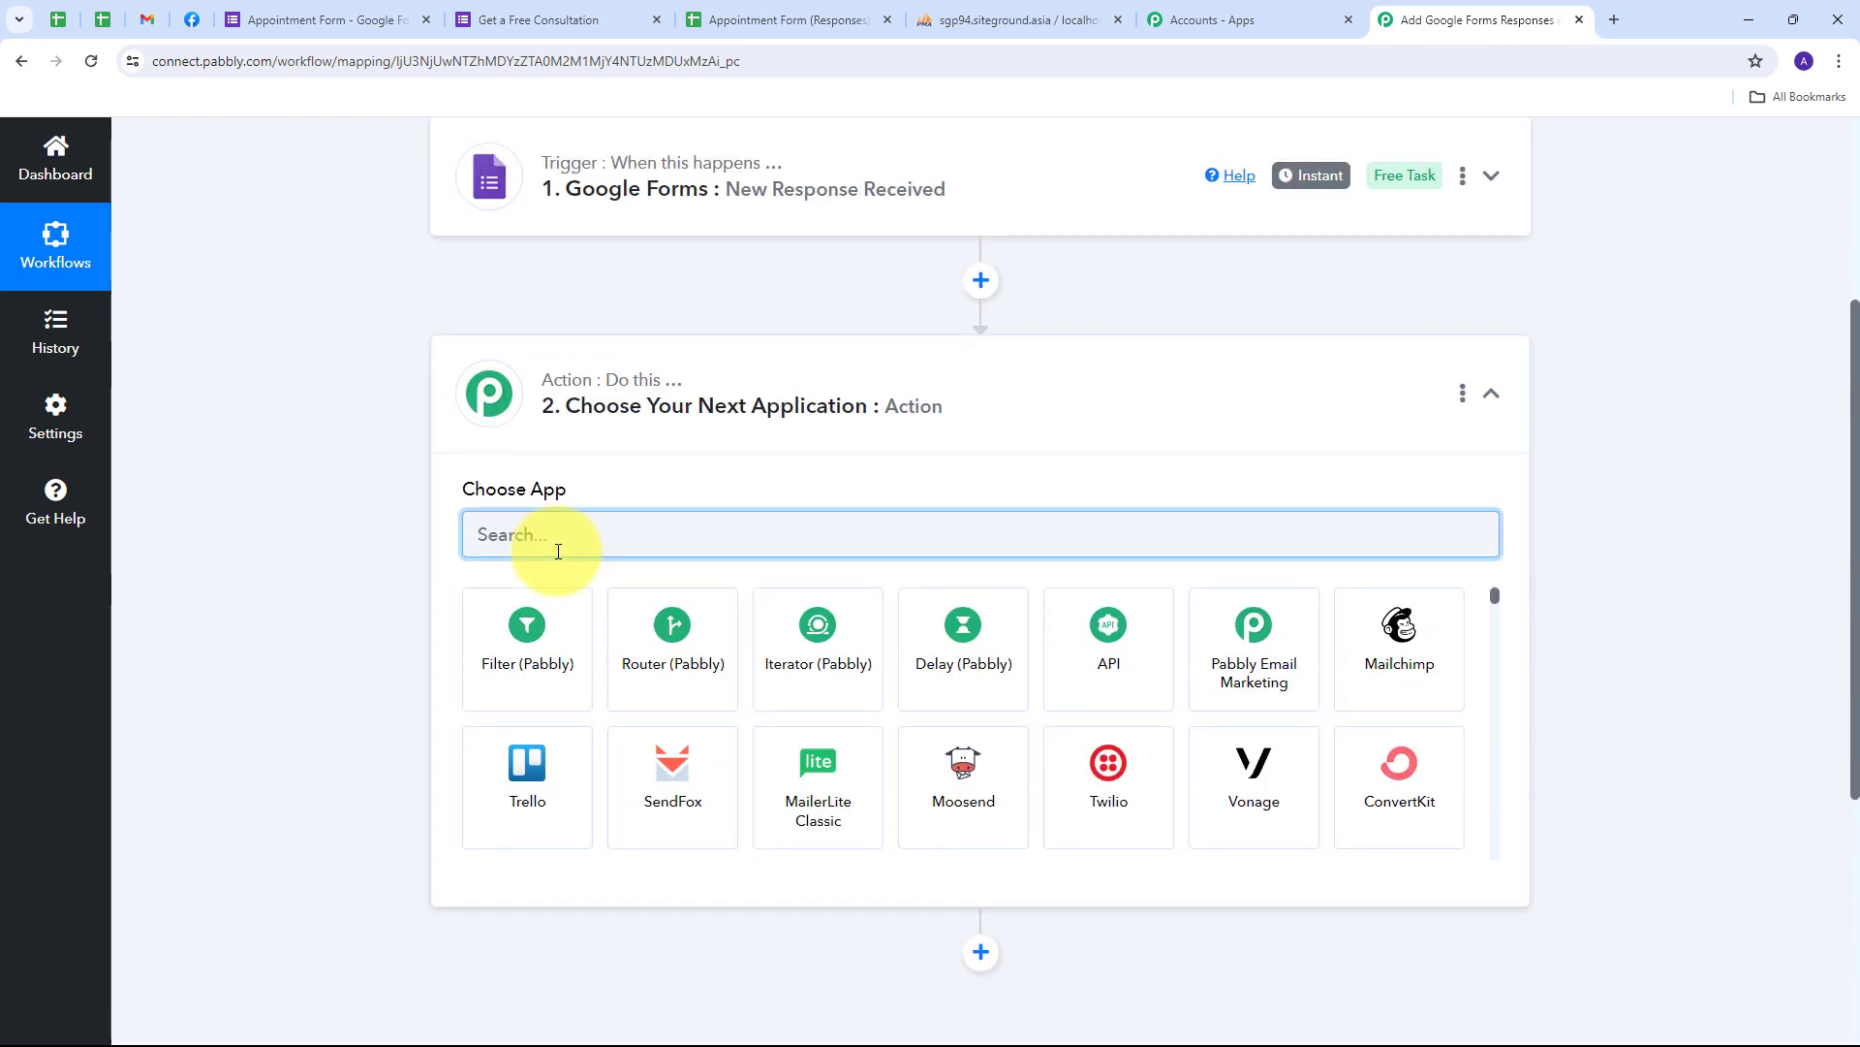
text(My)
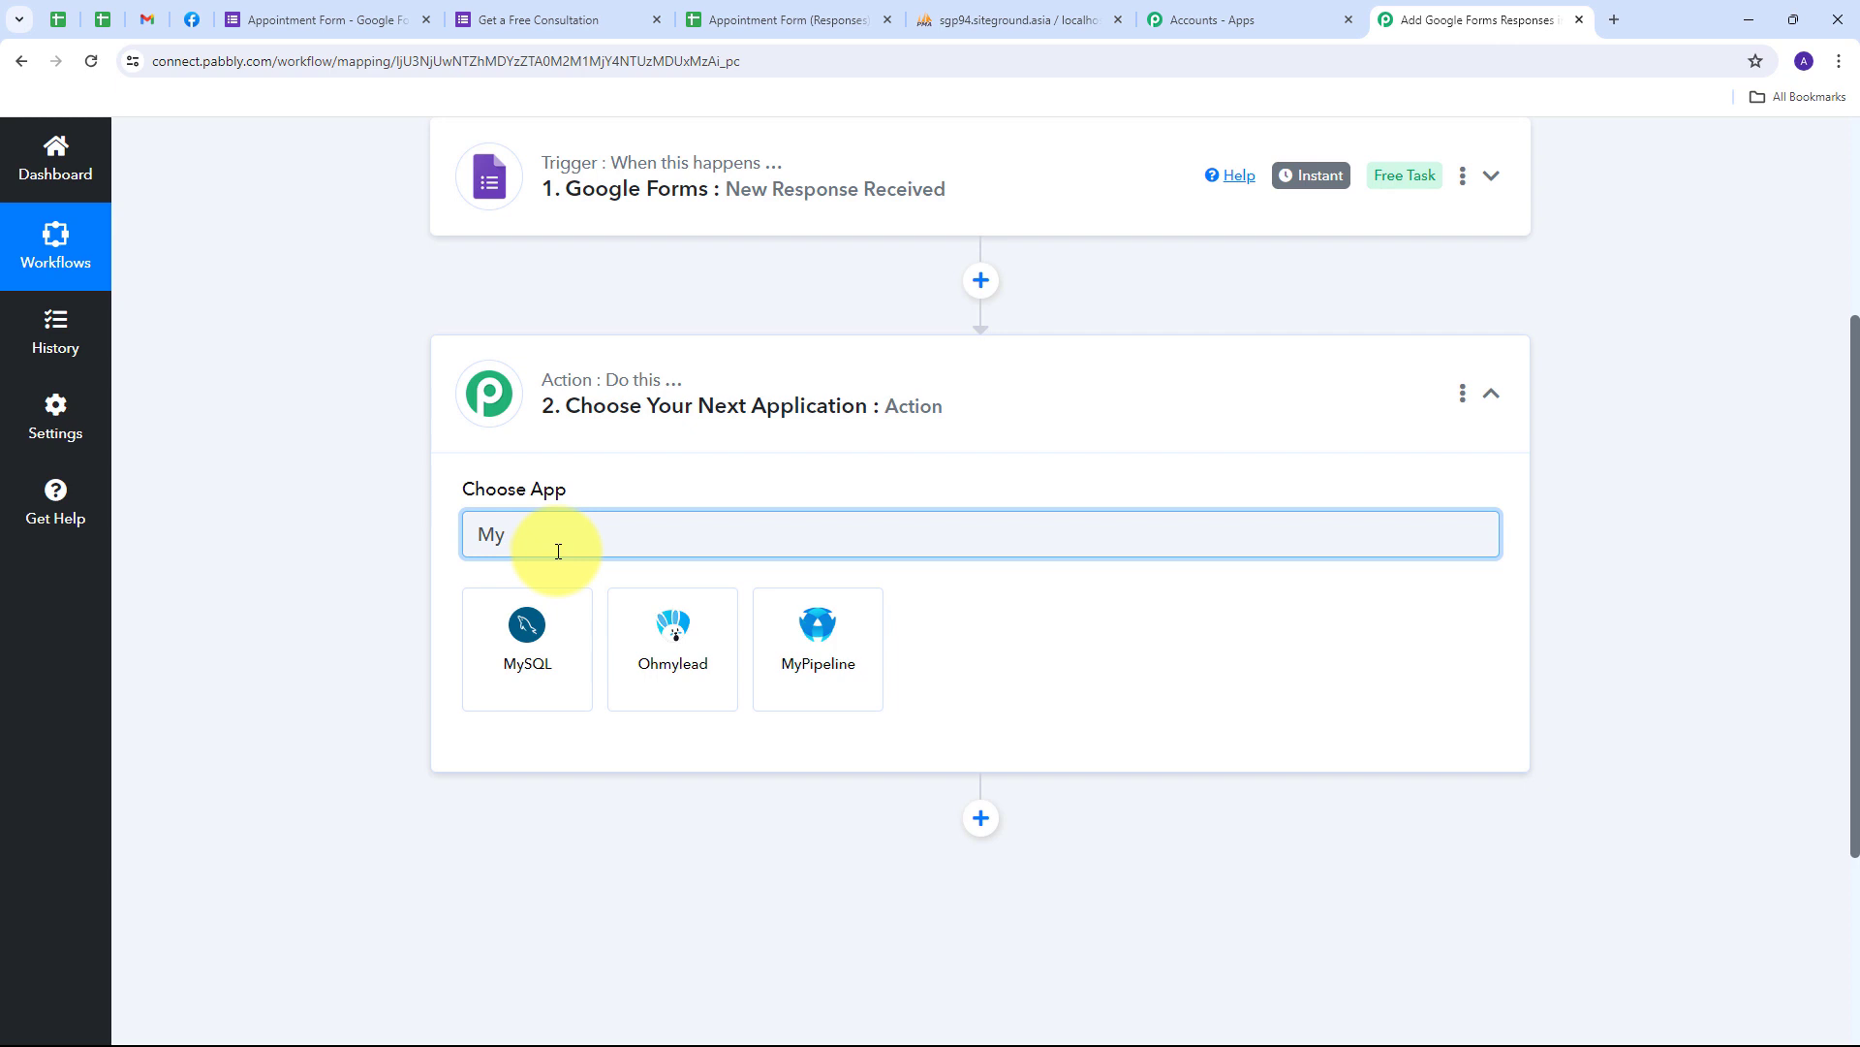
text(SQL)
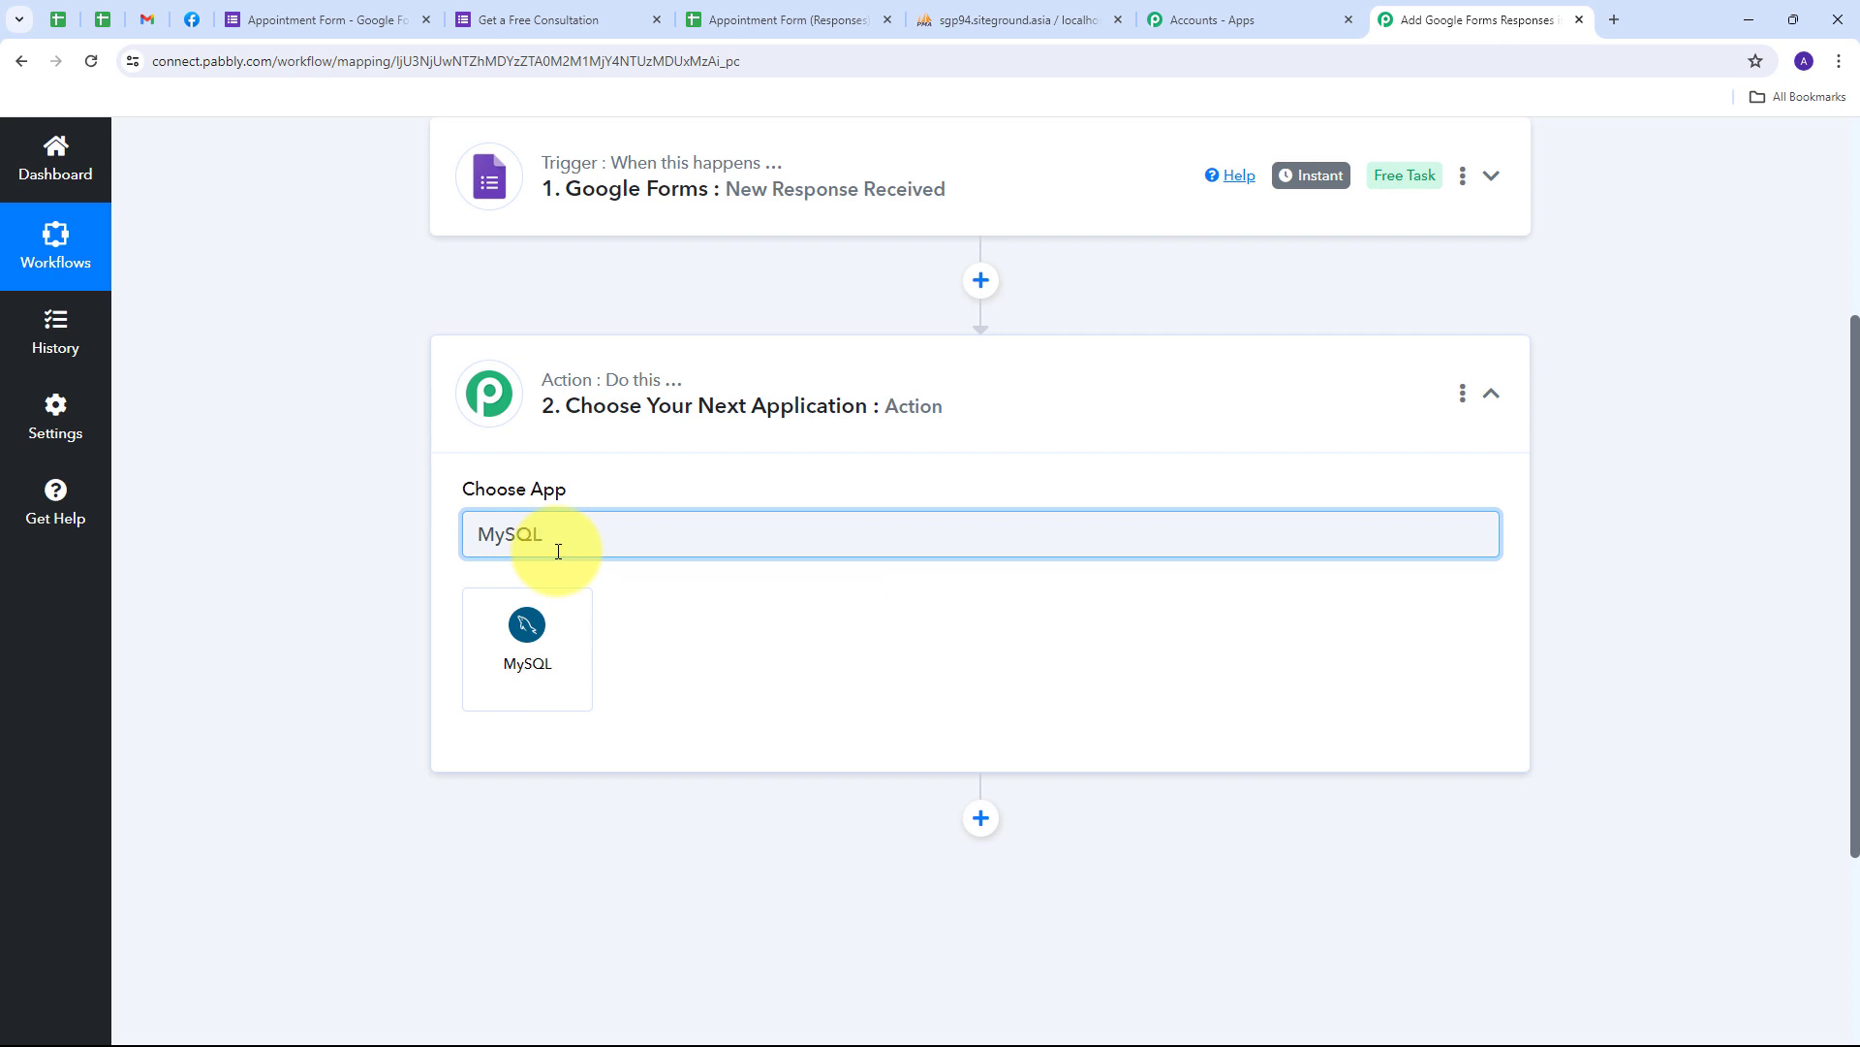
click(530, 622)
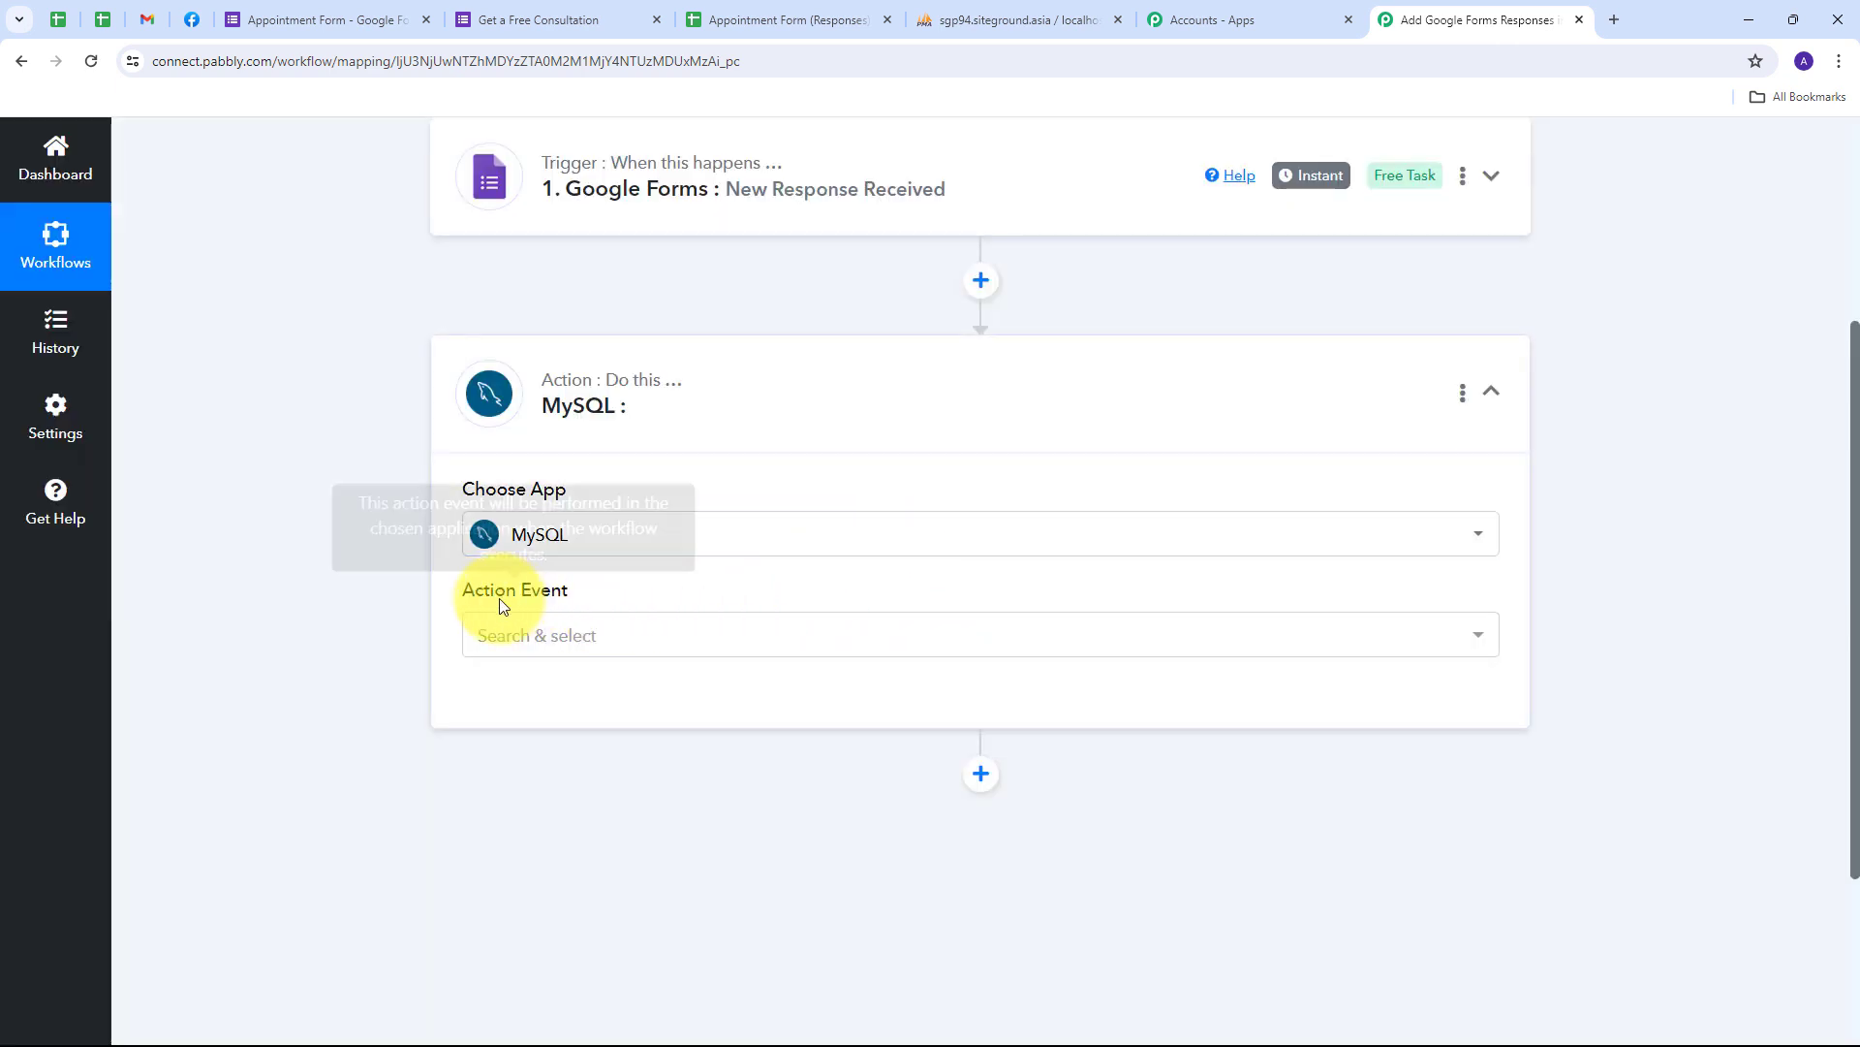
click(968, 634)
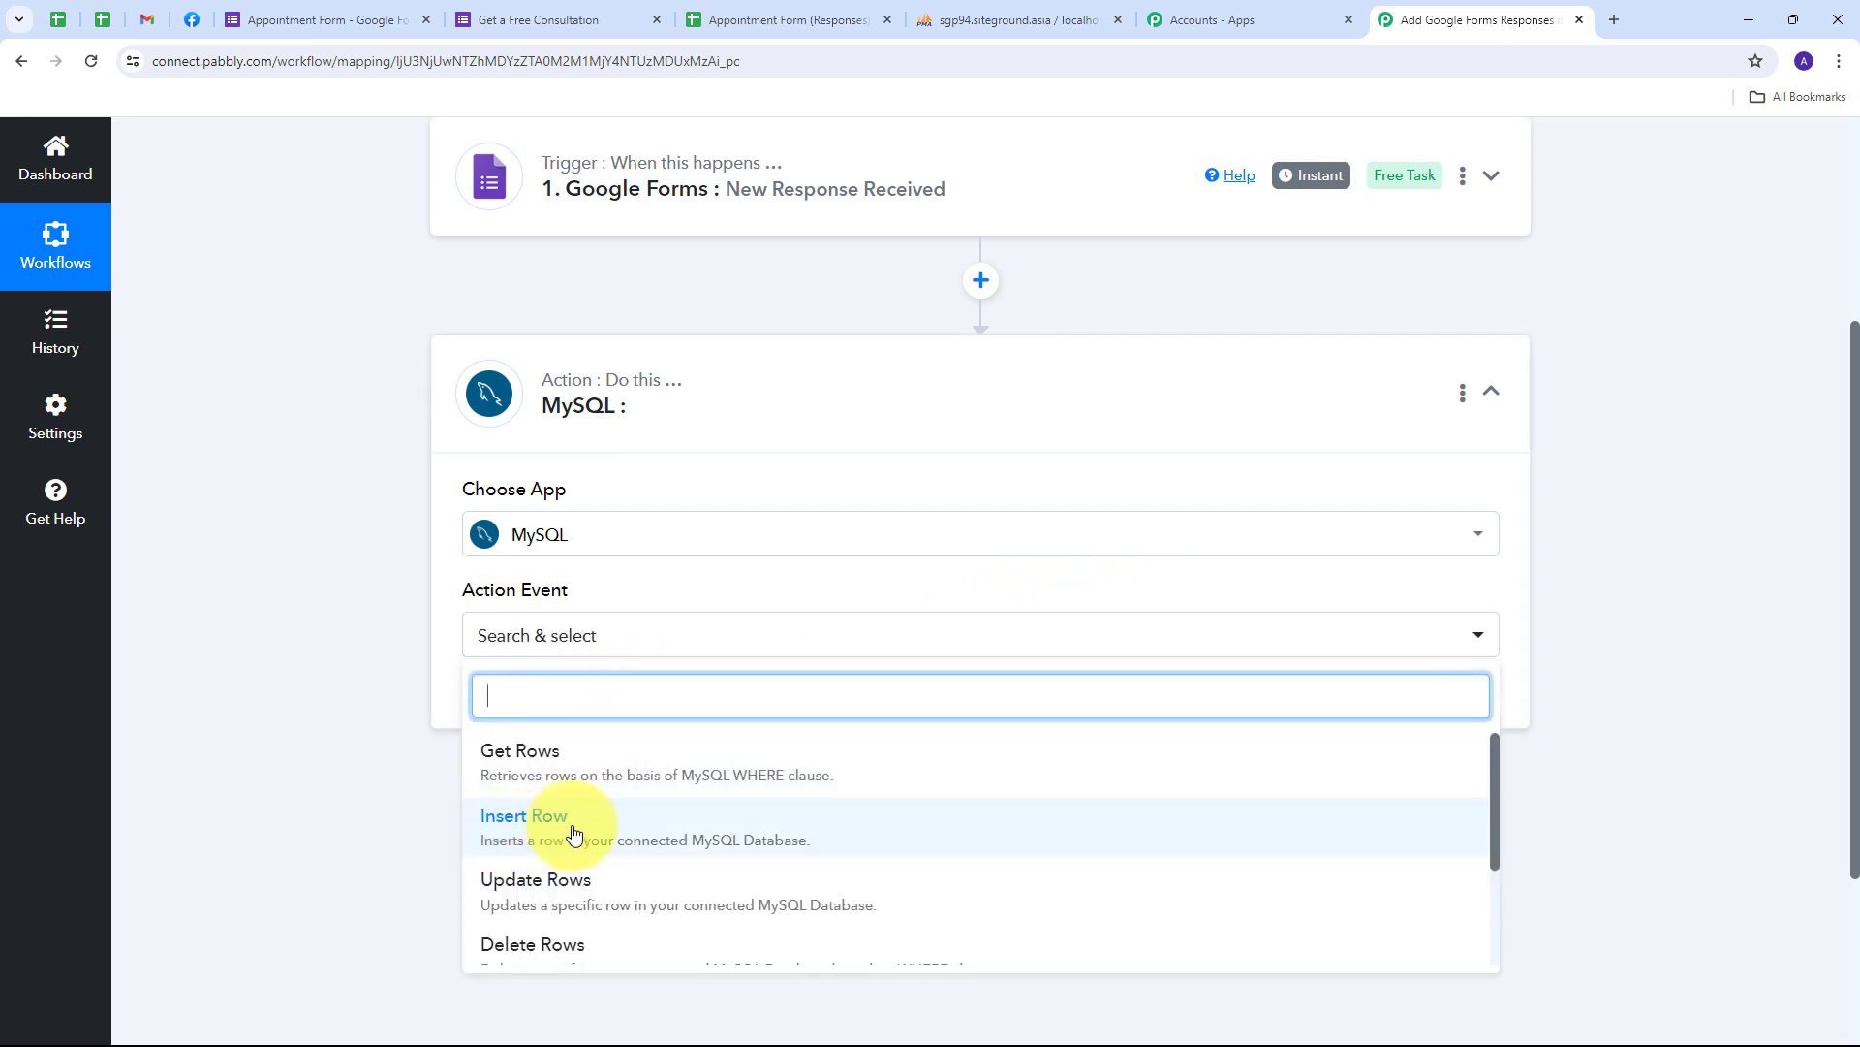
click(575, 833)
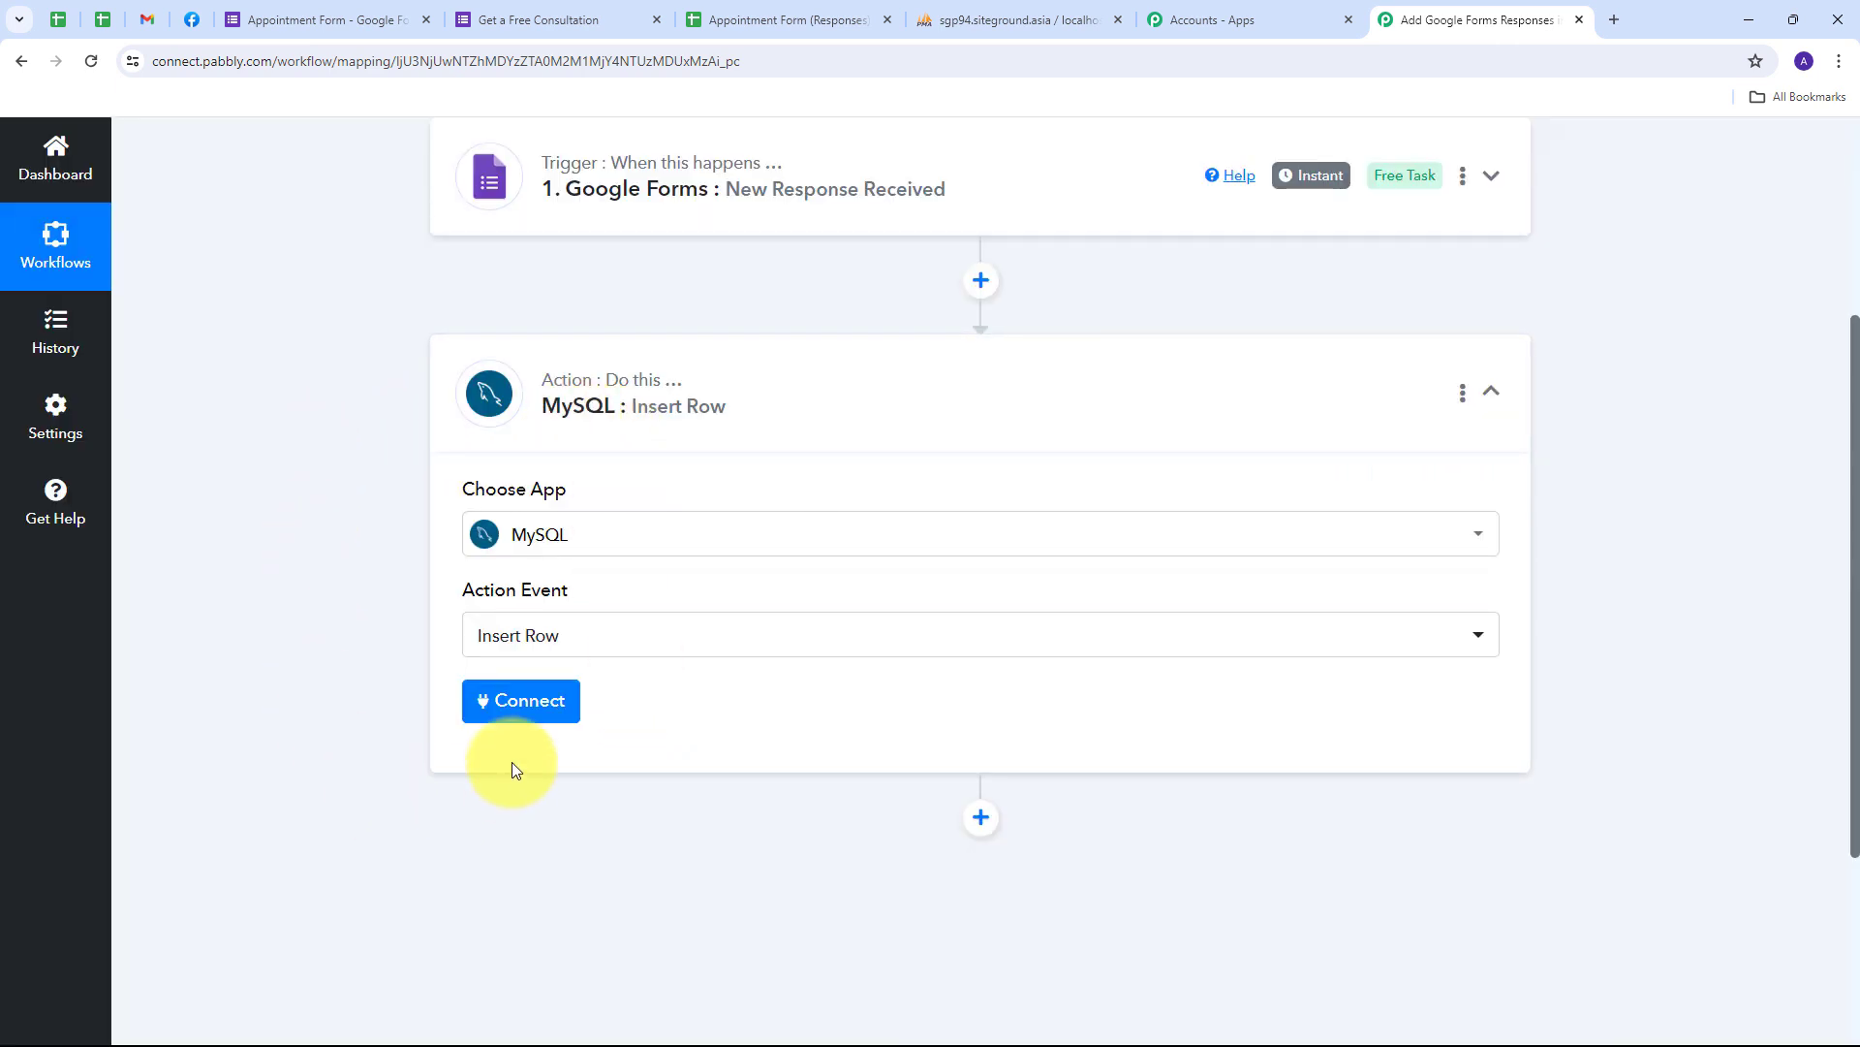
click(502, 708)
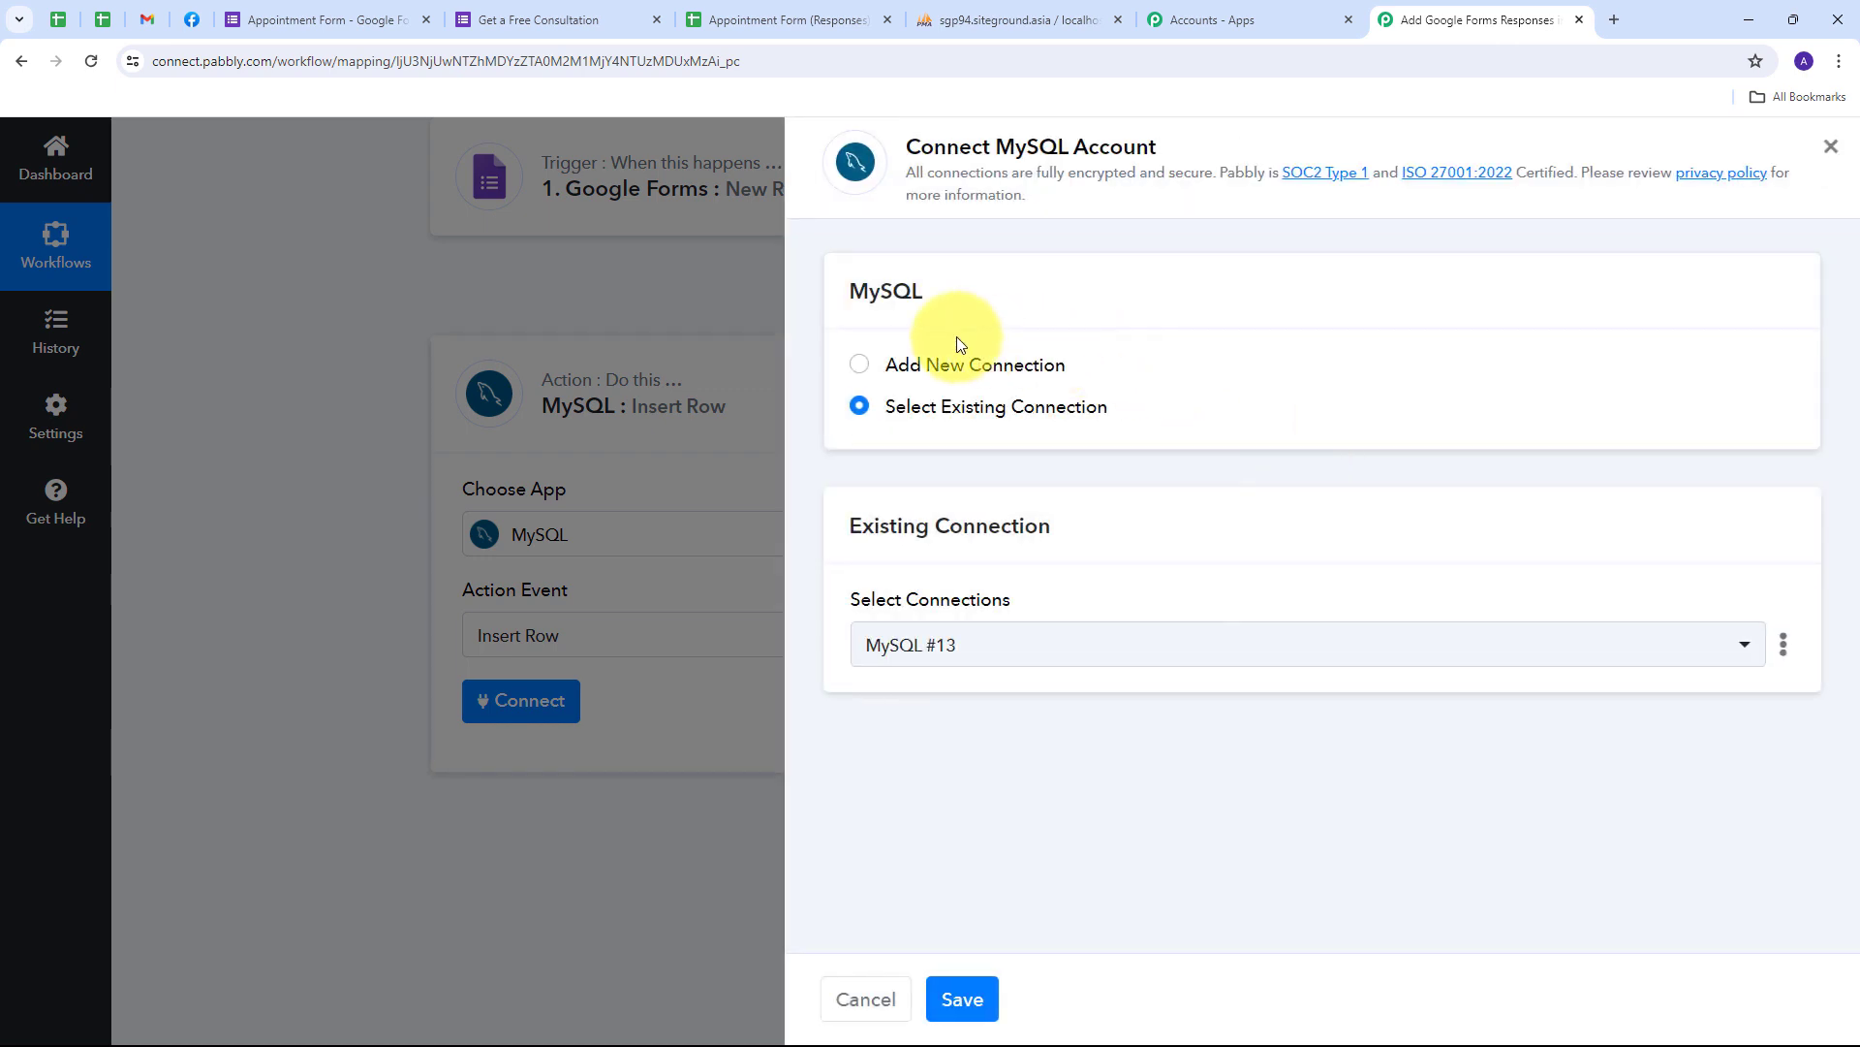
- Choose Add New Connection and review the empty MySQL #14 username, password, host, database and port fields
click(906, 364)
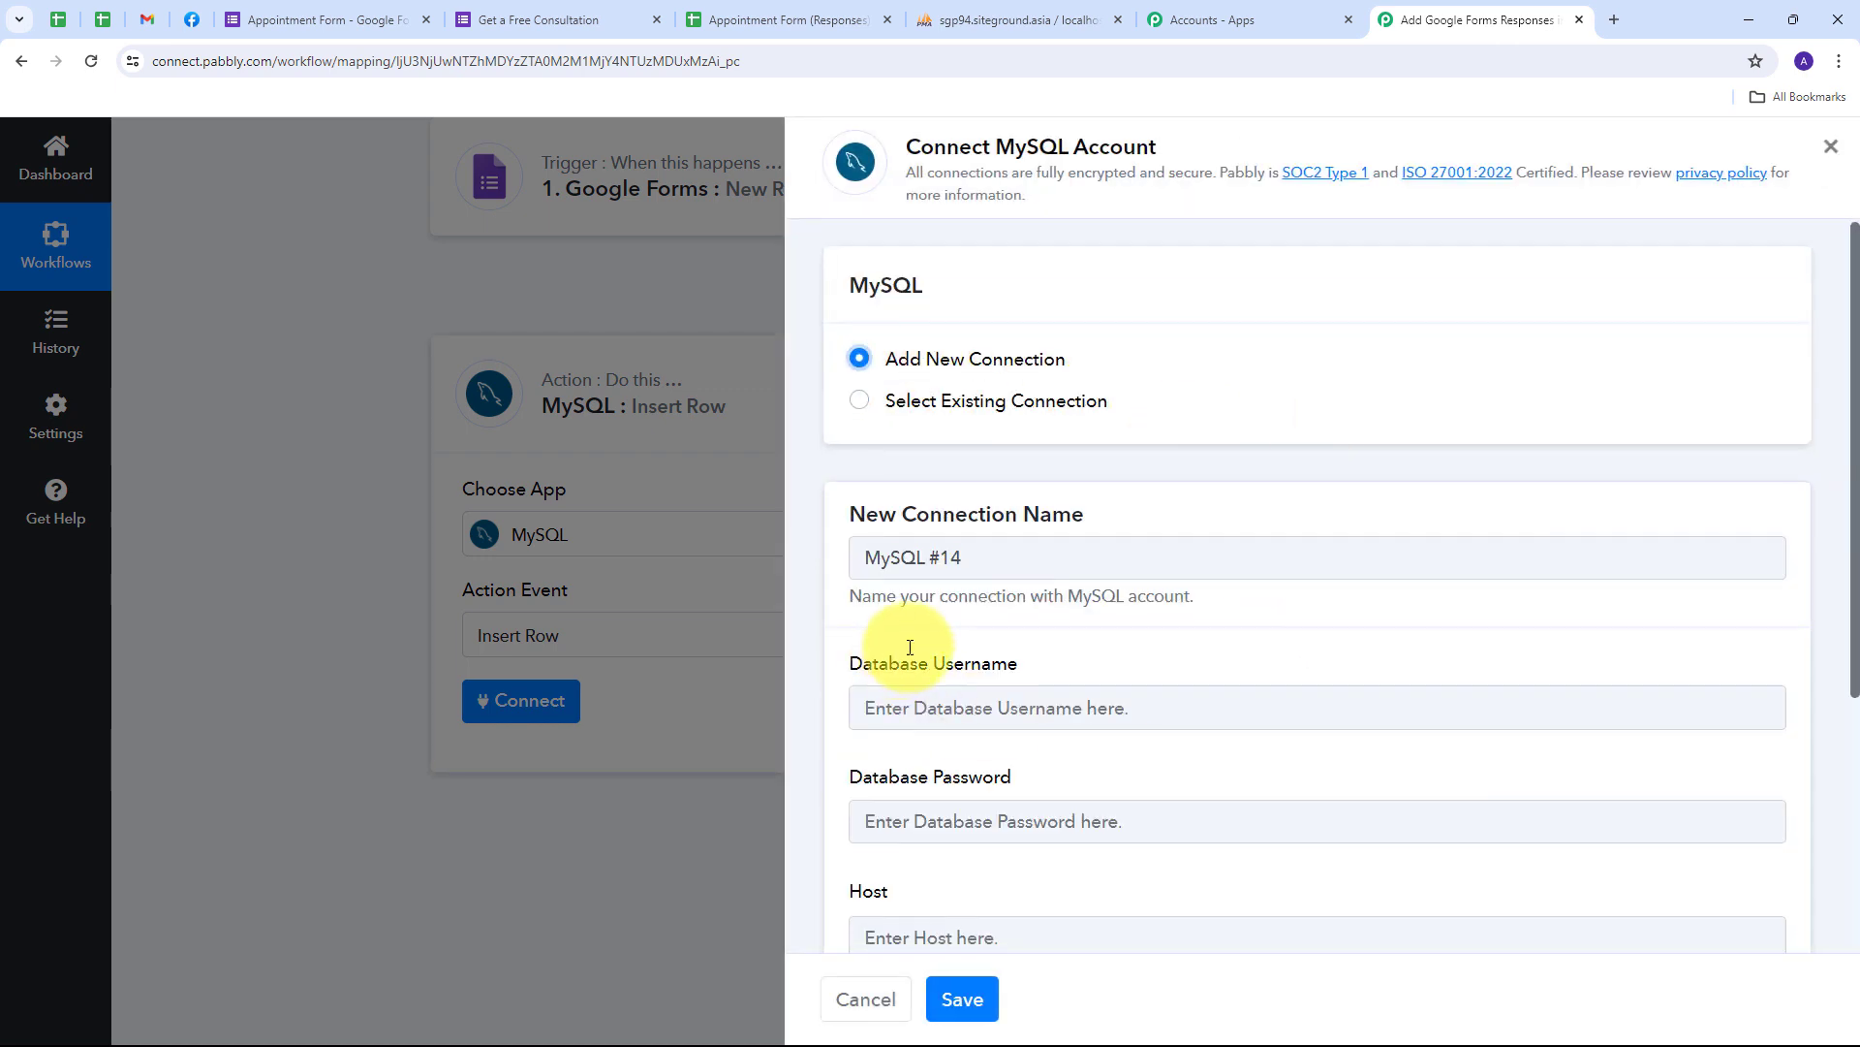
scroll(910, 647, down, 3)
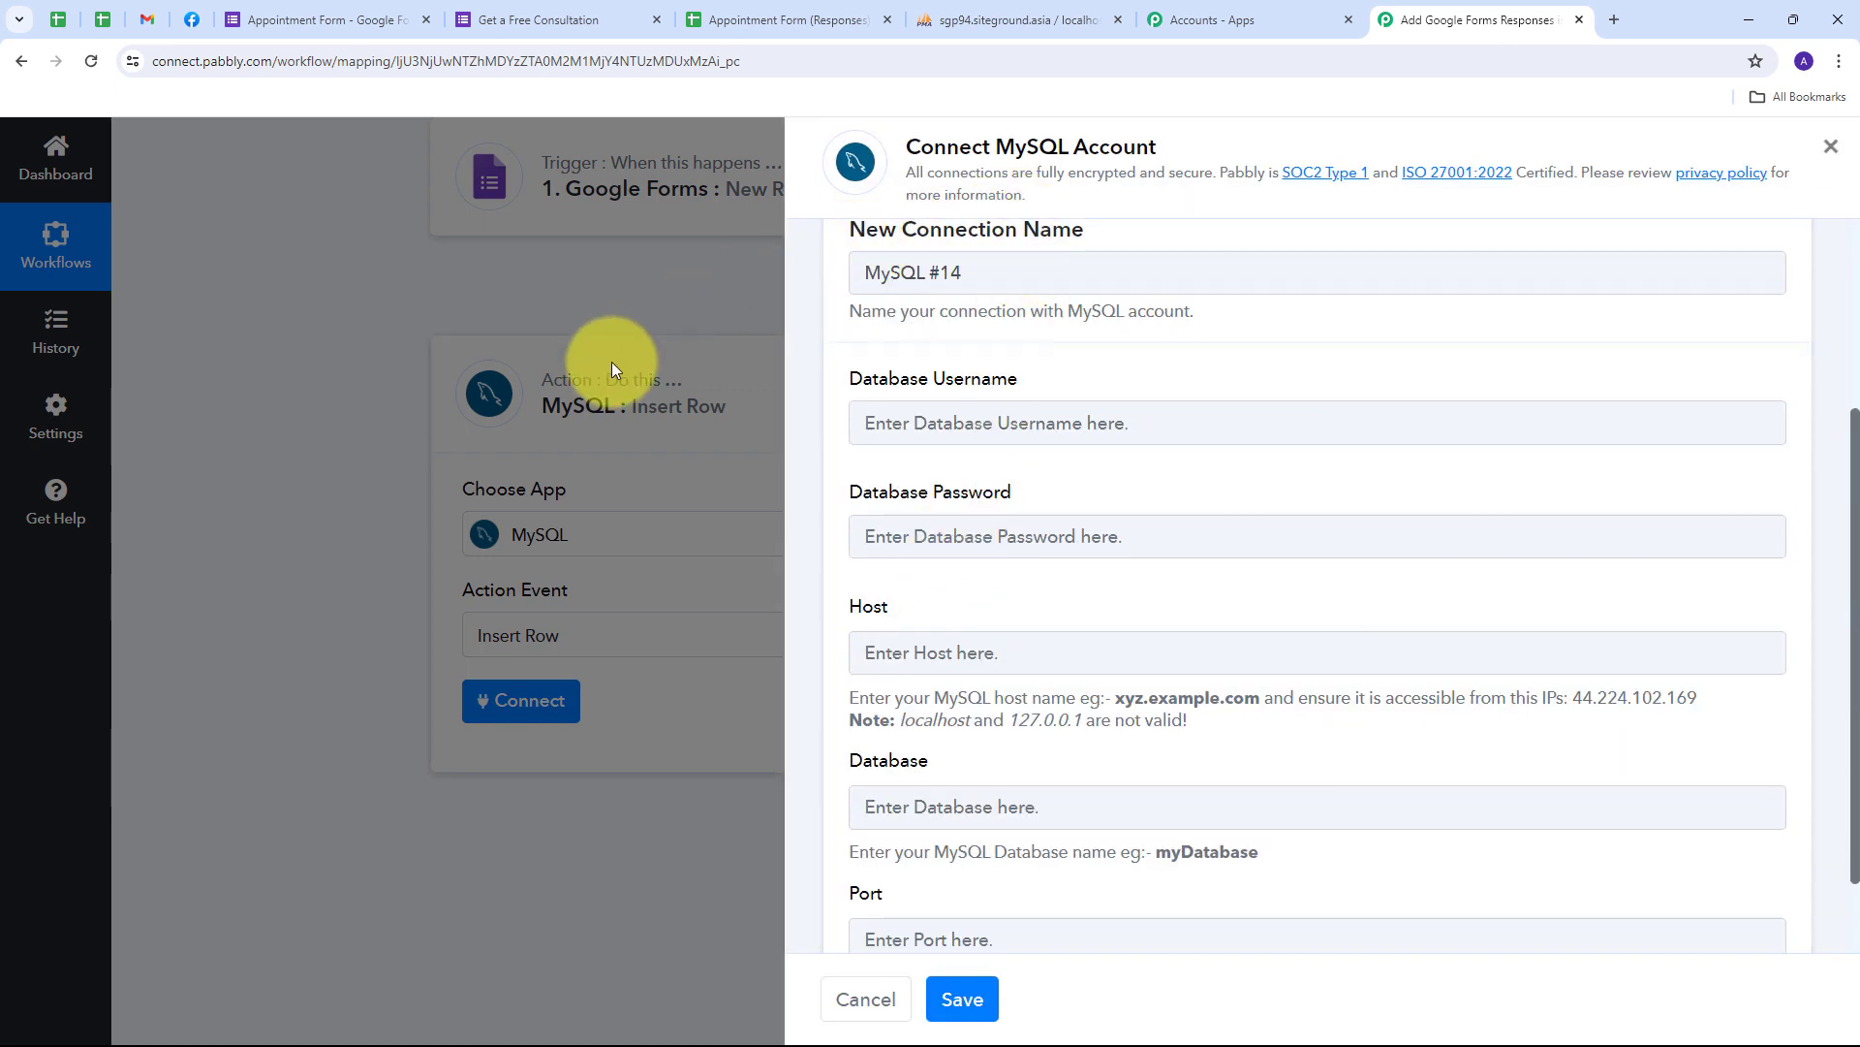
scroll(926, 642, down, 1)
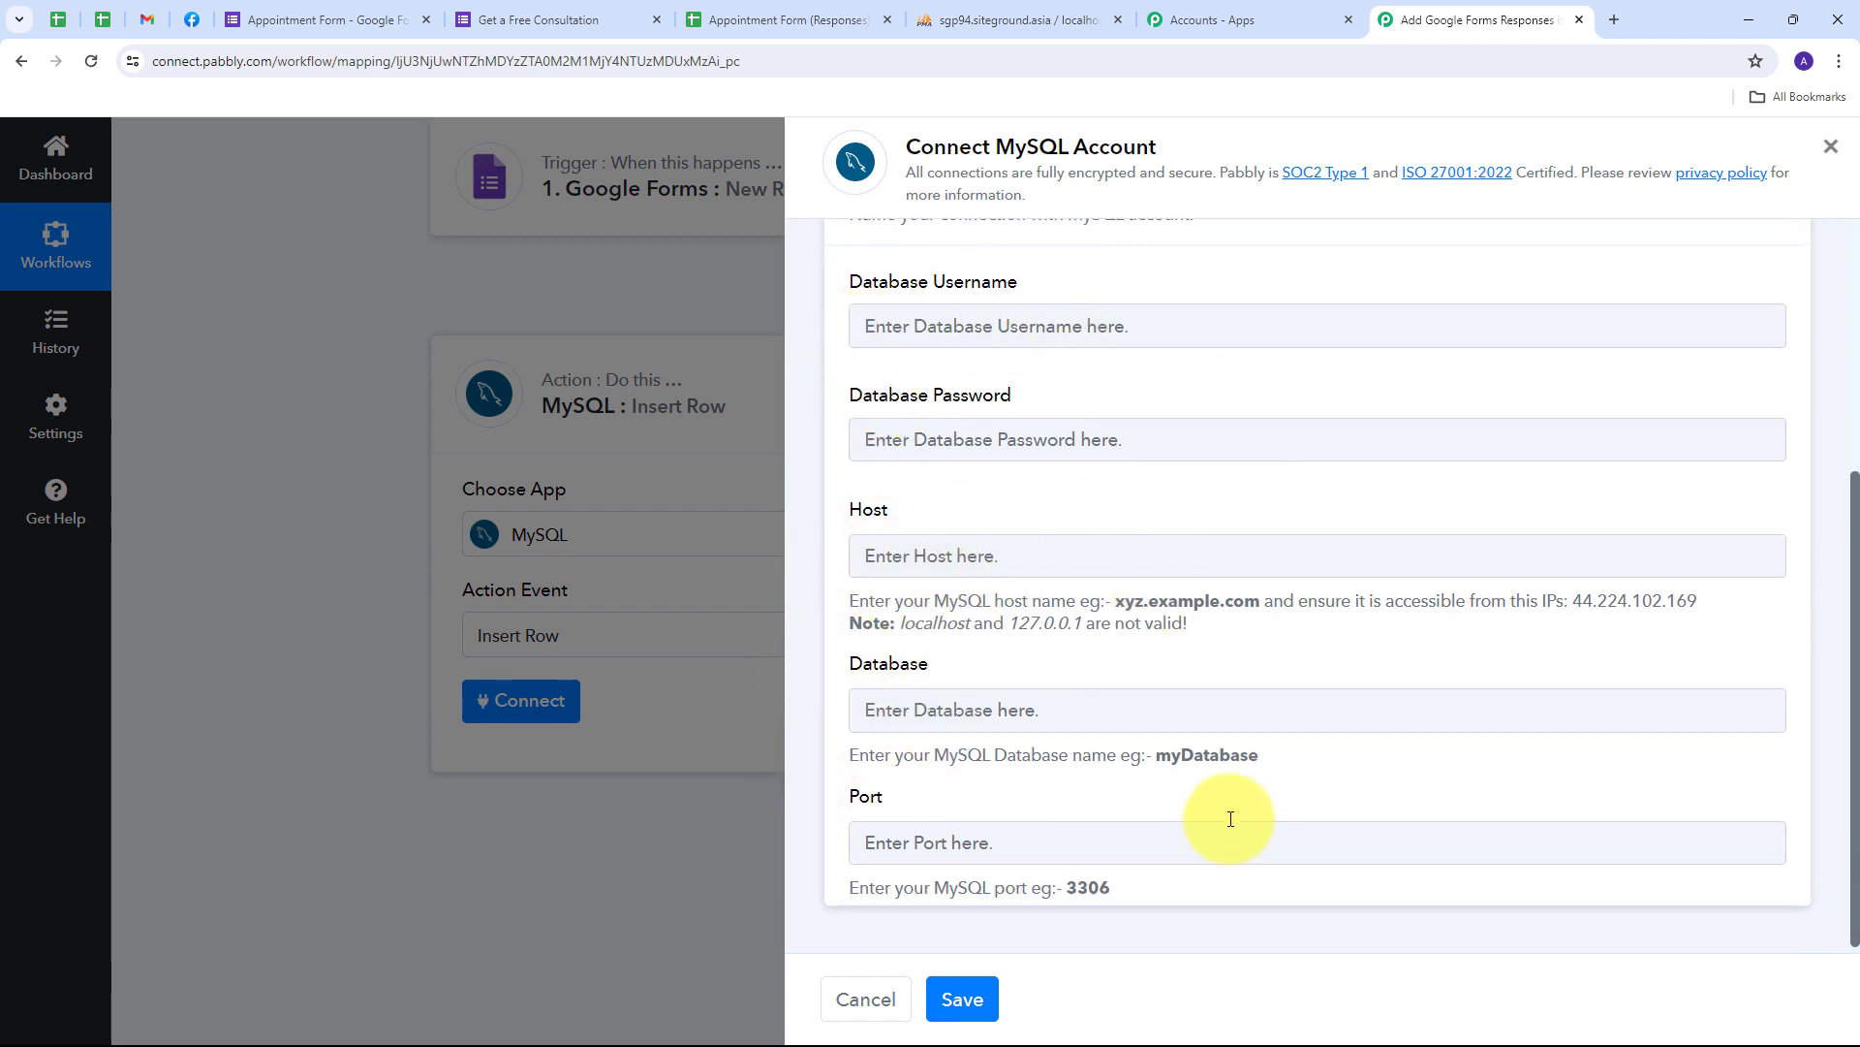
scroll(1059, 652, up, 1)
scroll(969, 533, down, 1)
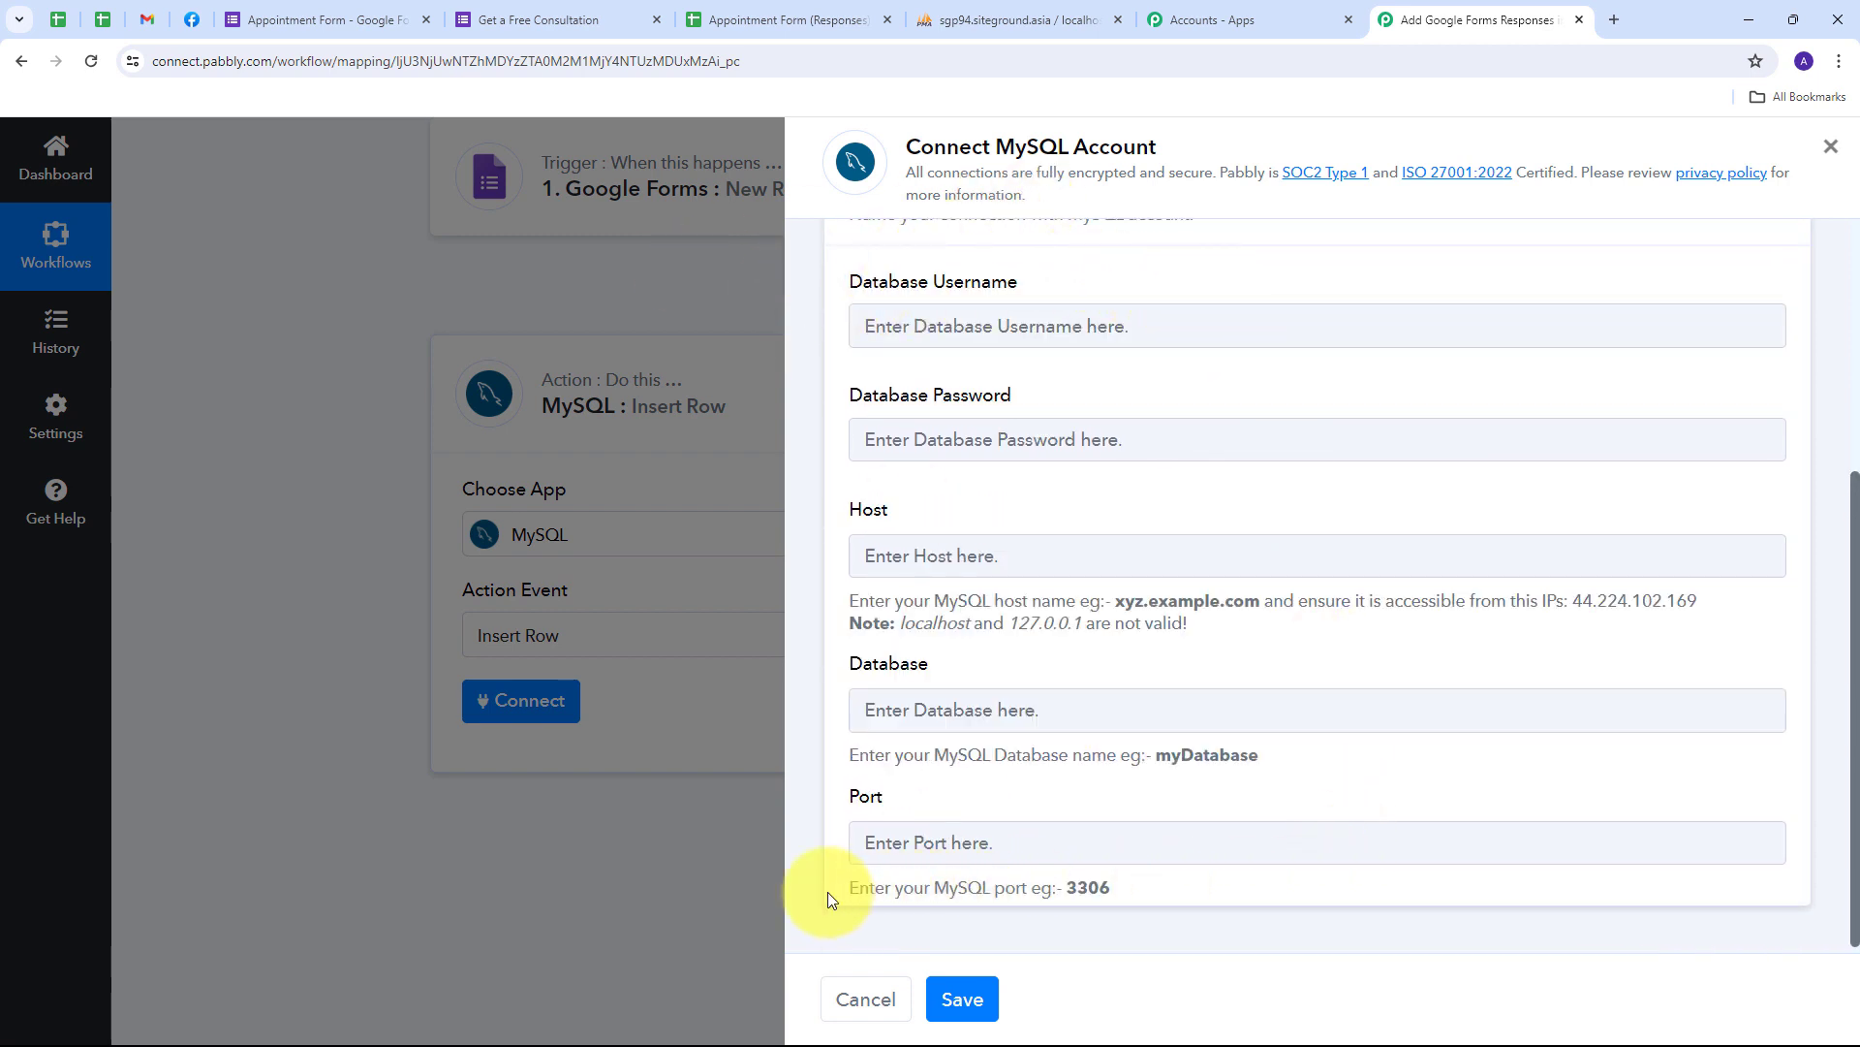
scroll(833, 776, up, 4)
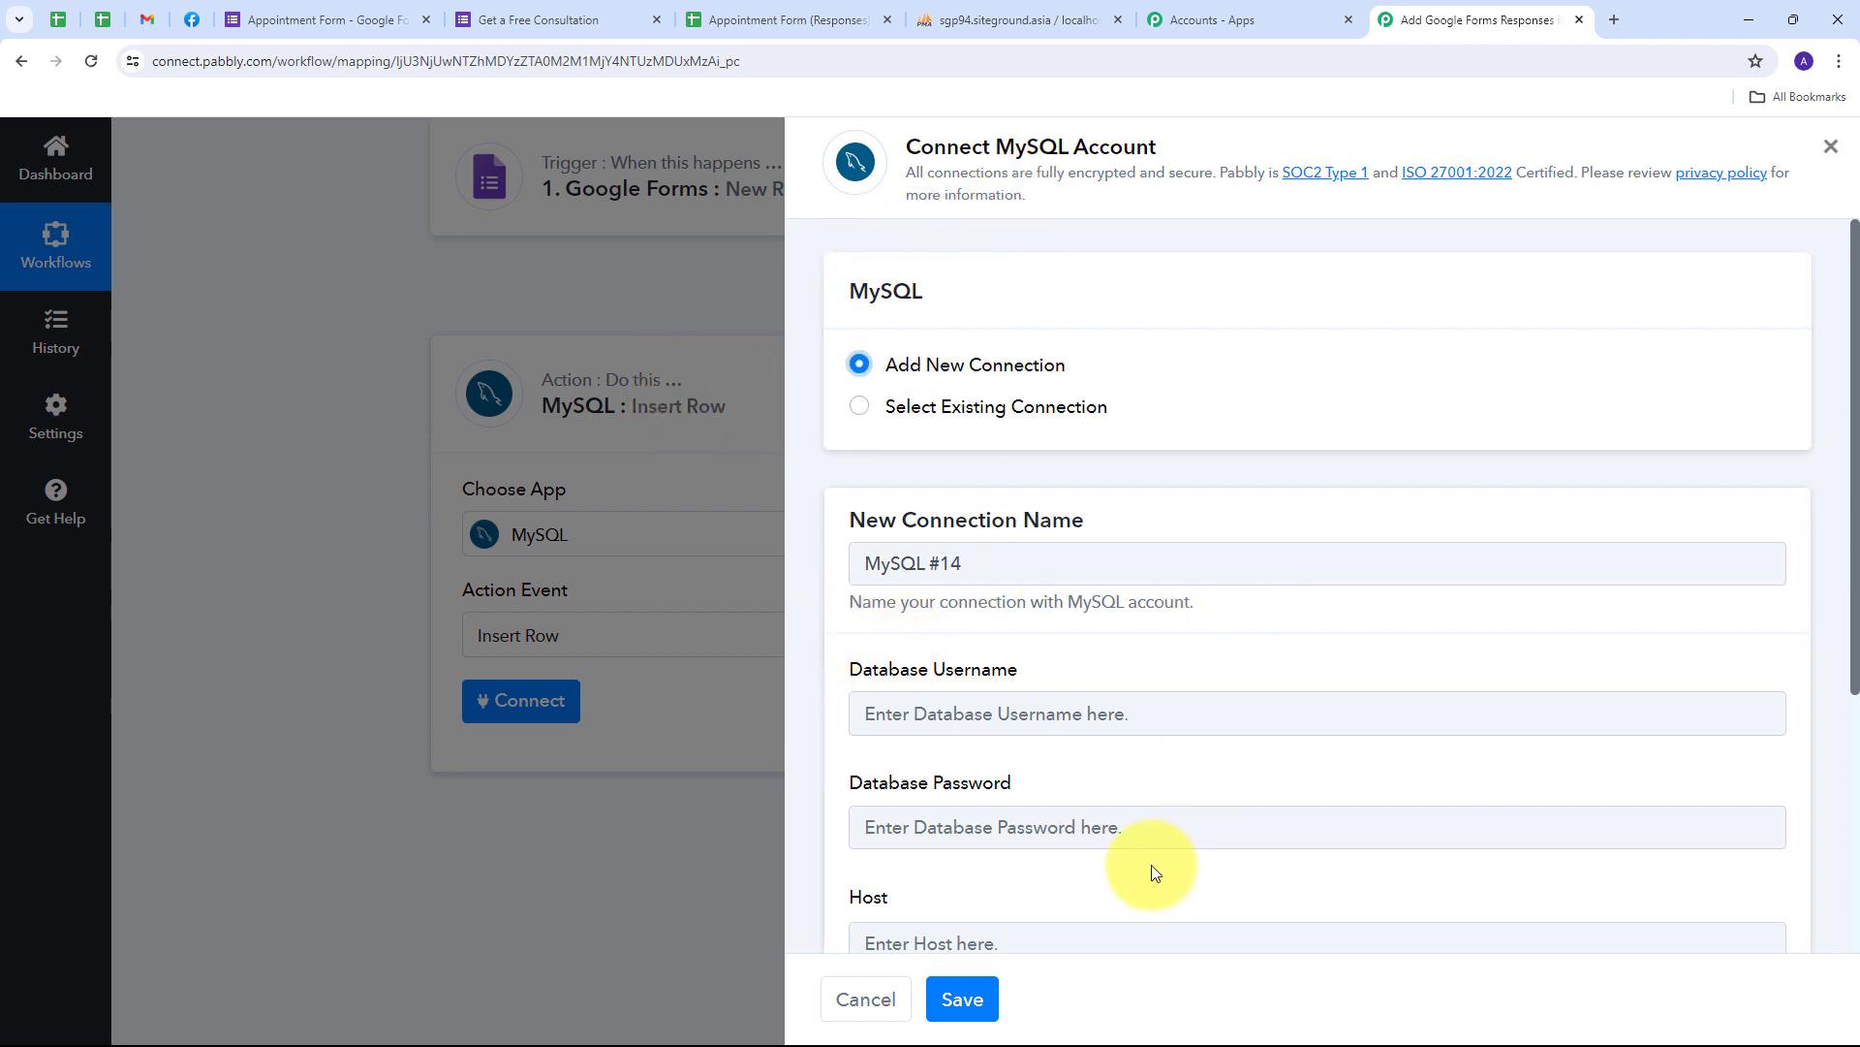
- Save the step with the existing MySQL #13 connection, then view the empty Appointment_details table in phpMyAdmin
click(959, 411)
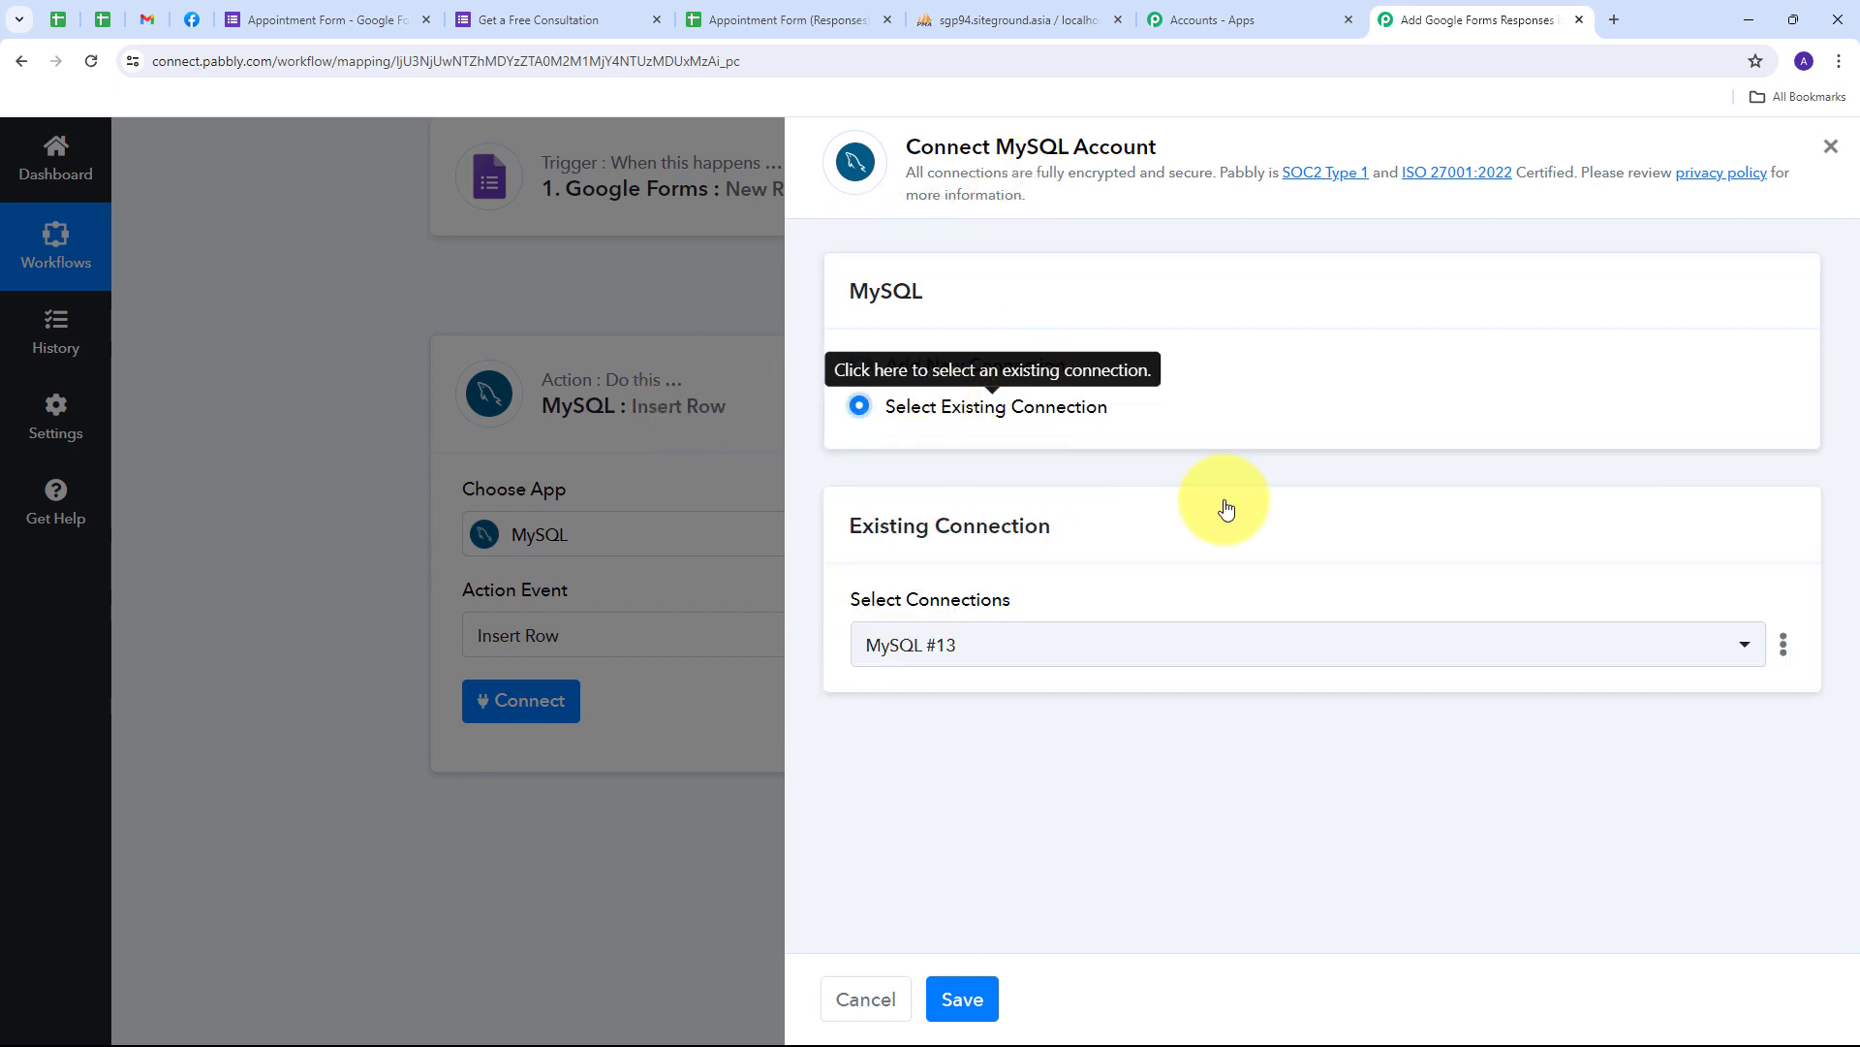
click(970, 999)
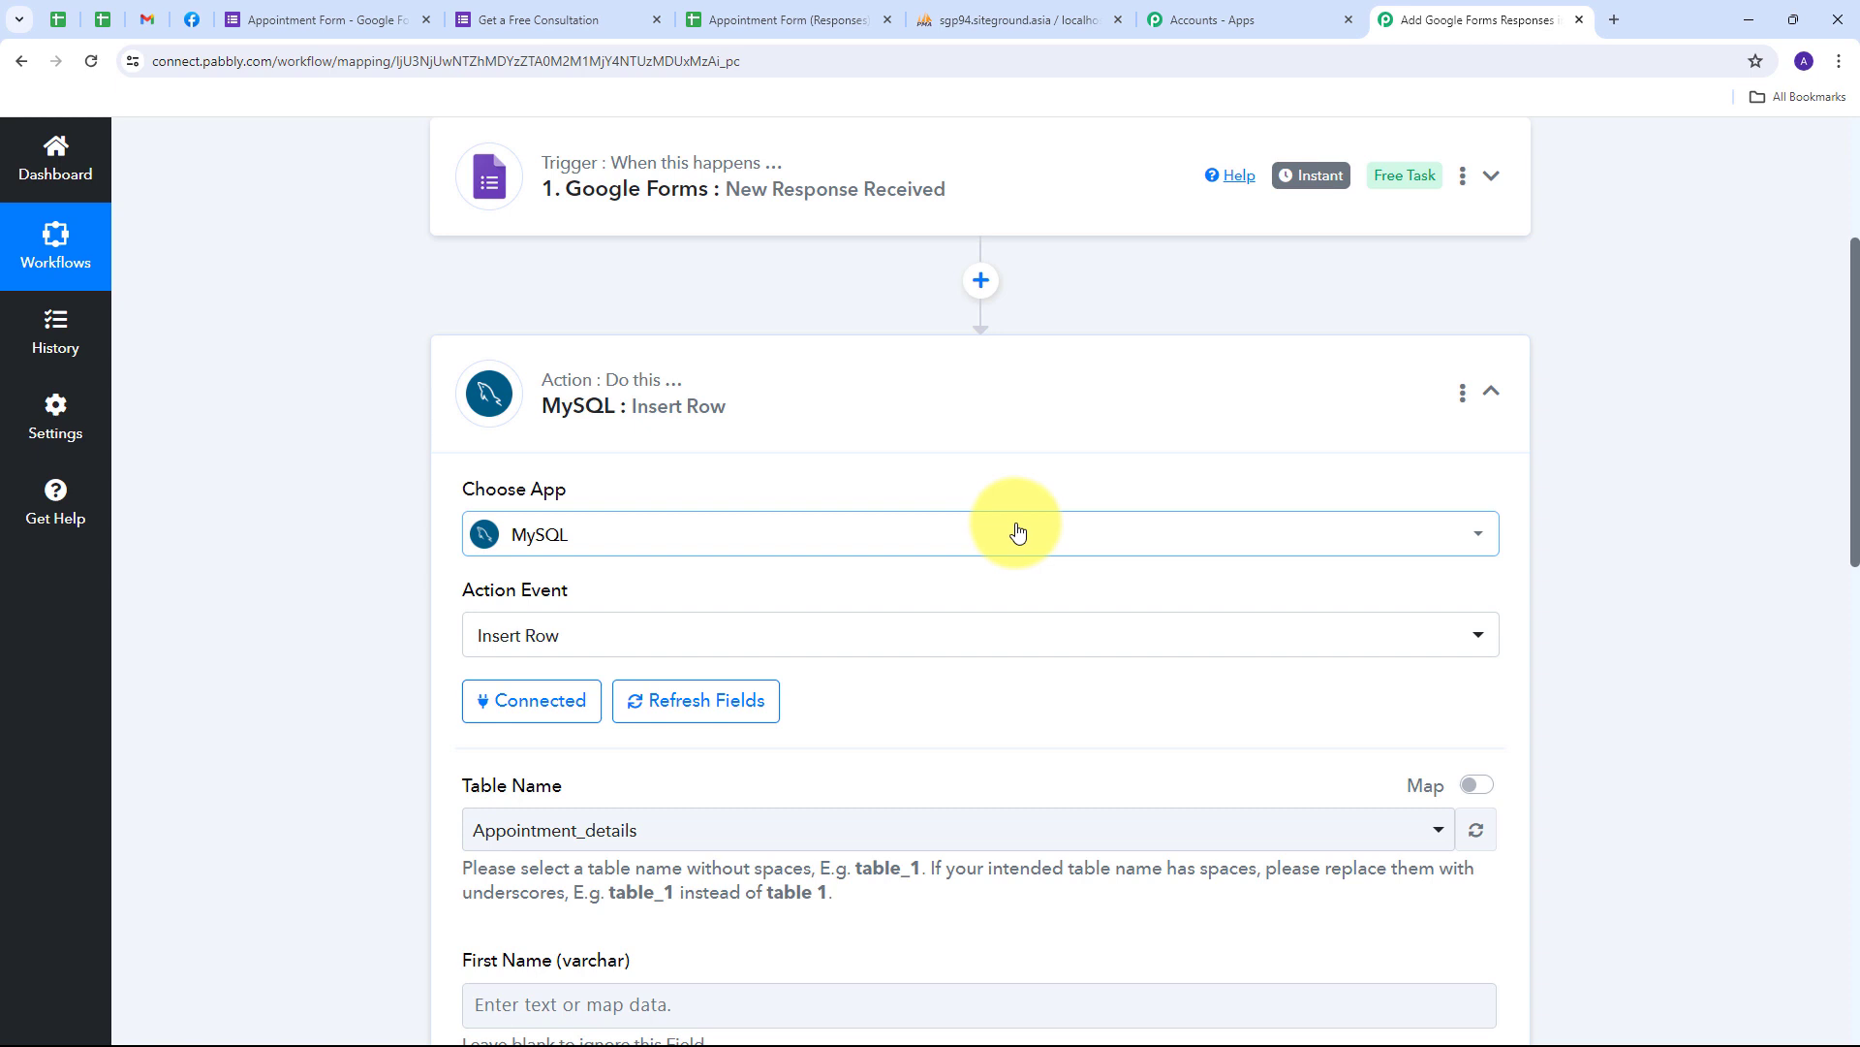
scroll(1017, 531, down, 4)
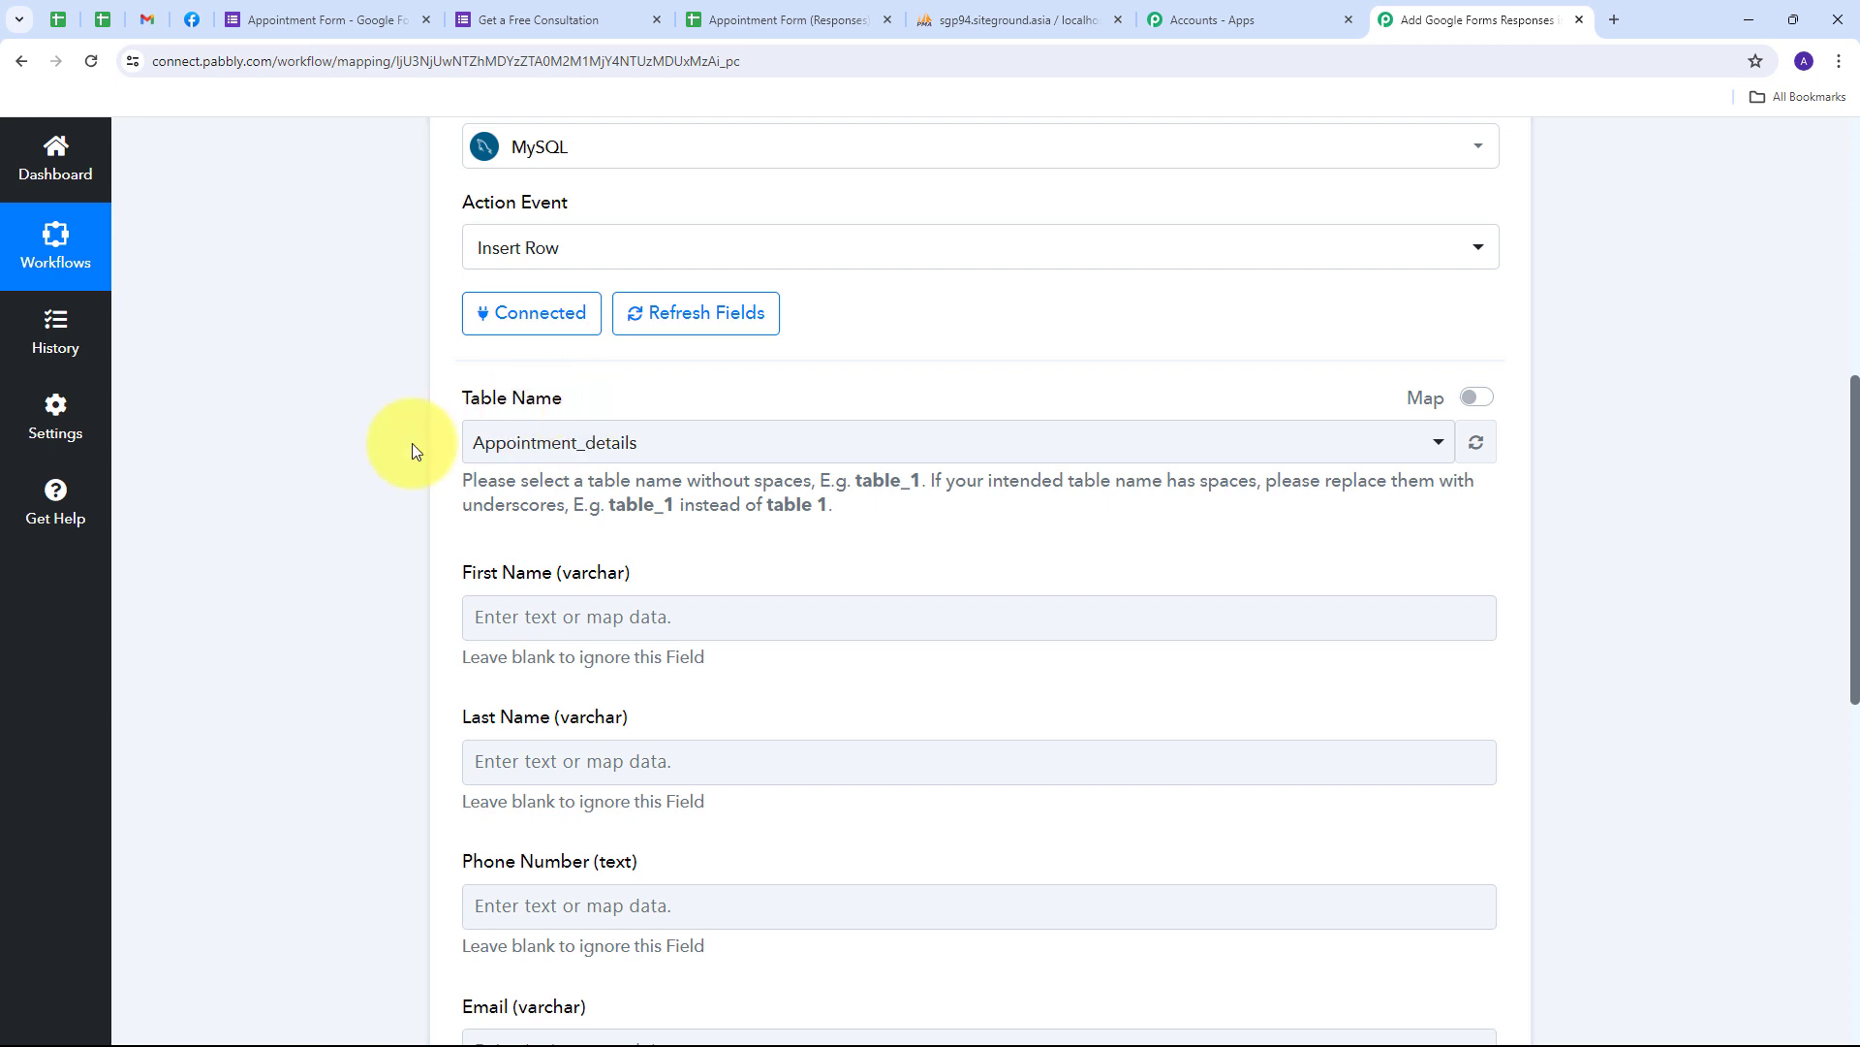
click(991, 19)
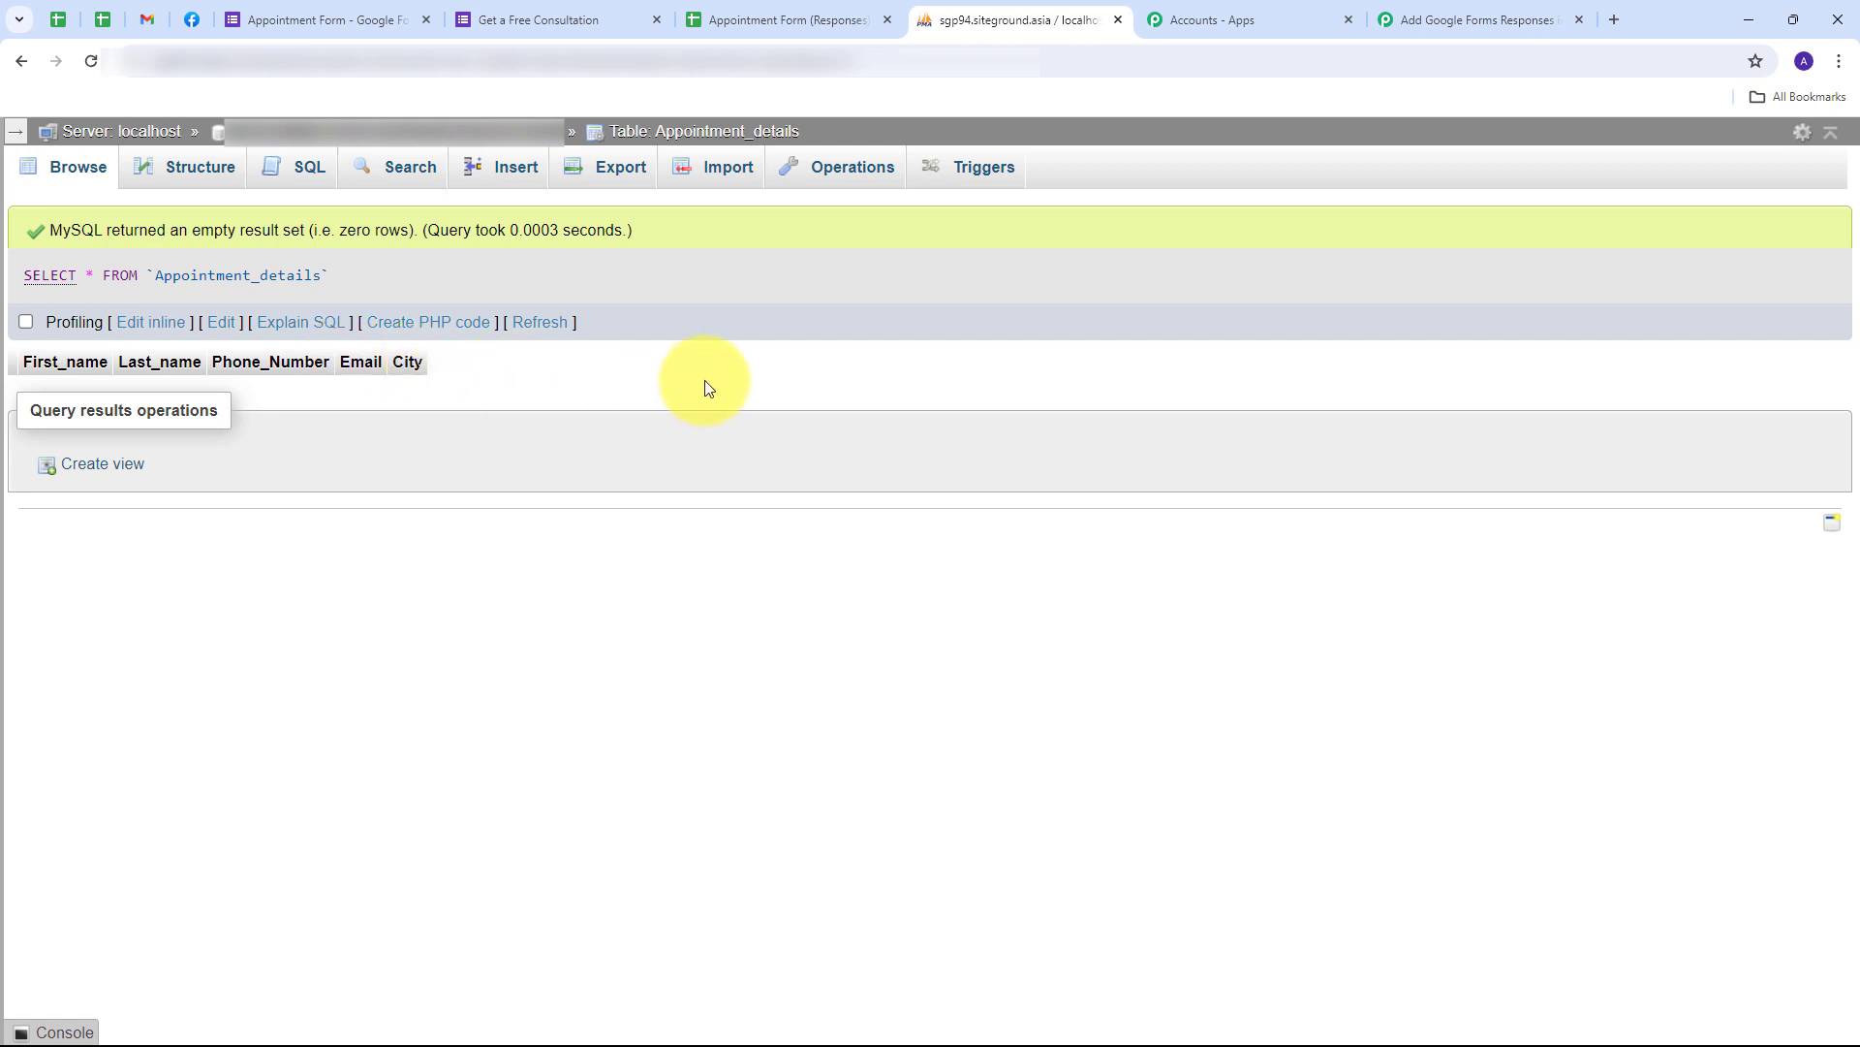
- Back in the workflow, pick Appointment_details as the Insert Row table to reveal its column fields
click(1507, 13)
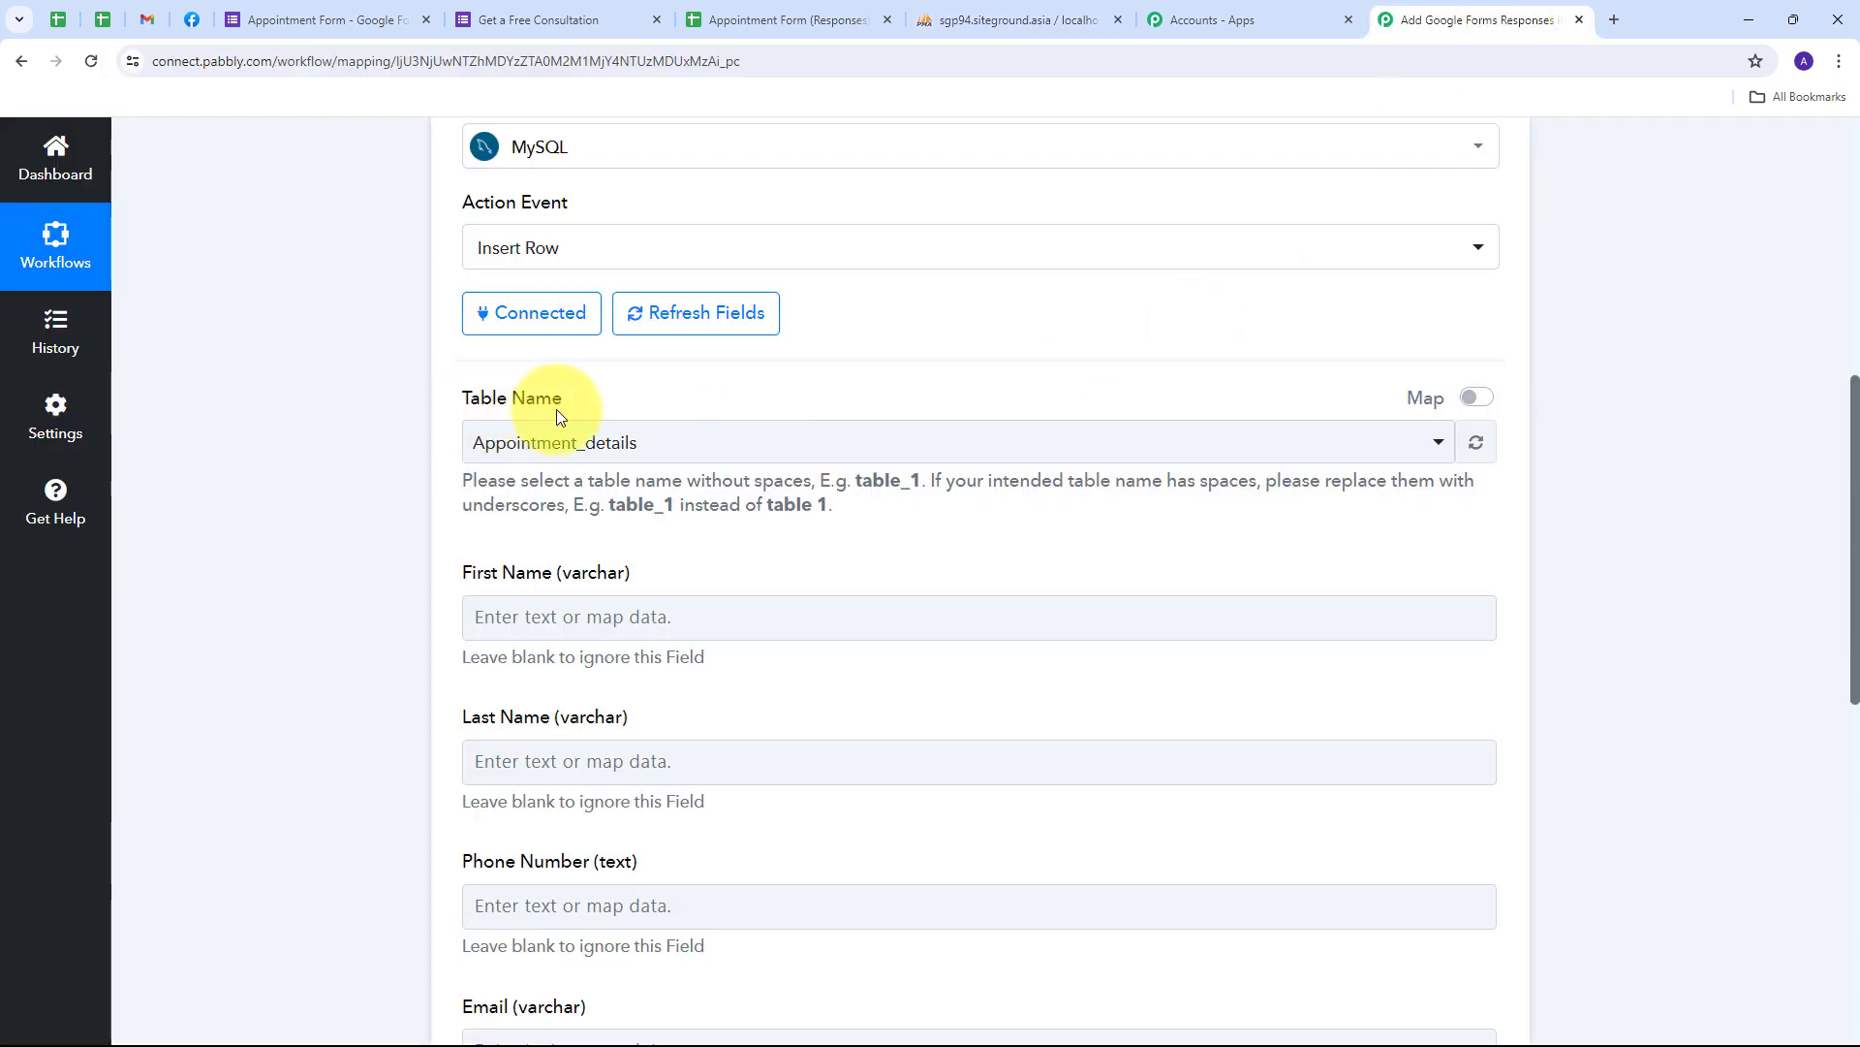
click(1078, 451)
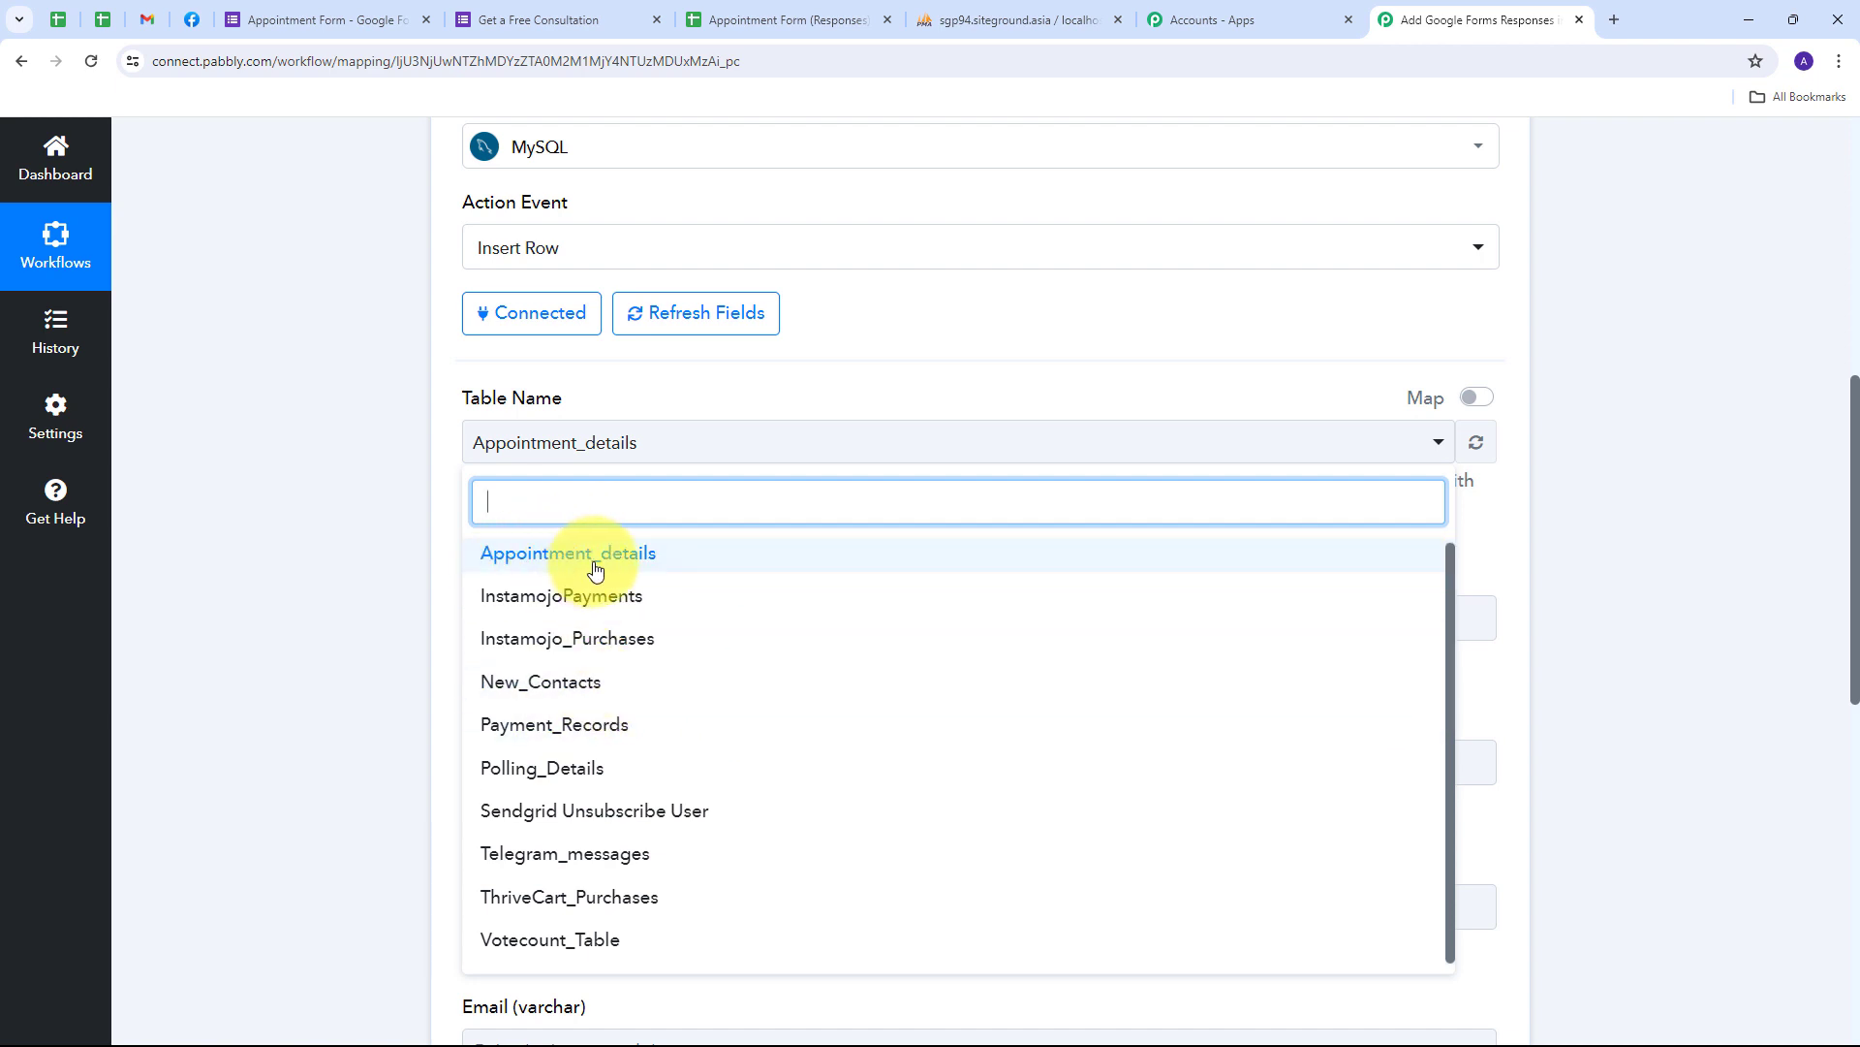
click(632, 569)
scroll(822, 526, down, 3)
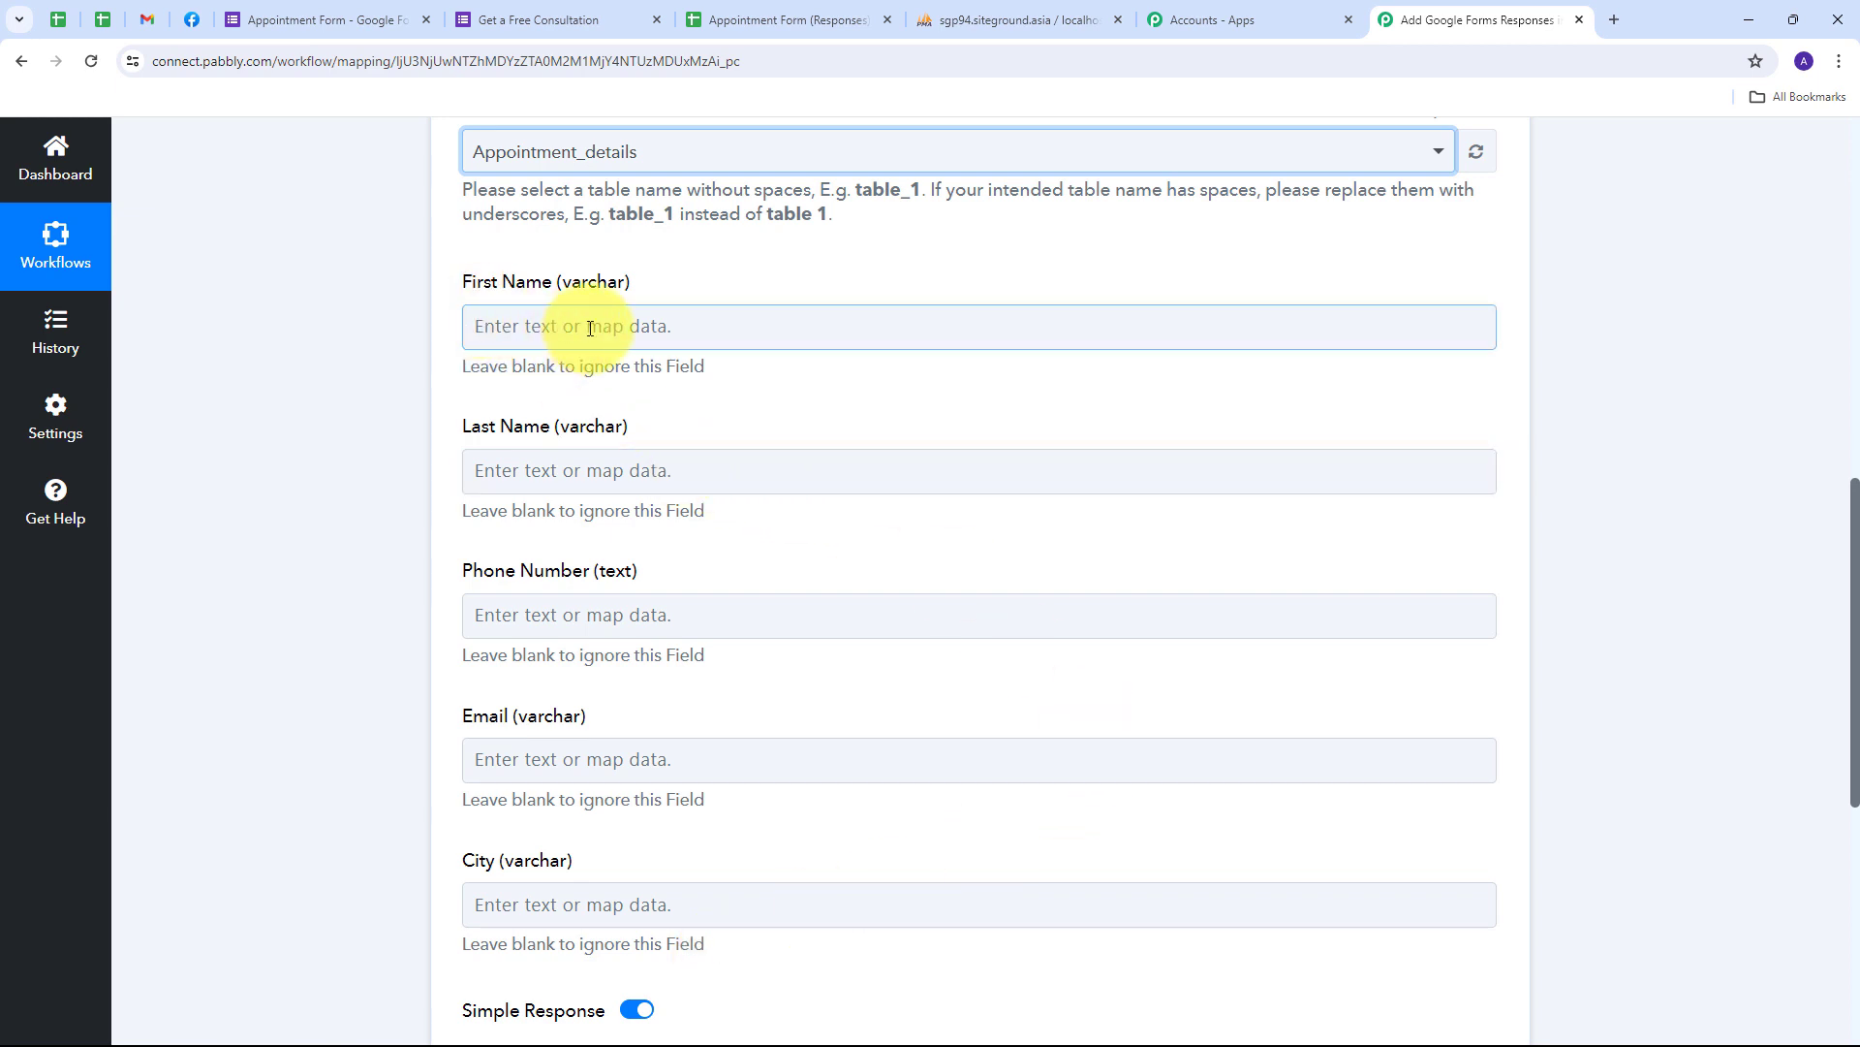
- Map the form response's First Name and Last Name answers into the matching columns
click(998, 320)
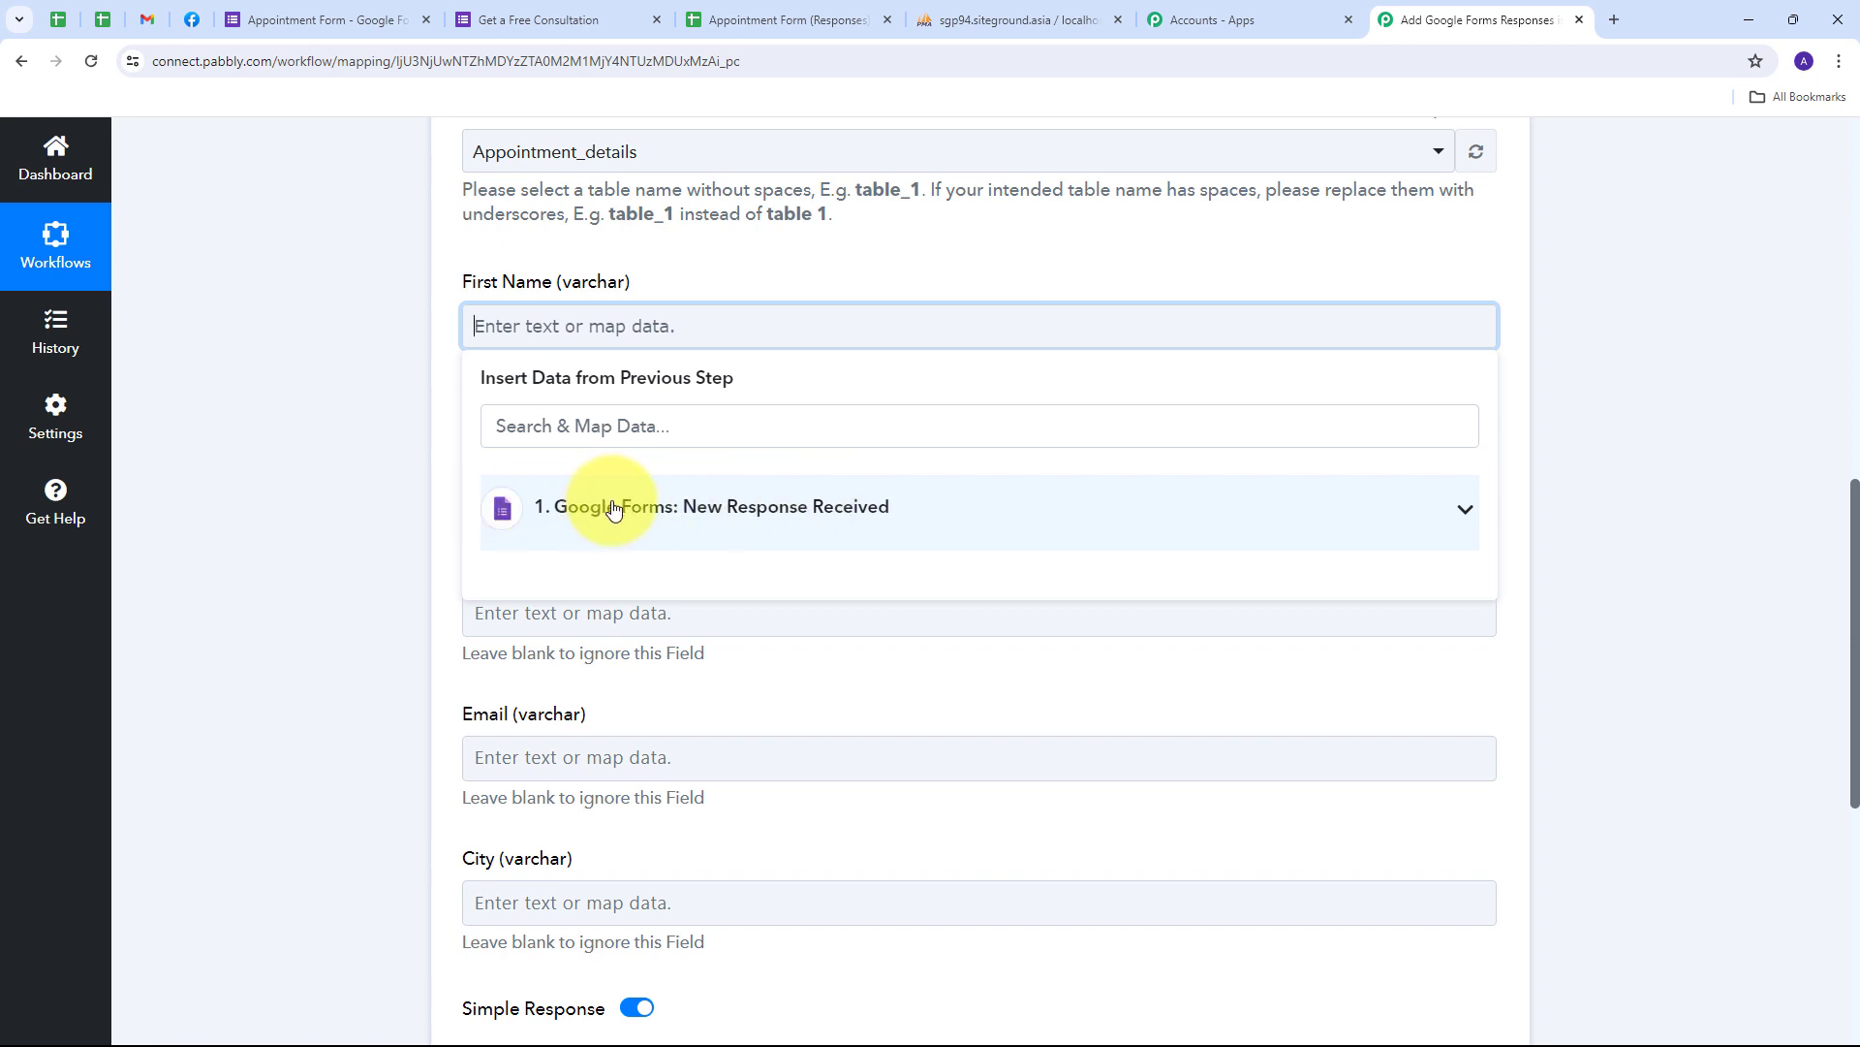
click(852, 505)
scroll(905, 673, down, 2)
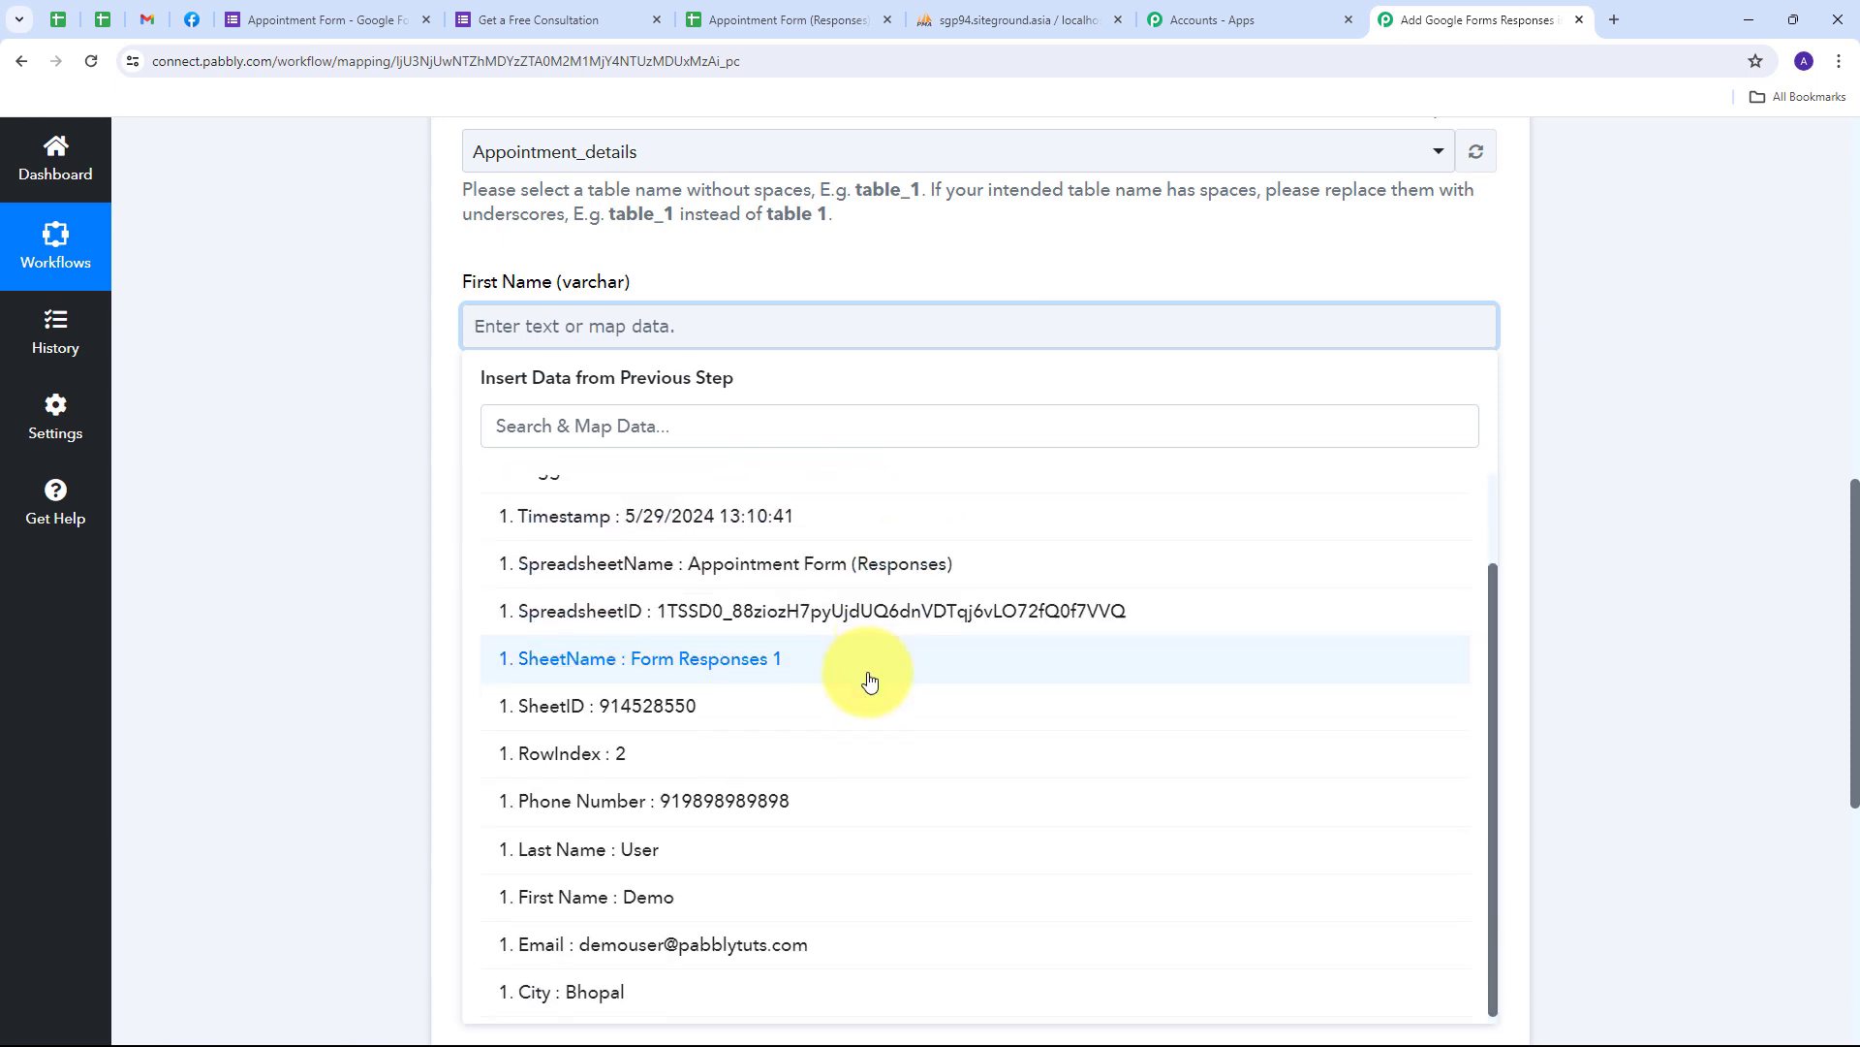
click(656, 903)
click(417, 450)
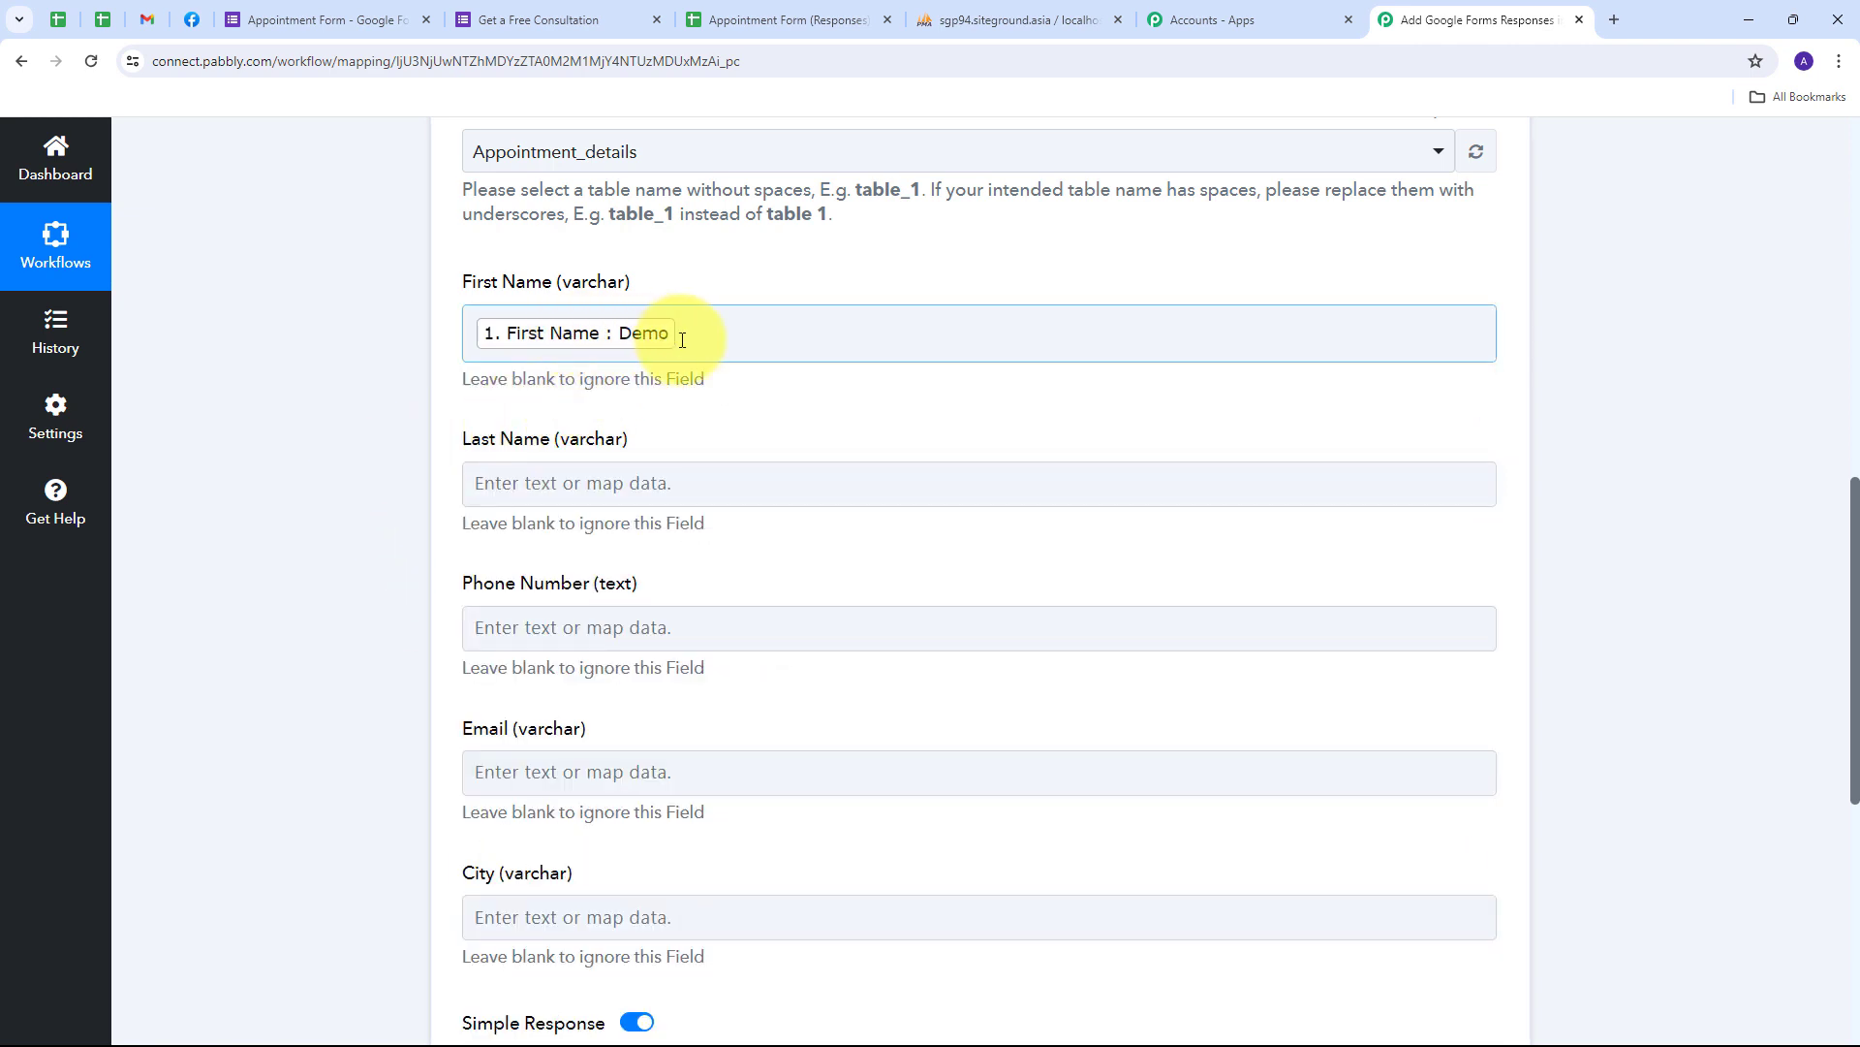
scroll(683, 335, down, 1)
click(683, 386)
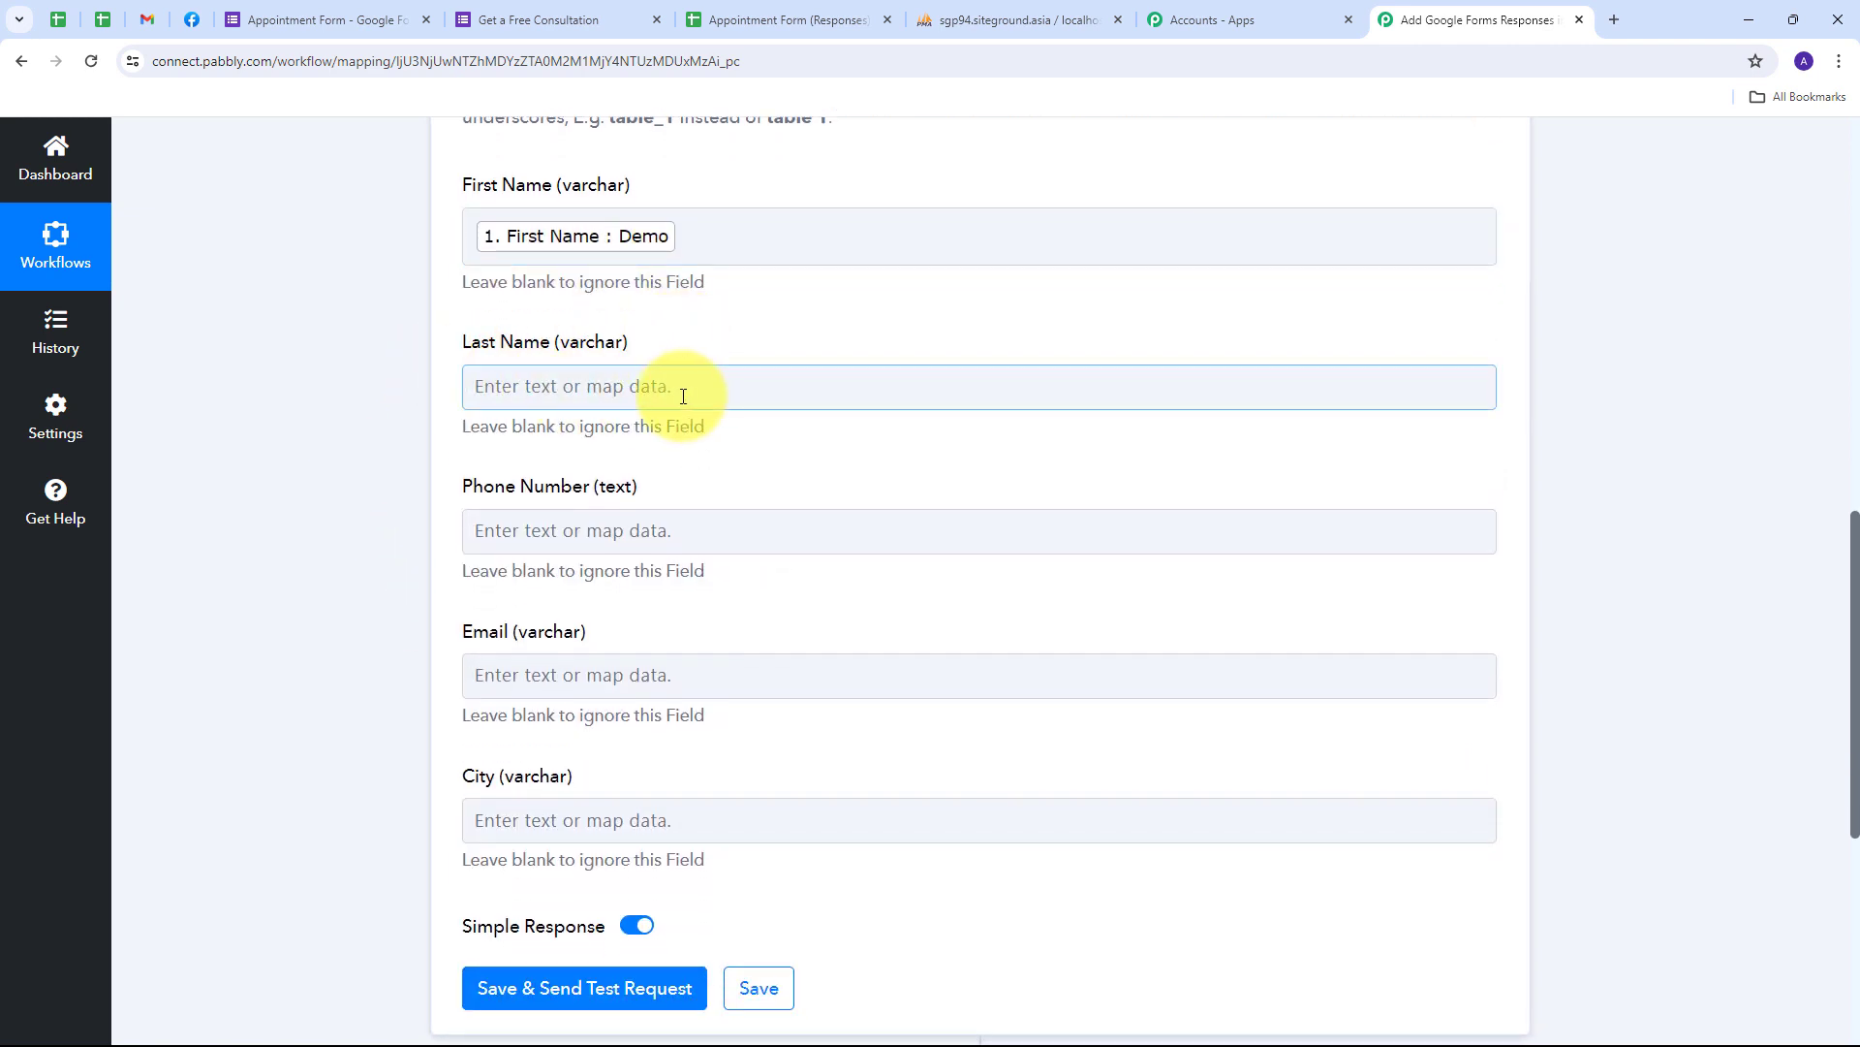
click(564, 395)
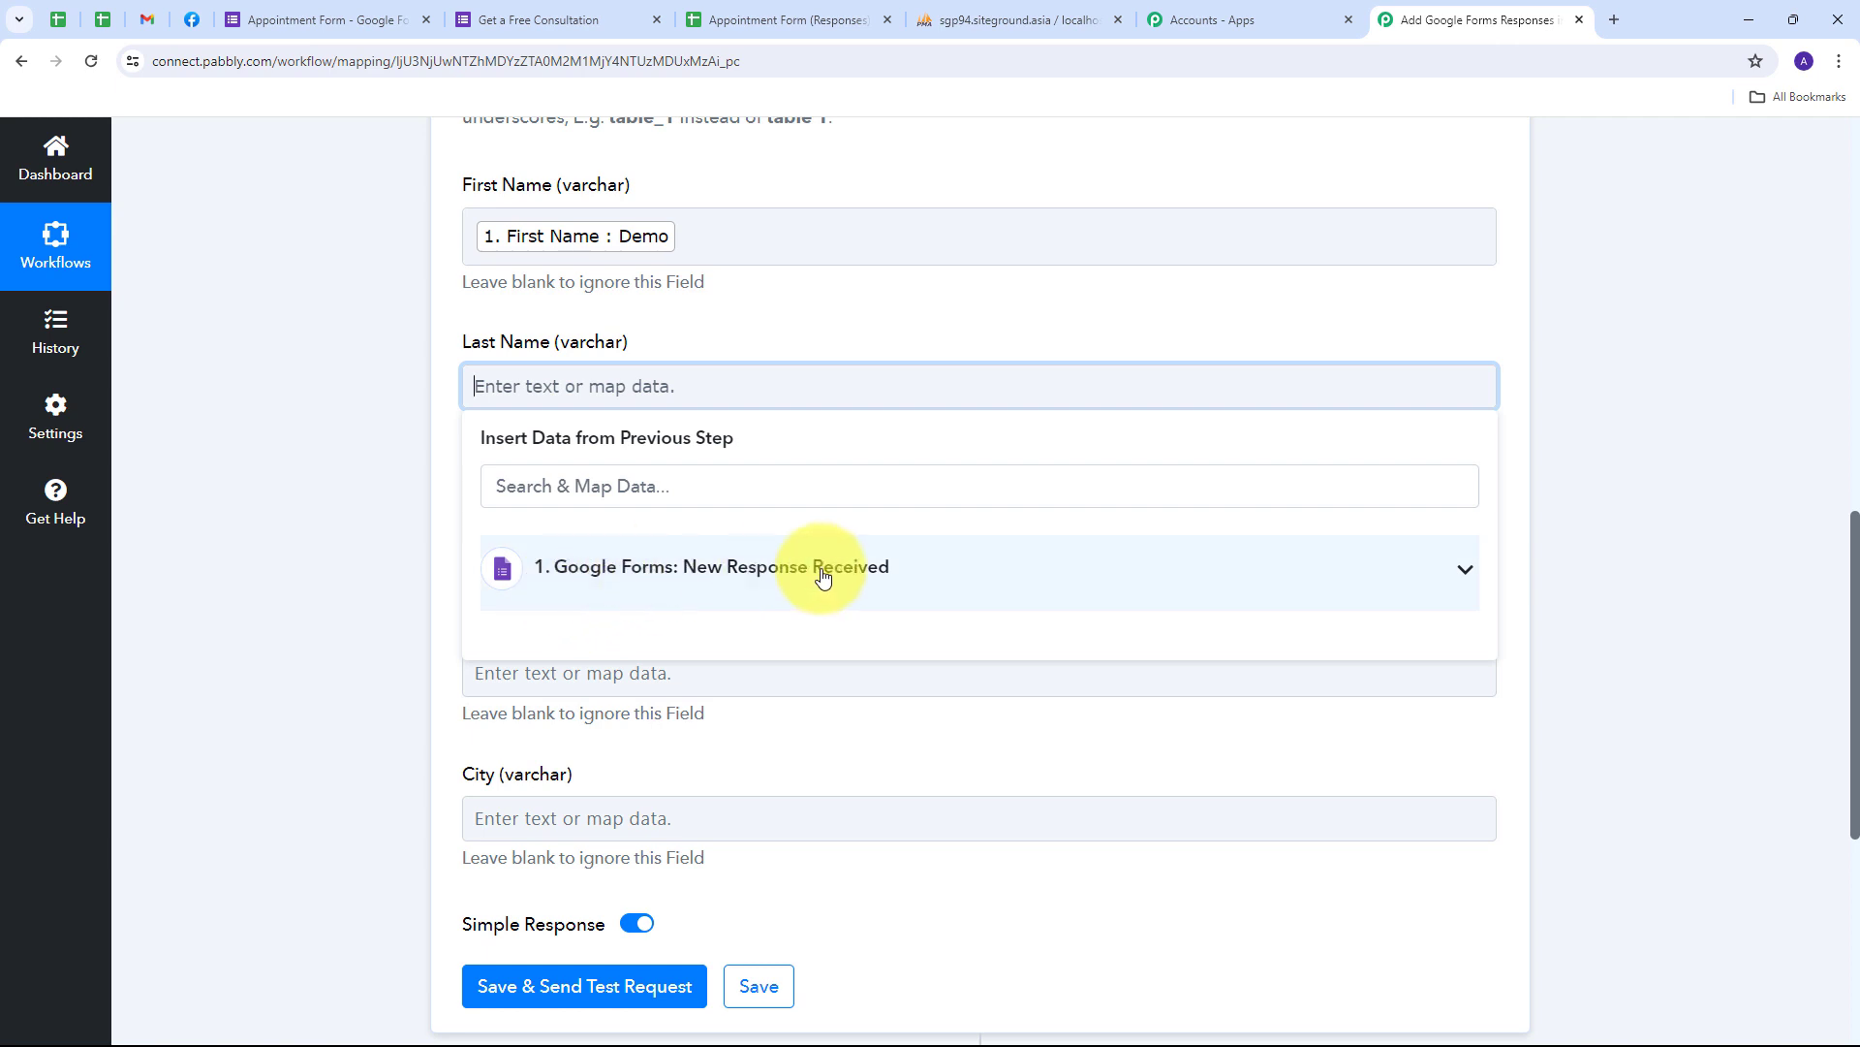
click(676, 581)
scroll(773, 694, down, 2)
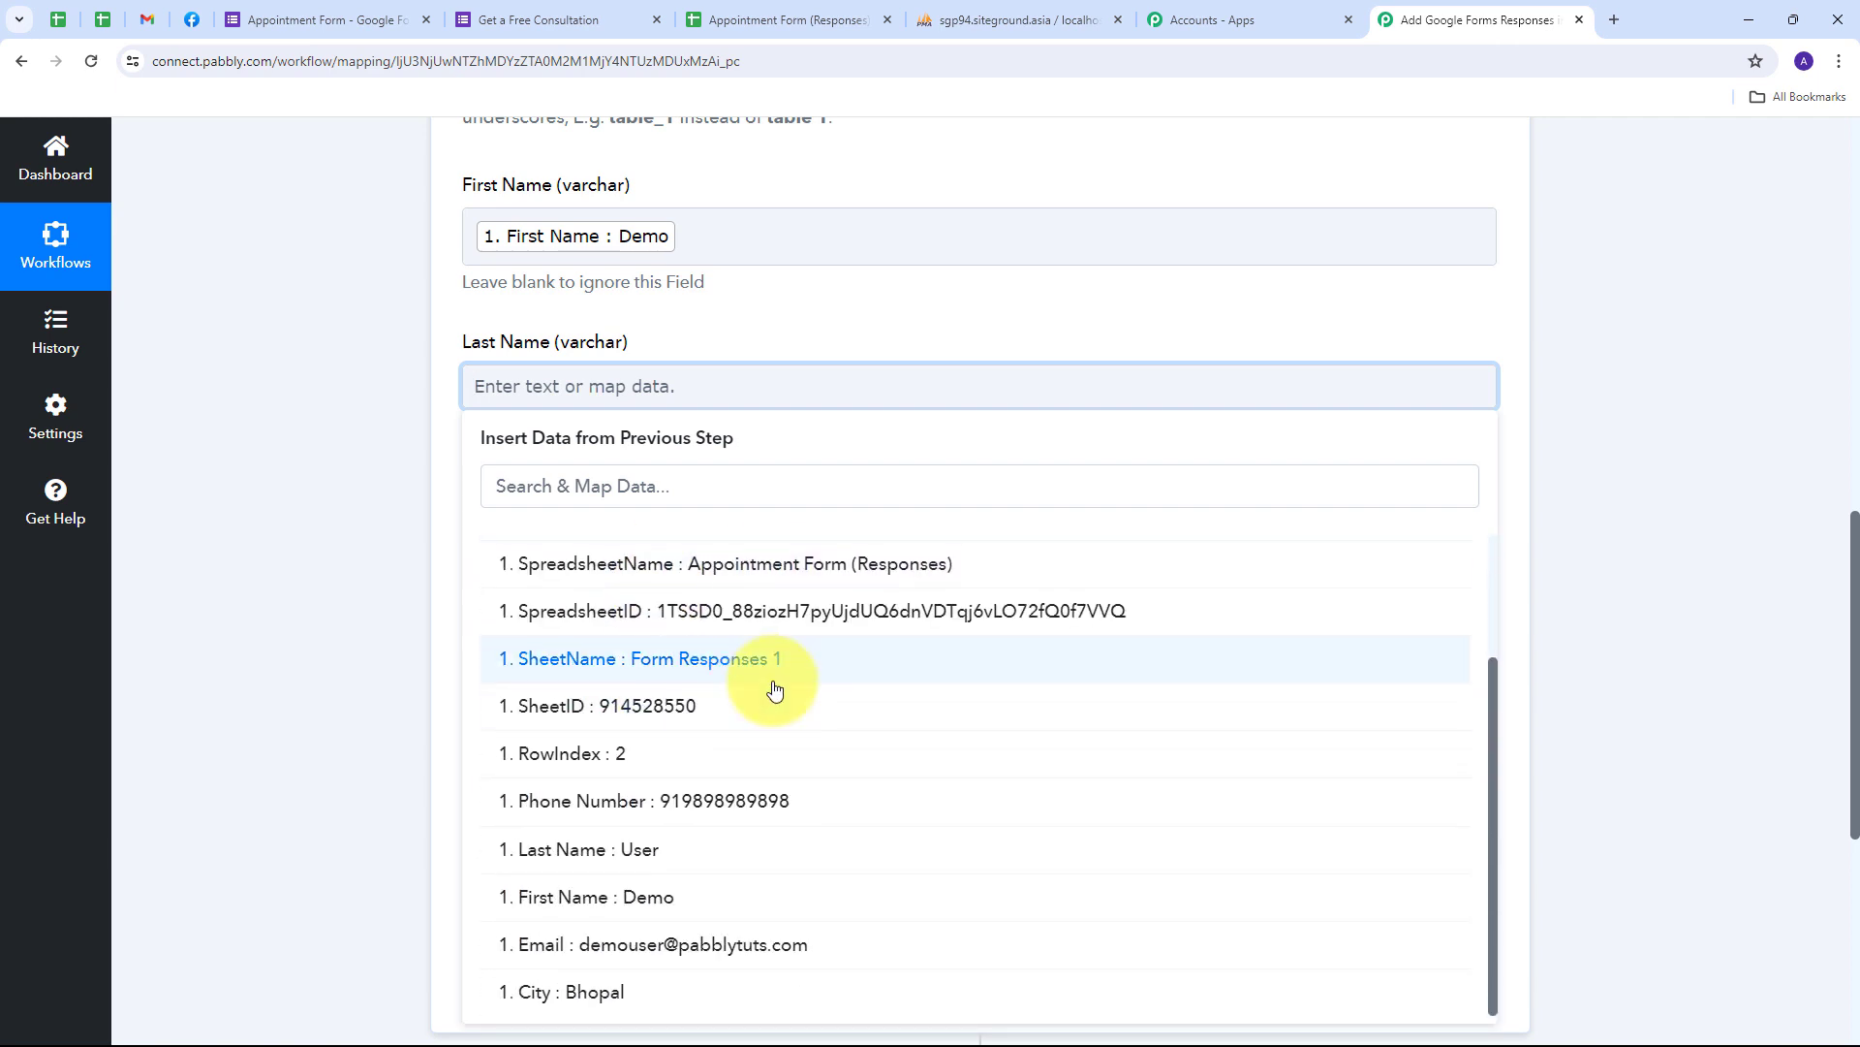
click(640, 851)
click(774, 316)
- Map the Phone Number answer into its column and start mapping the Email column
scroll(630, 339, down, 2)
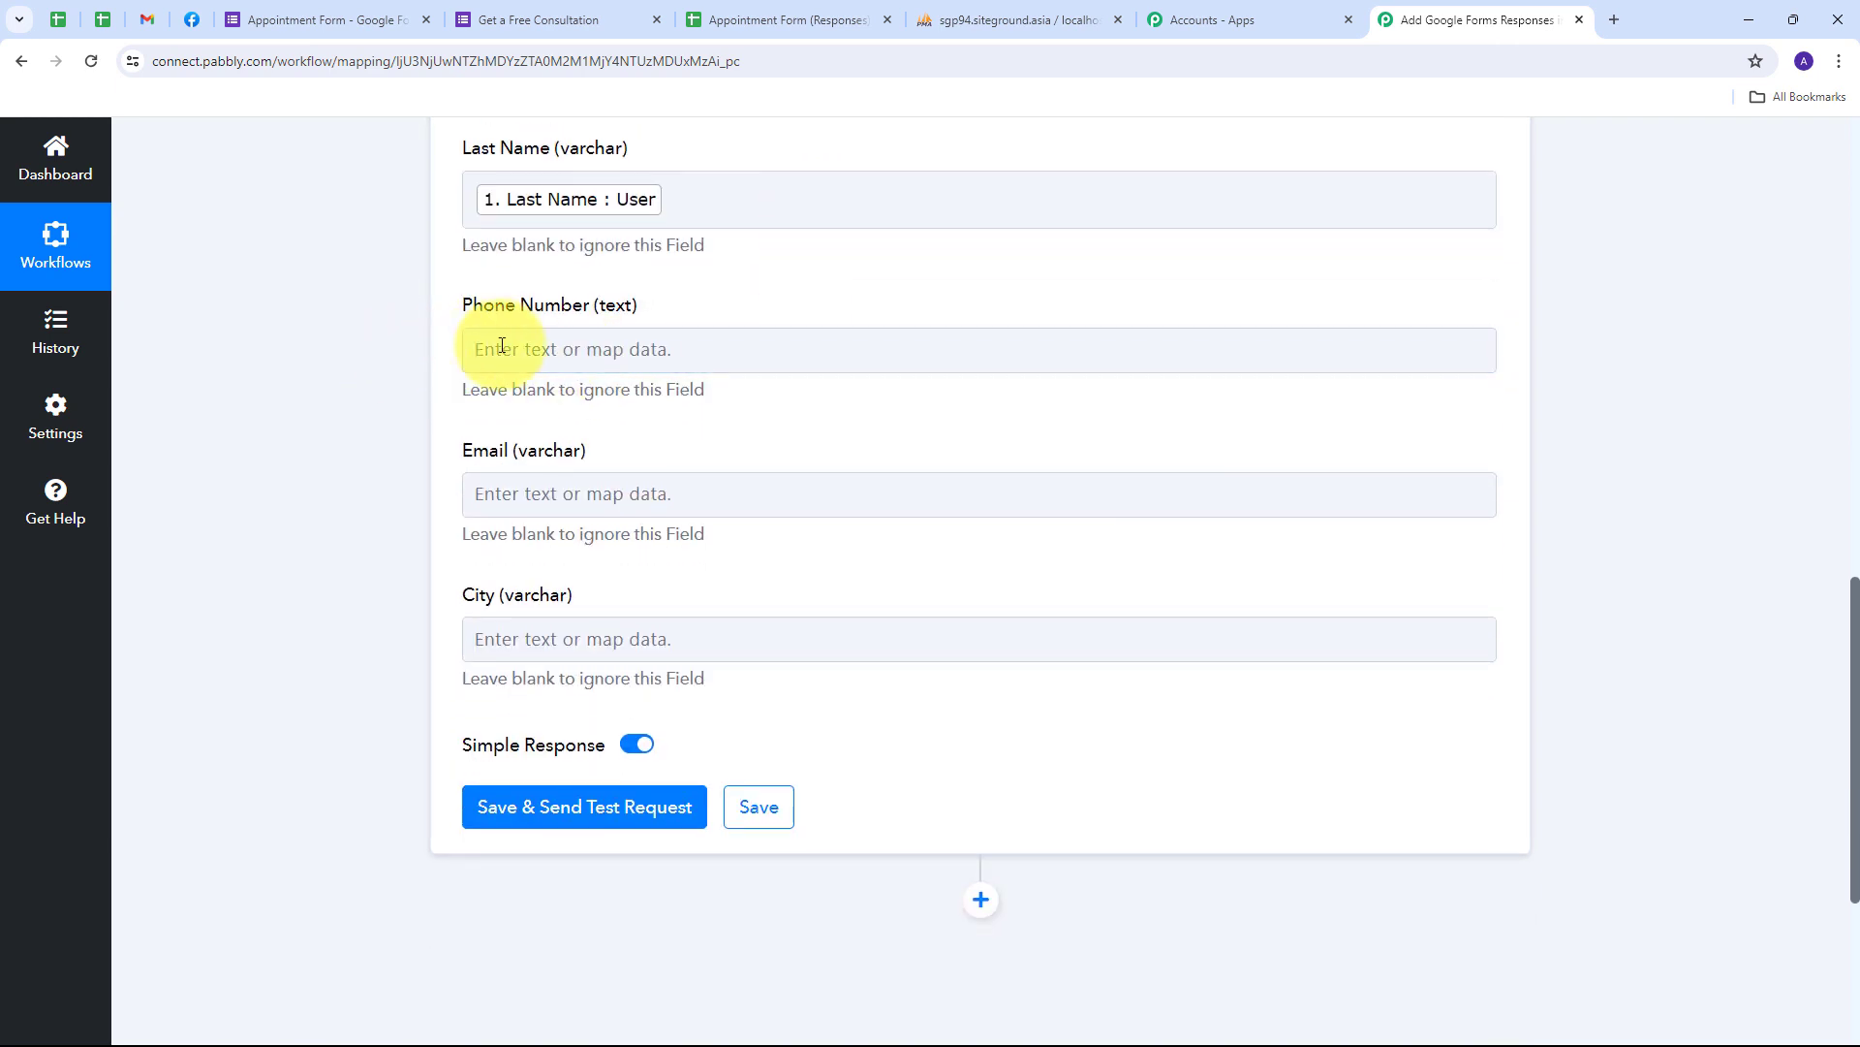
click(532, 347)
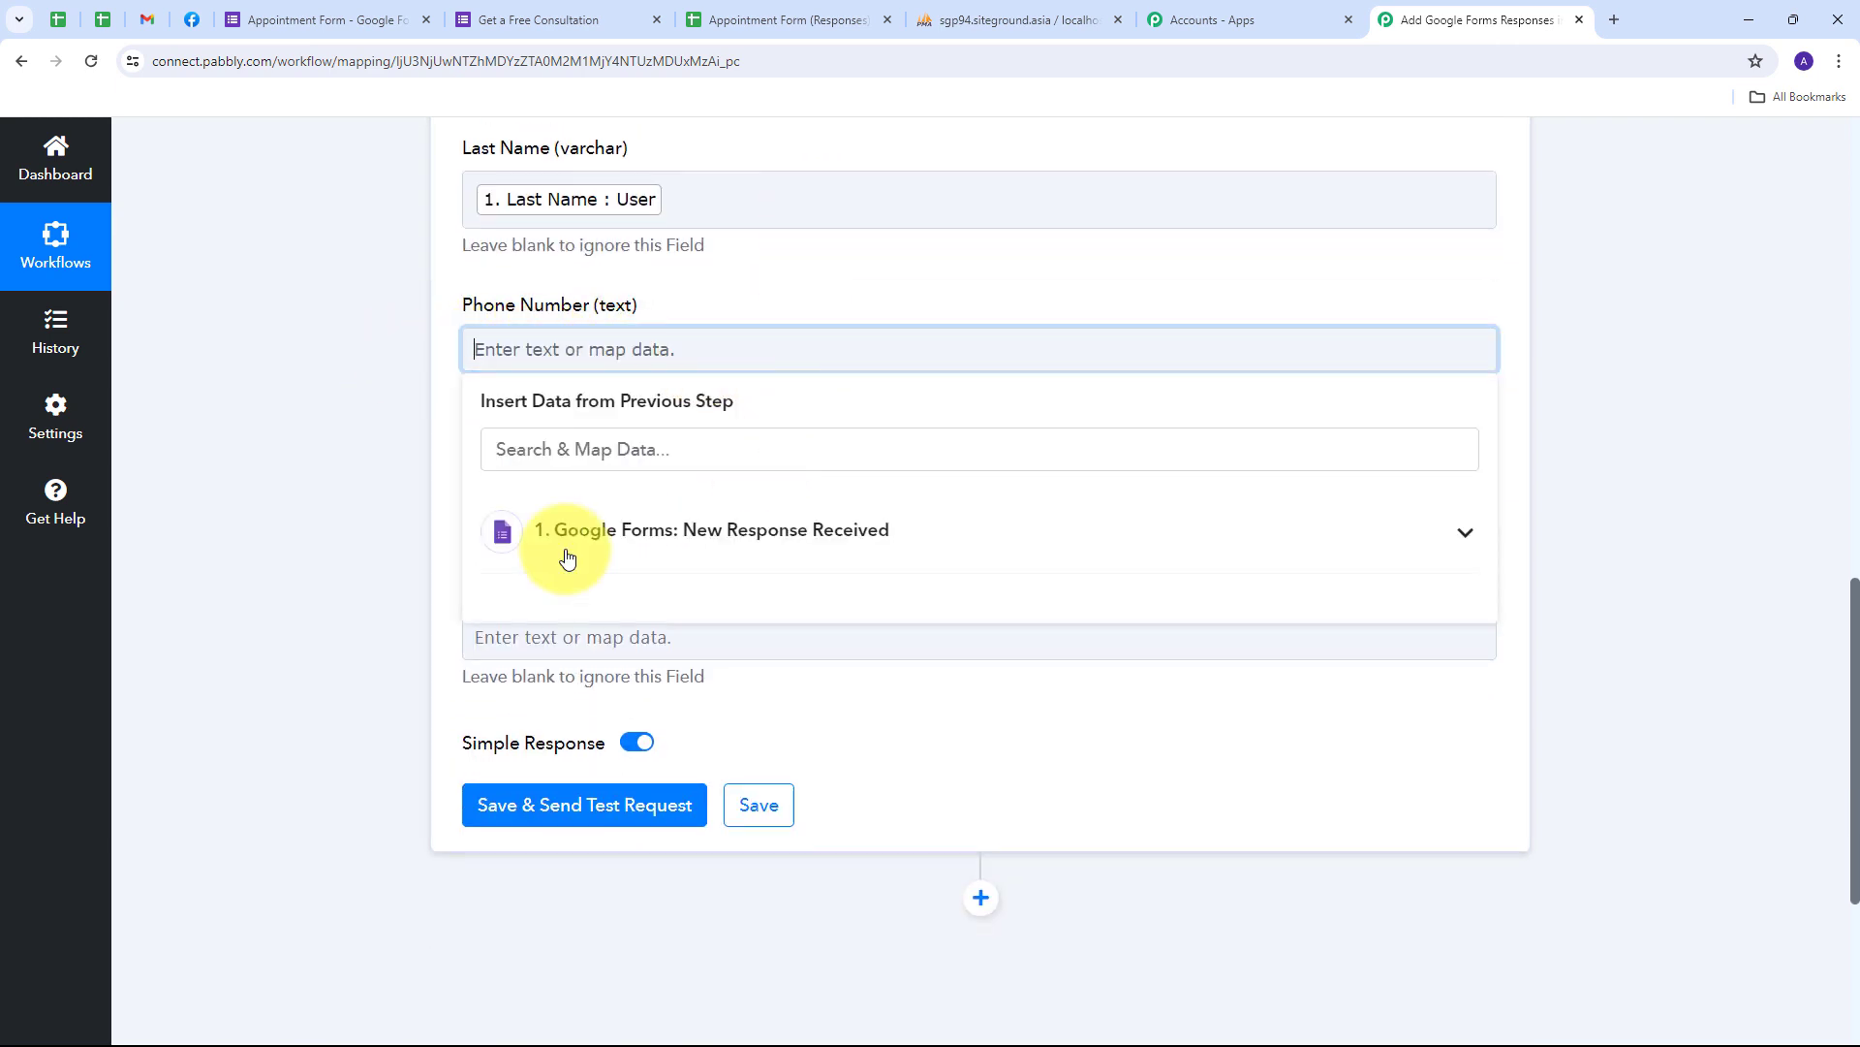
click(707, 552)
scroll(775, 698, down, 1)
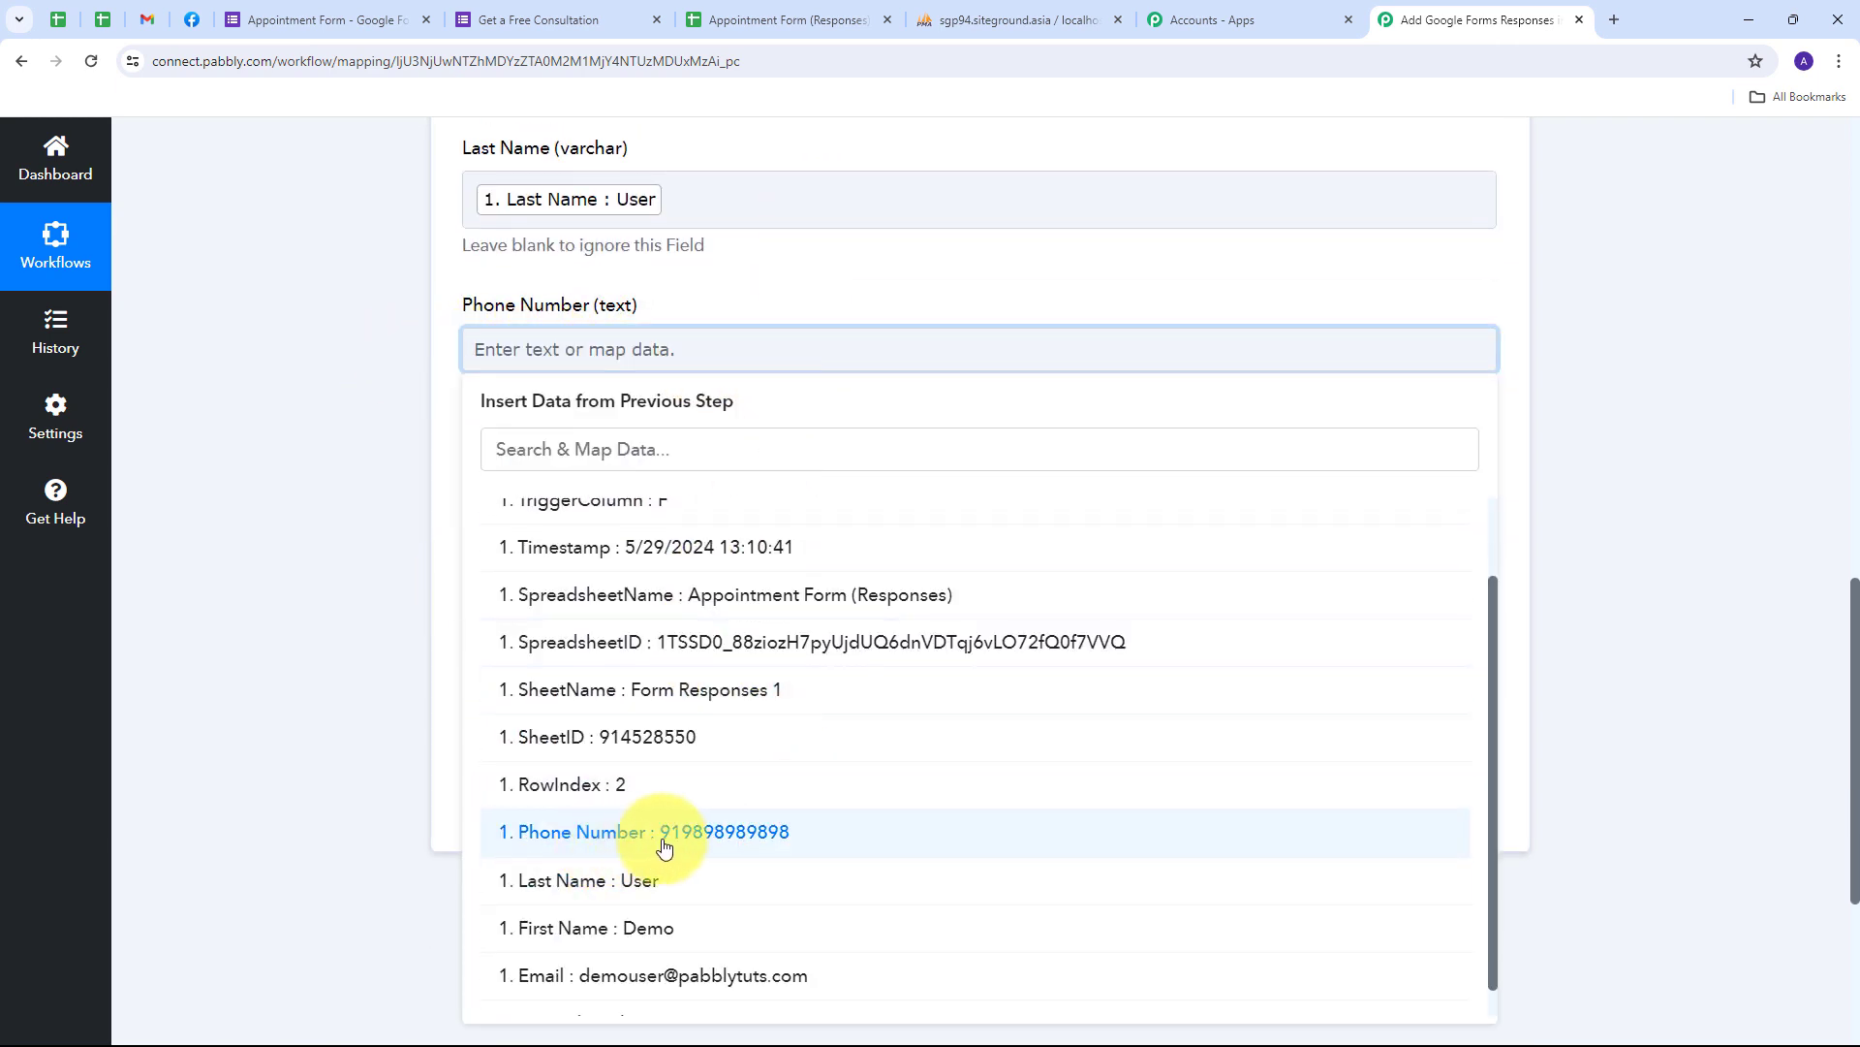
click(708, 846)
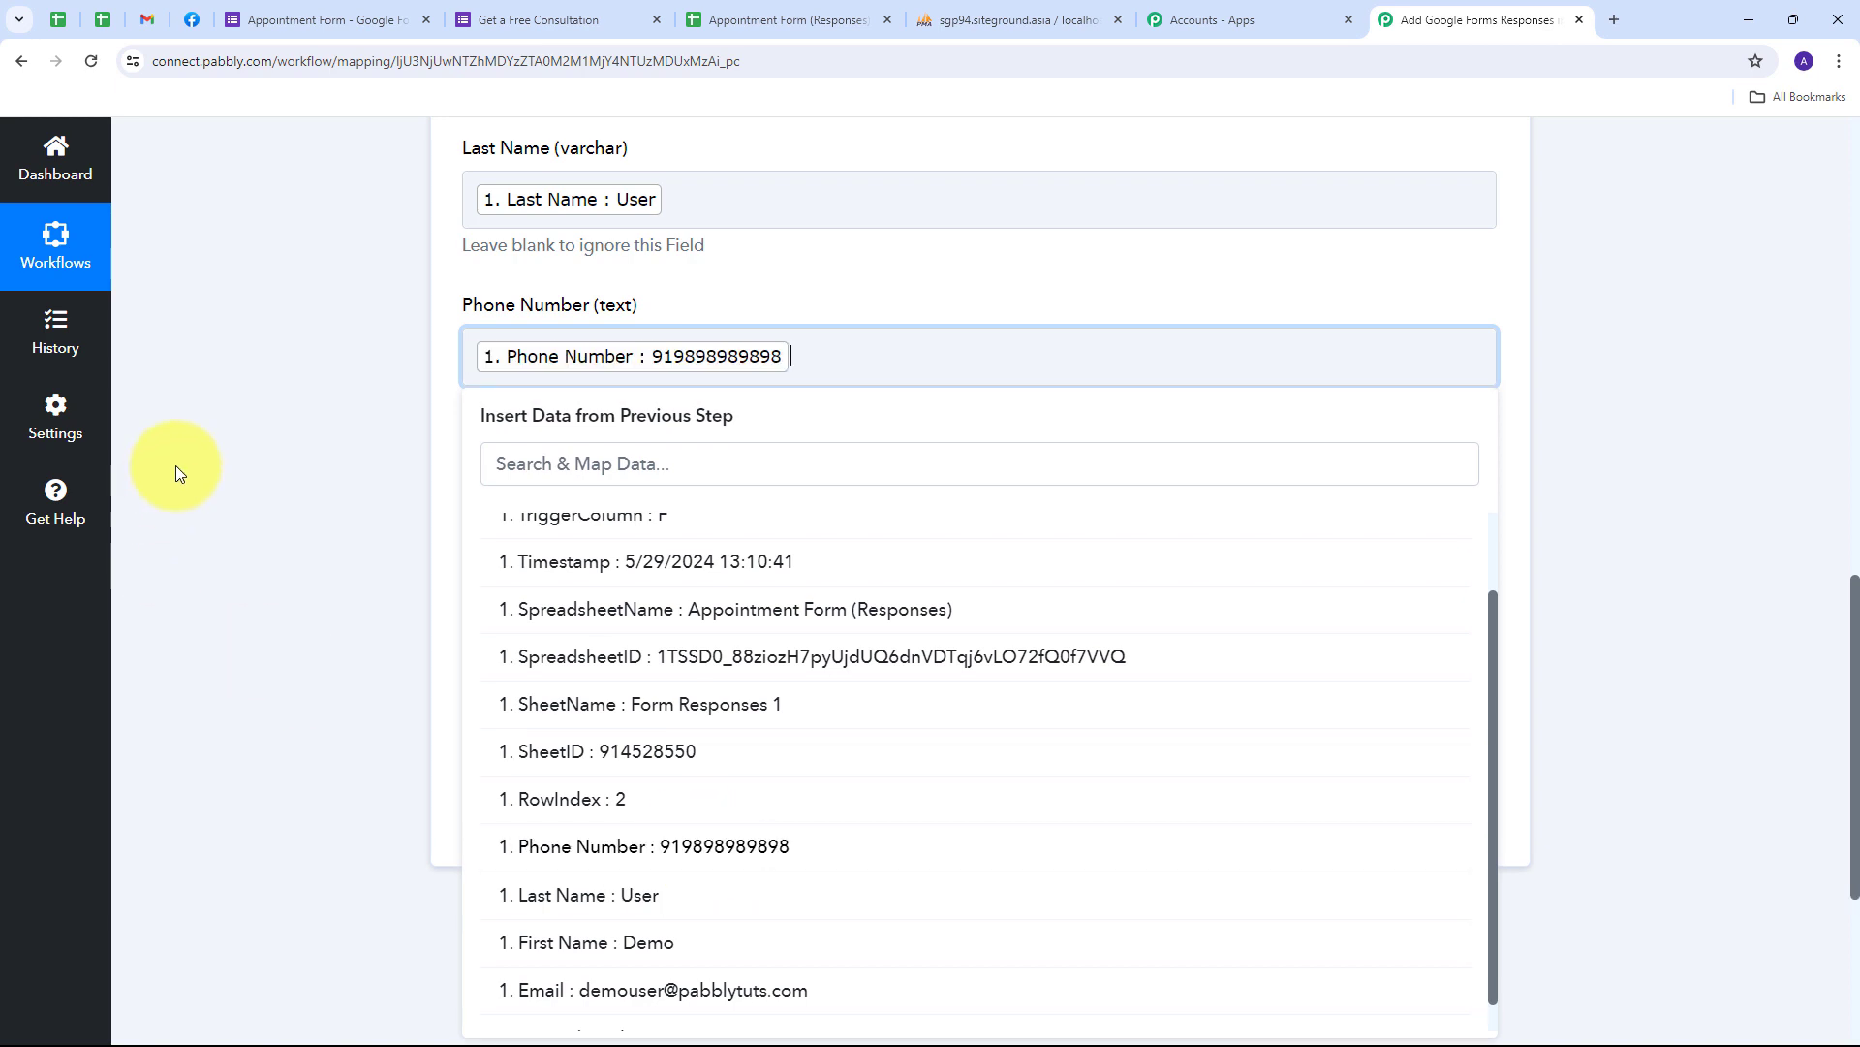
click(178, 469)
scroll(863, 432, down, 2)
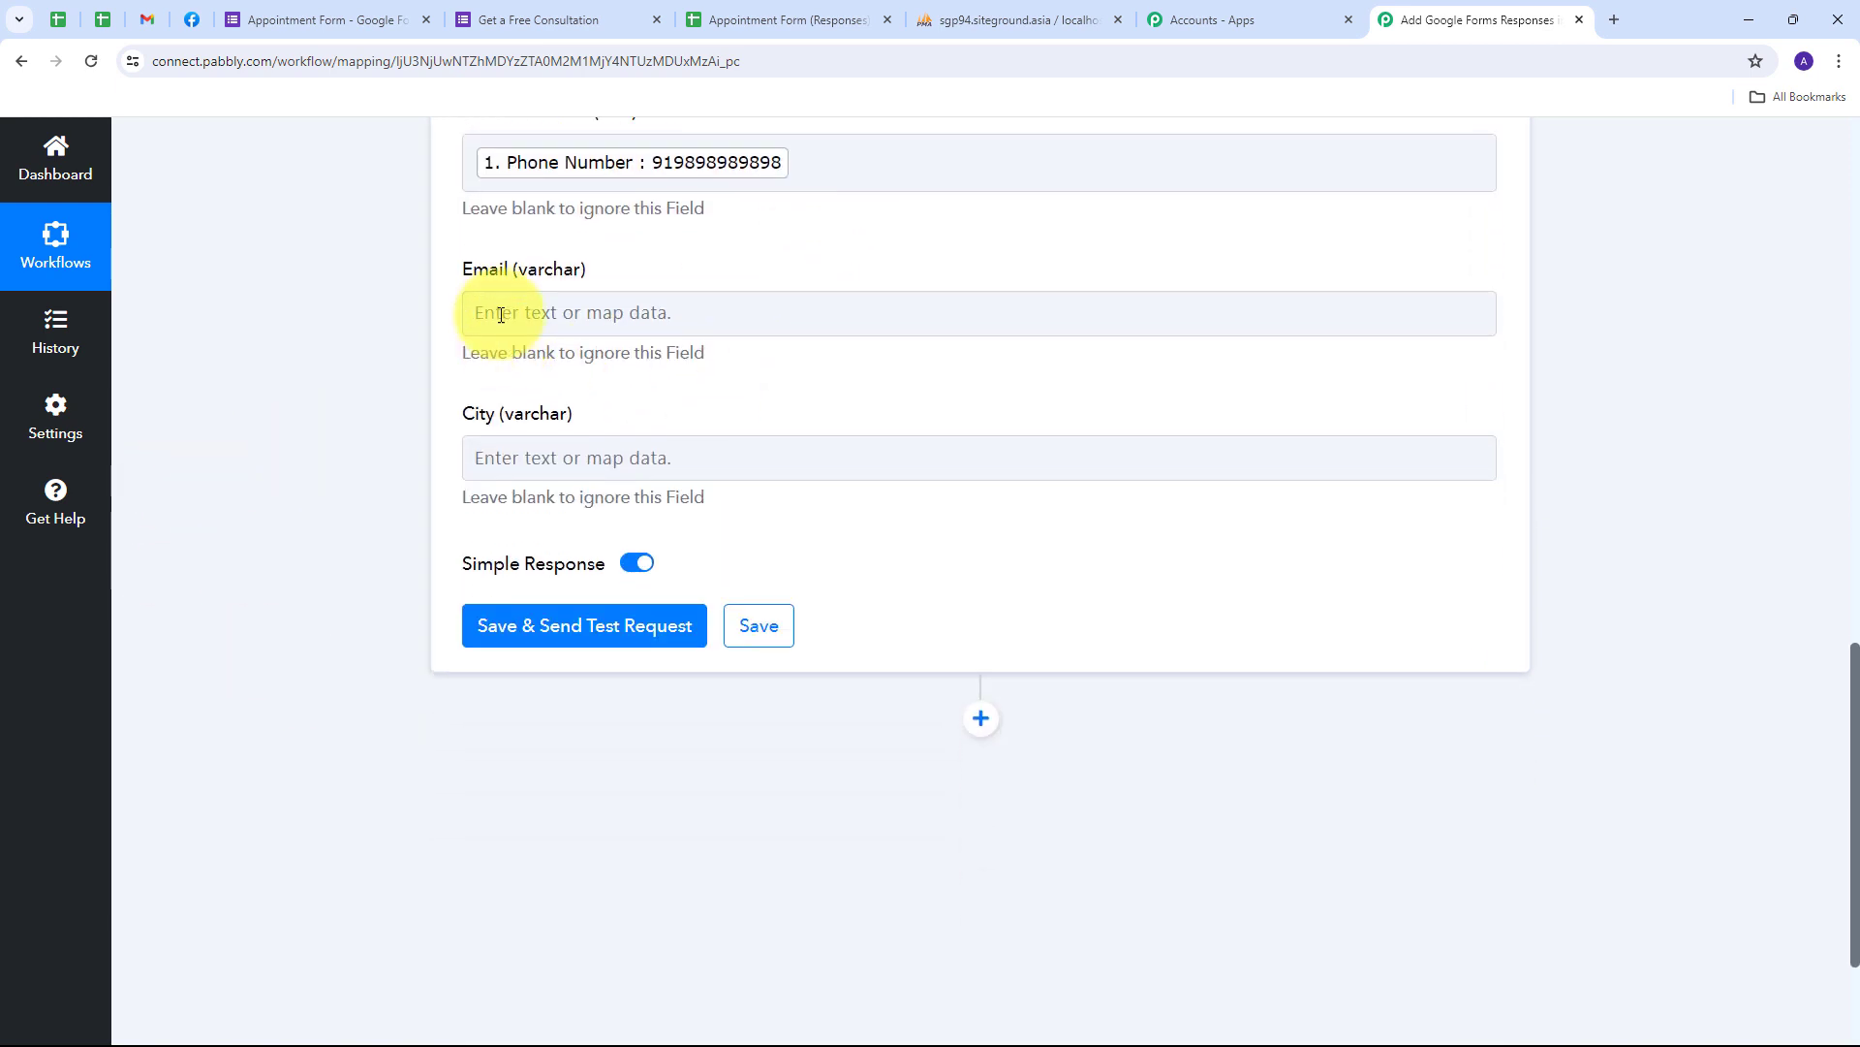
click(552, 312)
click(551, 472)
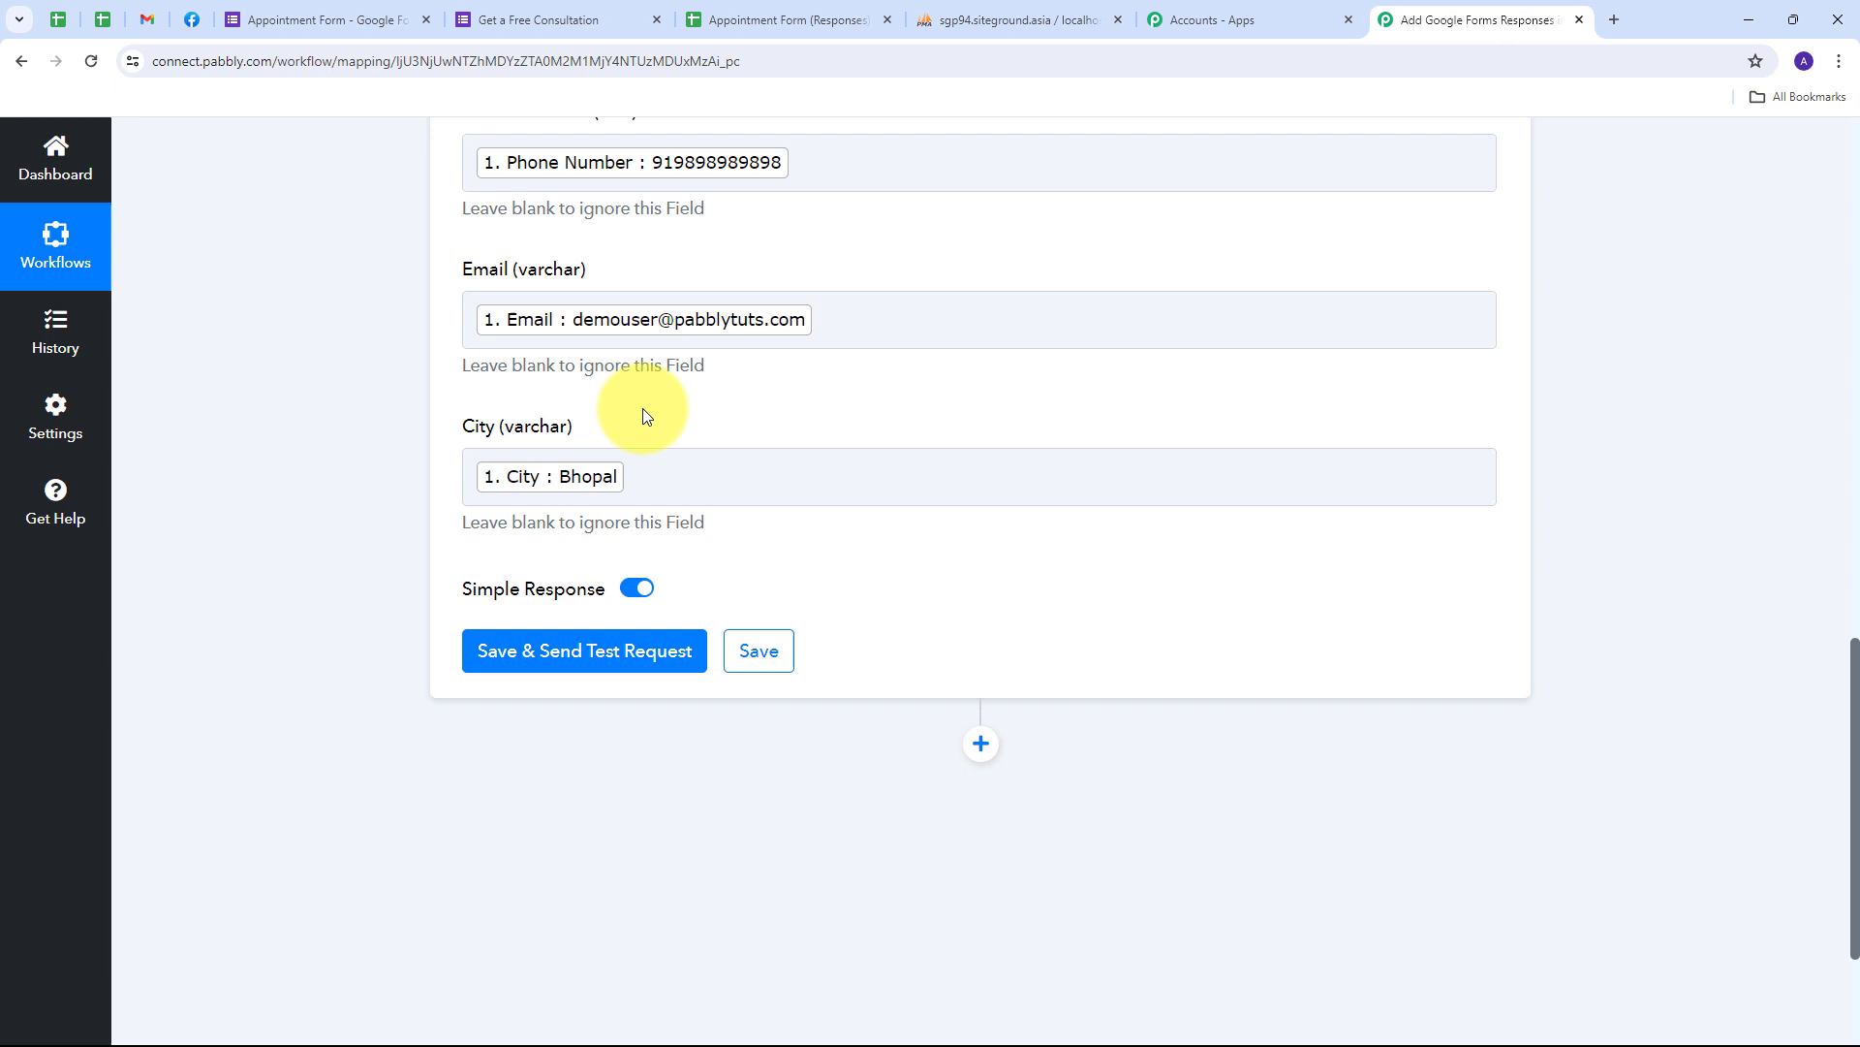
scroll(643, 409, up, 4)
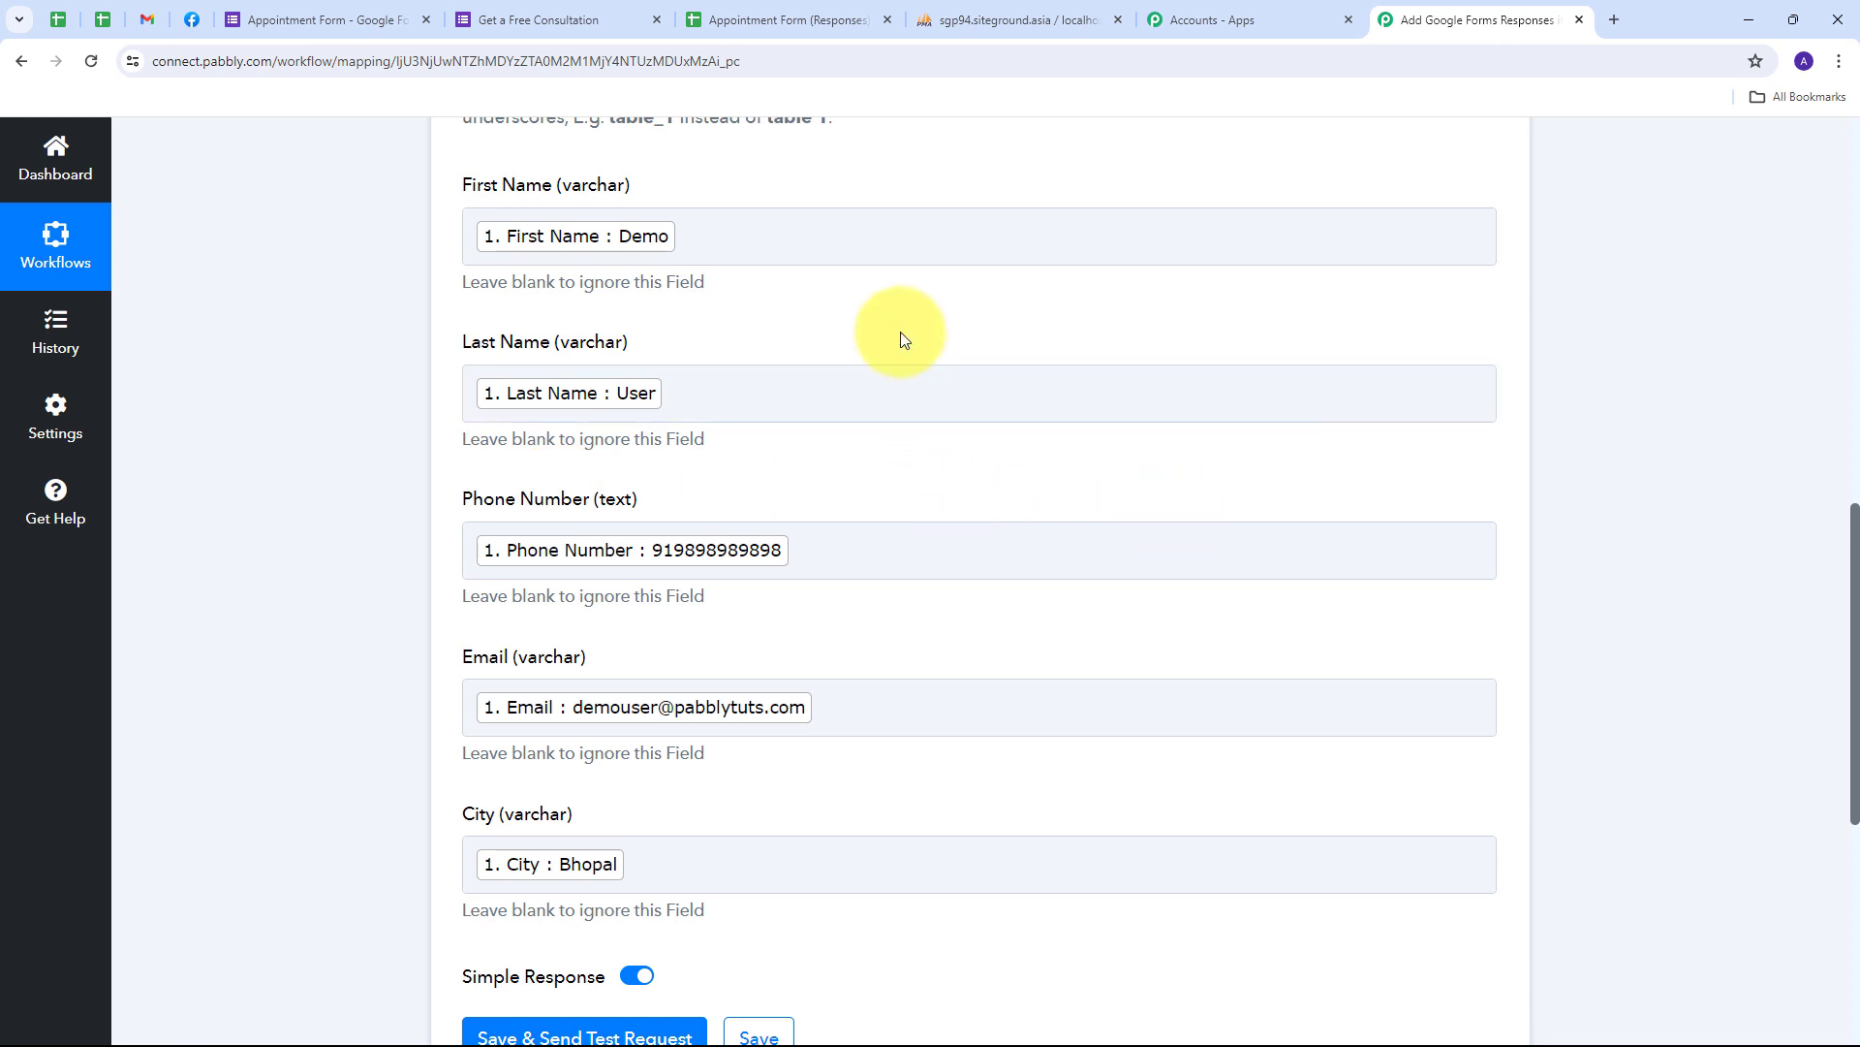
- Save and test the Insert Row step, confirm success, and check the new row in Appointment_details
scroll(902, 339, down, 3)
scroll(594, 478, down, 2)
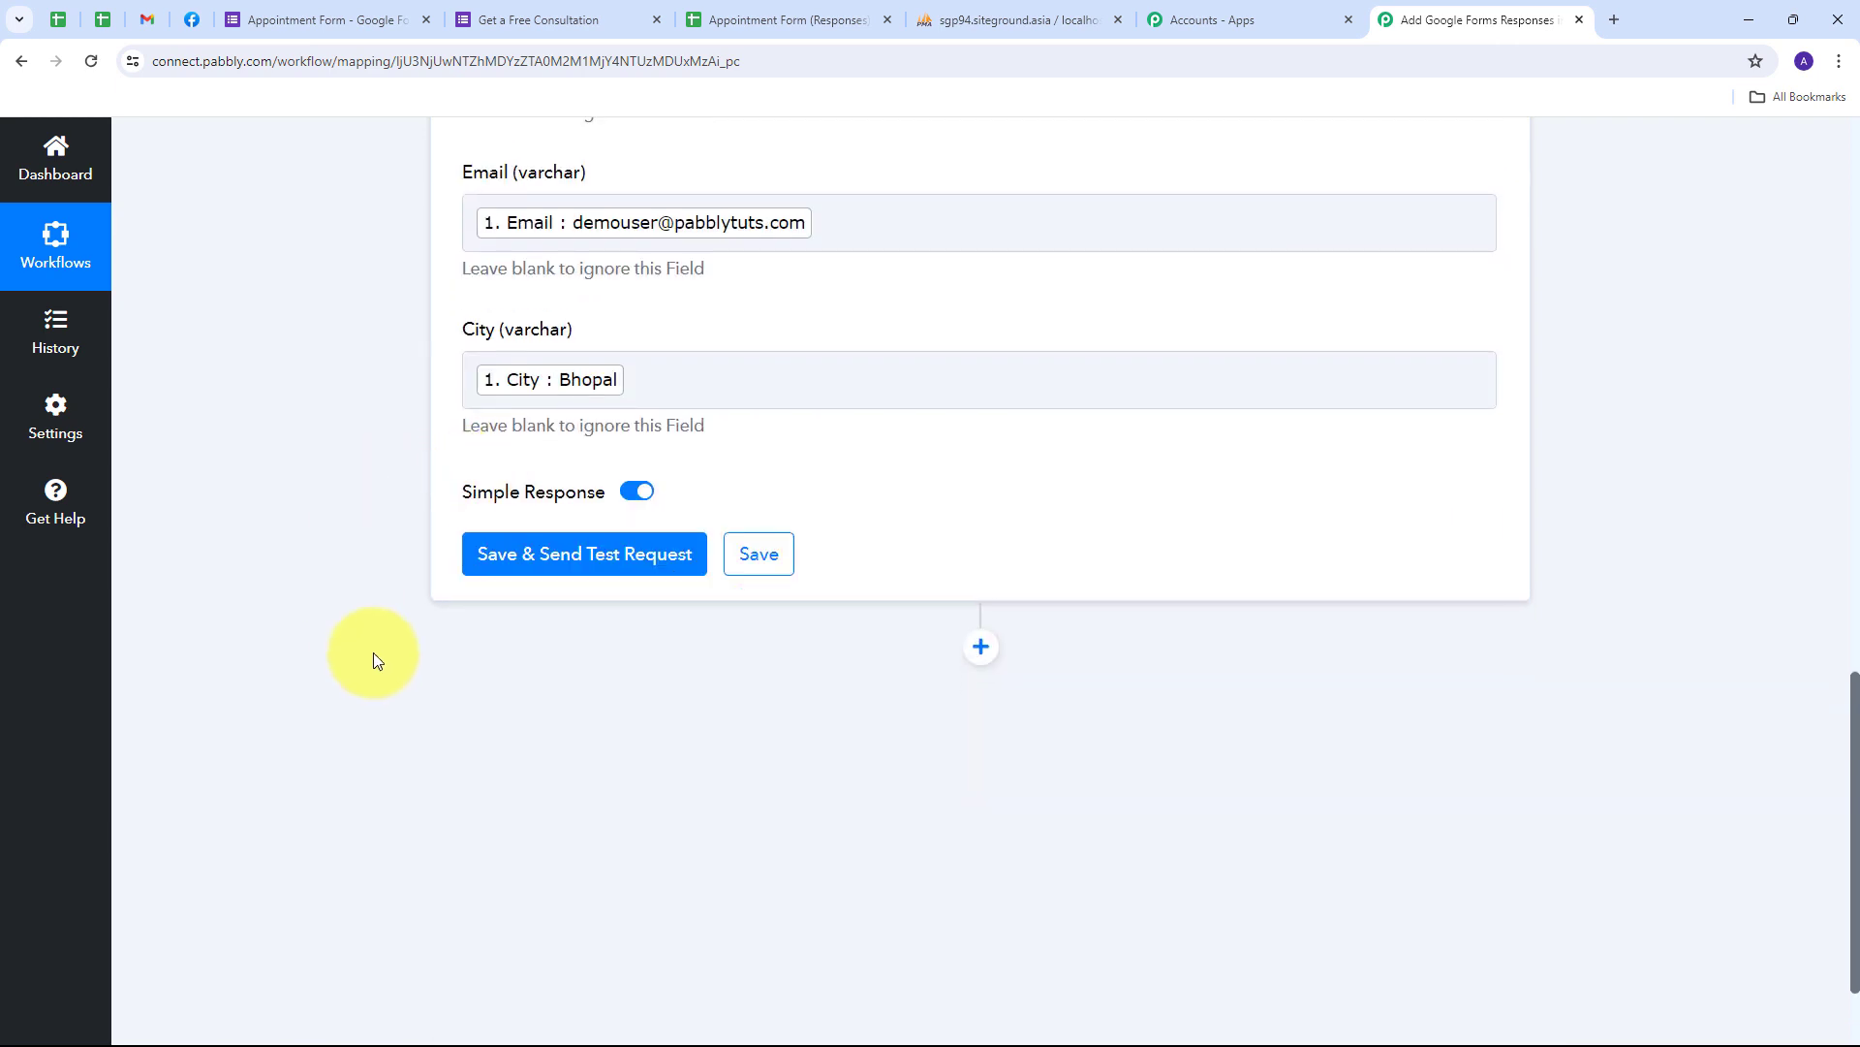
click(562, 562)
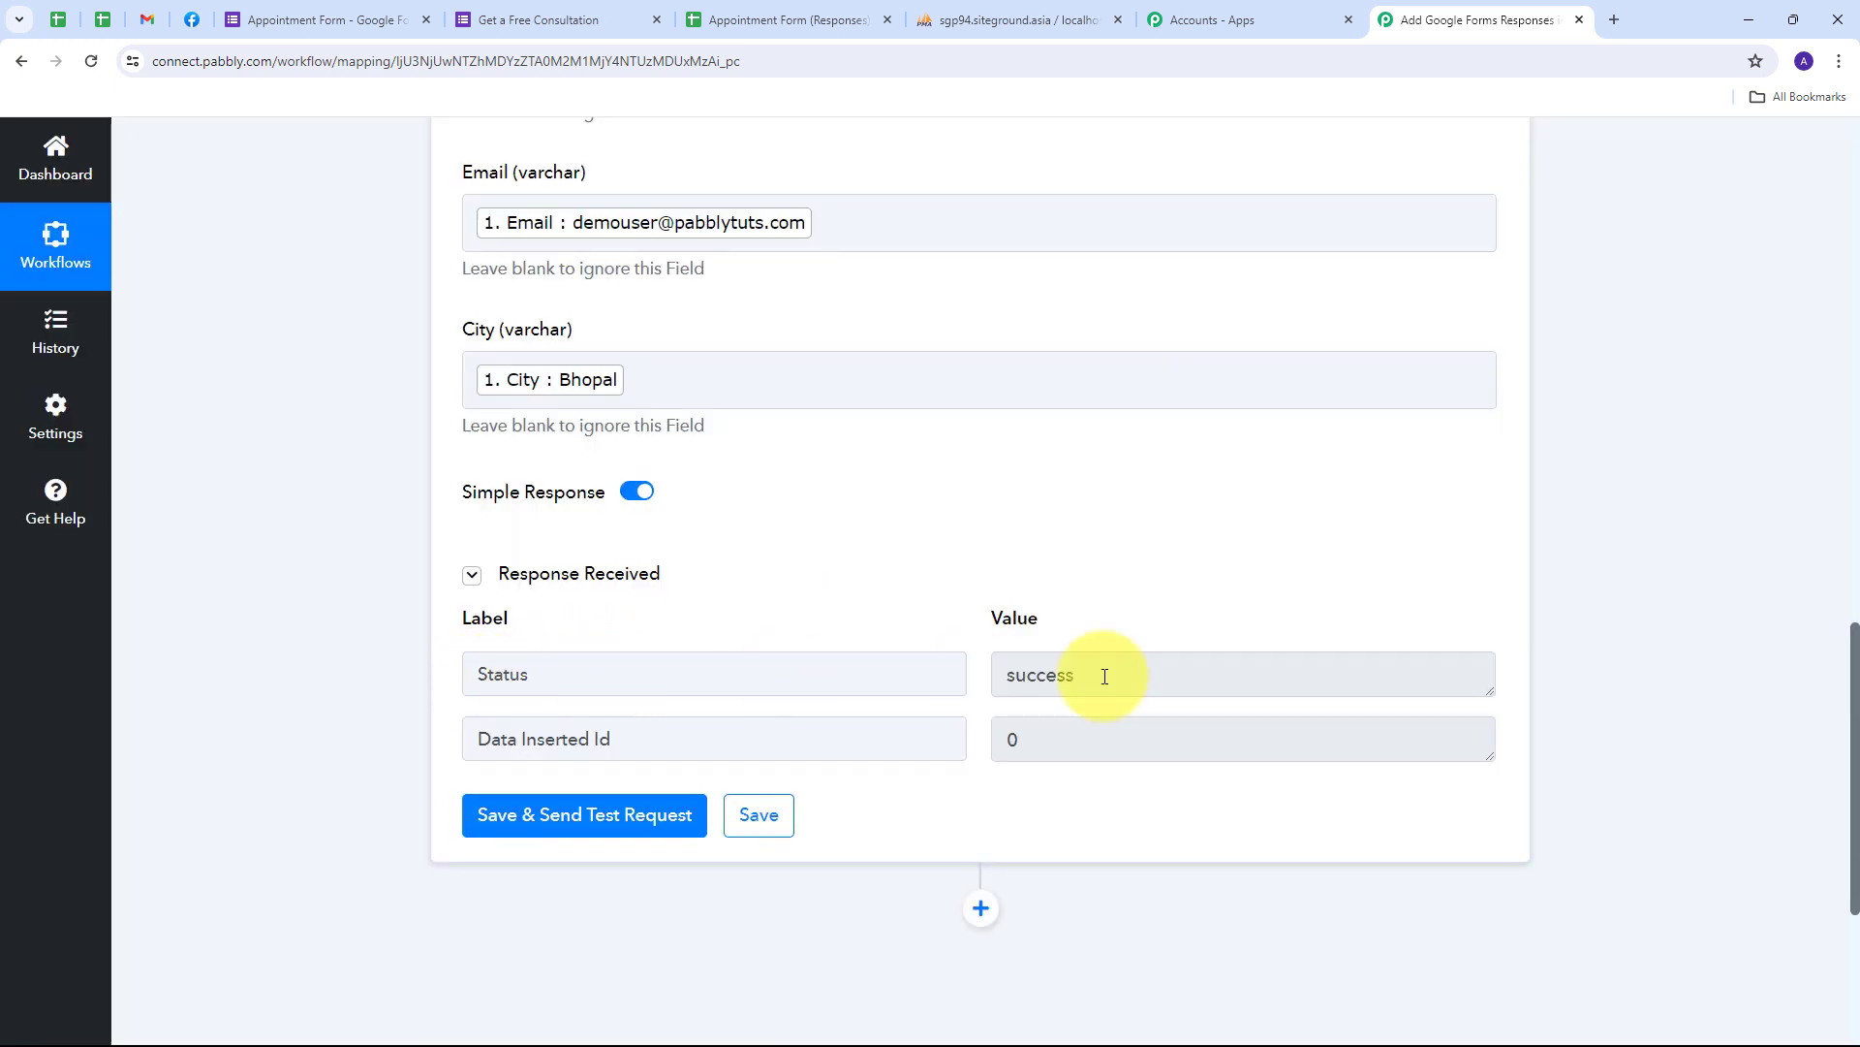
drag(1104, 676, 955, 676)
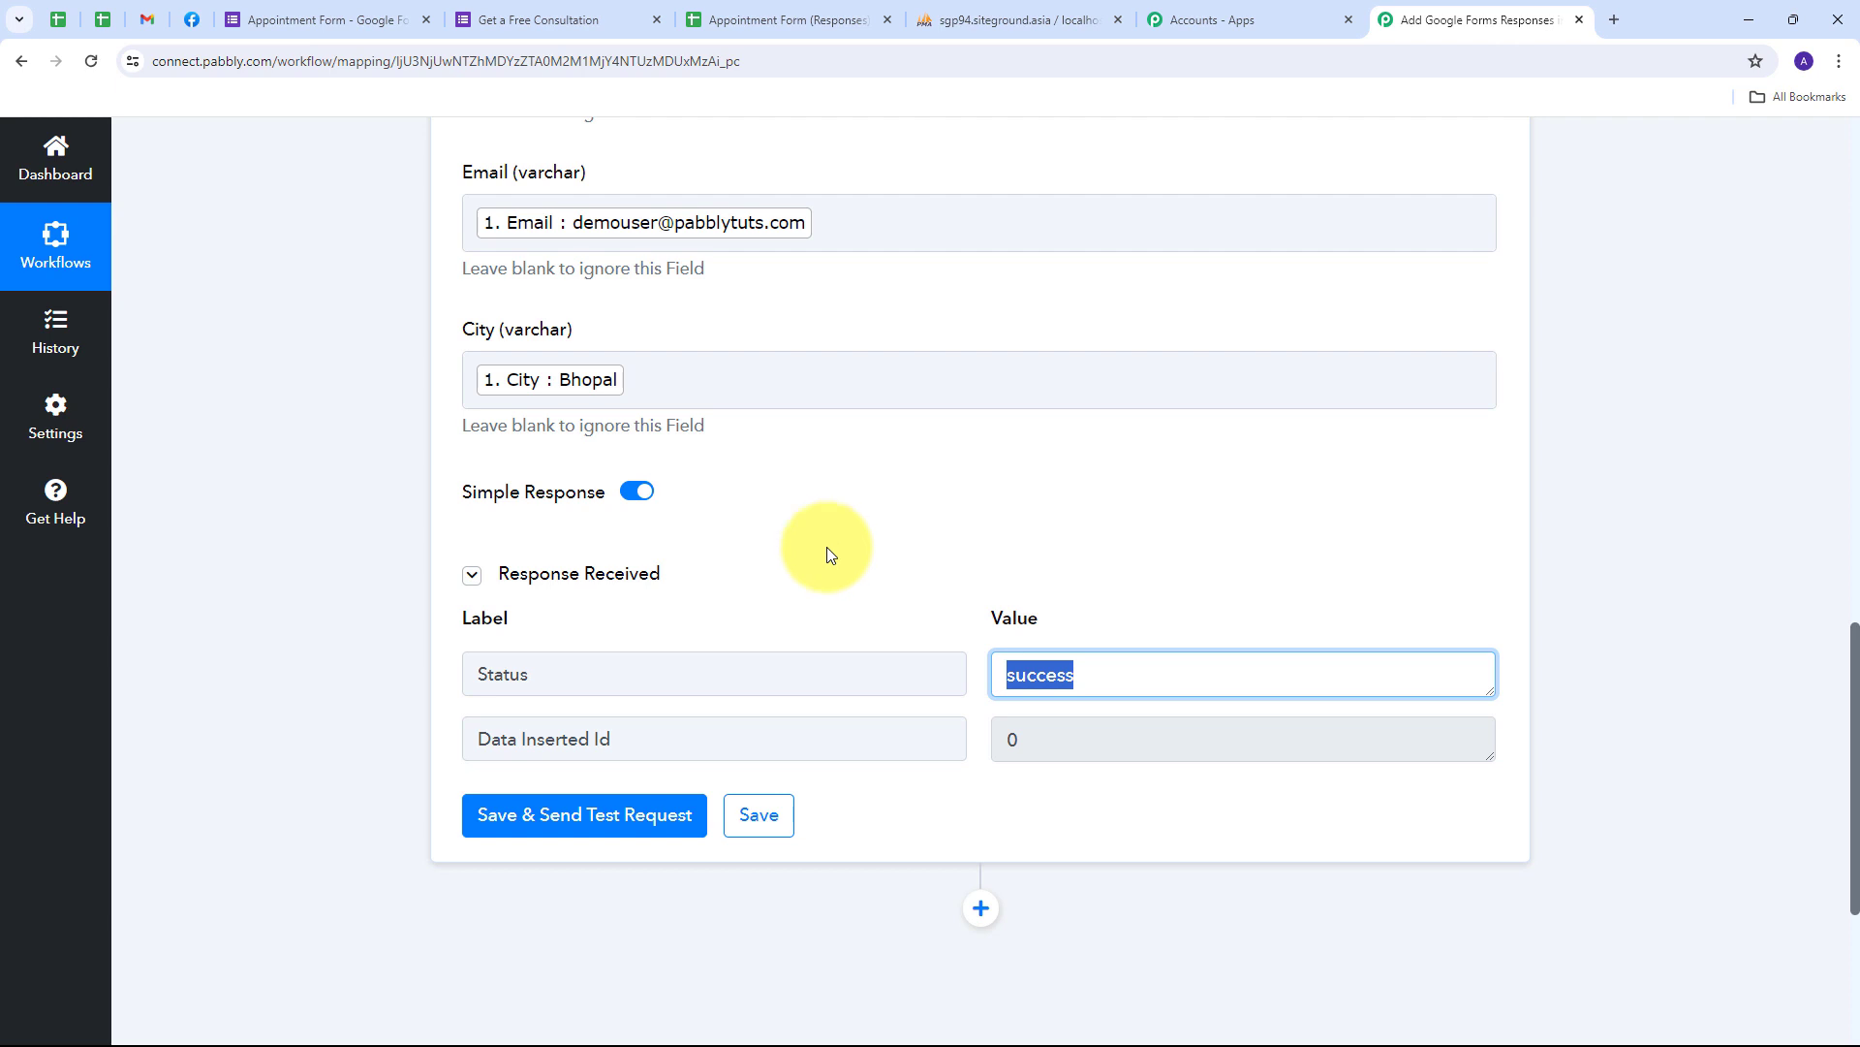
click(961, 12)
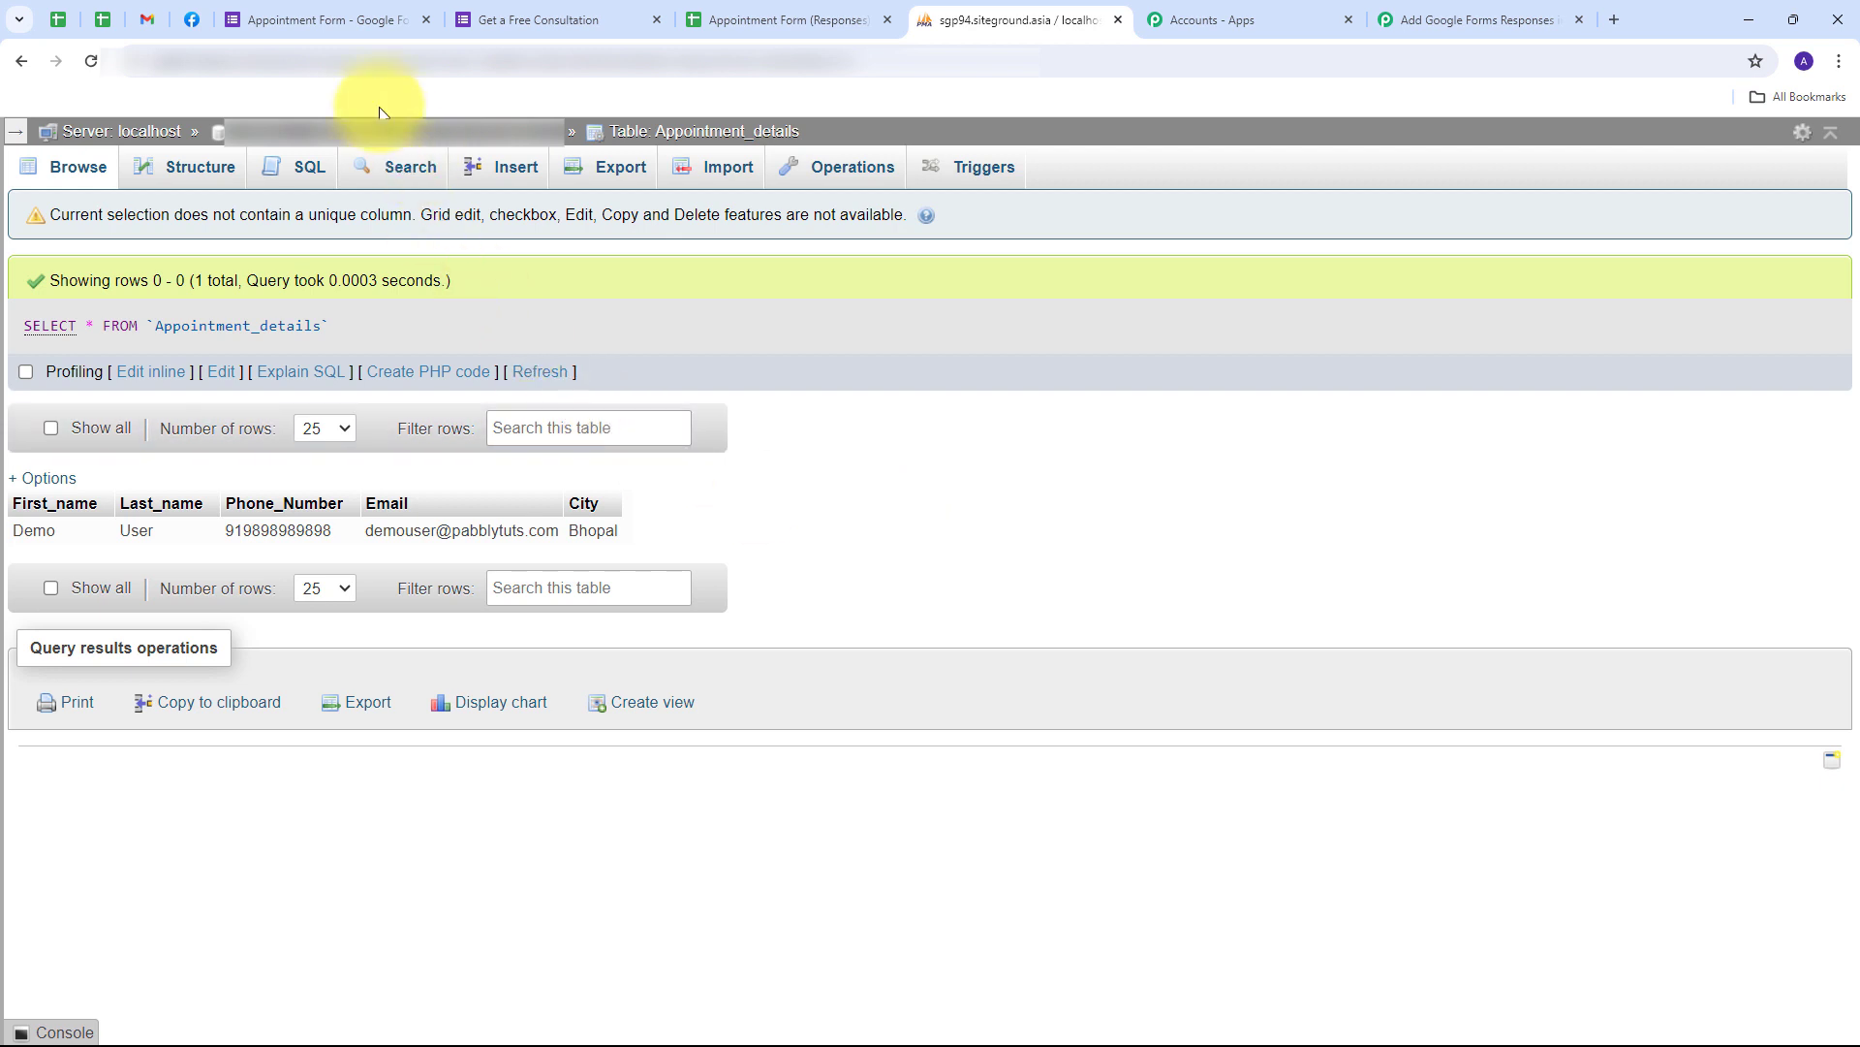
- Open the Appointment Form's live preview and enter first name 'Test' and last name 'User'
click(332, 19)
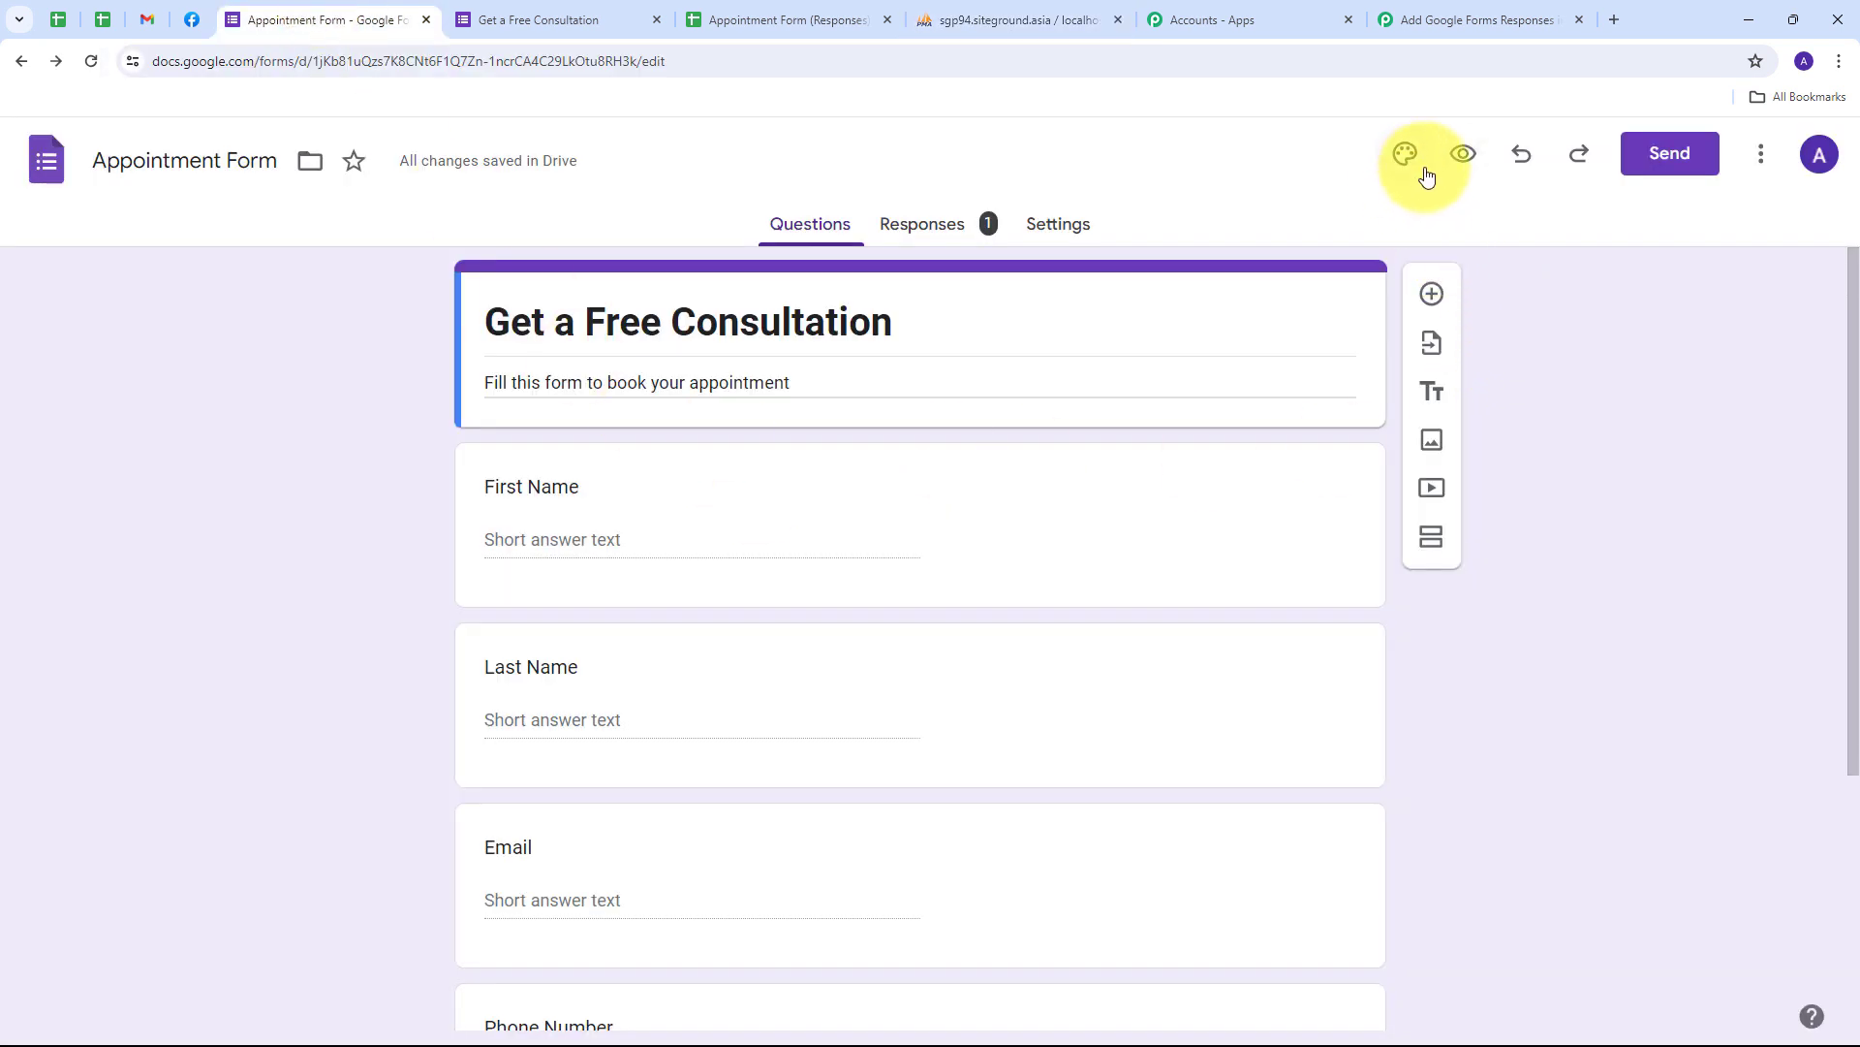
click(1463, 159)
scroll(479, 260, down, 5)
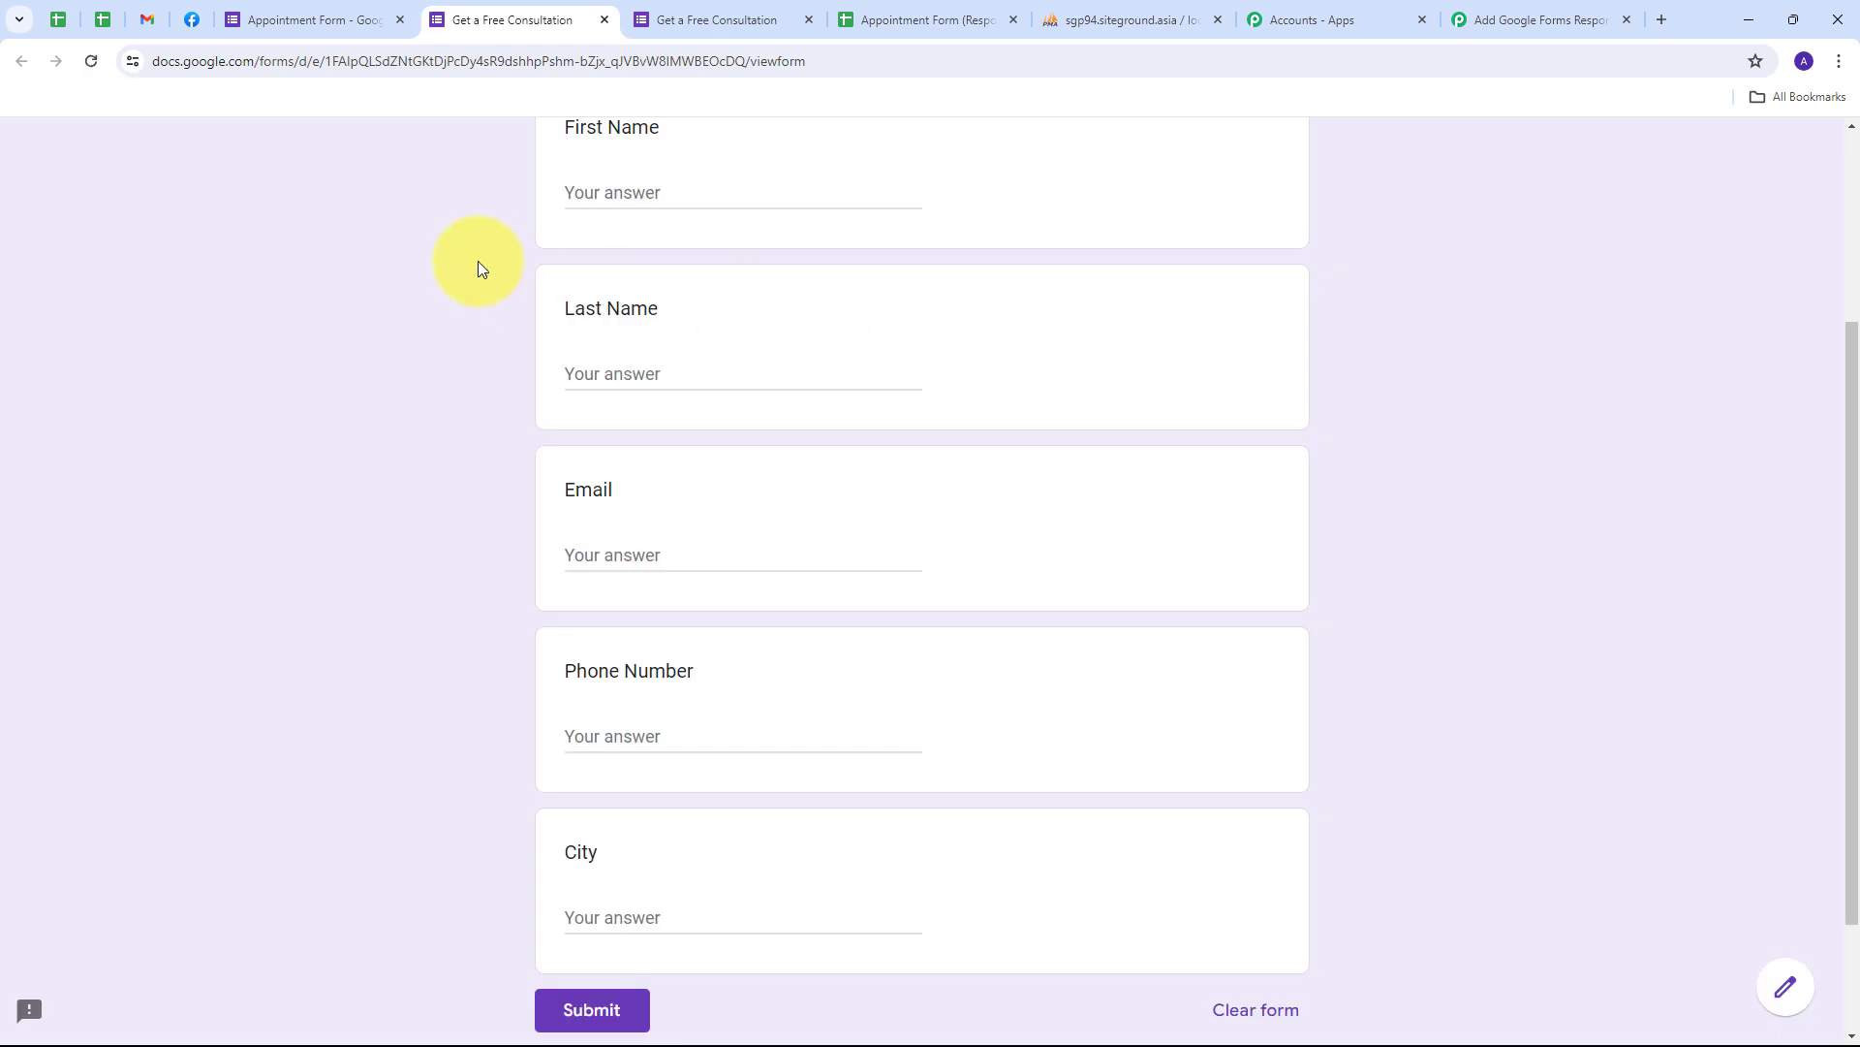
click(669, 193)
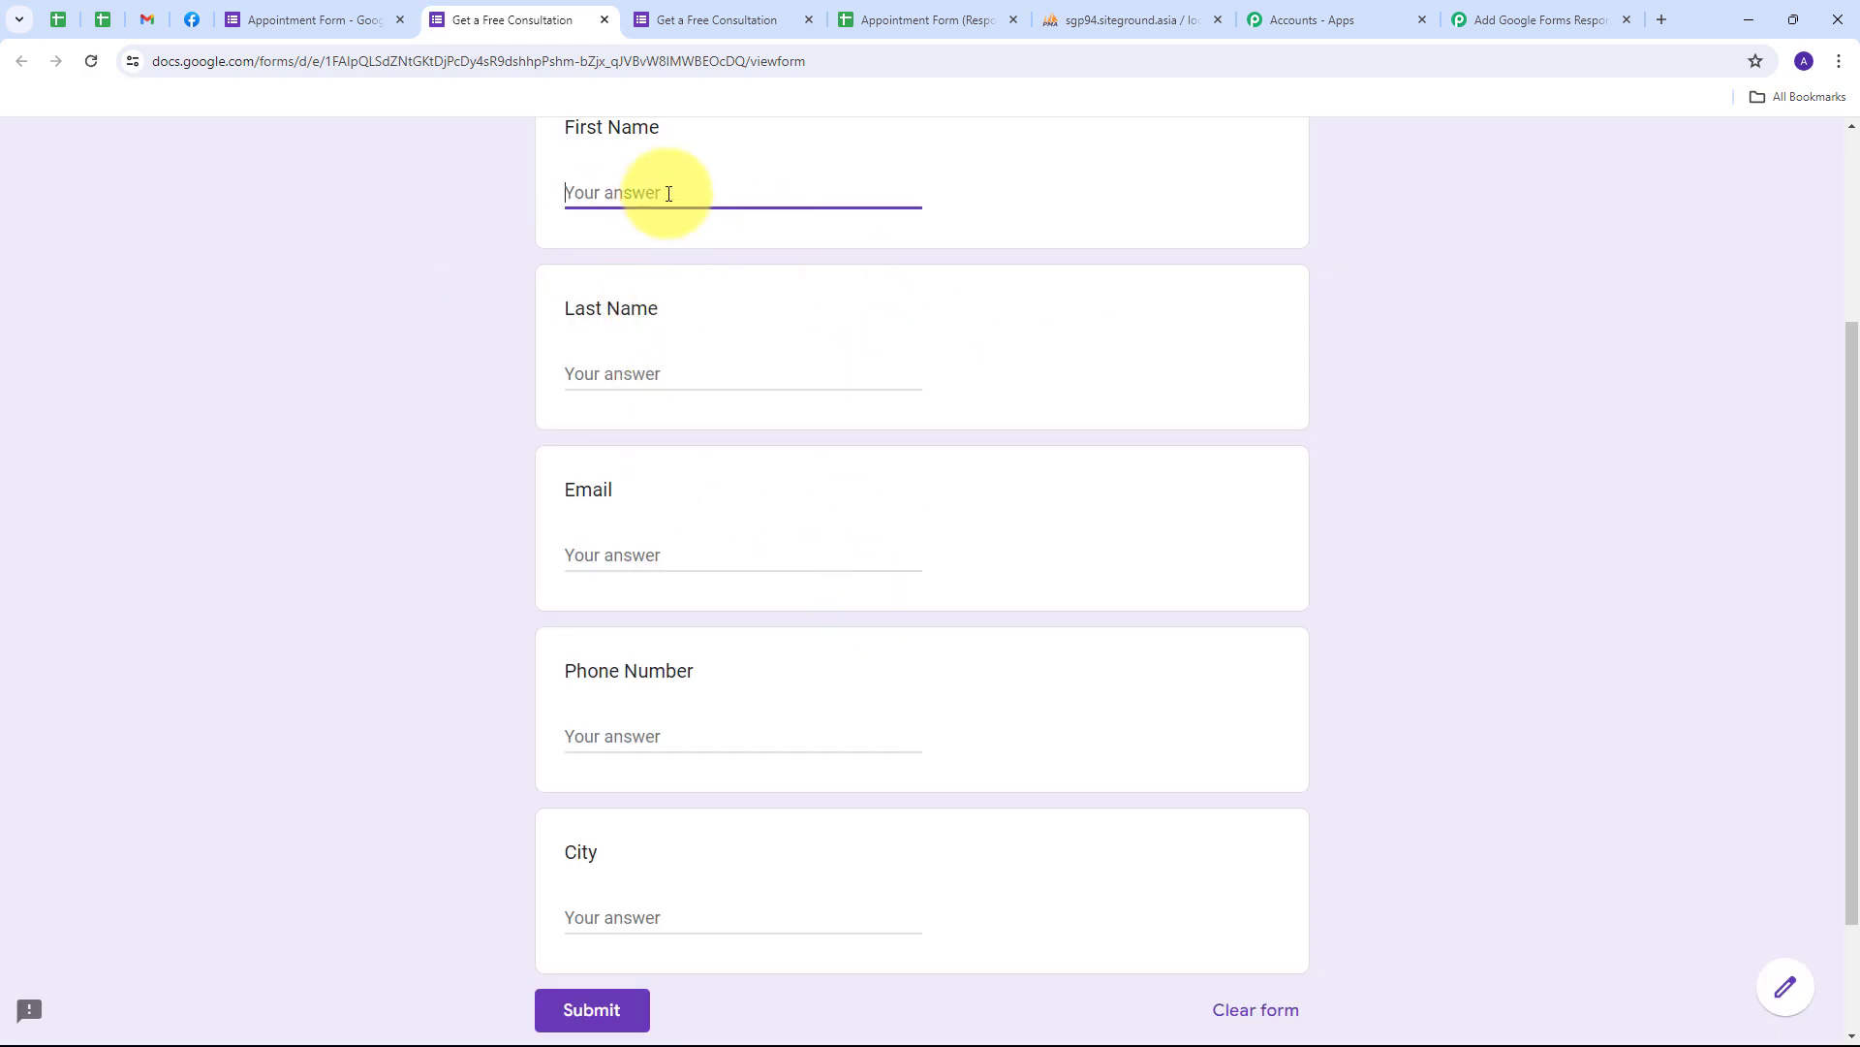
text(Test)
key(Tab)
text(U)
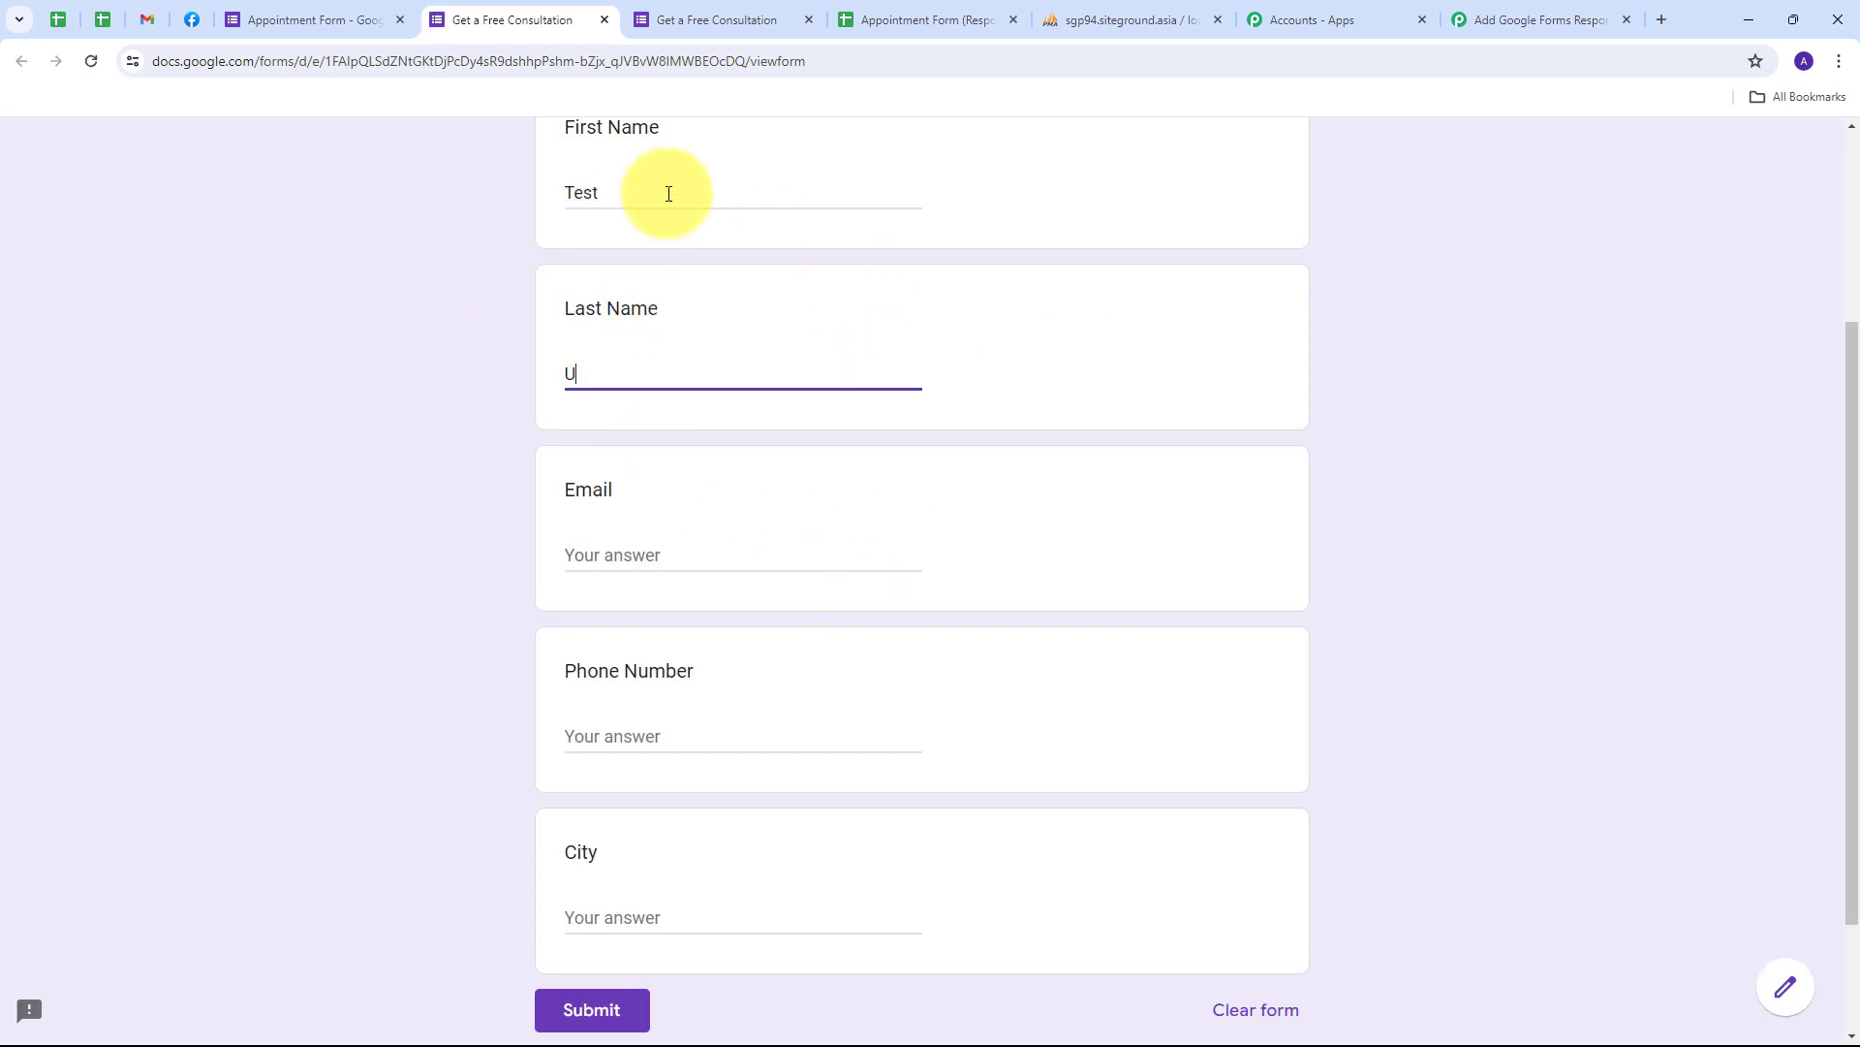
text(ser)
- Fill in a test email address, a test phone number and city Indore, then submit the response
key(Tab)
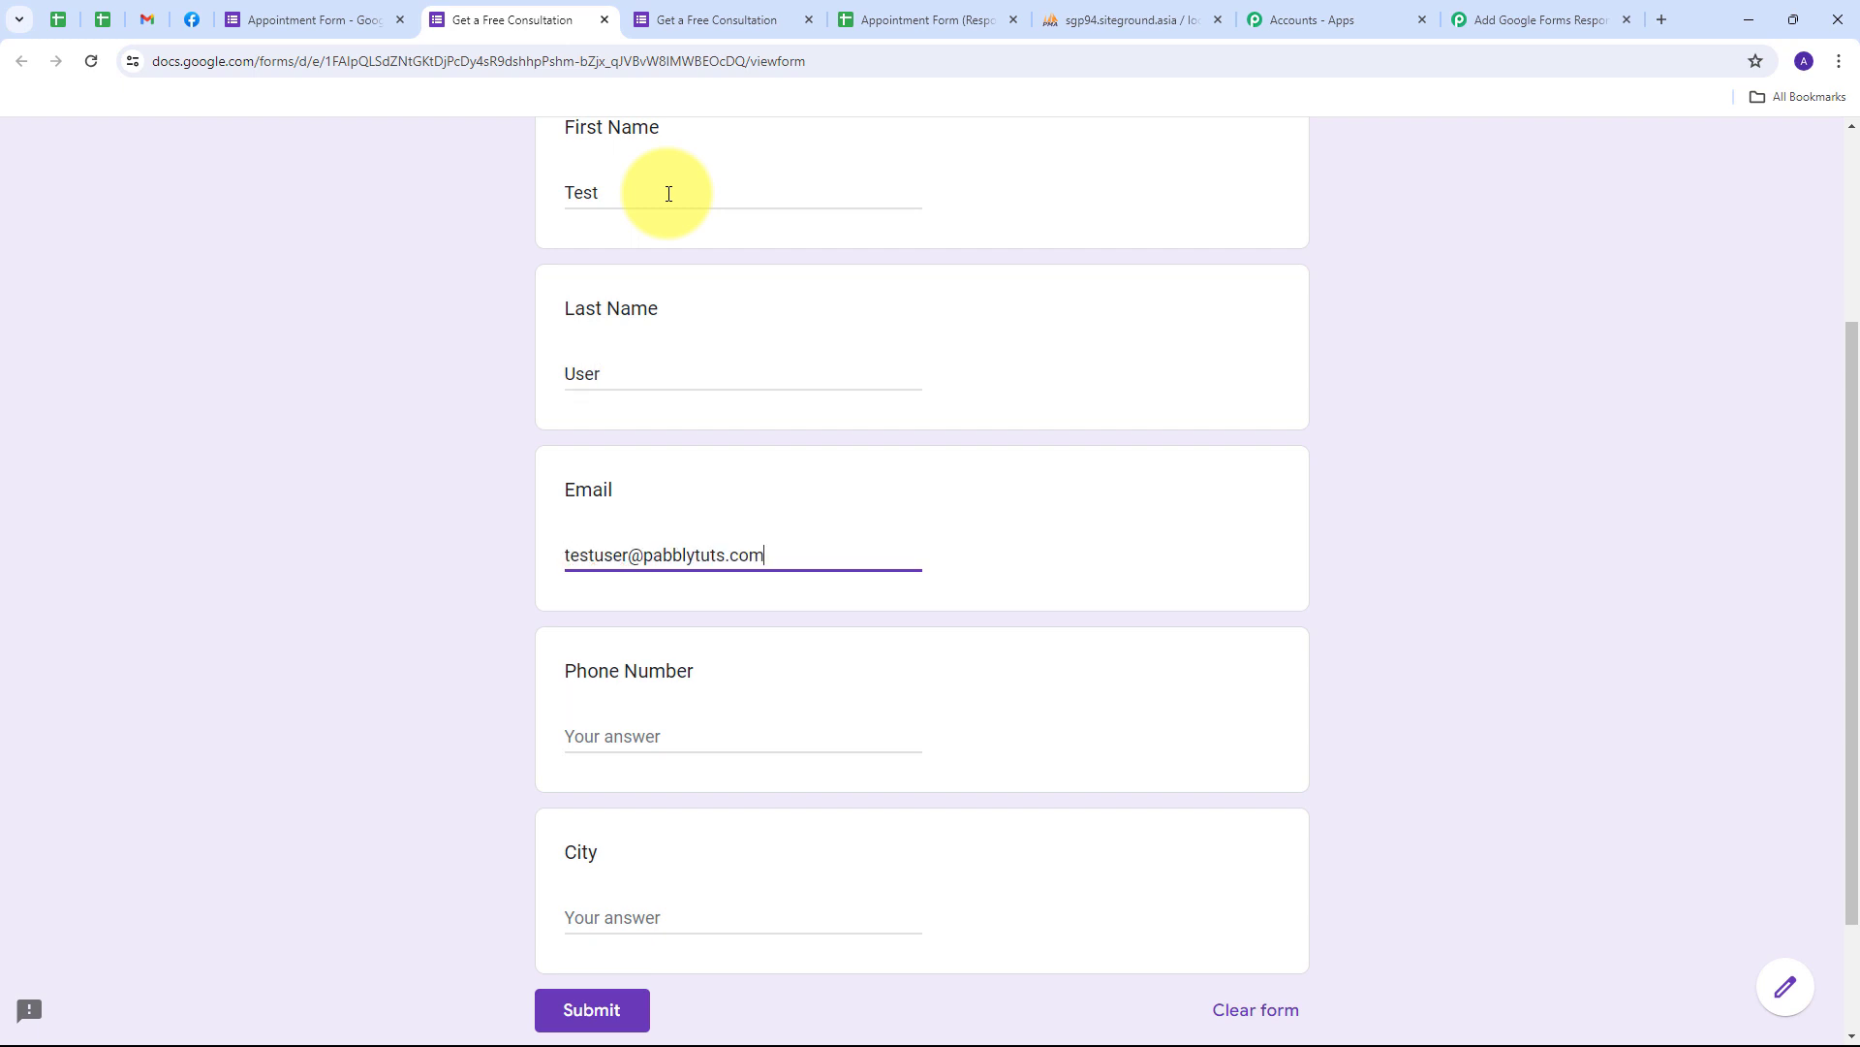
key(Tab)
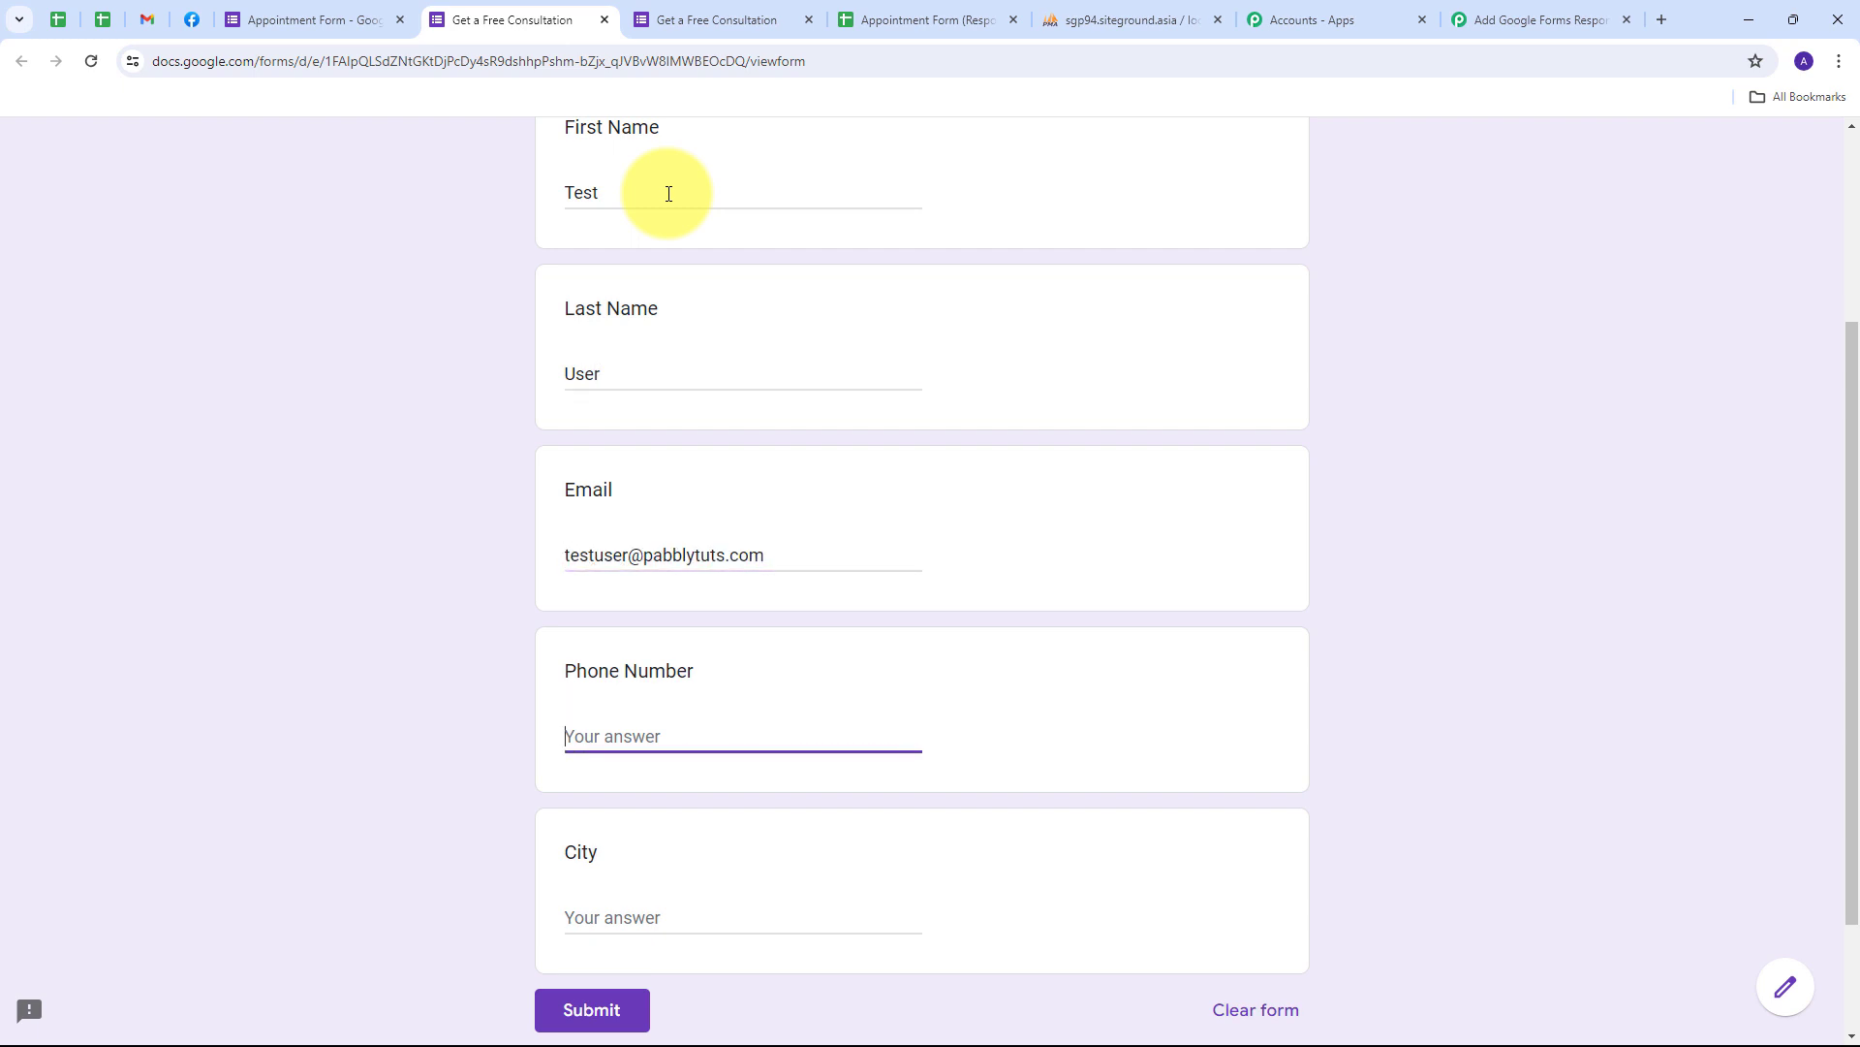
key(Tab)
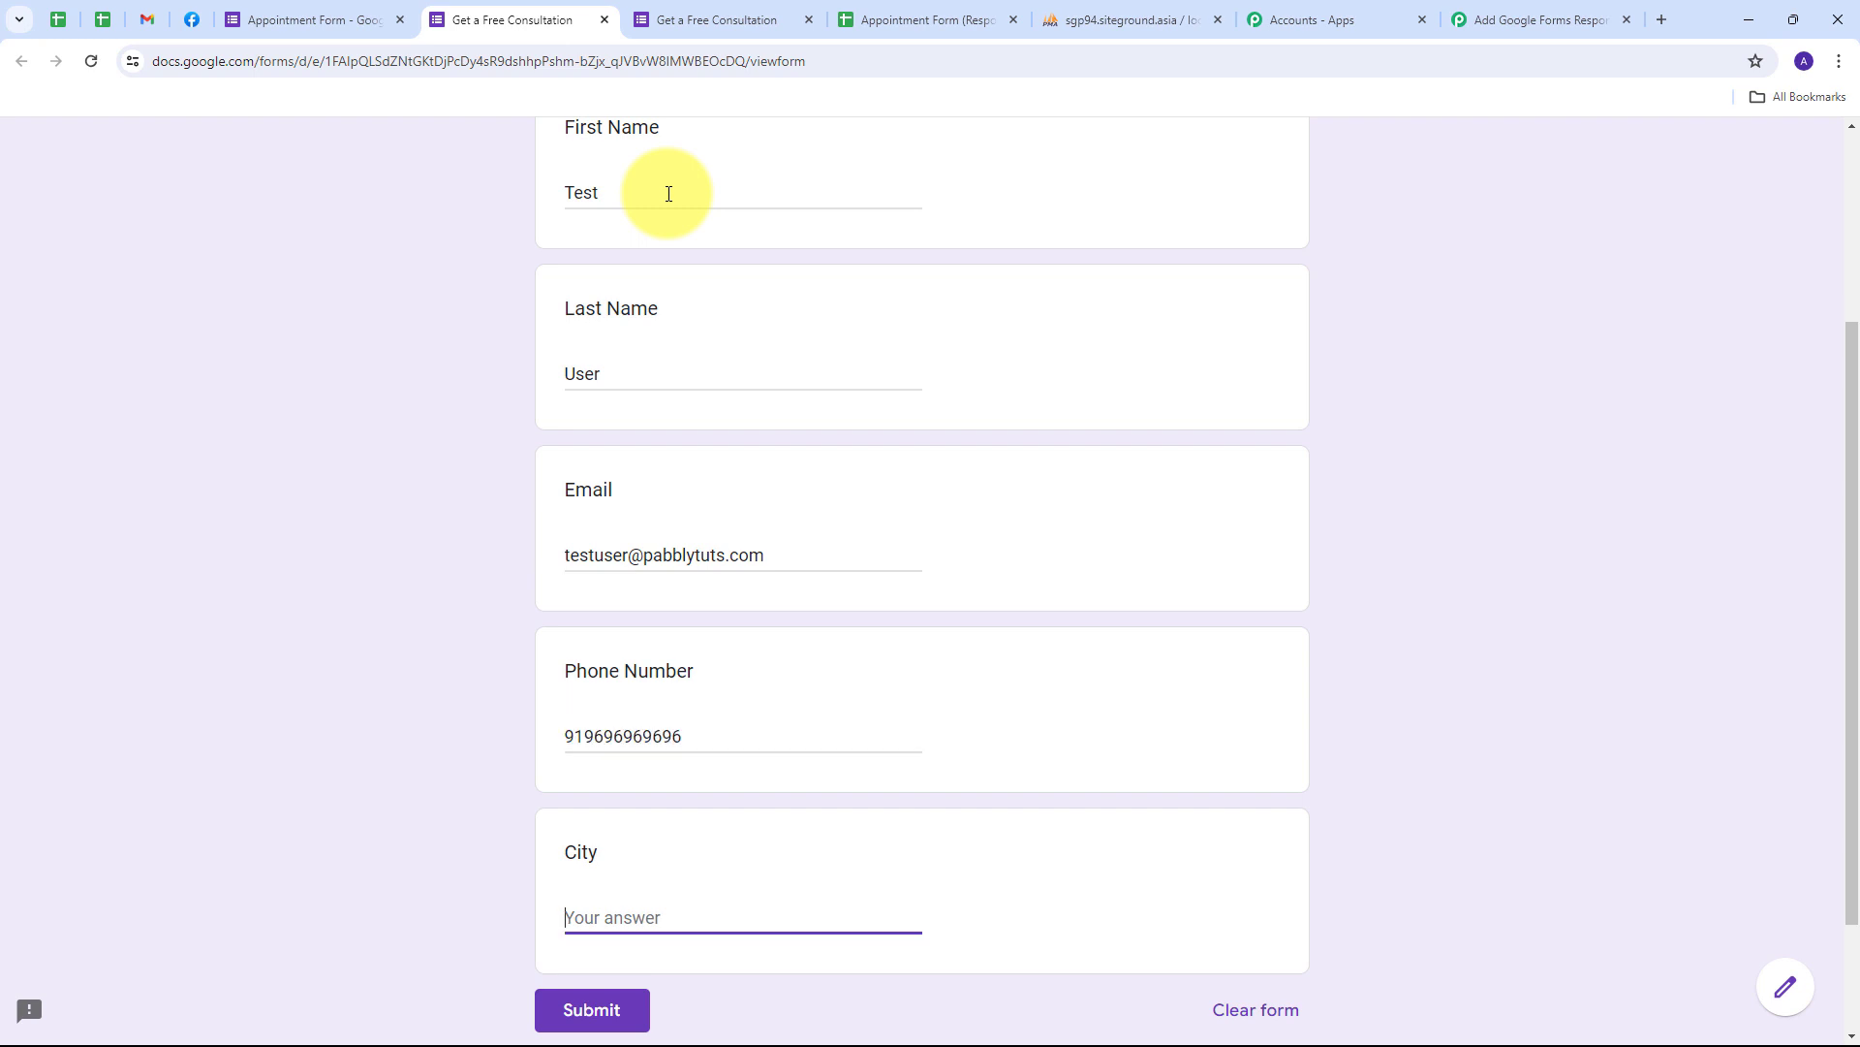
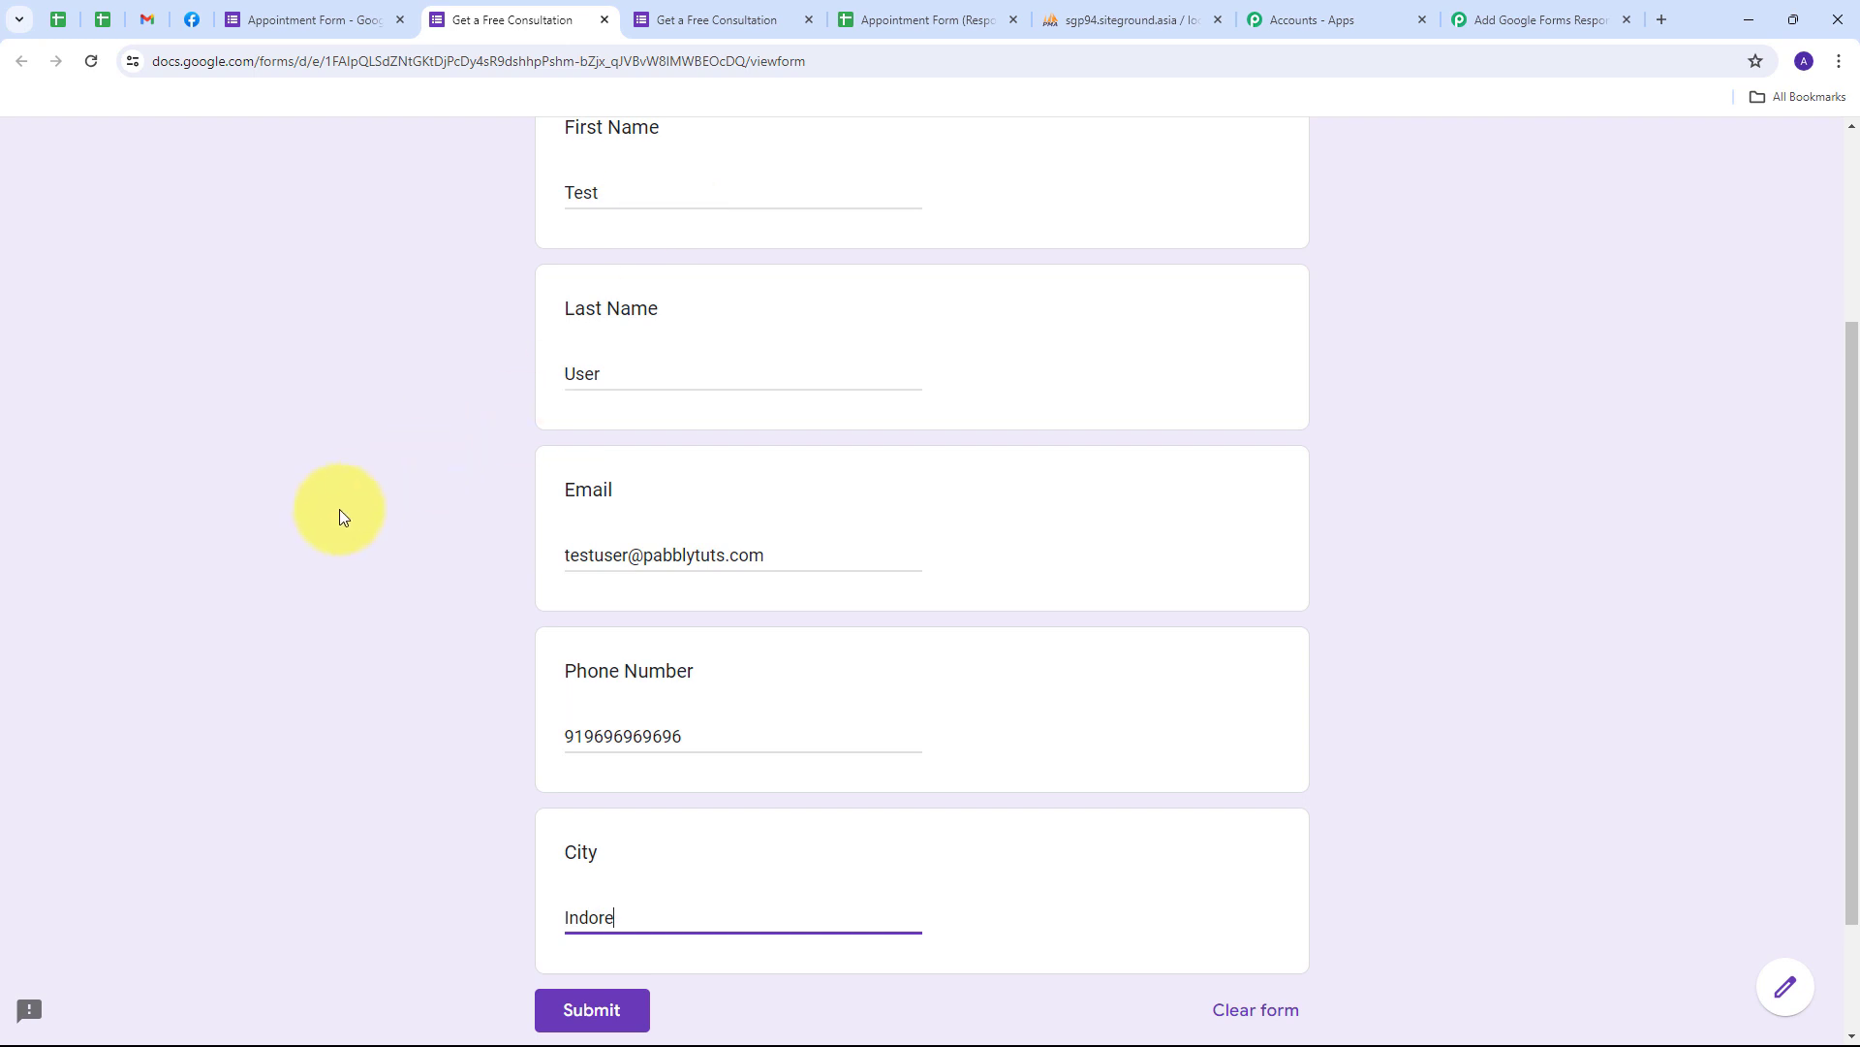
scroll(356, 444, down, 2)
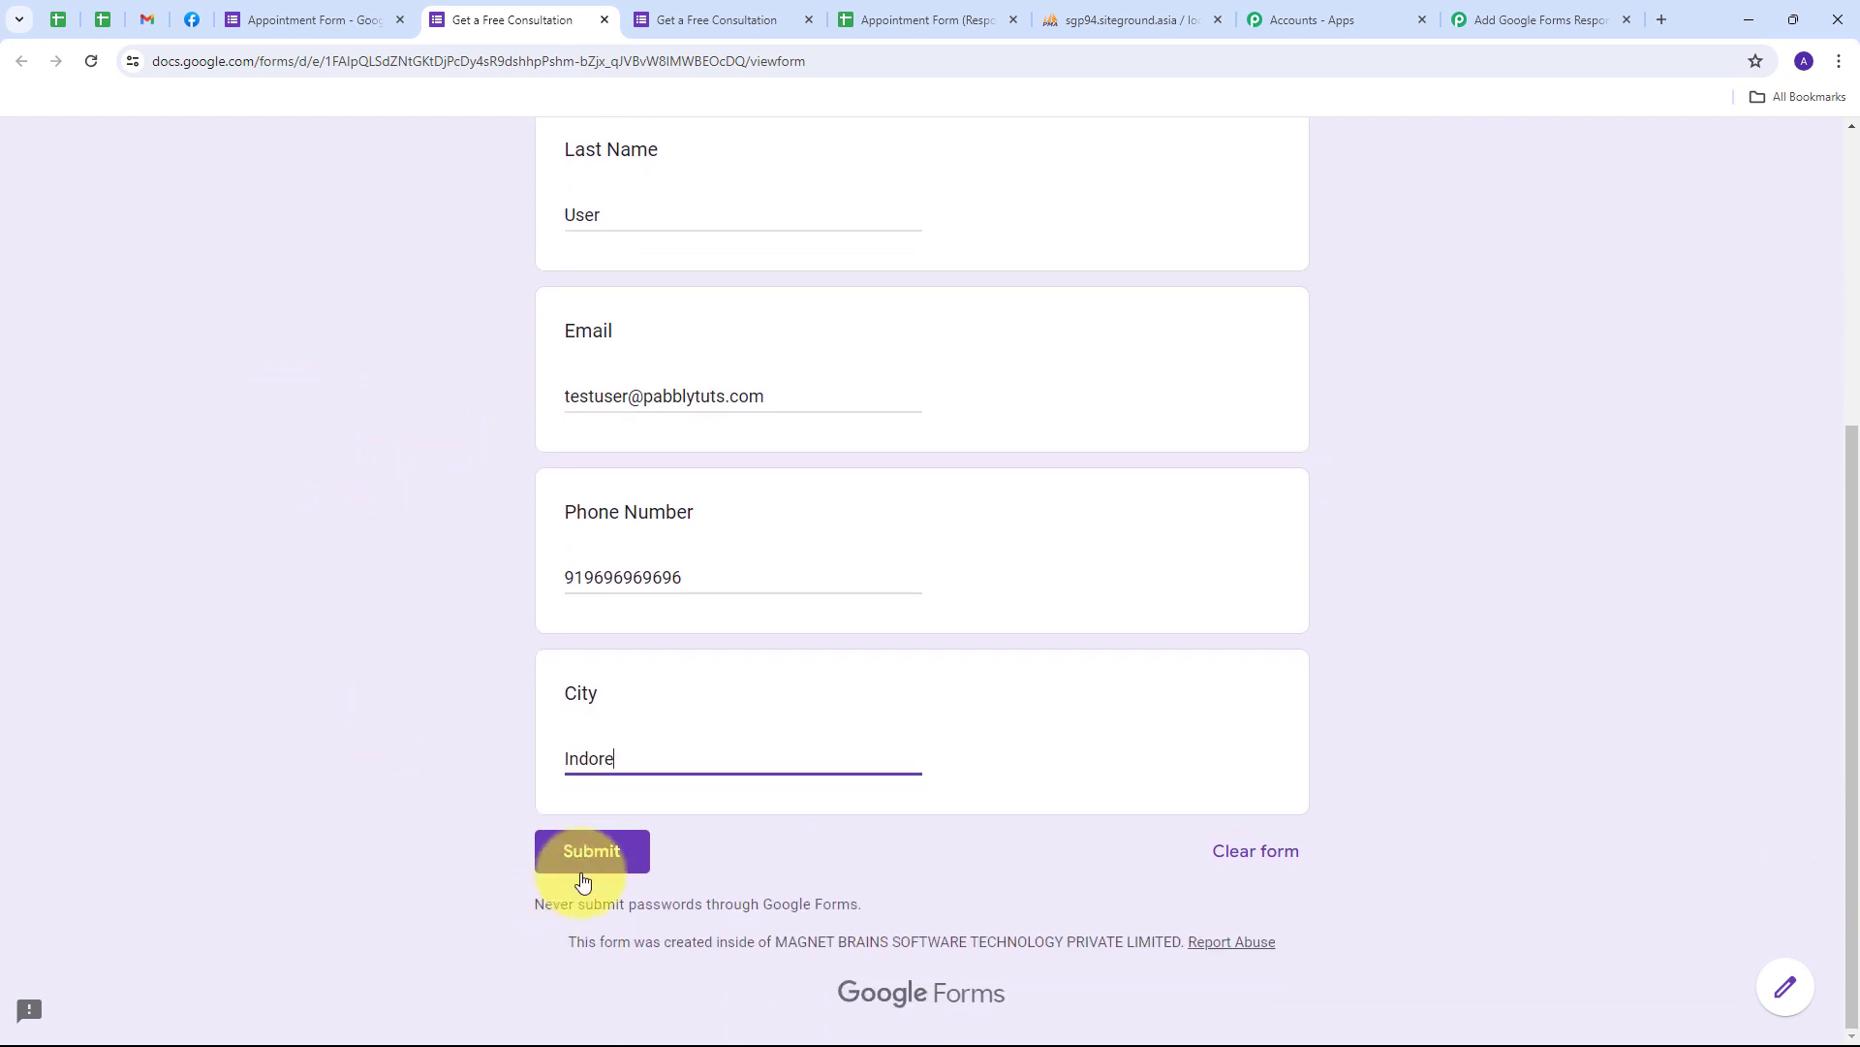
click(593, 858)
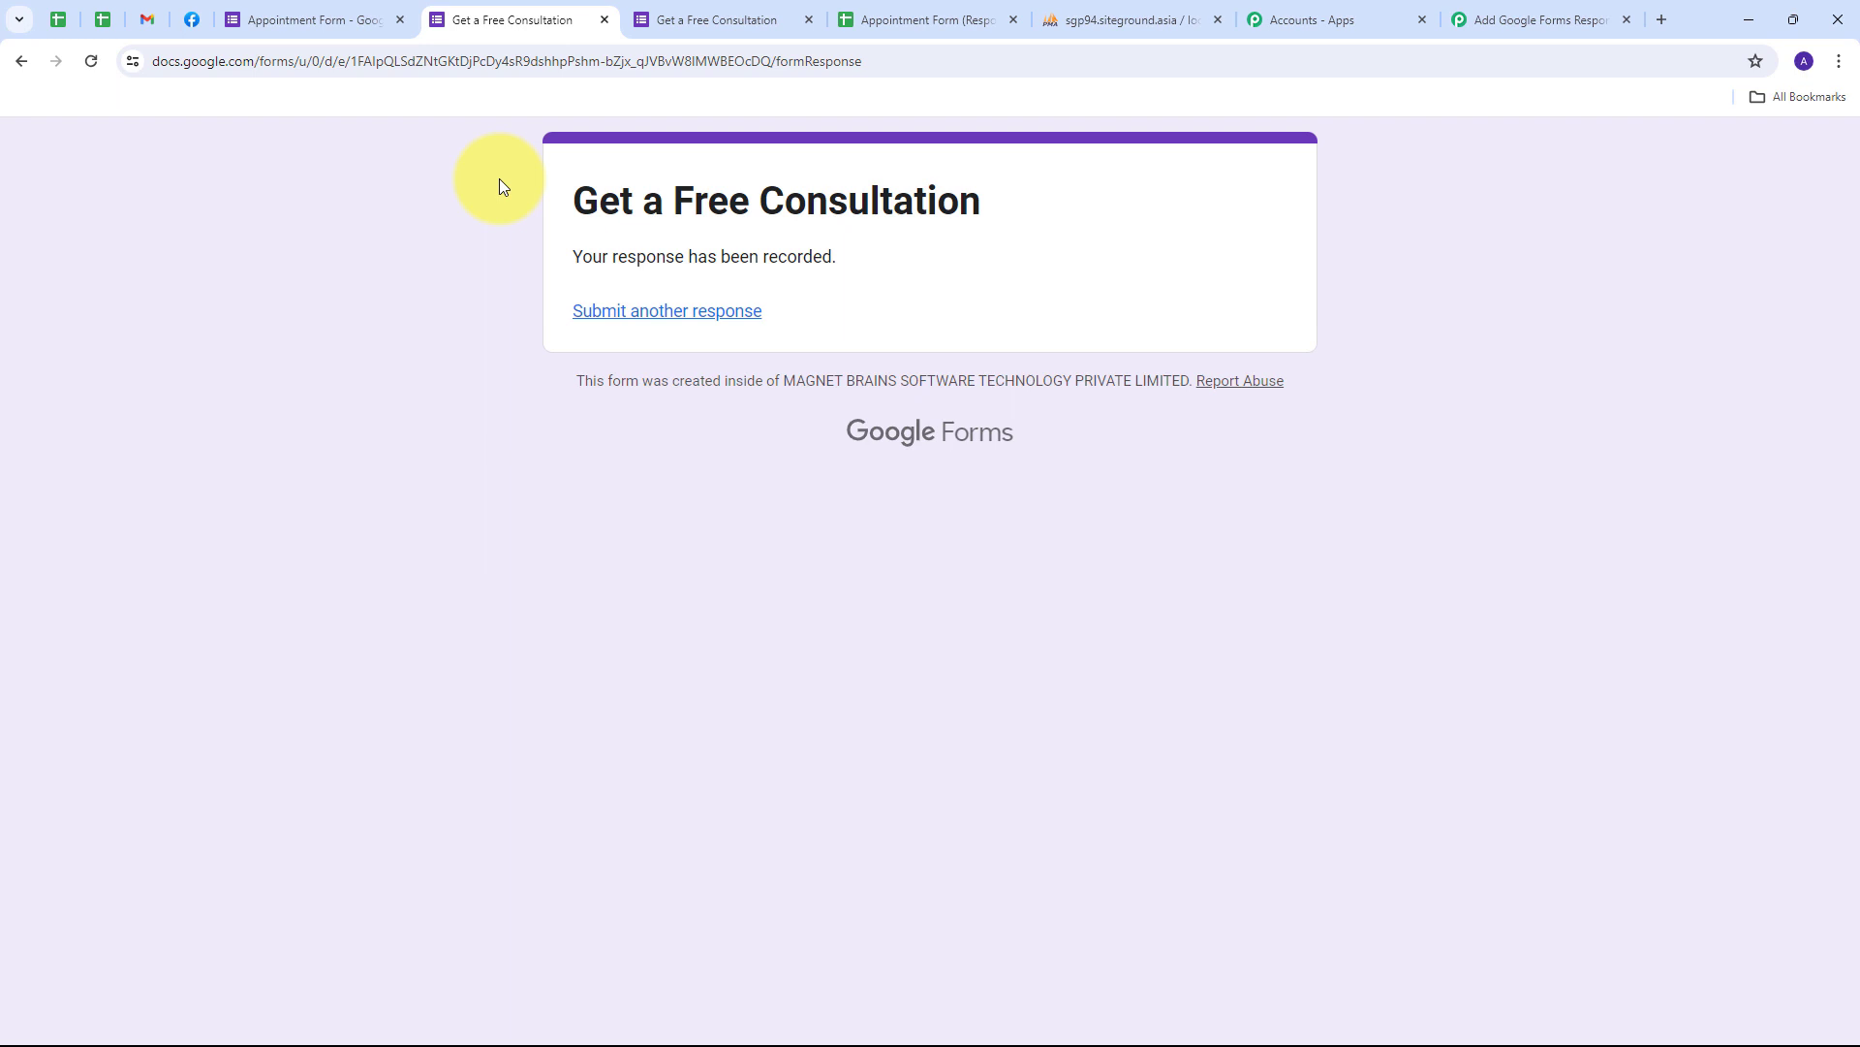
click(1095, 22)
- Reload phpMyAdmin to confirm the second row, then return to the Pabbly Connect workflow
click(91, 61)
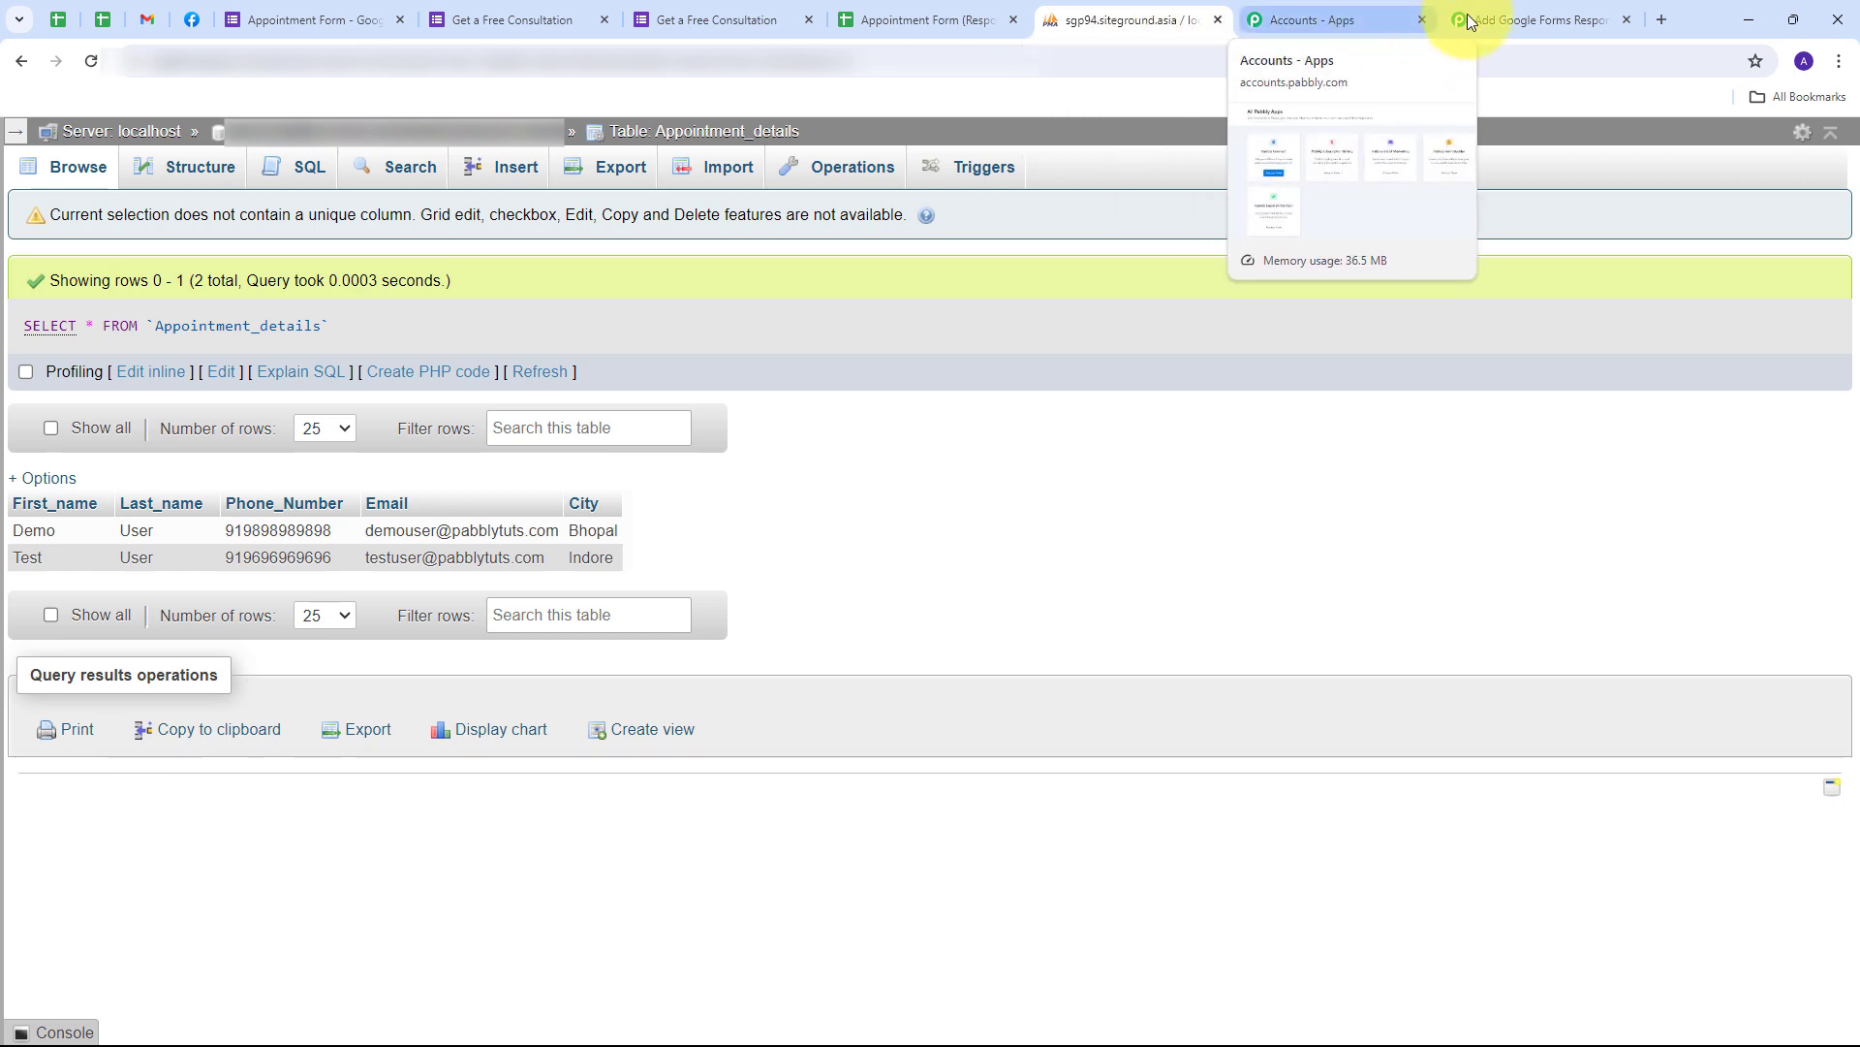
click(1518, 16)
scroll(1124, 285, up, 7)
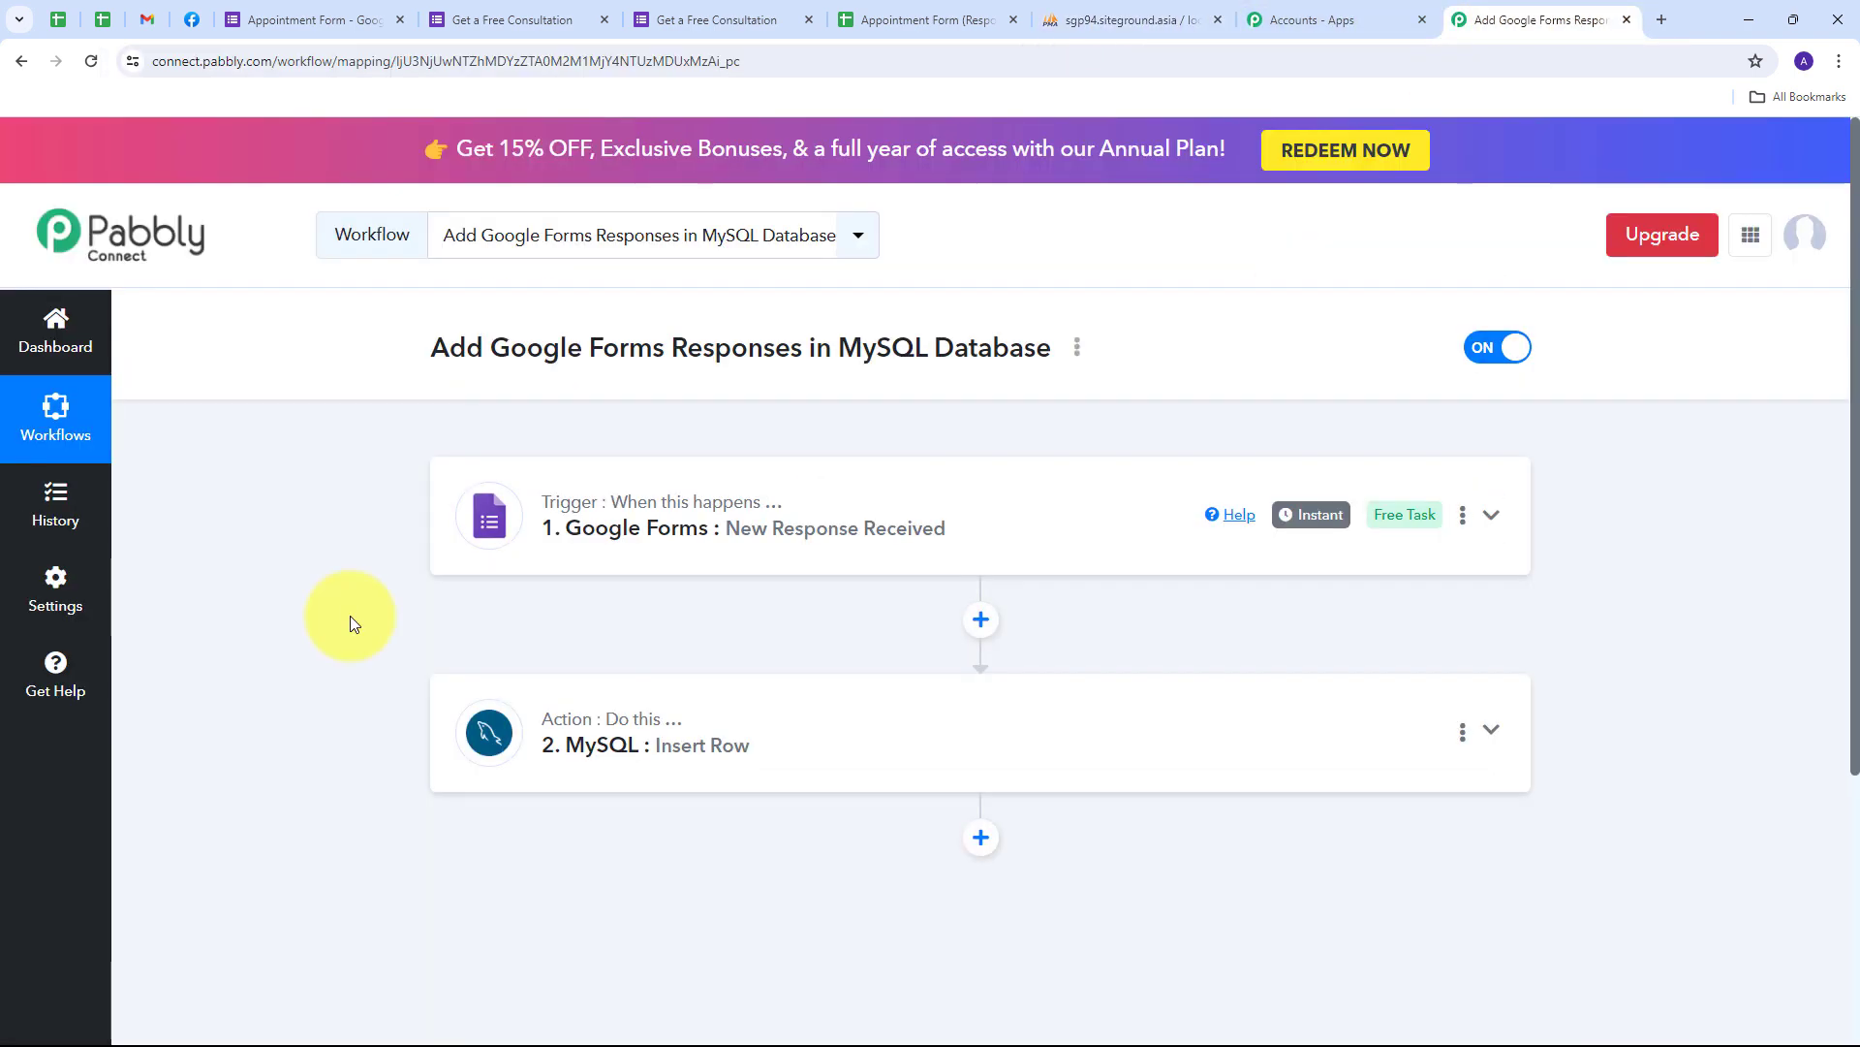